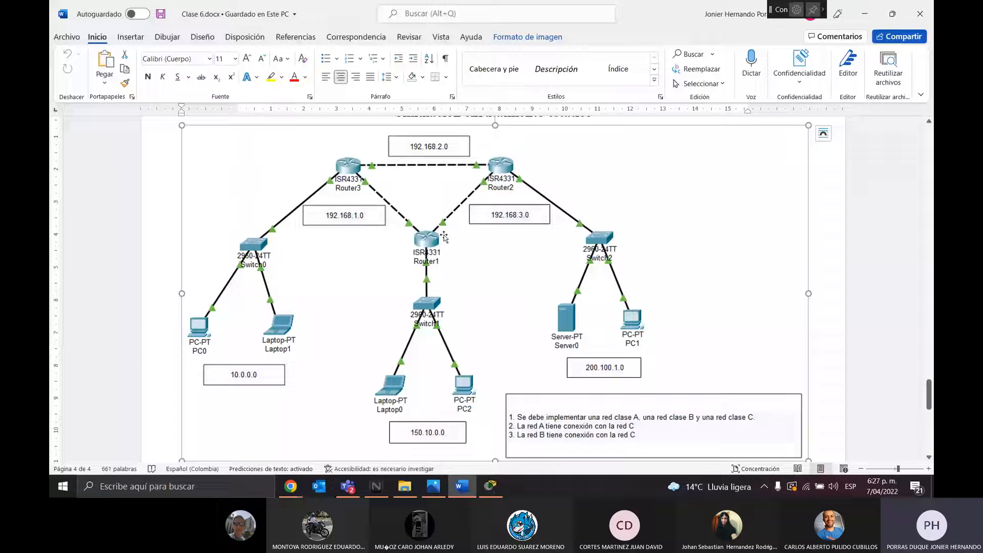
Switch to Cisco Packet Tracer and place three ISR4331 routers in a triangle on the logical workspace
left_click(491, 485)
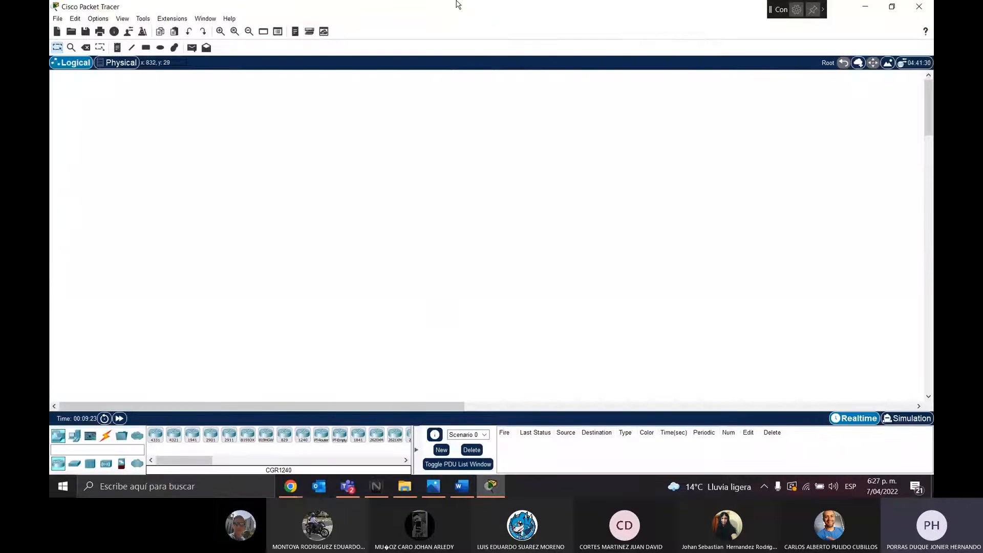
left_click(155, 434)
left_click(331, 198)
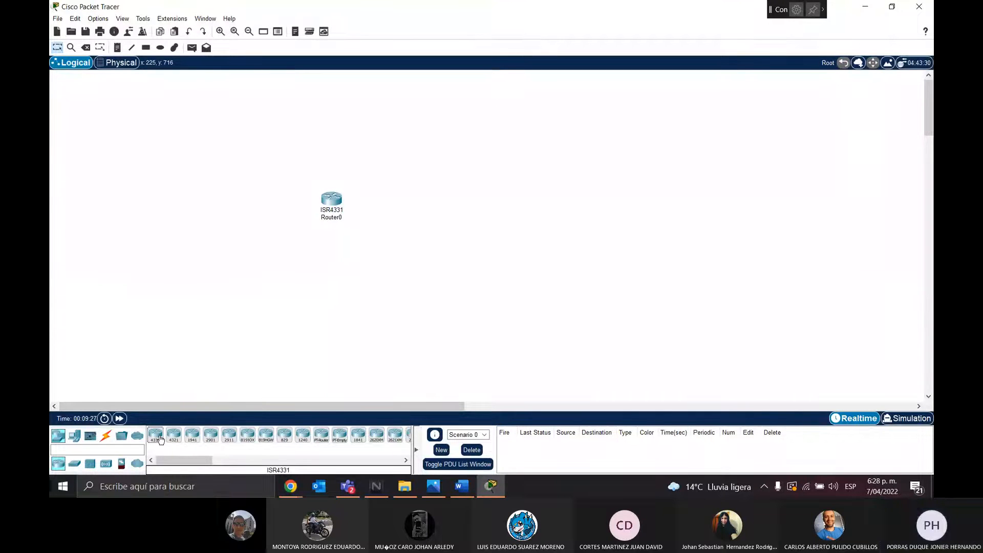
left_click(435, 150)
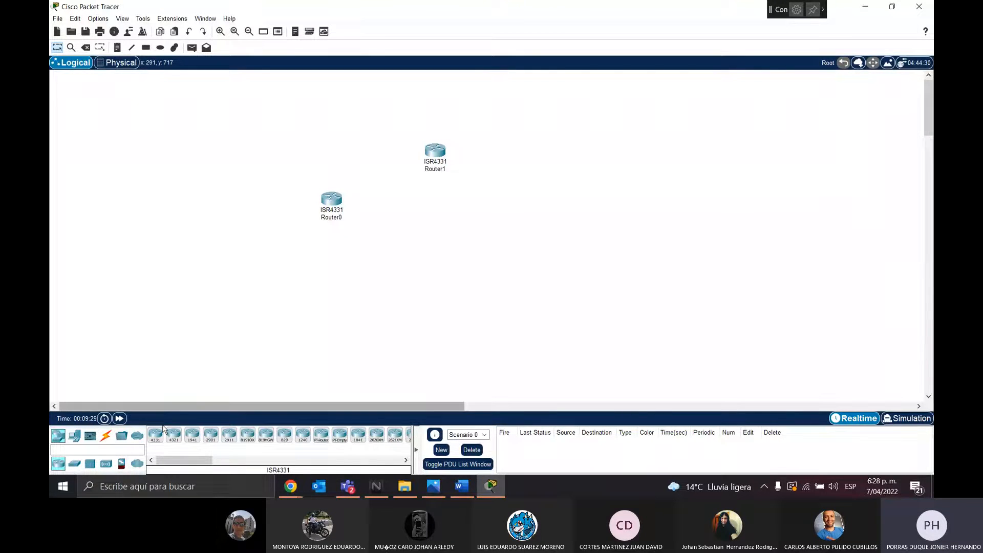
left_click(504, 198)
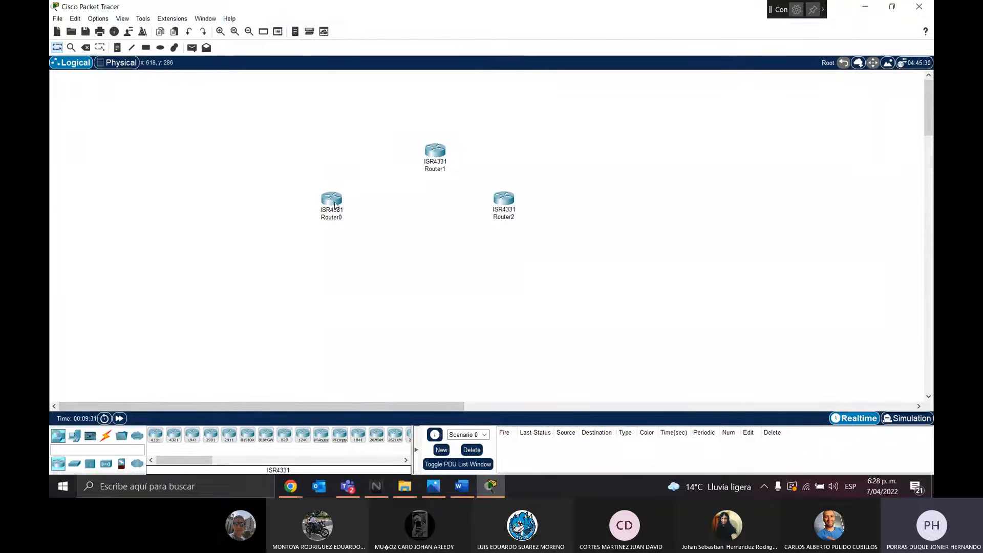
Spread the router triangle by moving Router0 down, Router2 down and outward, and Router1 slightly toward Router0
left_click_drag(336, 206, 335, 235)
left_click_drag(510, 203, 535, 232)
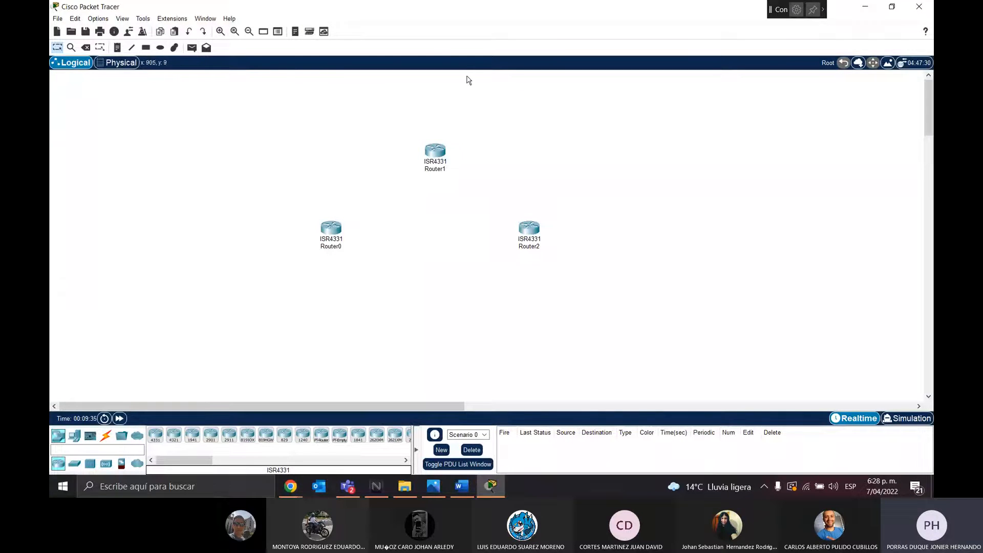
left_click_drag(428, 148, 419, 150)
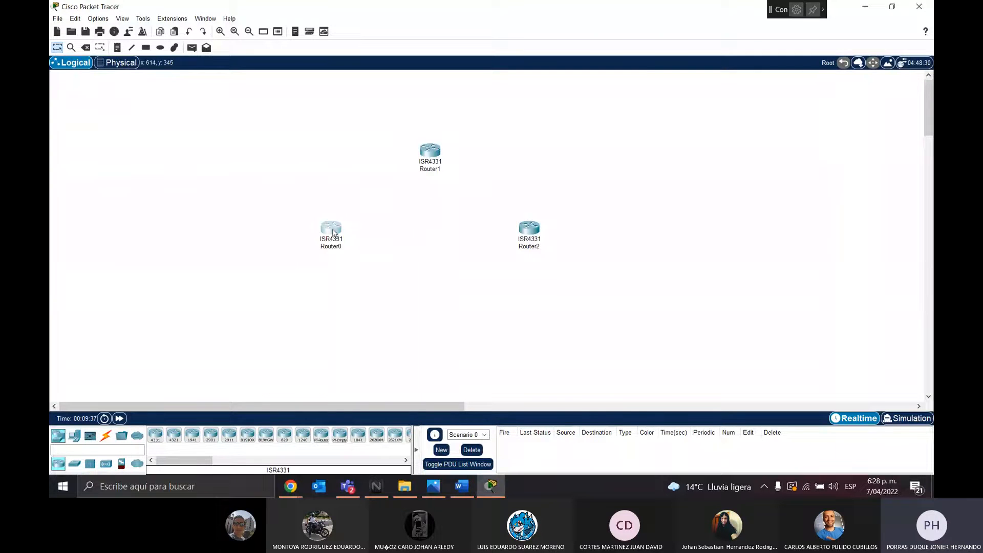
Open Router0, power it off and install a NIM-2T serial module in its first NIM slot
double_click(332, 232)
left_click(384, 98)
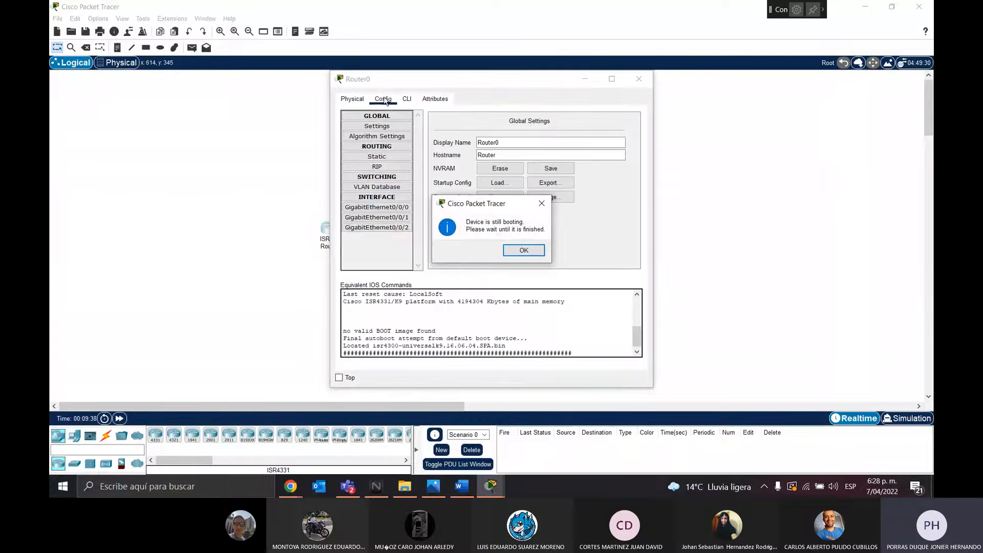
left_click(521, 249)
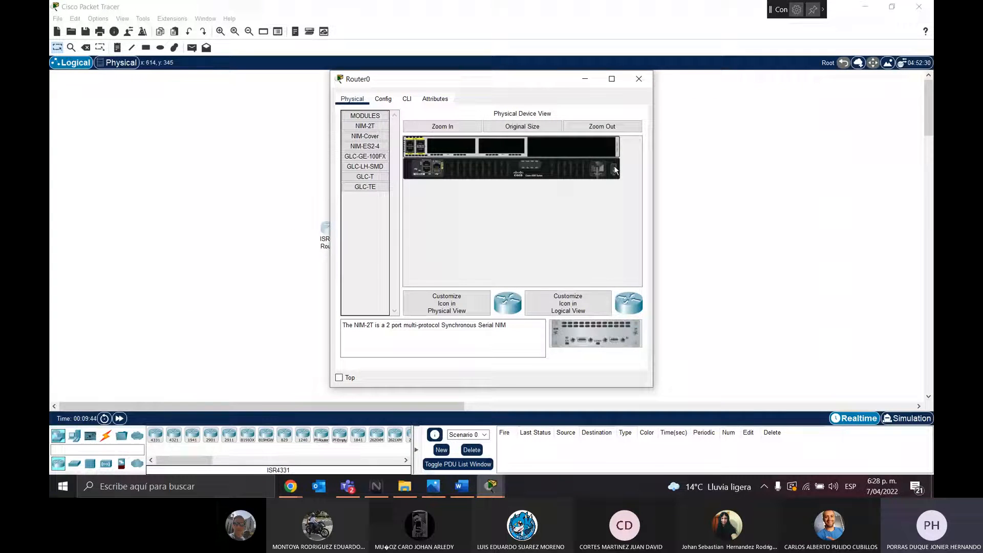
left_click_drag(365, 126, 458, 147)
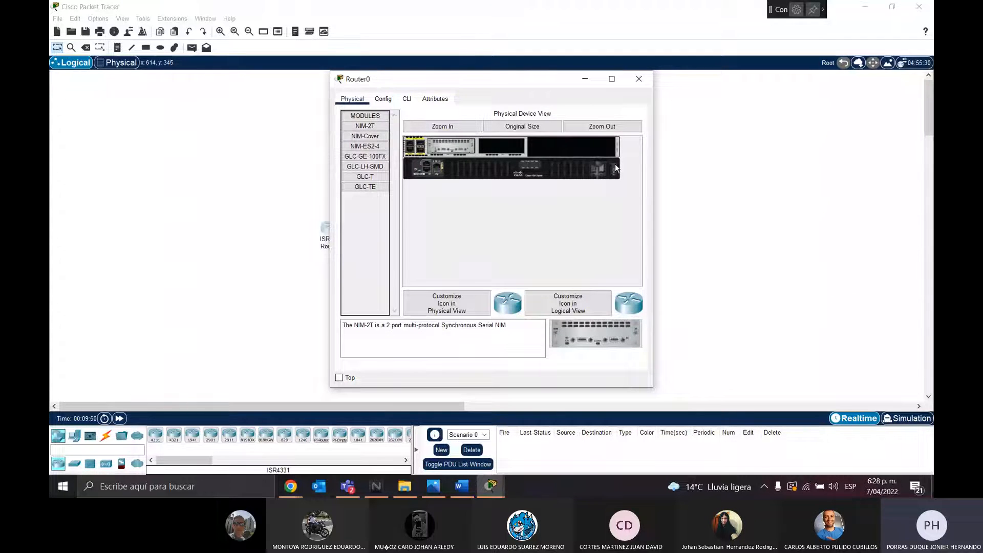
Power Router0 back on, check its boot progress in the command-line interface and close its window
left_click(407, 98)
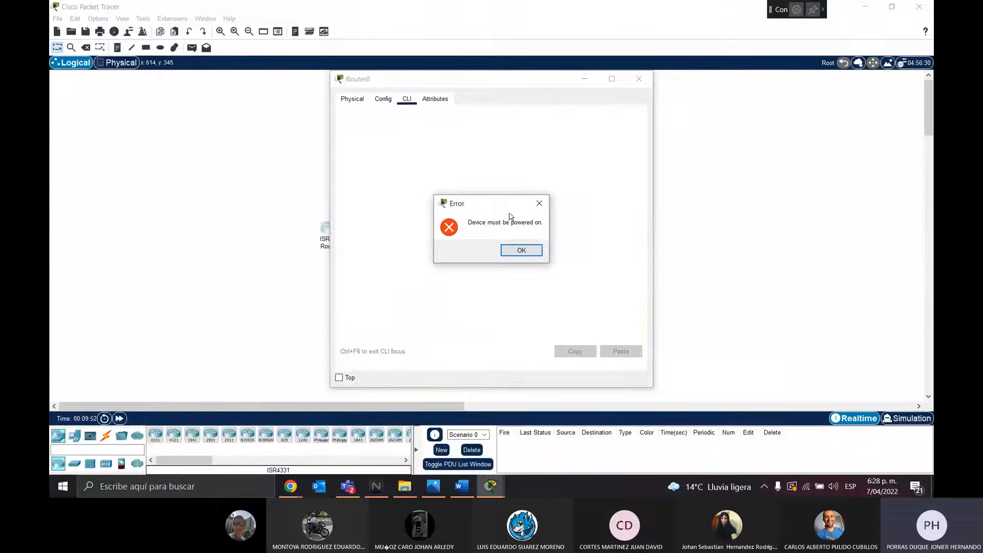
left_click(522, 249)
left_click(442, 126)
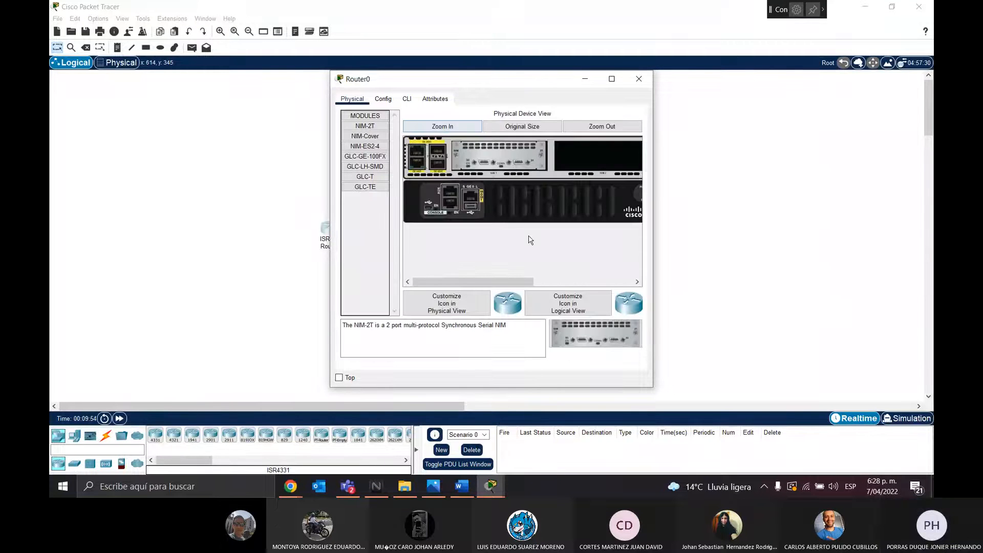
scroll(531, 240, "right", 3)
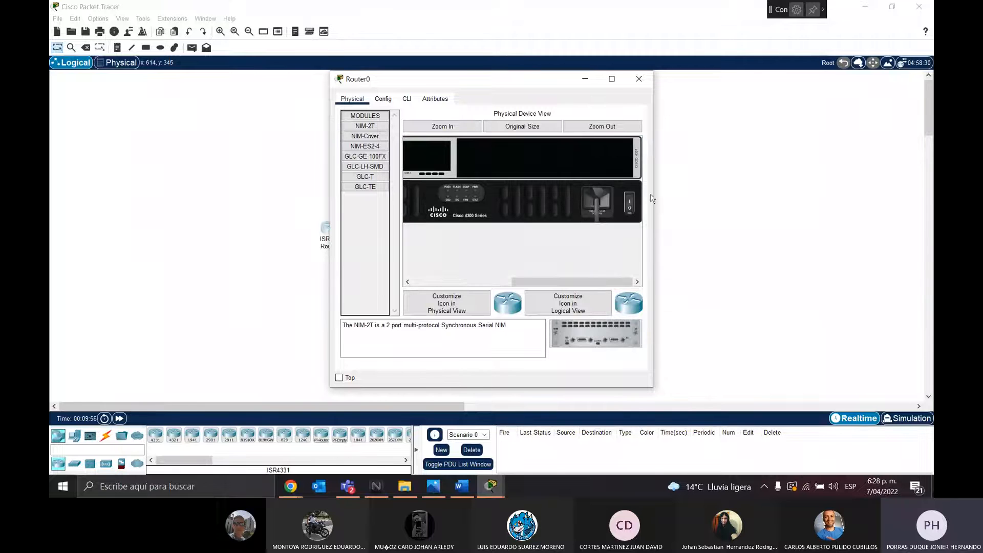
left_click(407, 99)
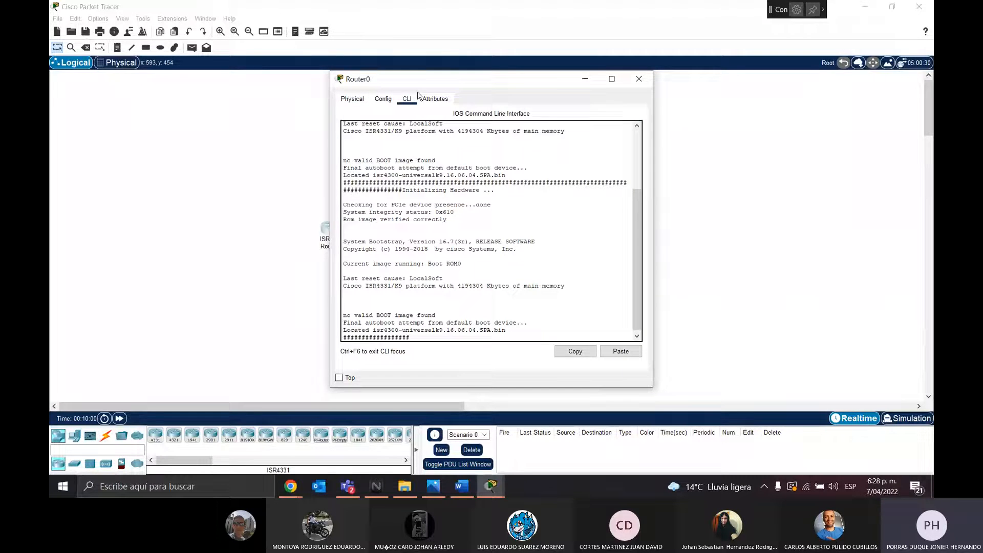
left_click(383, 99)
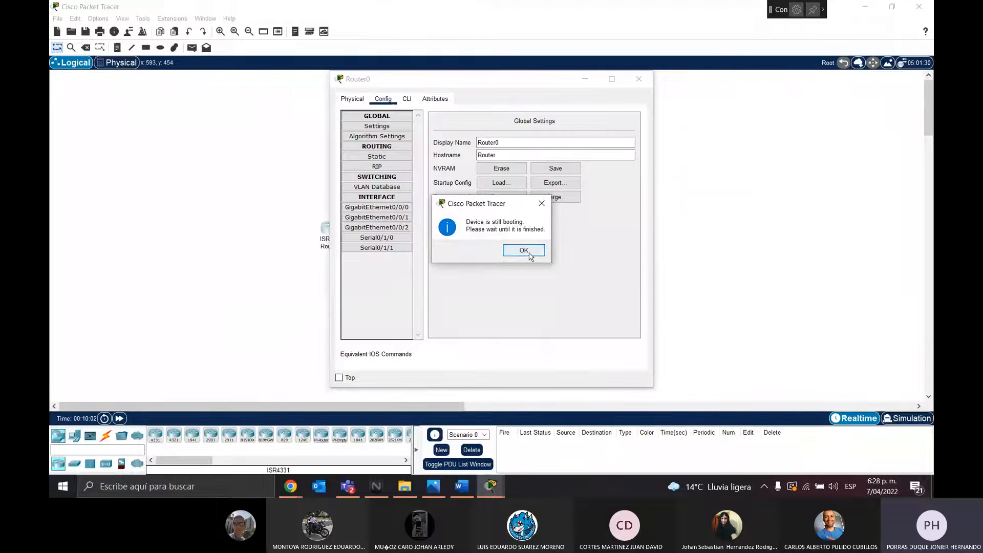
left_click(523, 250)
left_click(406, 101)
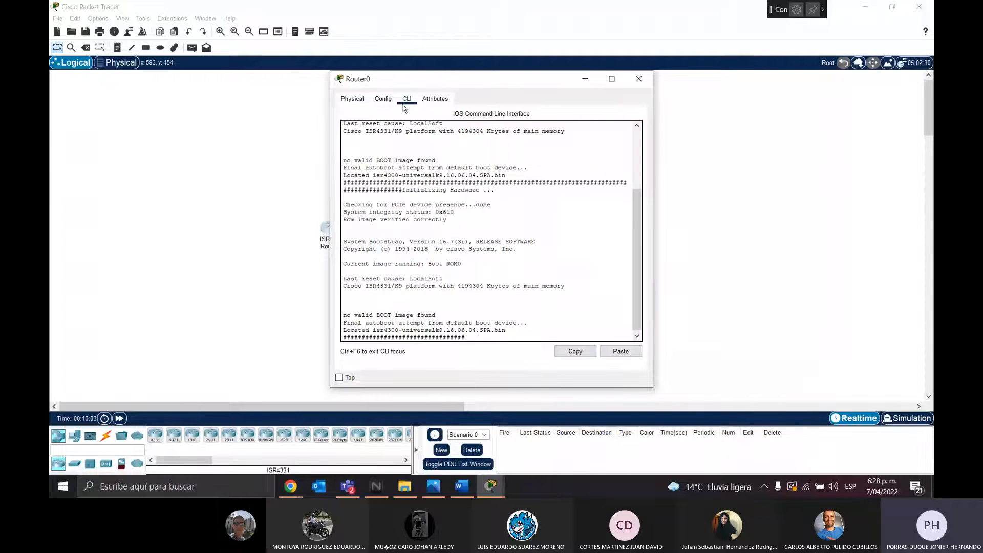
left_click(639, 79)
left_click(425, 153)
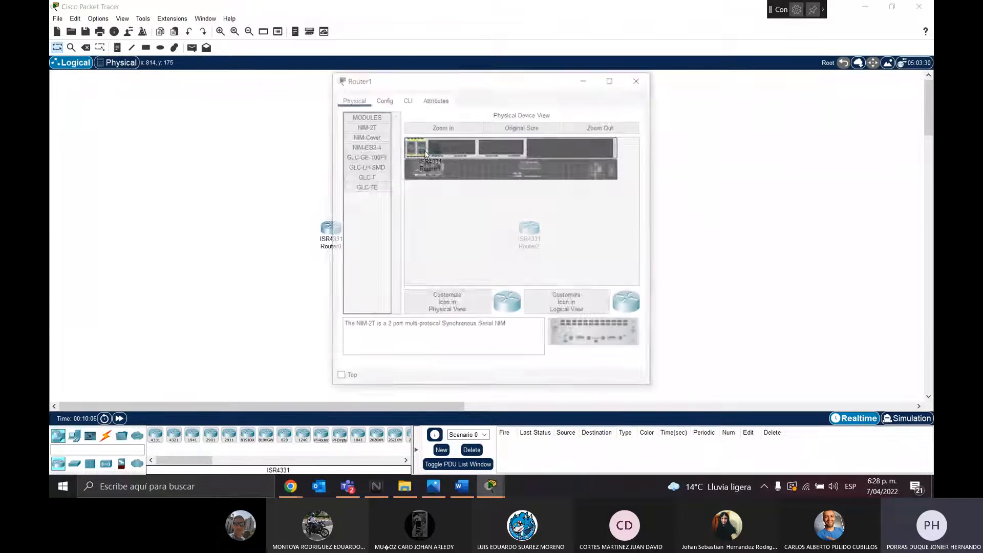
double_click(429, 79)
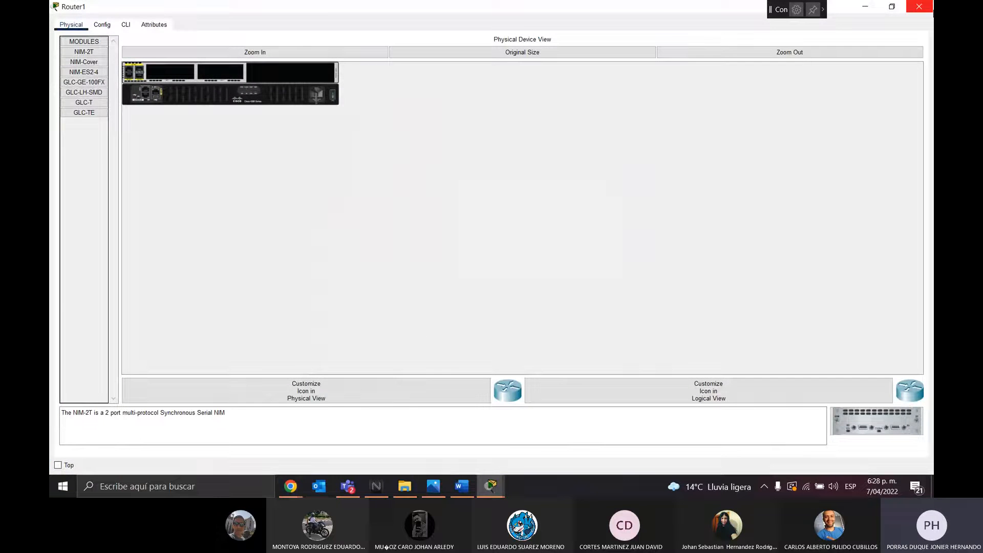
double_click(659, 4)
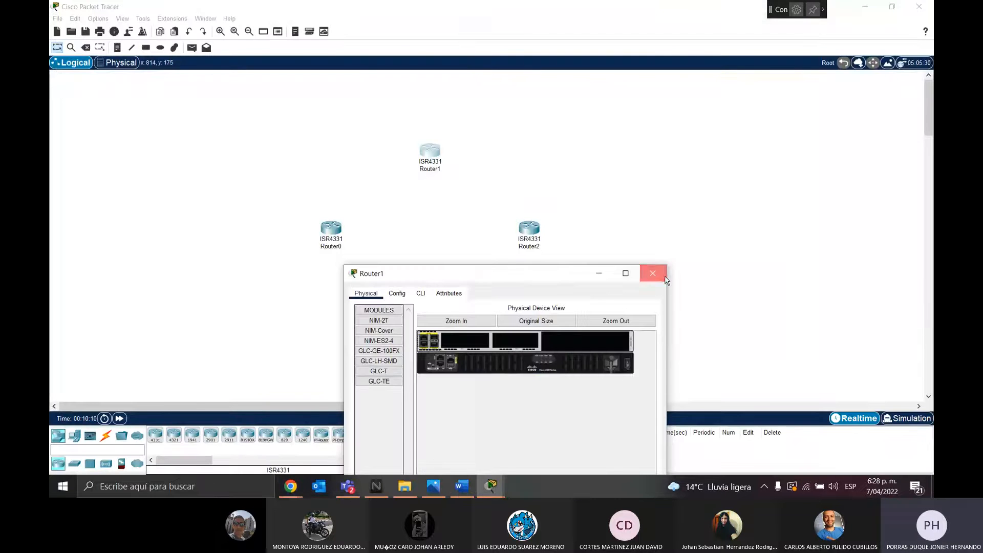
left_click(649, 272)
Check the reference topology in the Word document and view Router1's ports offered for a copper cross-over cable in Packet Tracer
left_click(455, 493)
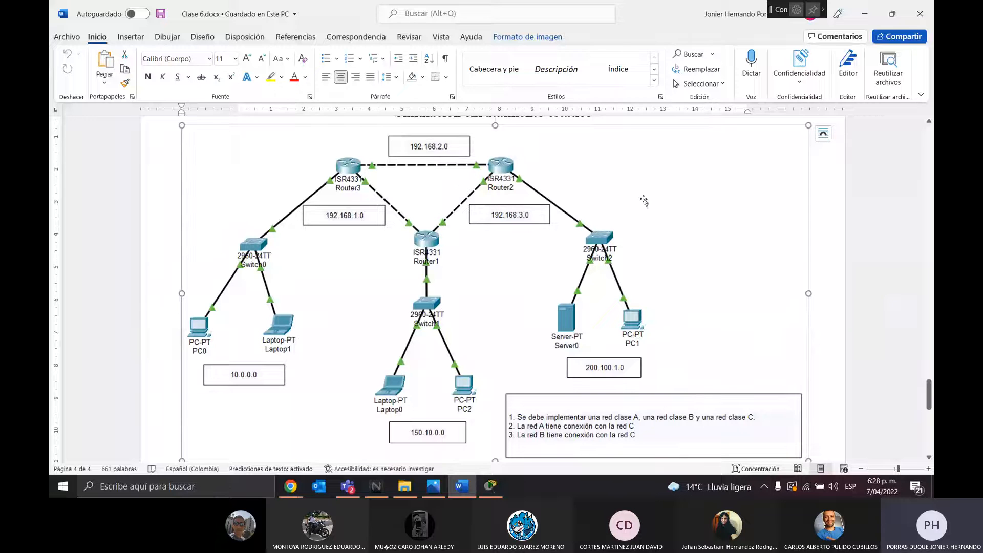
left_click(867, 14)
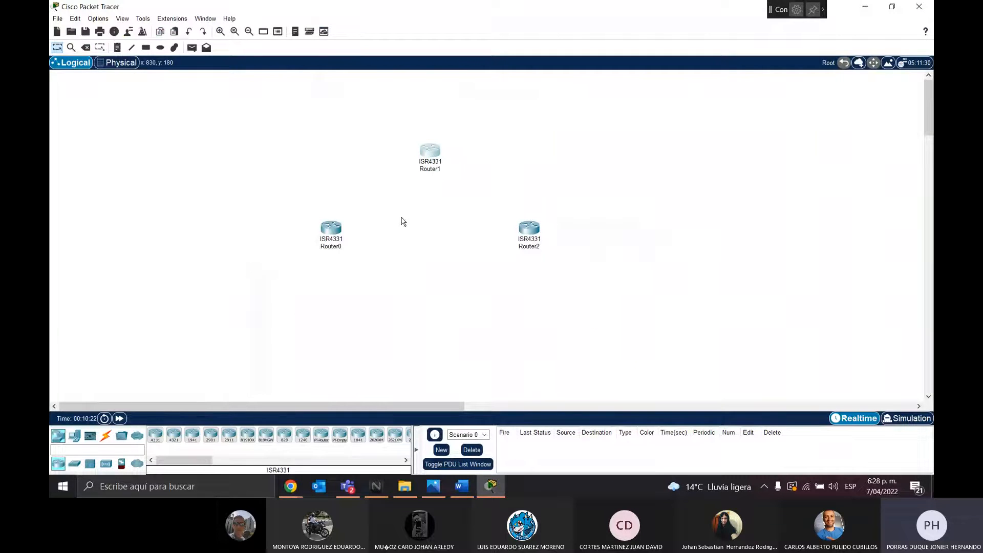
left_click(105, 435)
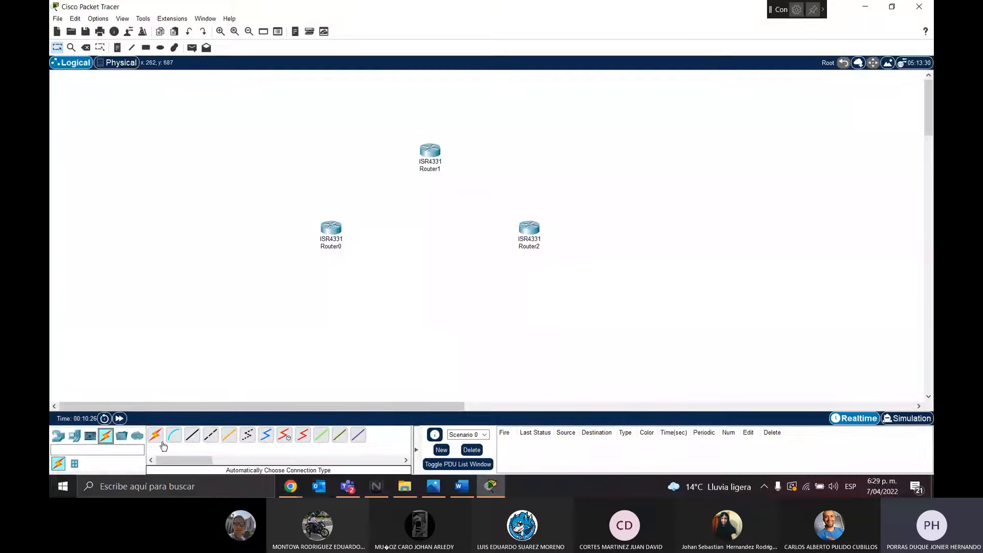
left_click(156, 435)
left_click(210, 435)
left_click(426, 159)
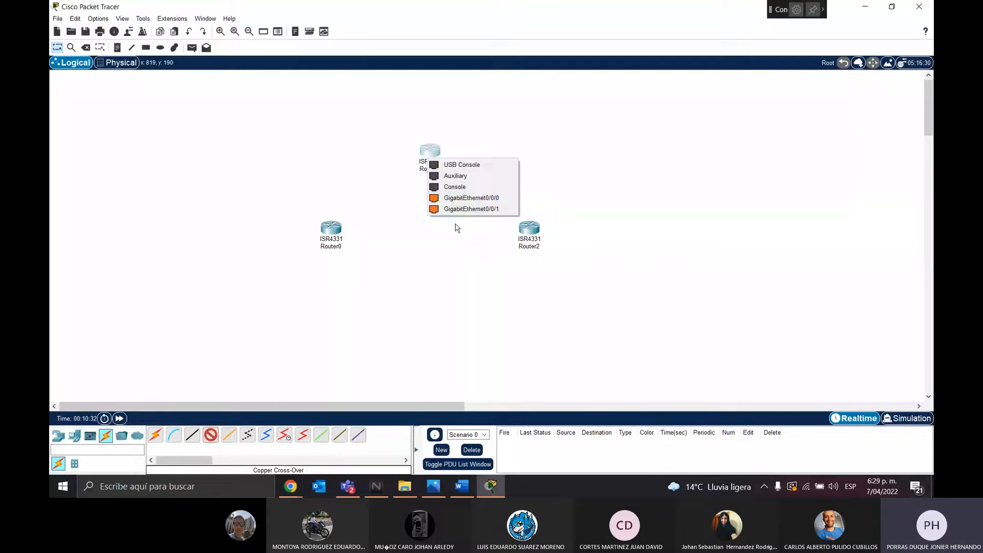
left_click(477, 220)
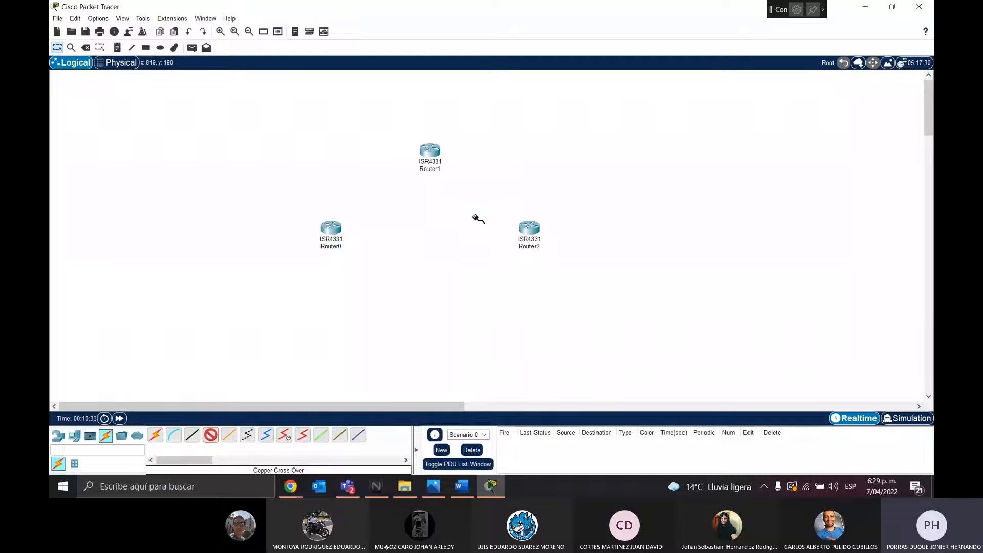
Open Router1, power it off and install a NIM-2T serial module in its first NIM slot
left_click(426, 152)
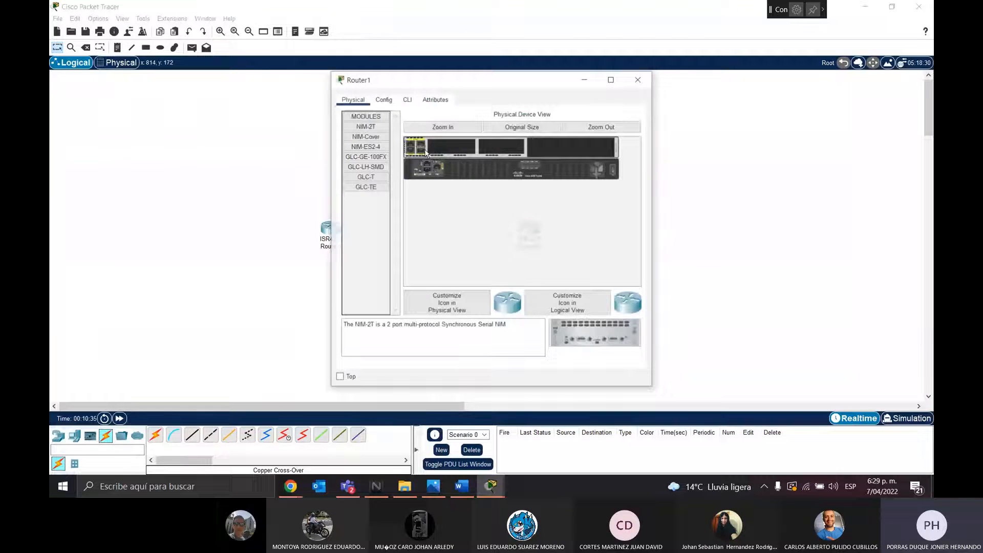
left_click(369, 188)
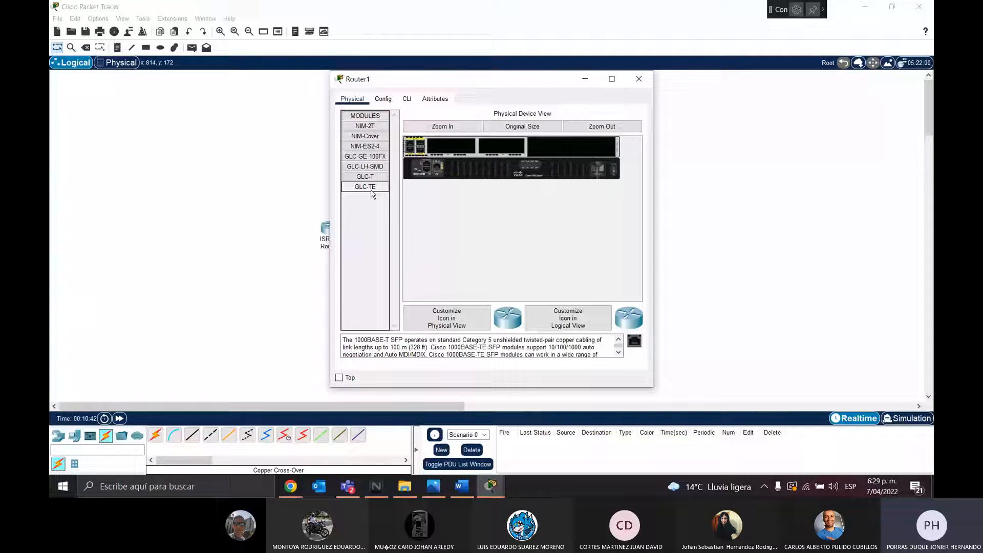
scroll(612, 159, "up", 2)
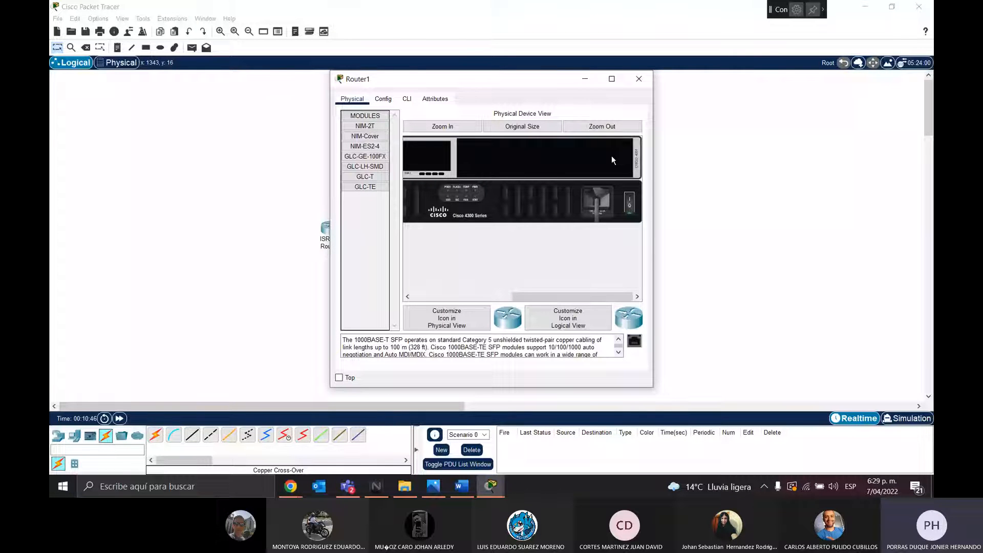
scroll(611, 159, "left", 3)
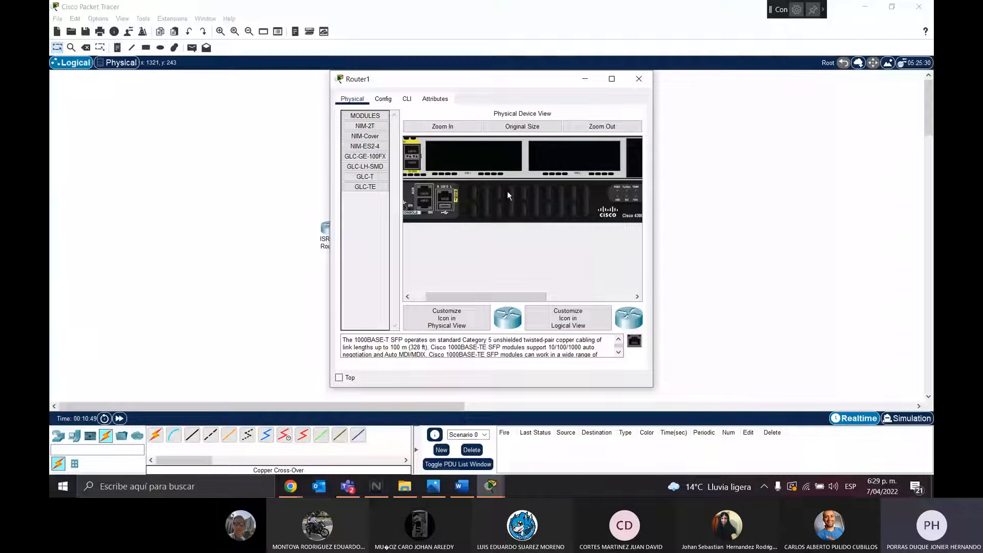
left_click_drag(364, 125, 470, 162)
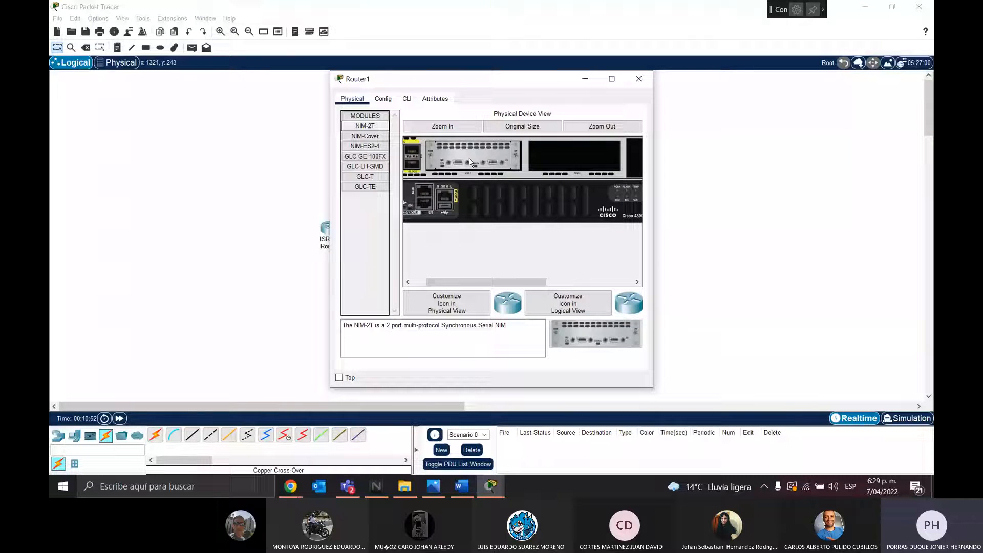
Power Router1 back on, check its boot progress in the command-line interface and close its window
scroll(633, 194, "right", 3)
left_click(632, 196)
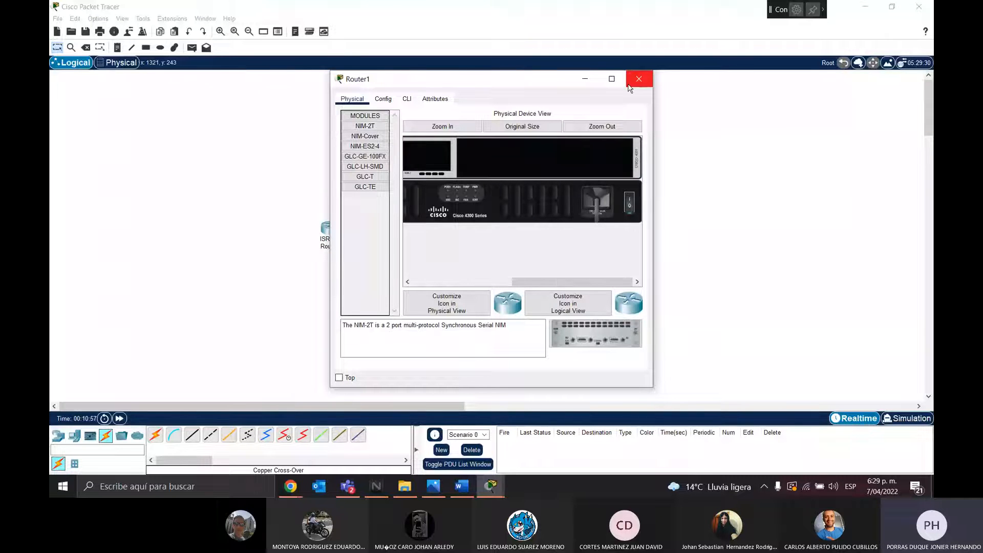
left_click(407, 99)
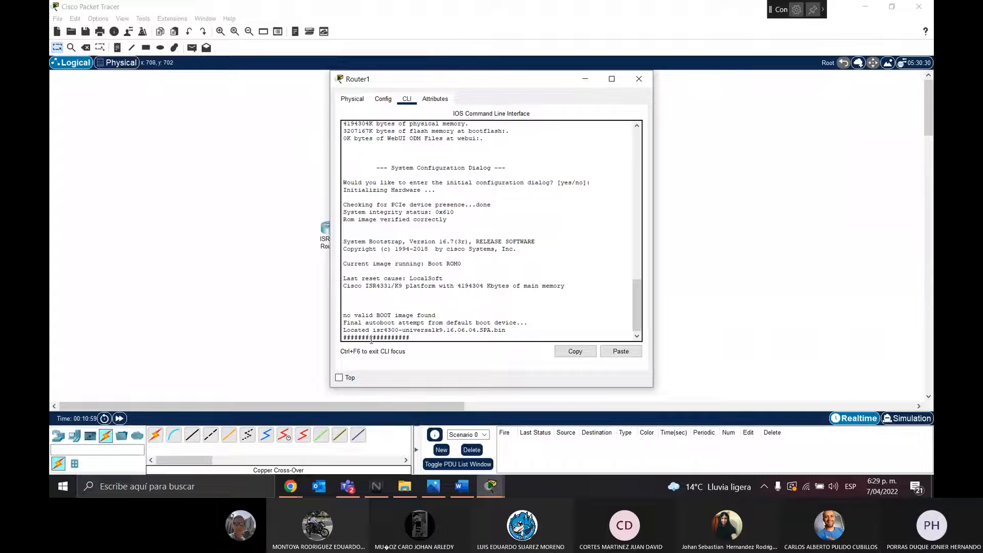
left_click(639, 79)
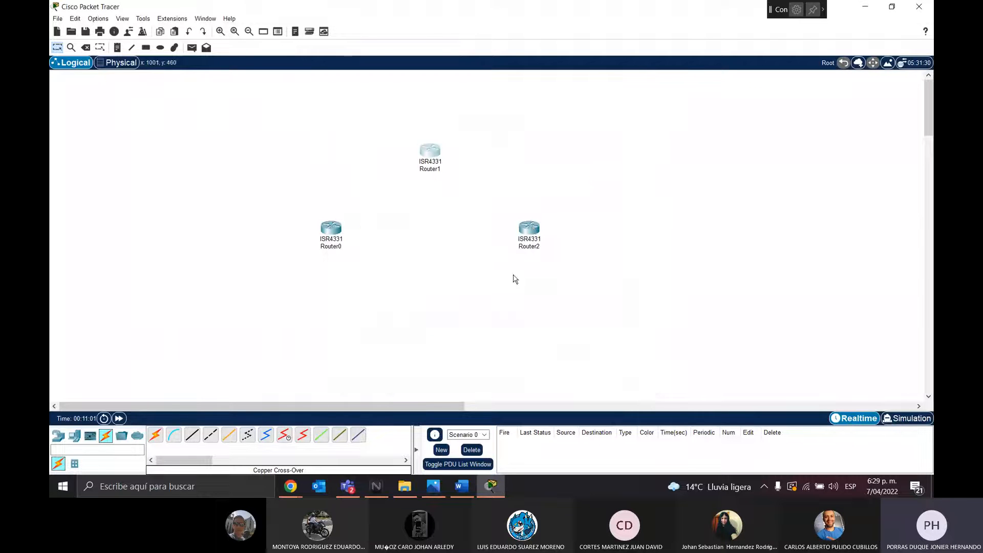
Open Router2, power it off, install a NIM-2T module in its second NIM slot and power it back on
left_click(531, 229)
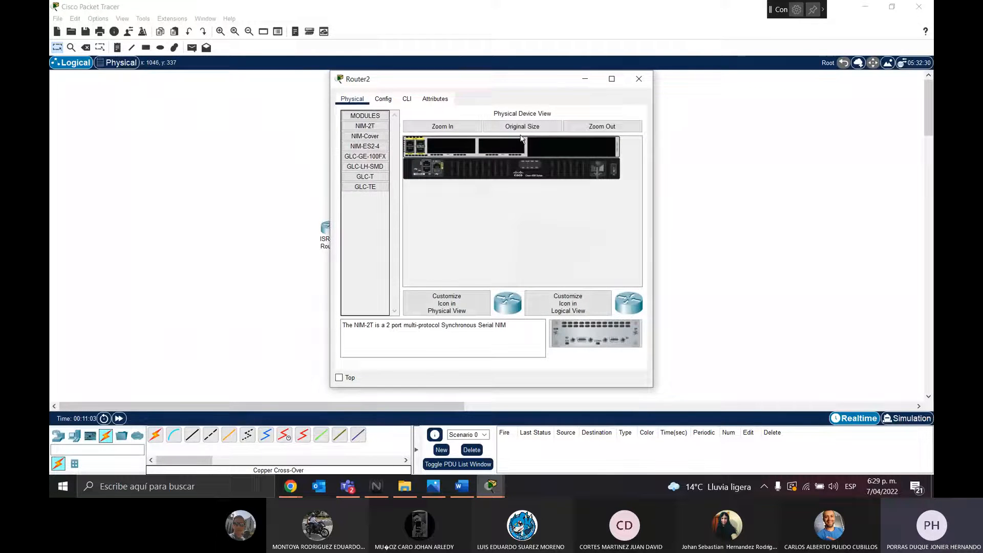
left_click(442, 125)
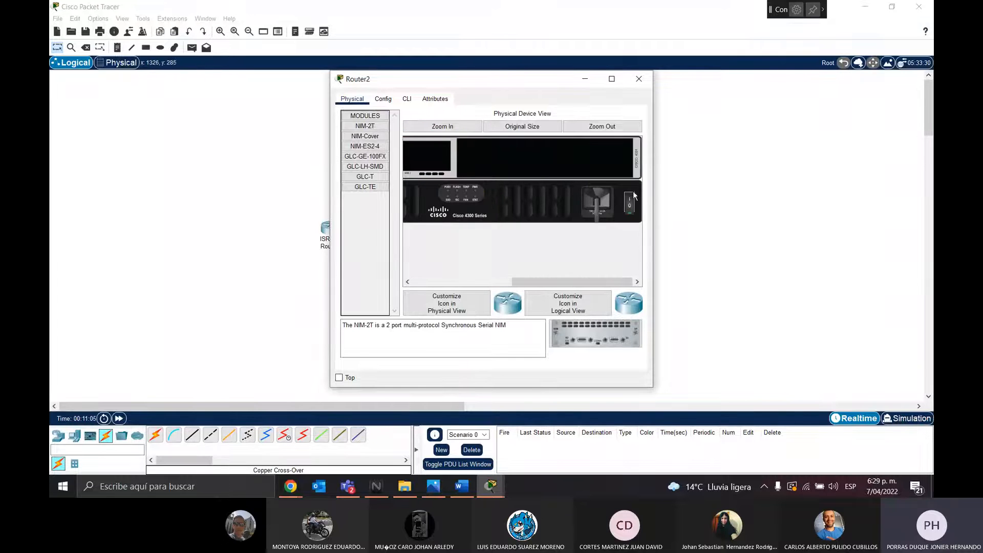
left_click(631, 203)
left_click_drag(371, 126, 425, 156)
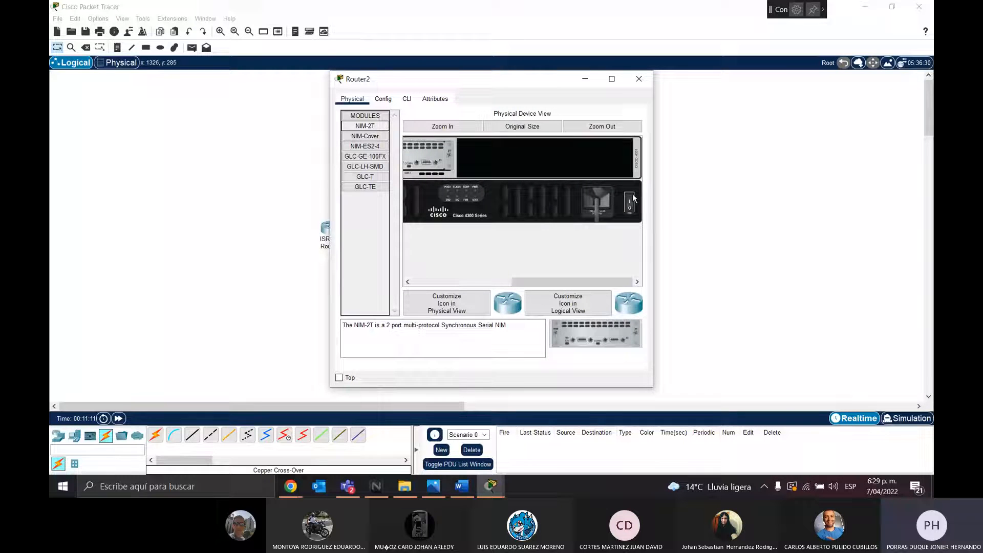
left_click(631, 201)
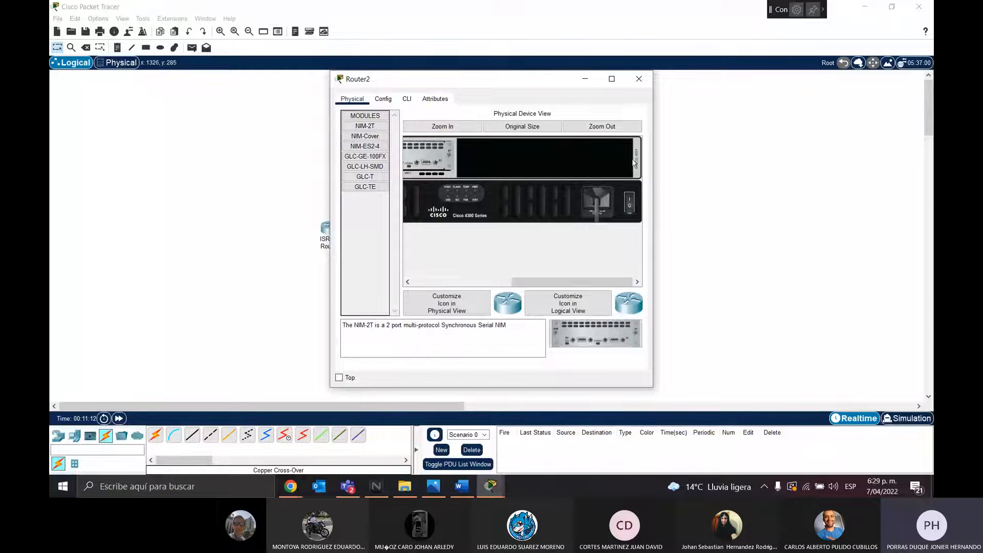
Close Router2's window and connect Router0's Serial0/1/0 to Router1's Serial0/1/0 with a Serial DCE cable
left_click(638, 79)
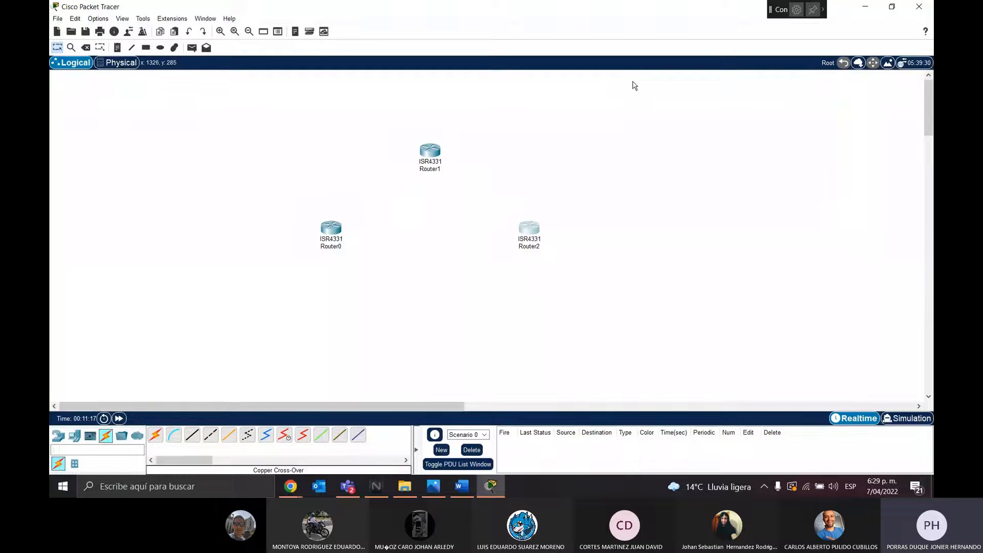
left_click(285, 434)
left_click(331, 228)
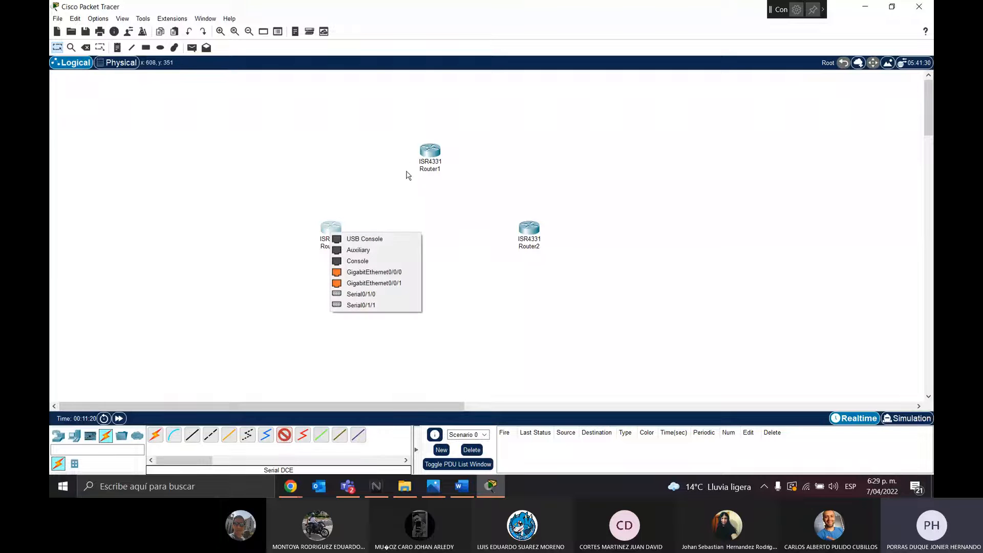
left_click(375, 294)
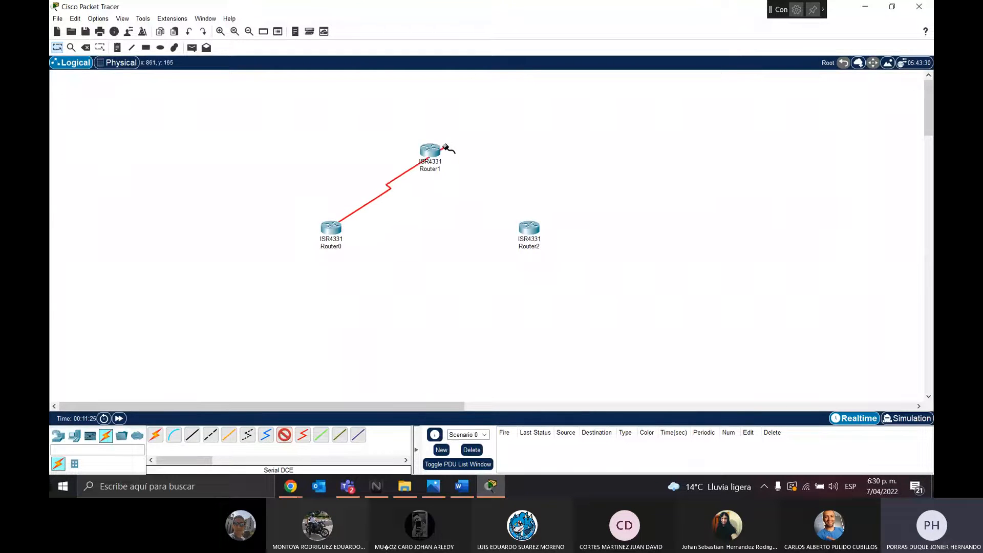
left_click(426, 154)
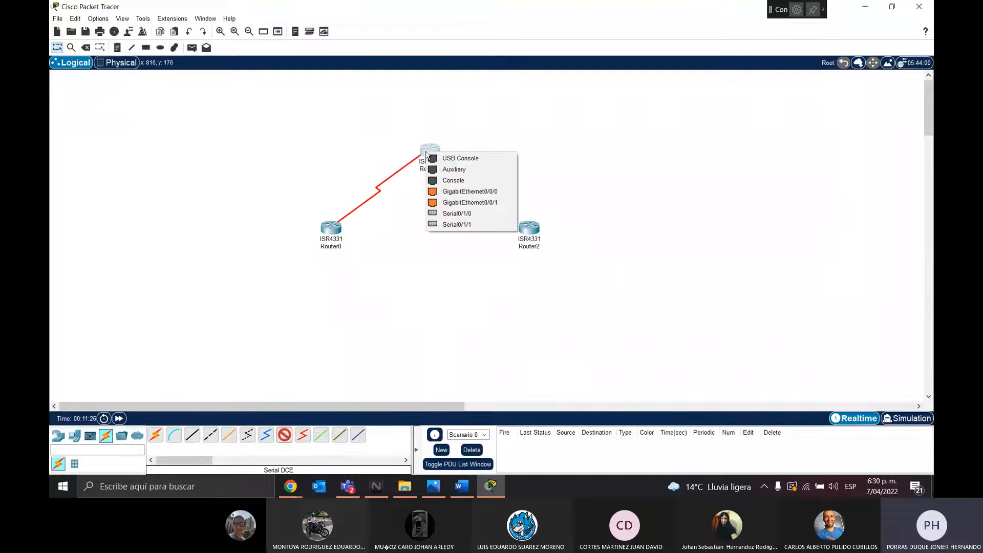
left_click(457, 213)
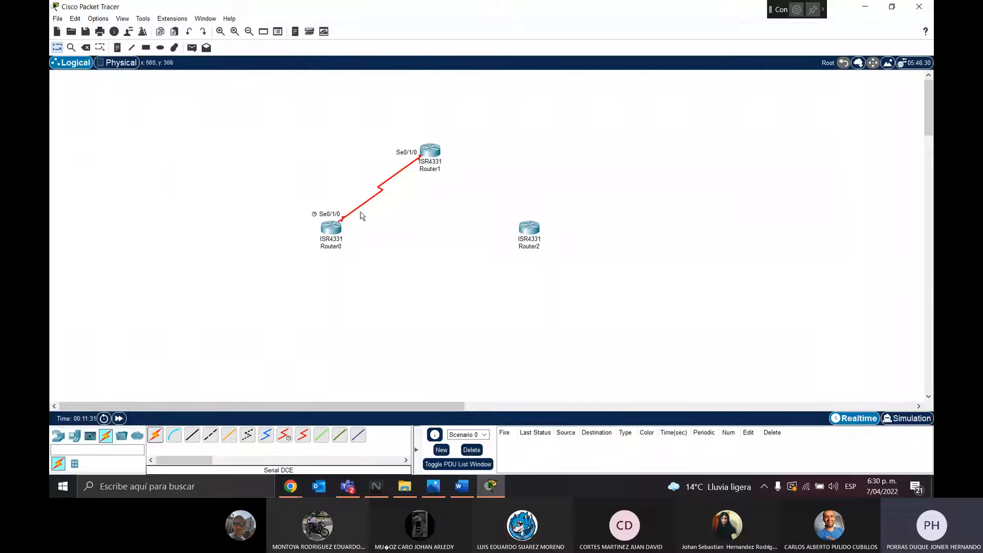
Connect Router1's Serial0/1/1 to Router2's Serial0/2/0 with a Serial DCE cable
left_click(285, 439)
left_click(438, 149)
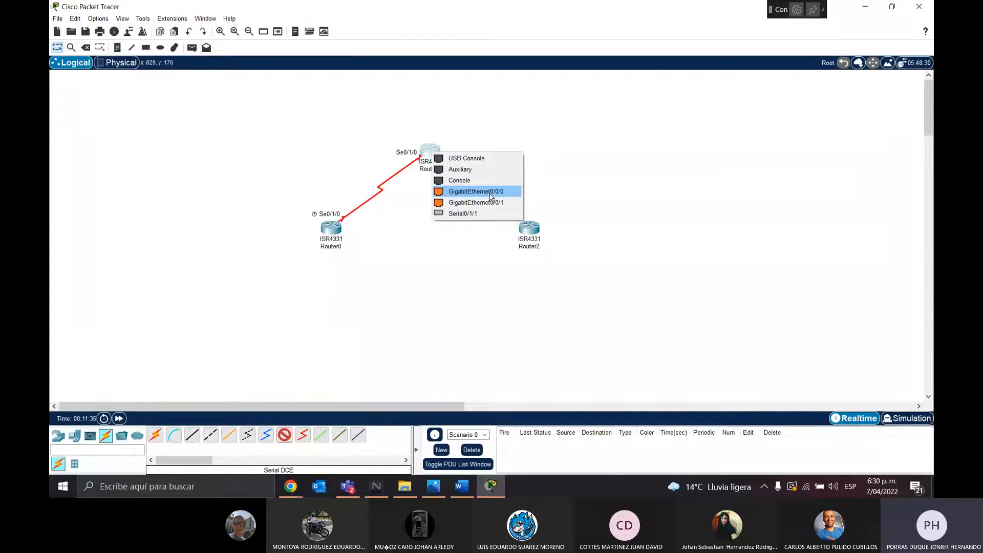
left_click(462, 213)
left_click(540, 232)
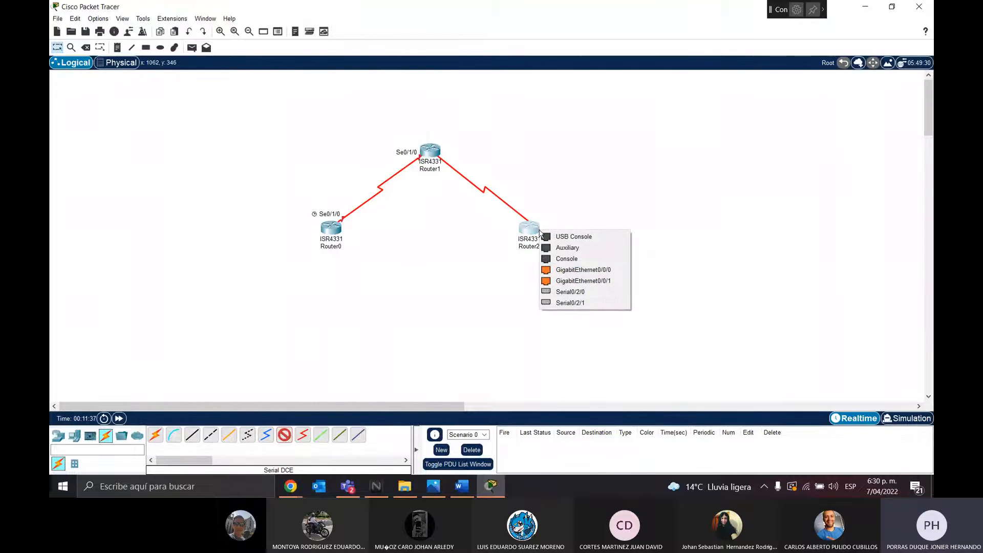
left_click(561, 292)
Connect Router0's Serial0/1/1 to Router2's Serial0/2/1 with a Serial DCE cable
left_click(333, 228)
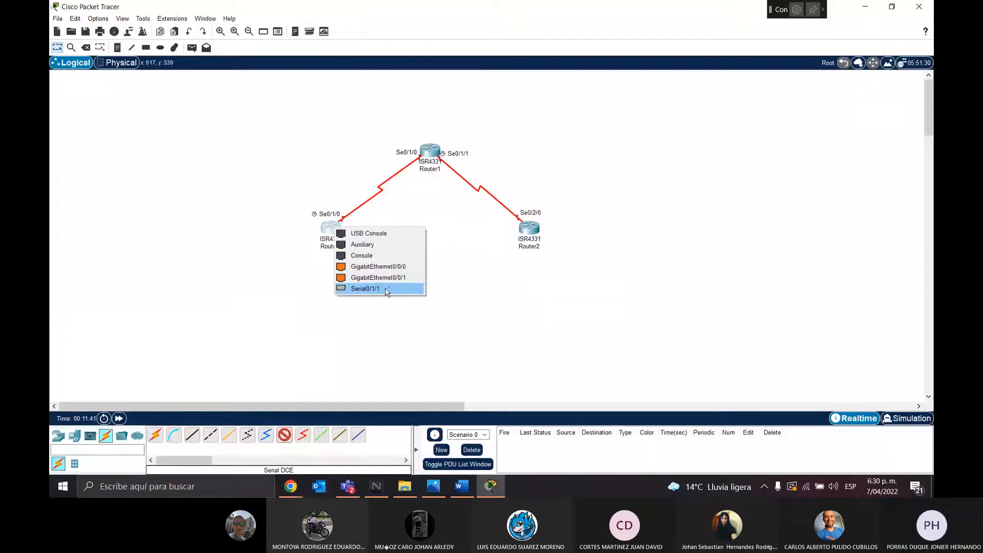
left_click(417, 289)
left_click(529, 226)
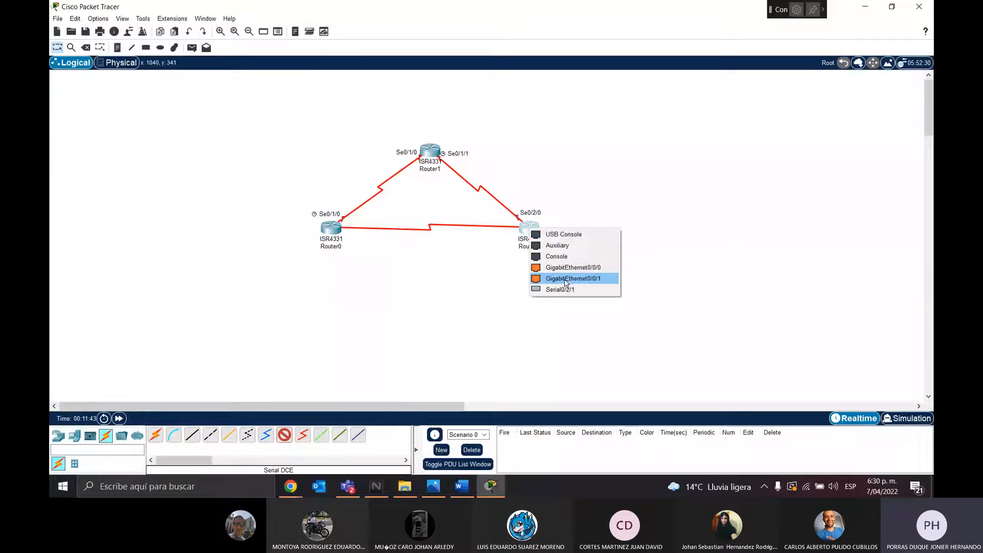
left_click(566, 296)
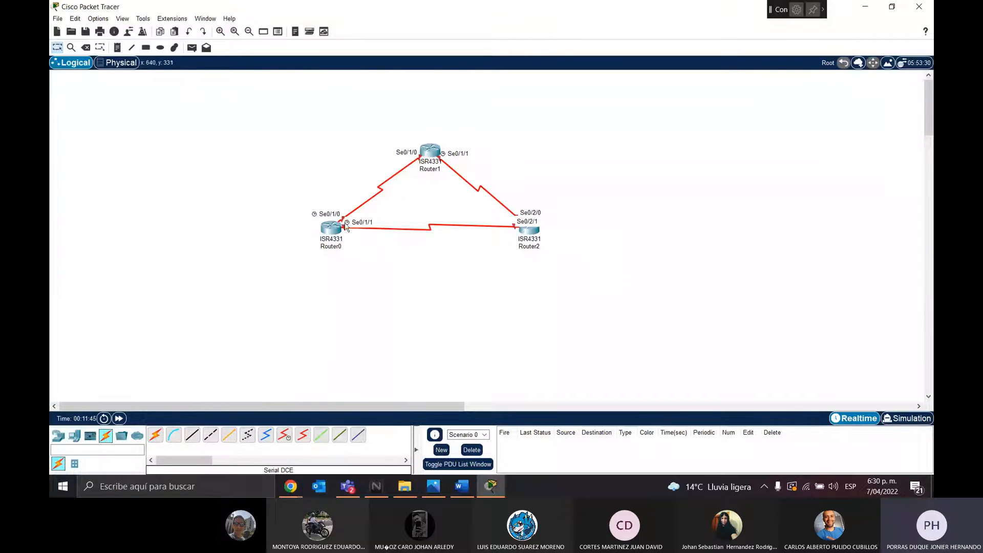
Move Router0 slightly down and Router2 further out to widen the base of the router triangle
left_click_drag(335, 227, 332, 234)
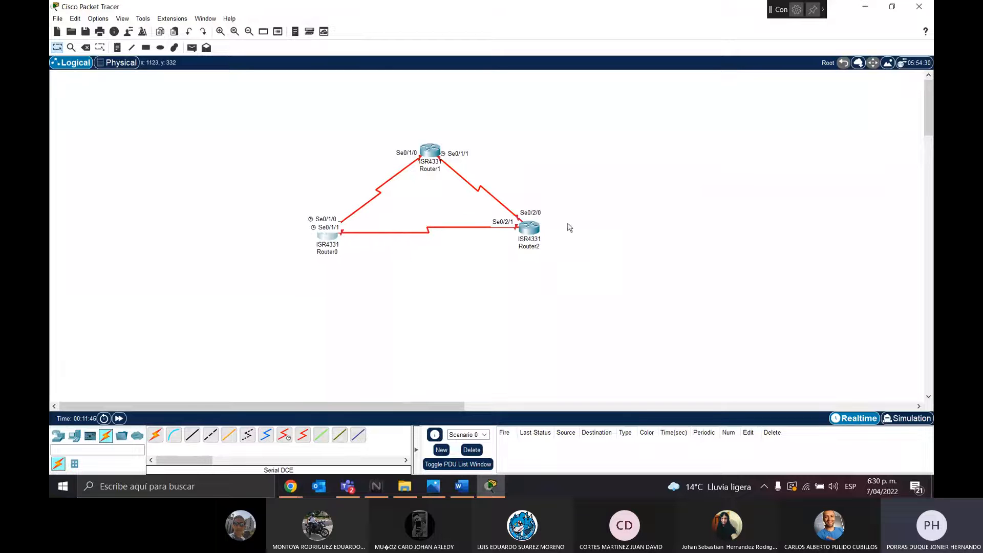
left_click(526, 235)
left_click_drag(527, 234, 550, 237)
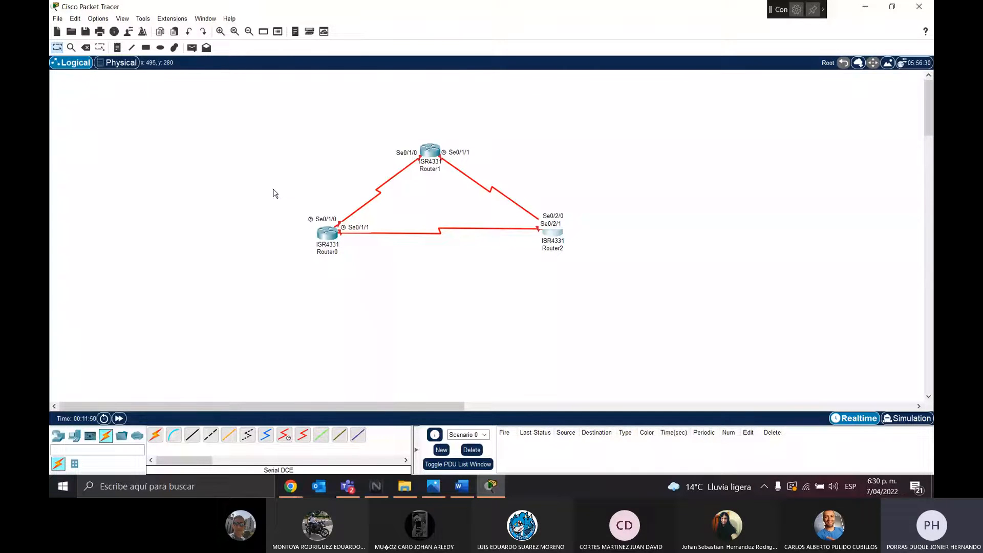
Open the interface preferences, try turning the always-shown port labels off and on in the logical workspace, and close the preferences
left_click(98, 19)
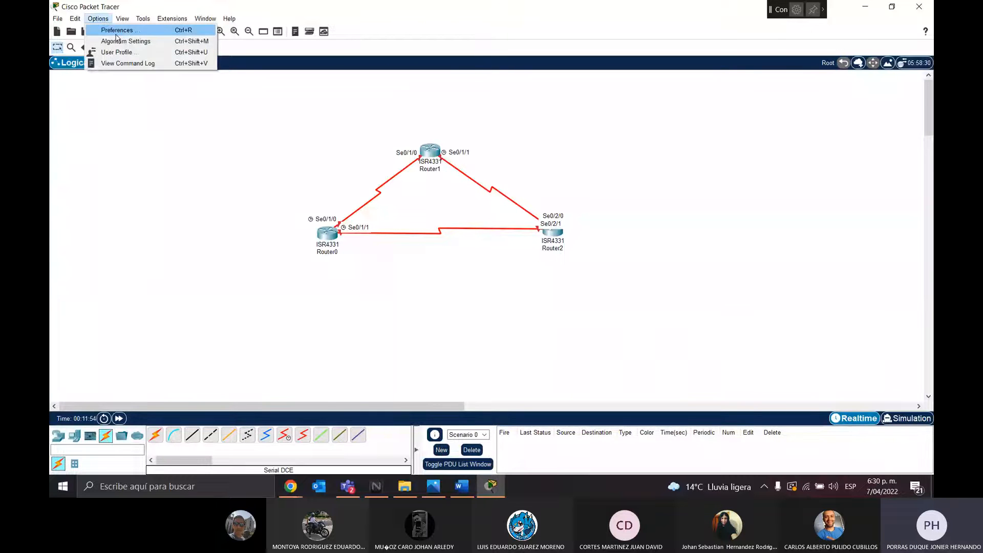
left_click(117, 30)
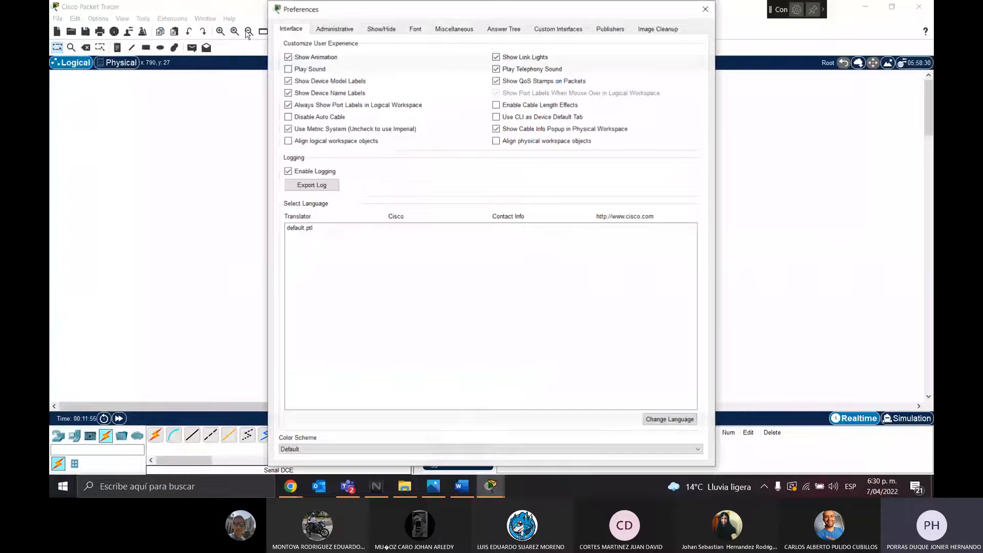
key("Escape")
left_click(99, 19)
left_click(116, 30)
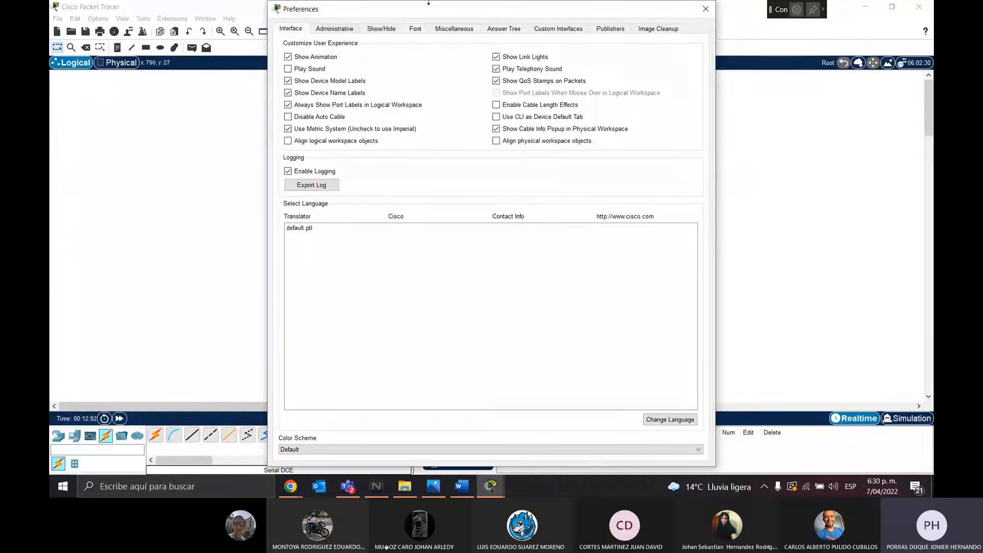
left_click_drag(418, 10, 694, 10)
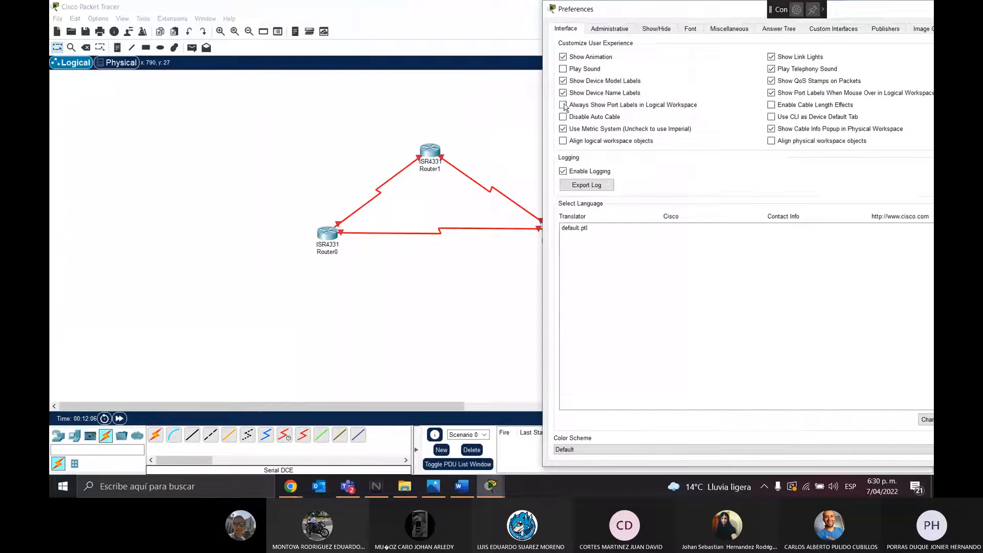
double_click(629, 10)
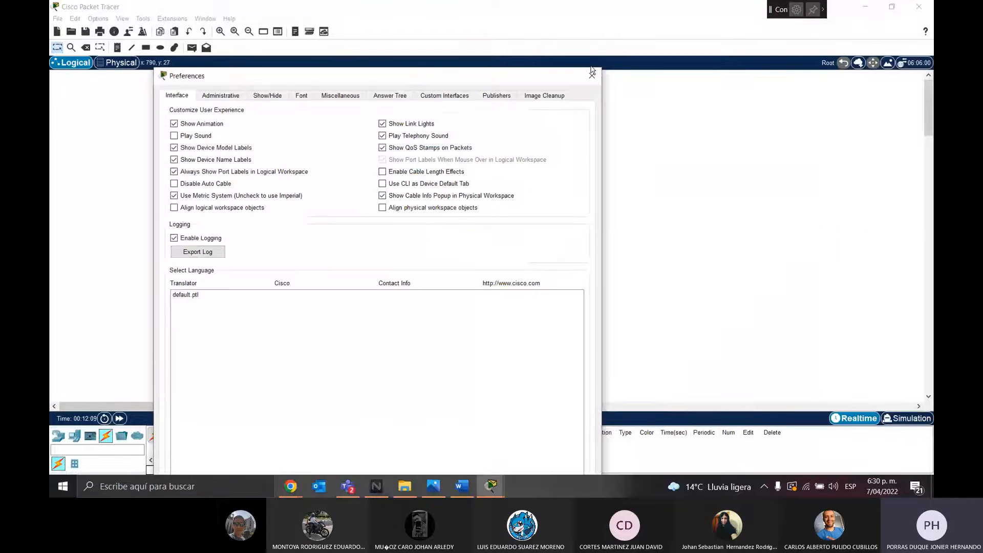
left_click(592, 74)
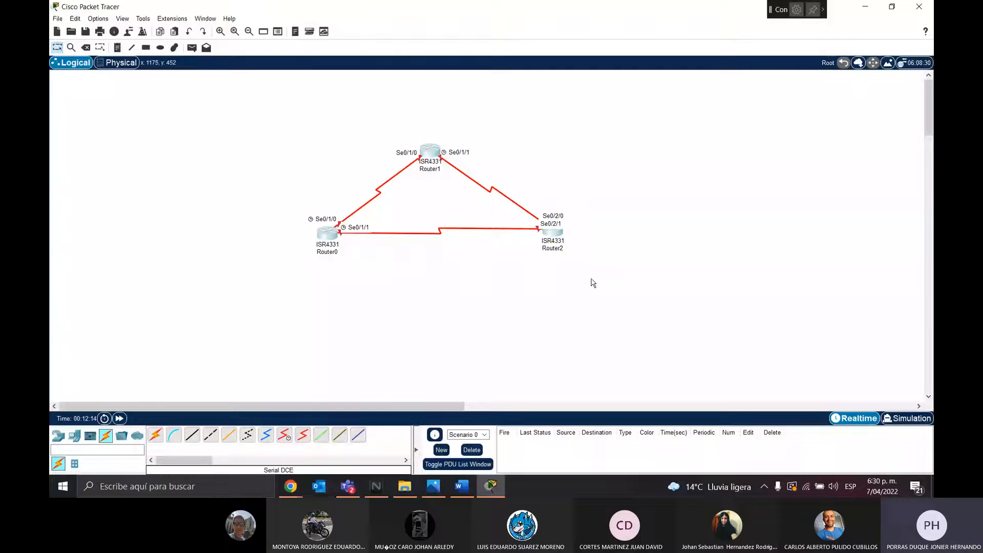
Shift the three routers to the right and place 2960 switches below-left of Router0, below-right of Router2 and above Router1
left_click_drag(557, 233, 637, 238)
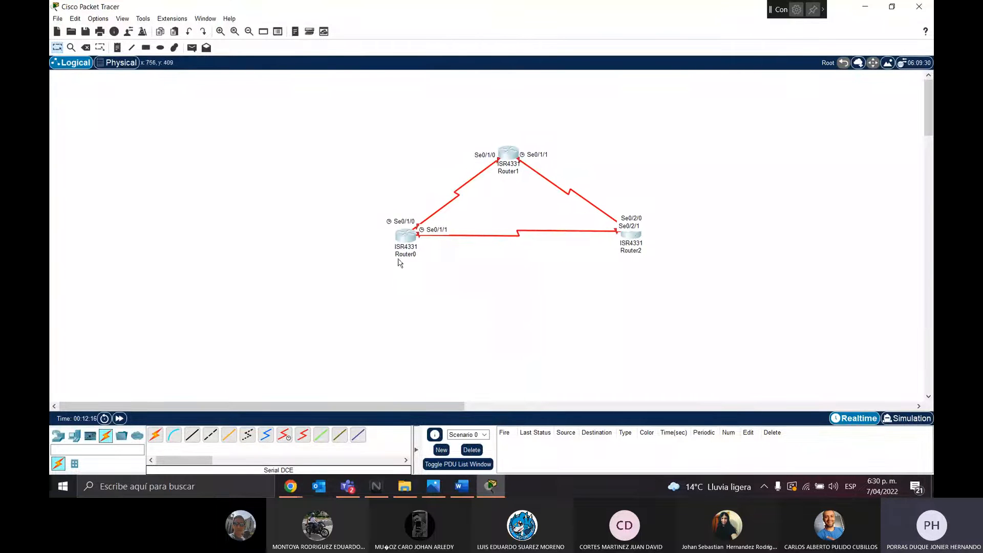
left_click(593, 242)
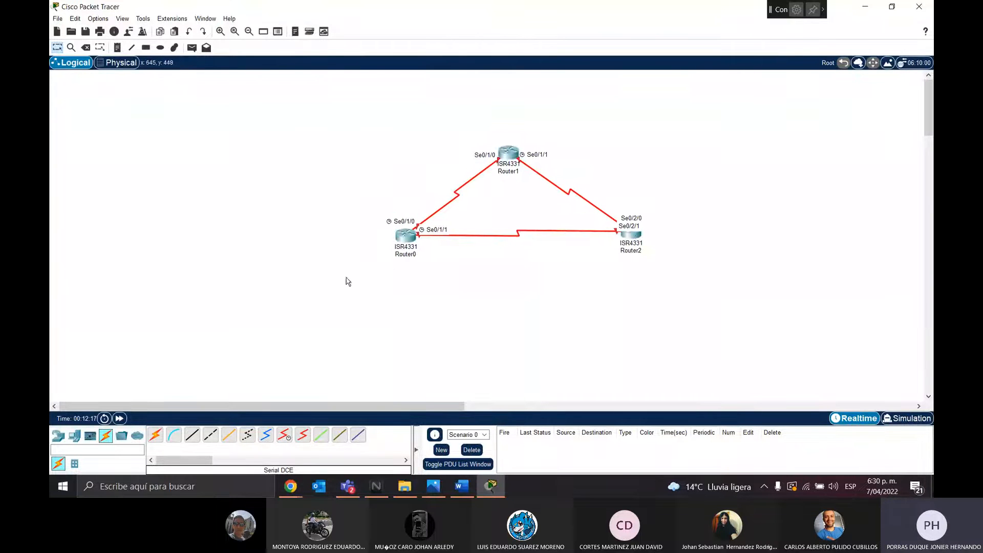
left_click(58, 435)
left_click(74, 466)
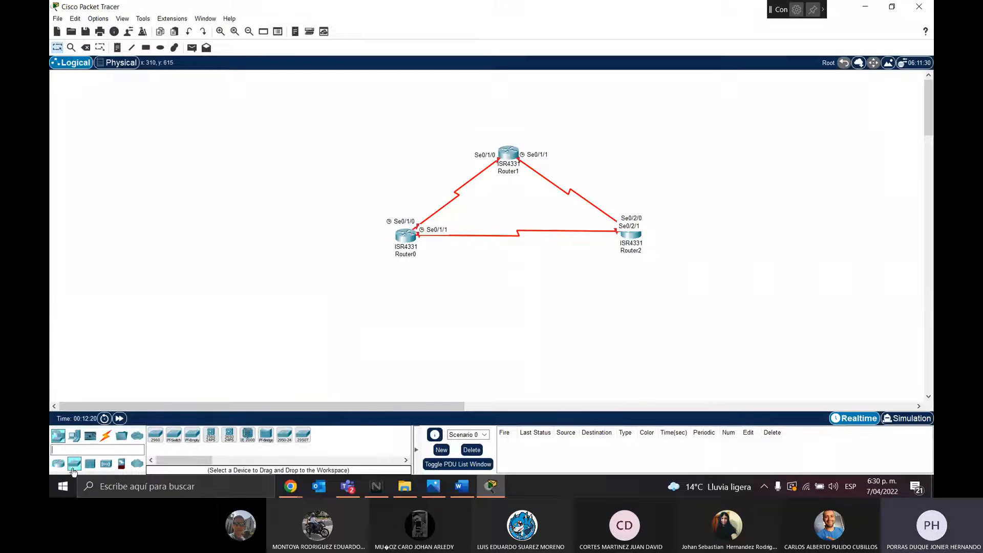
left_click(352, 290)
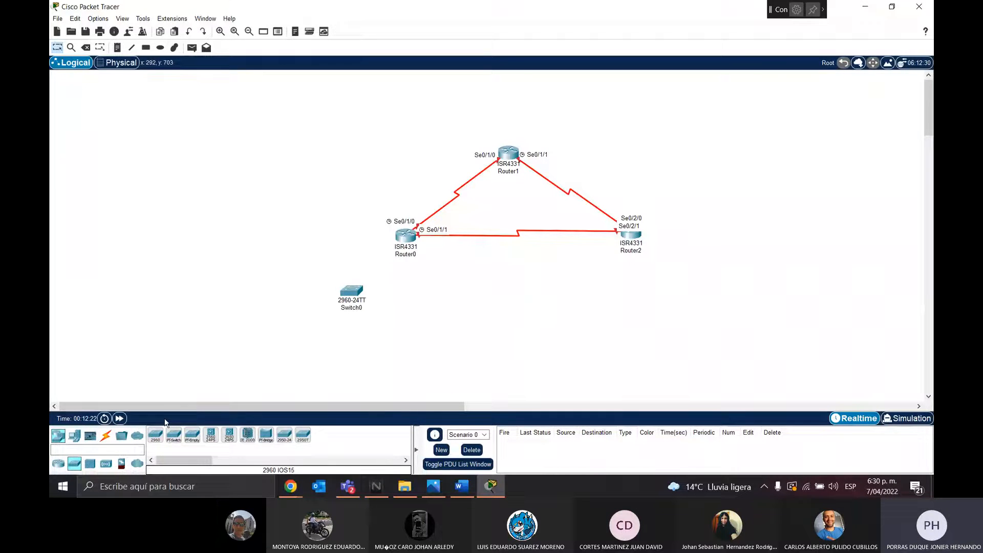
left_click(155, 435)
left_click(692, 304)
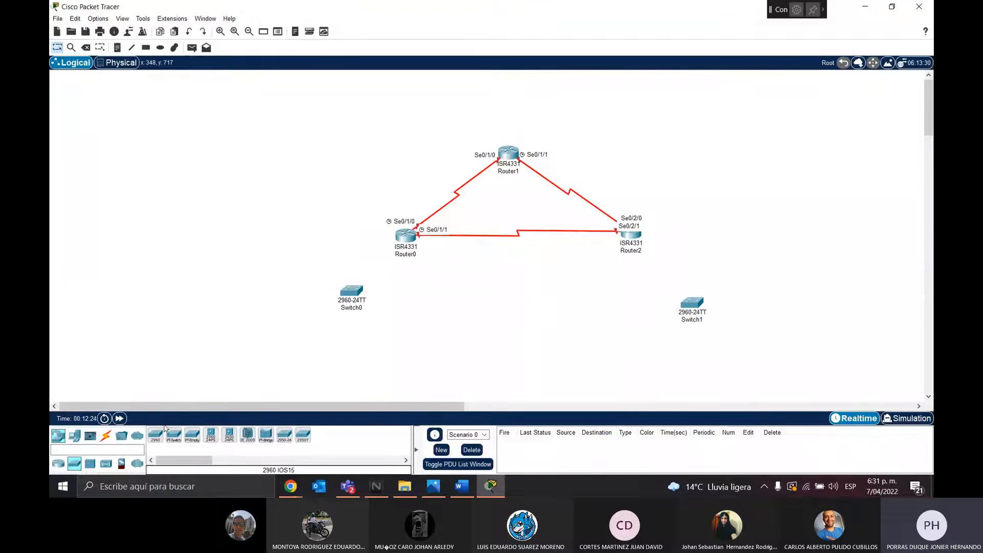
left_click(155, 435)
left_click(515, 109)
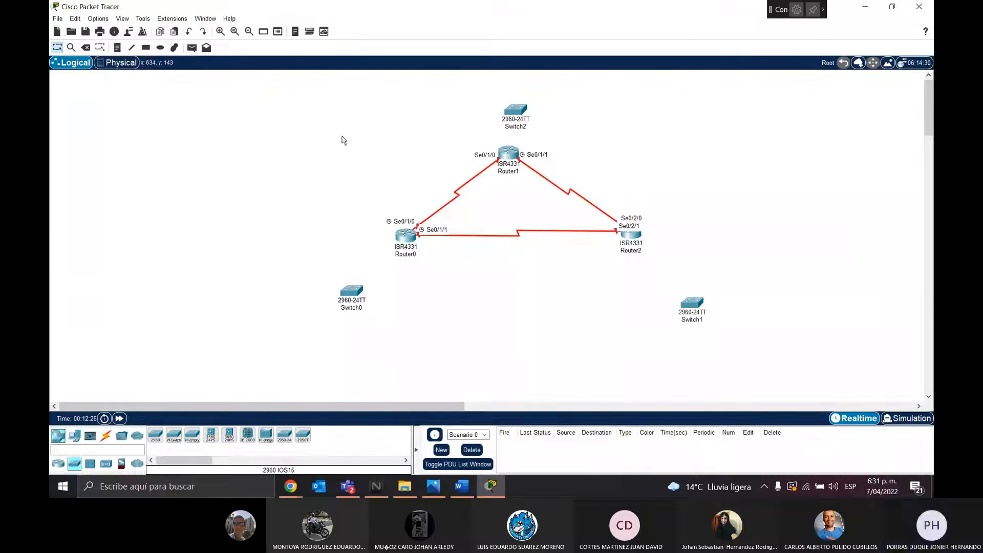
Move the whole topology slightly down and left, raise Switch0 and Switch1 closer to their routers, and center Switch2 above Router1
left_click_drag(258, 118, 776, 368)
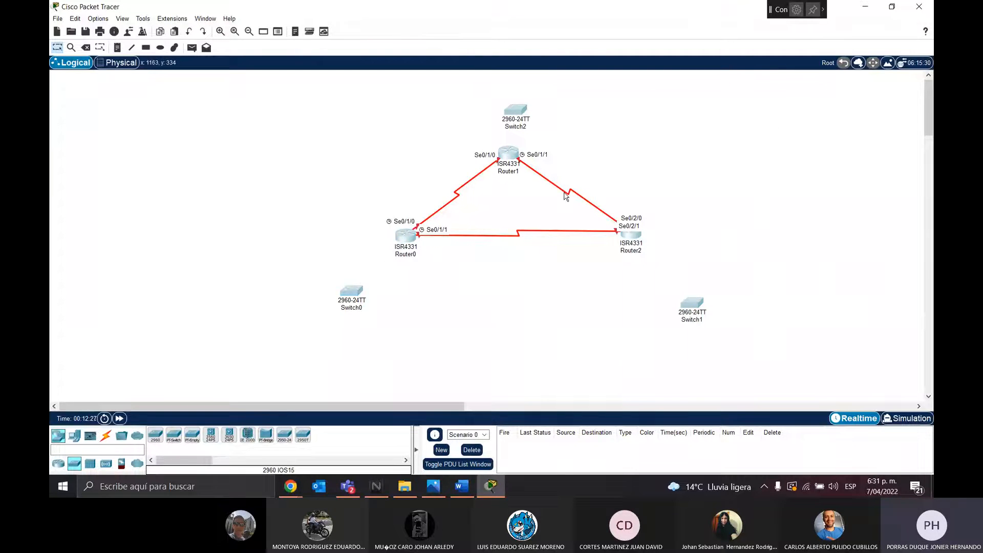
left_click_drag(512, 156, 491, 177)
left_click(727, 216)
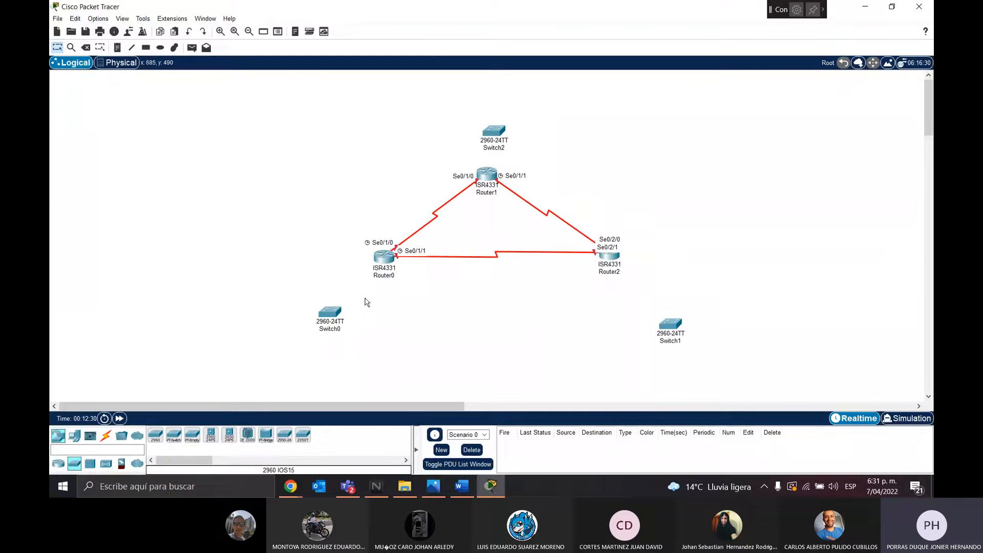
left_click_drag(329, 312, 331, 288)
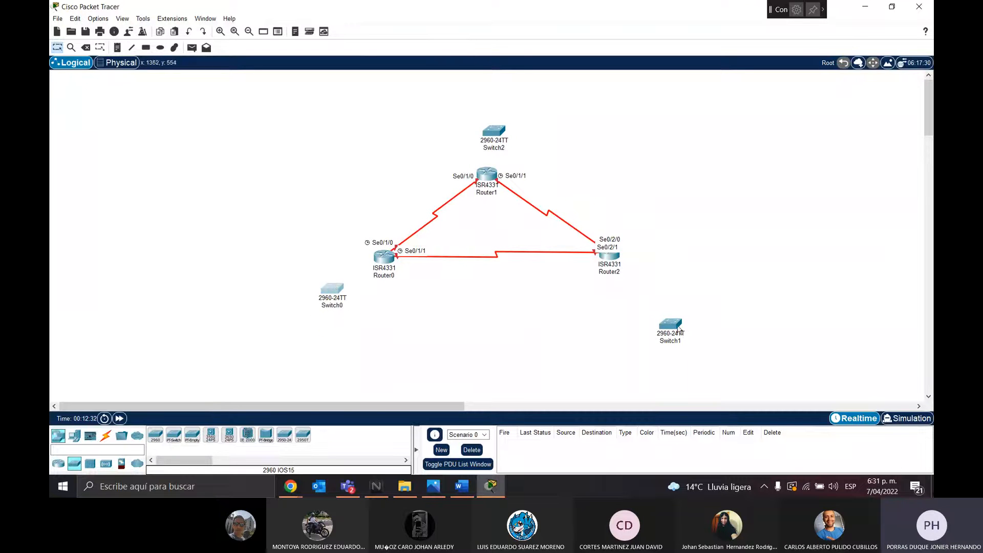
left_click_drag(675, 329, 676, 296)
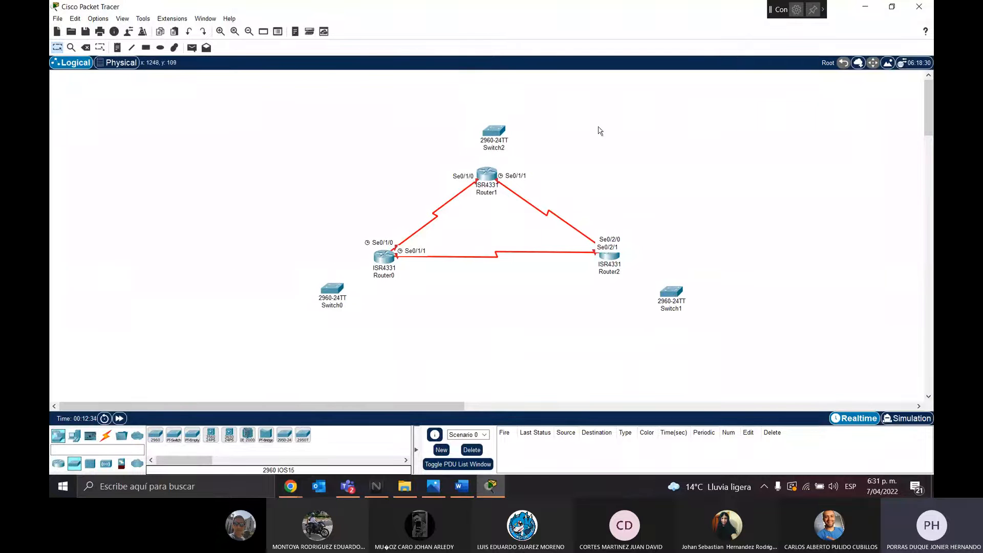
left_click_drag(490, 138, 484, 130)
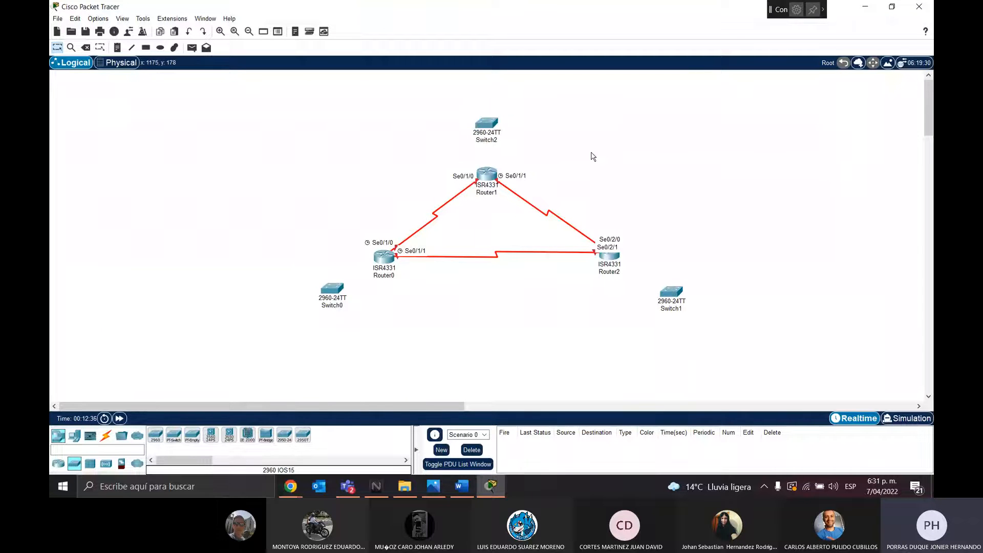
Try a copper cross-over connection from Switch0 to Router0's GigabitEthernet0/0/0 and undo it
left_click(105, 435)
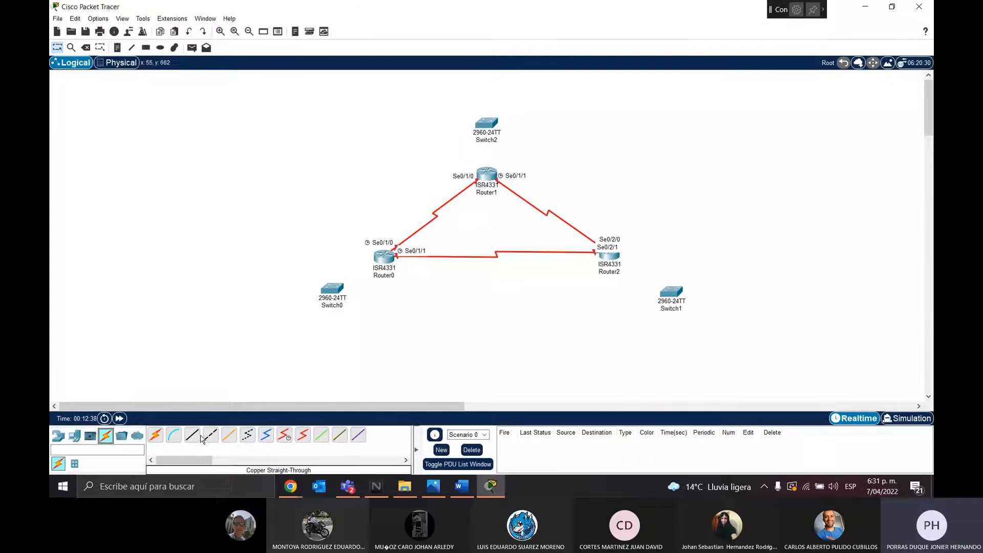
left_click(210, 435)
left_click(331, 290)
left_click(358, 299)
left_click(384, 257)
left_click(422, 294)
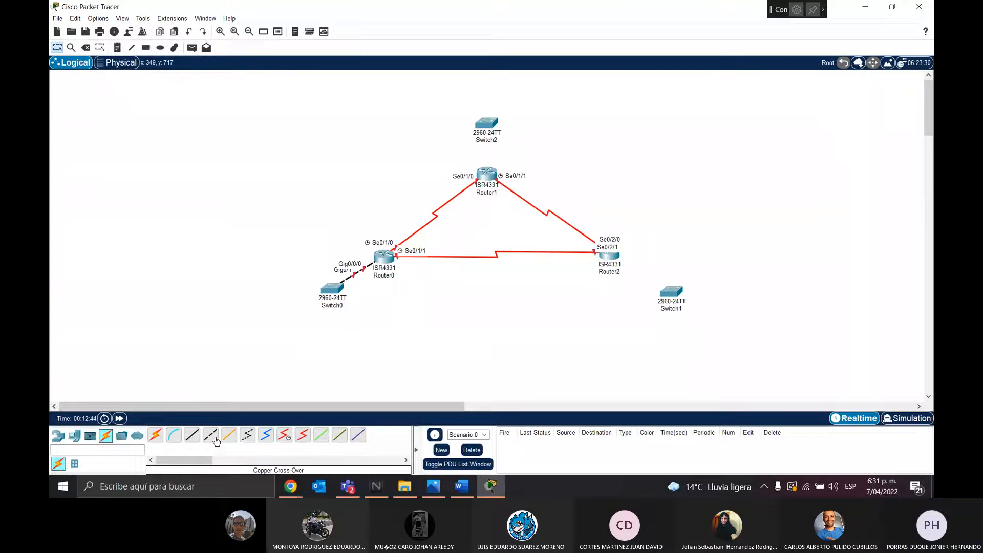
key("ctrl+z")
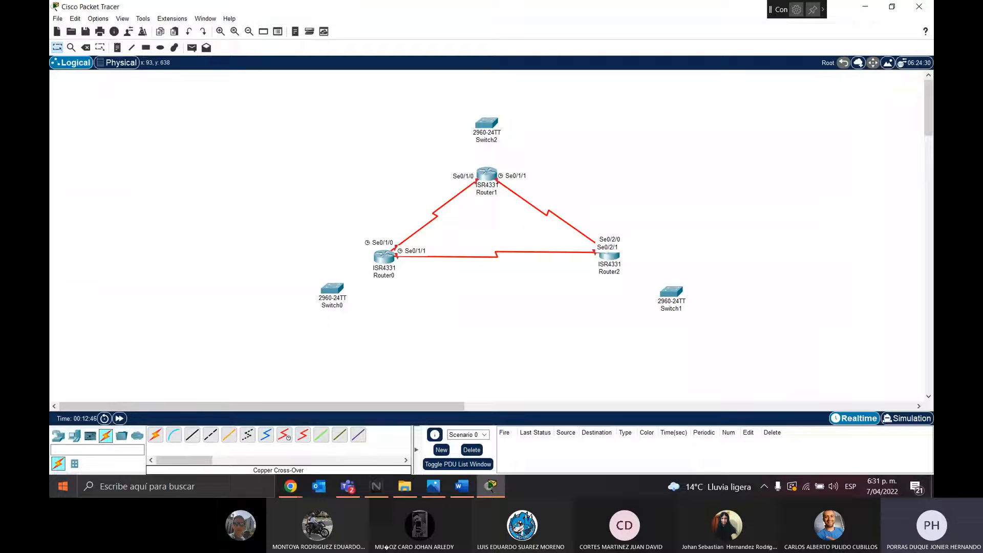
Connect Router0's GigabitEthernet0/0/0 to Switch0's GigabitEthernet0/1 with a copper cross-over cable
left_click(210, 435)
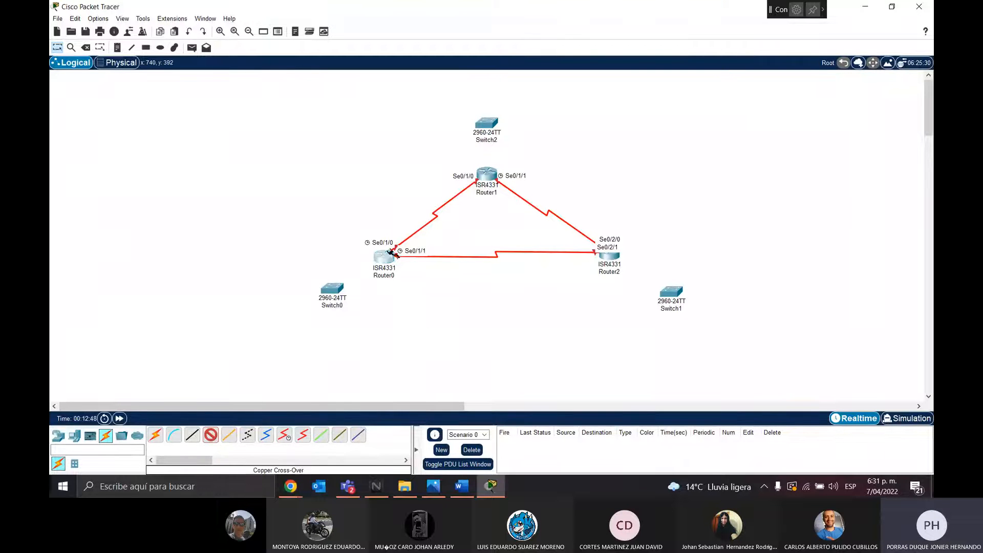
left_click(391, 252)
left_click(425, 288)
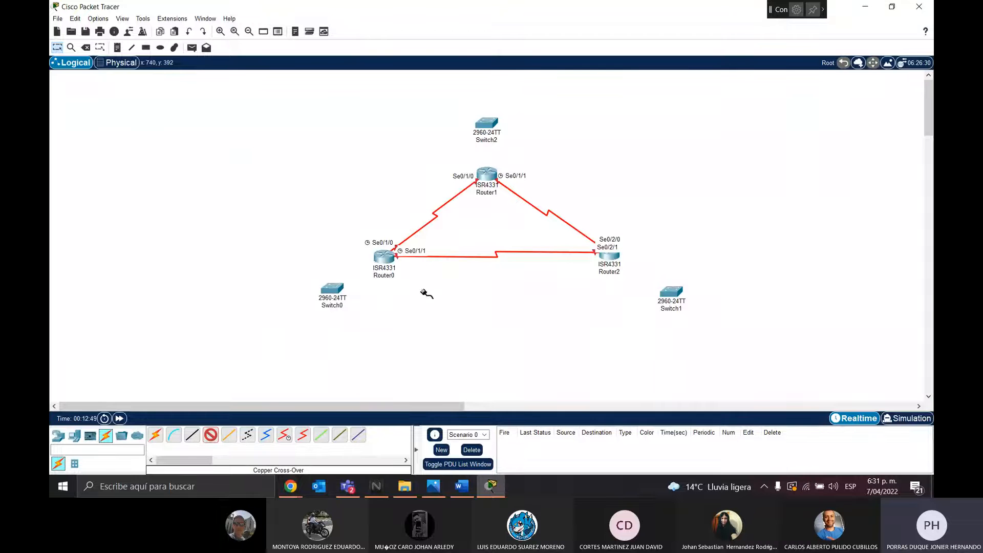
left_click(336, 290)
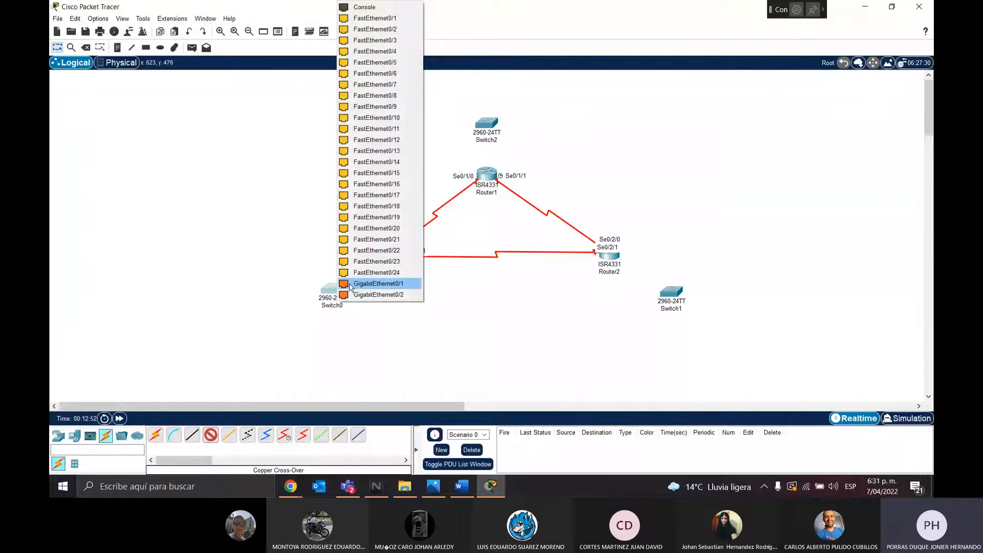
left_click(350, 285)
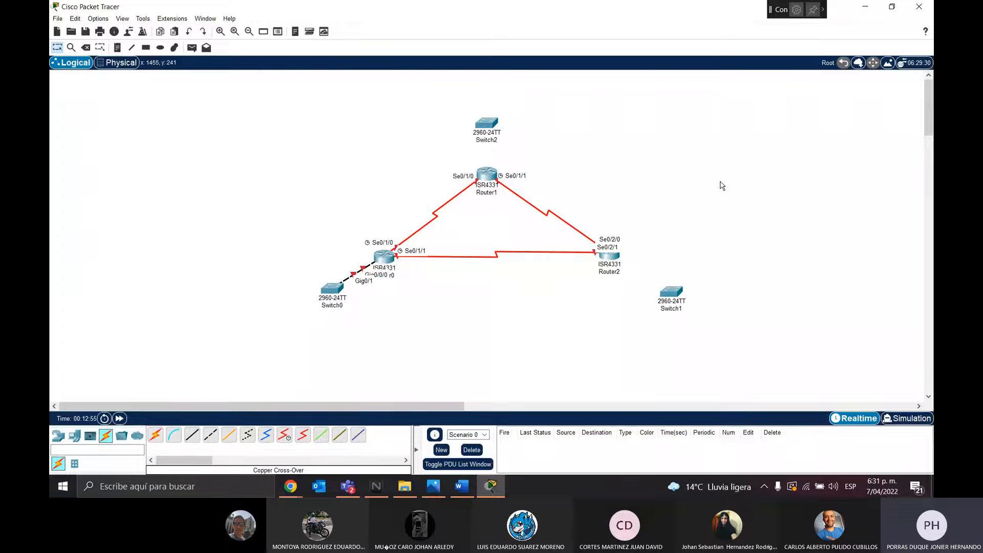
Run a copper cross-over cable from Router1's Gigabit port to Switch2's GigabitEthernet0/1
left_click(214, 436)
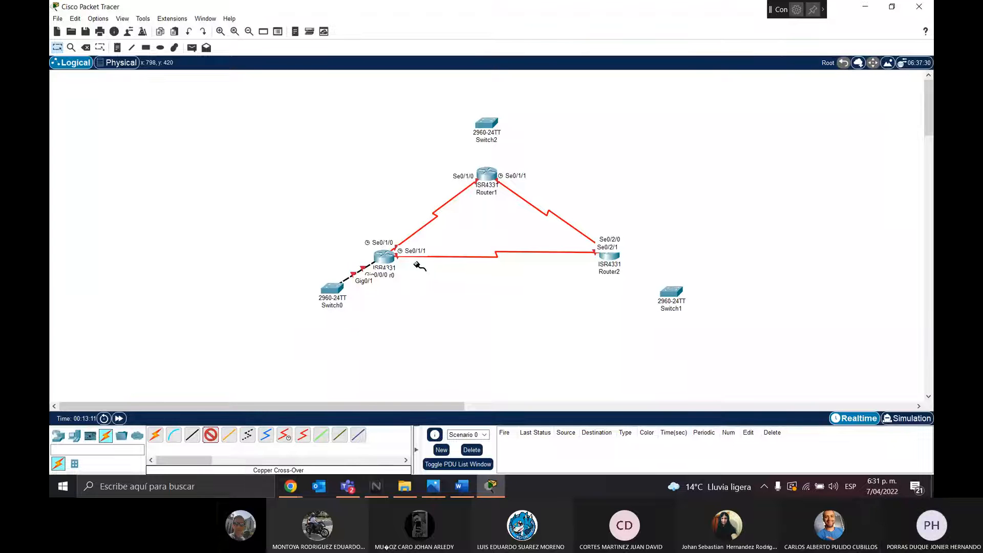
left_click(486, 172)
left_click(545, 210)
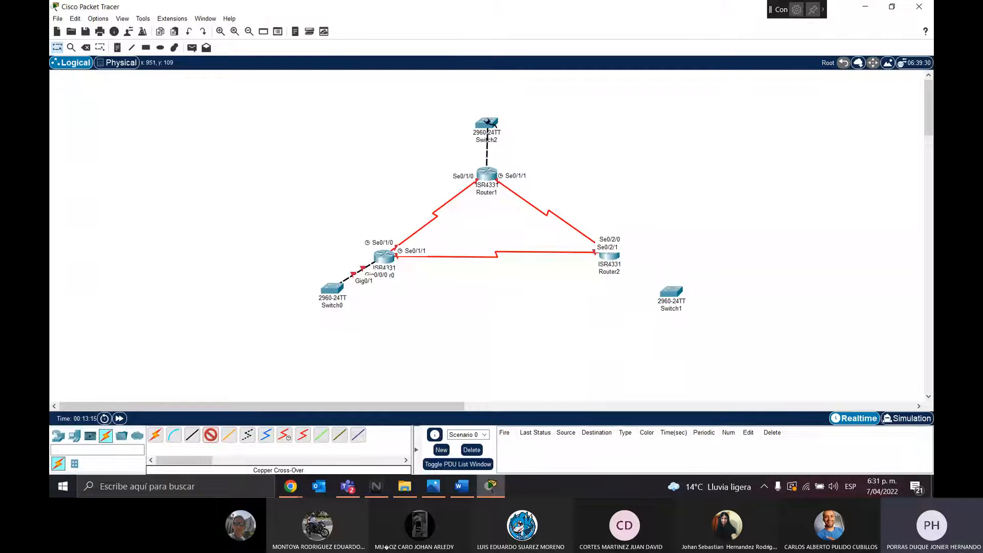
left_click(486, 120)
left_click(513, 405)
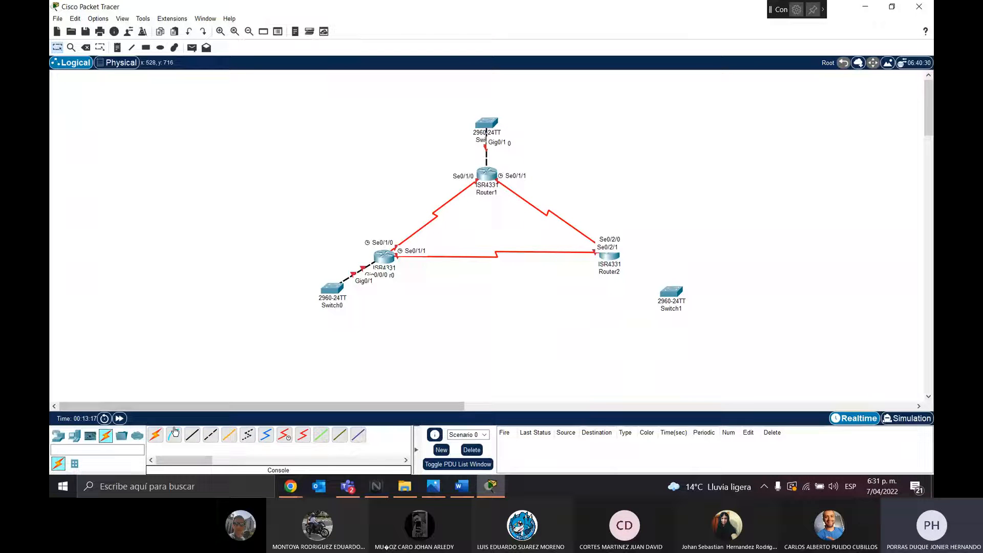
Link Router2's GigabitEthernet0/0/0 to Switch1's GigabitEthernet0/1 with a copper cross-over cable
left_click(210, 434)
left_click(610, 255)
left_click(660, 294)
left_click(676, 293)
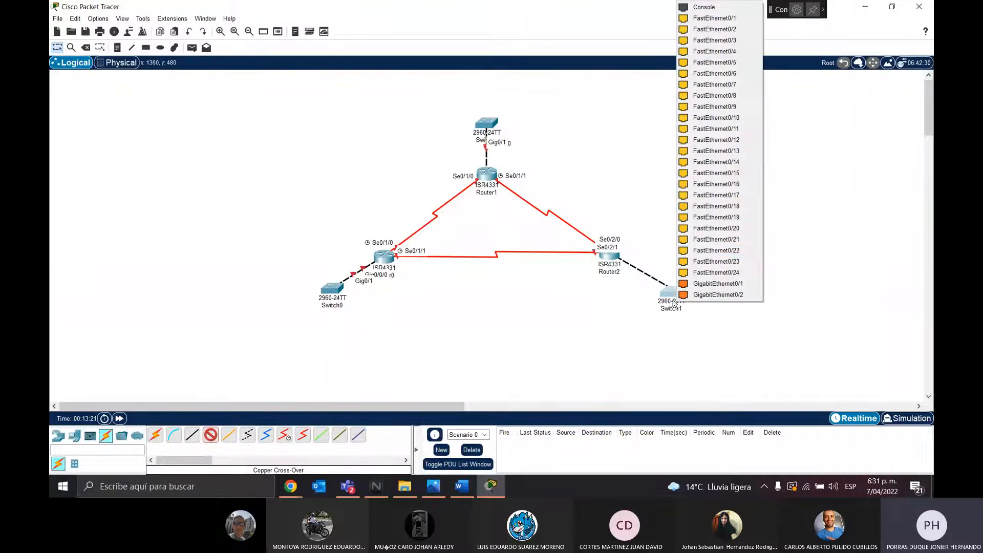
left_click(704, 287)
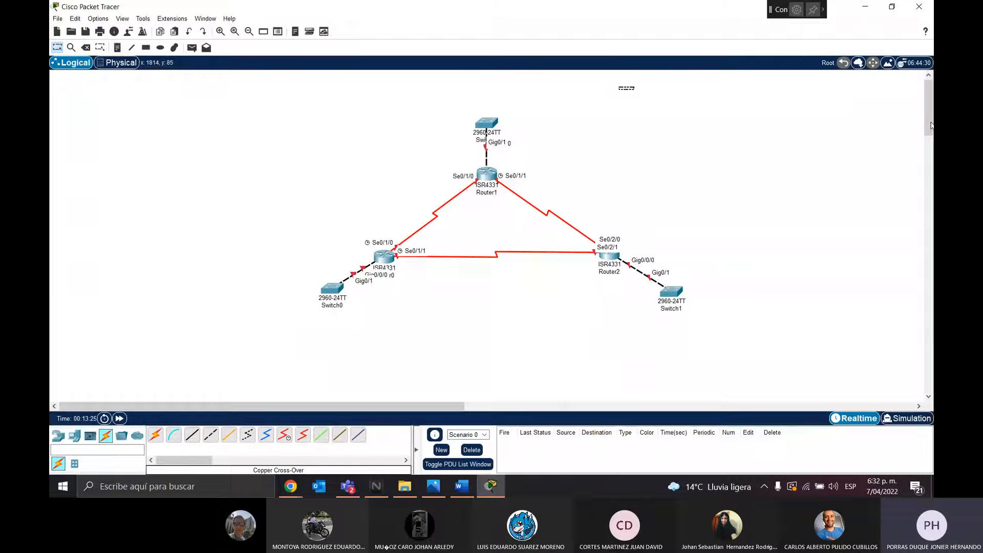
Place a PC below-left and a laptop below-right of Switch0 from the end devices
left_click_drag(265, 108, 743, 333)
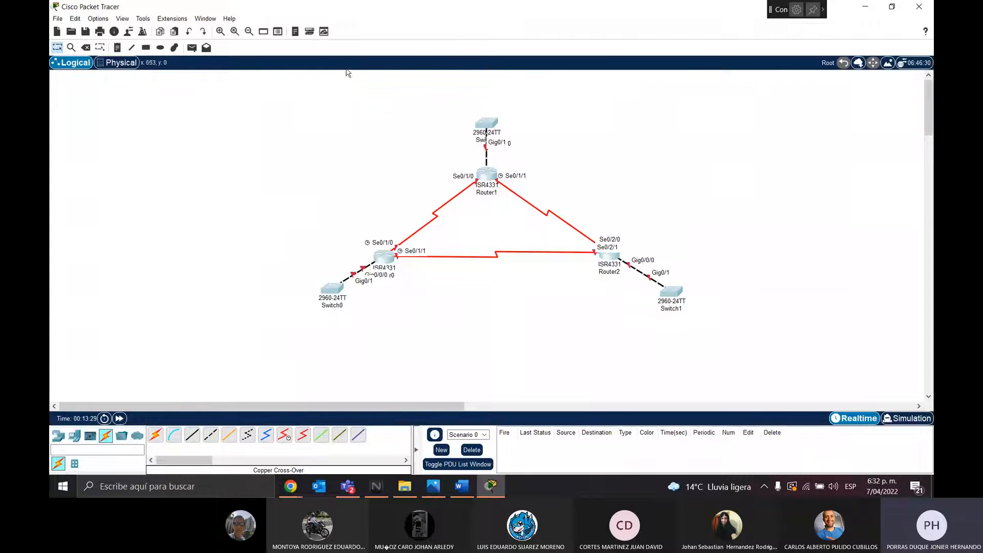
left_click(57, 434)
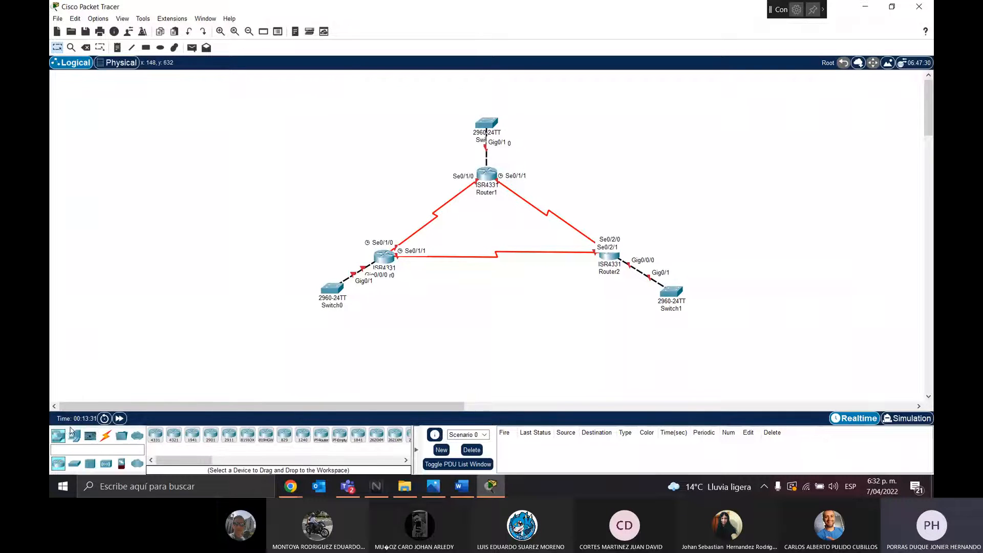
left_click(73, 436)
left_click(305, 332)
left_click(174, 435)
left_click(378, 335)
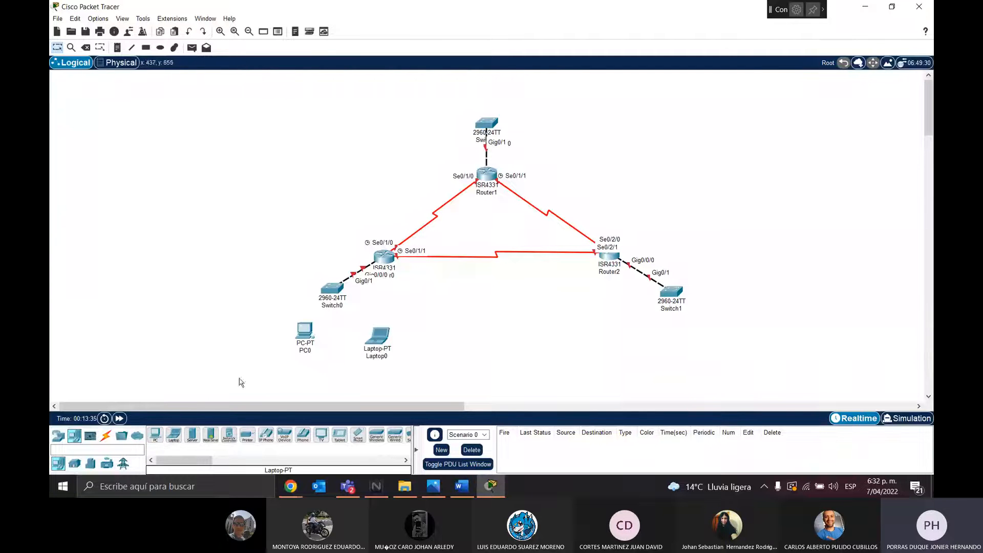
Add a second PC below-left and a second laptop below-right of Switch1
left_click(156, 435)
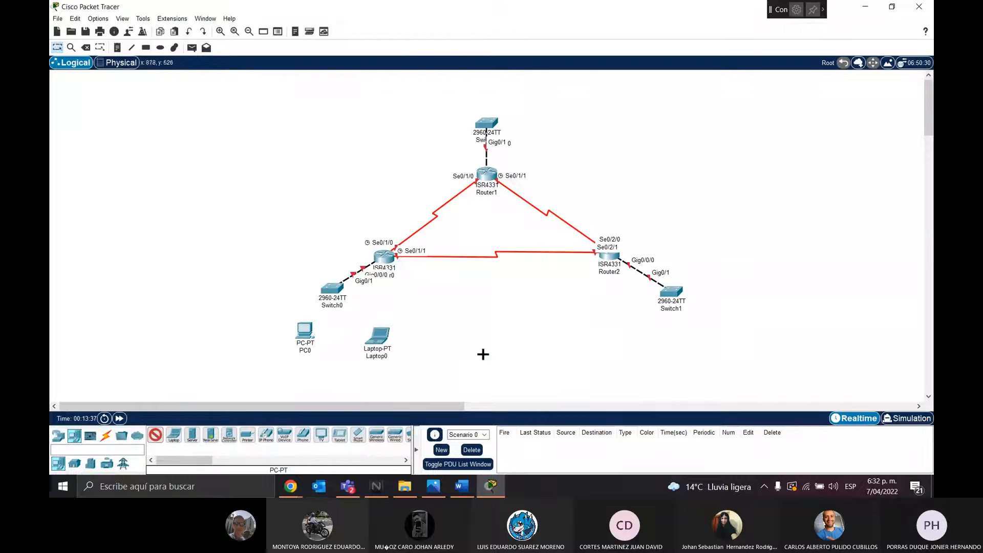
left_click(624, 340)
left_click(174, 435)
left_click(709, 341)
Add a third laptop above-left and a third PC above-right of Switch2
left_click(174, 434)
left_click(451, 85)
left_click(163, 436)
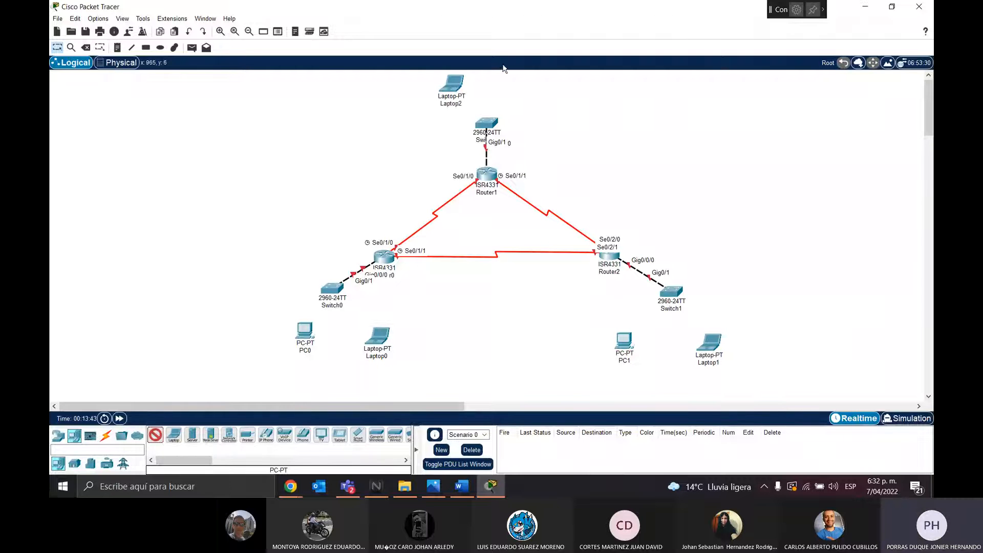
left_click(526, 90)
Select the whole topology and move it slightly down in the workspace
left_click_drag(250, 82, 651, 311)
left_click_drag(616, 266, 613, 282)
left_click(604, 95)
left_click_drag(377, 5, 545, 1)
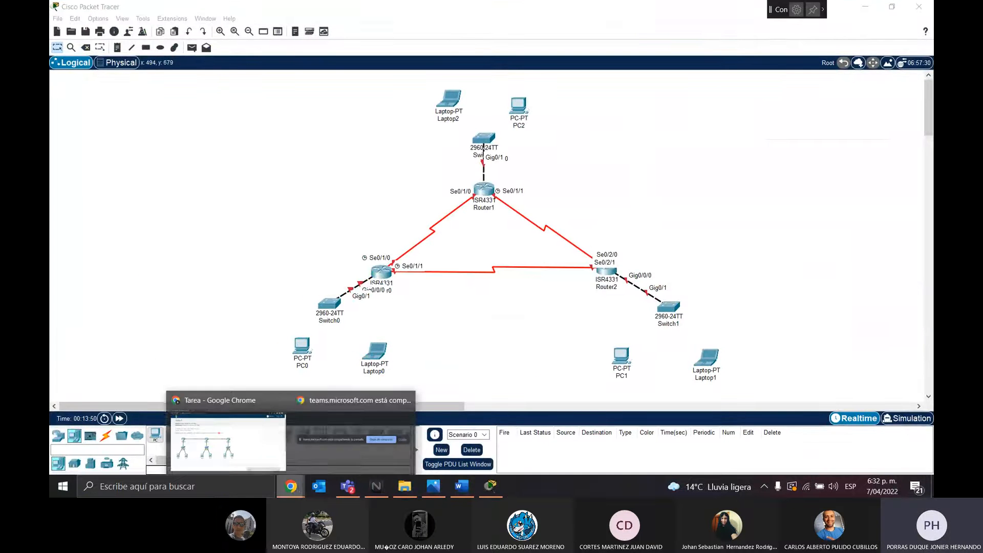
Switch to Chrome to glance at the Teams meeting and return to Packet Tracer
left_click(235, 443)
key("ctrl+1")
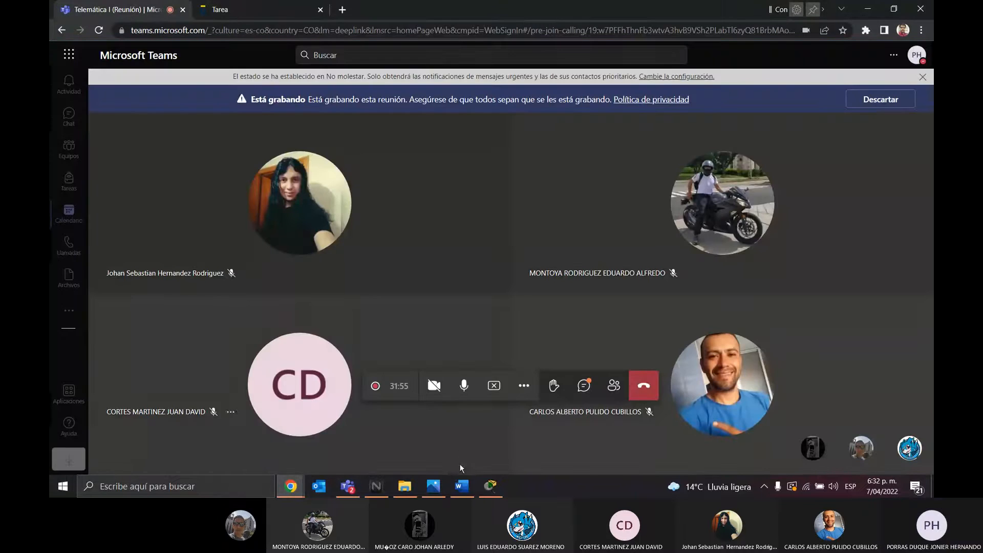
left_click(496, 489)
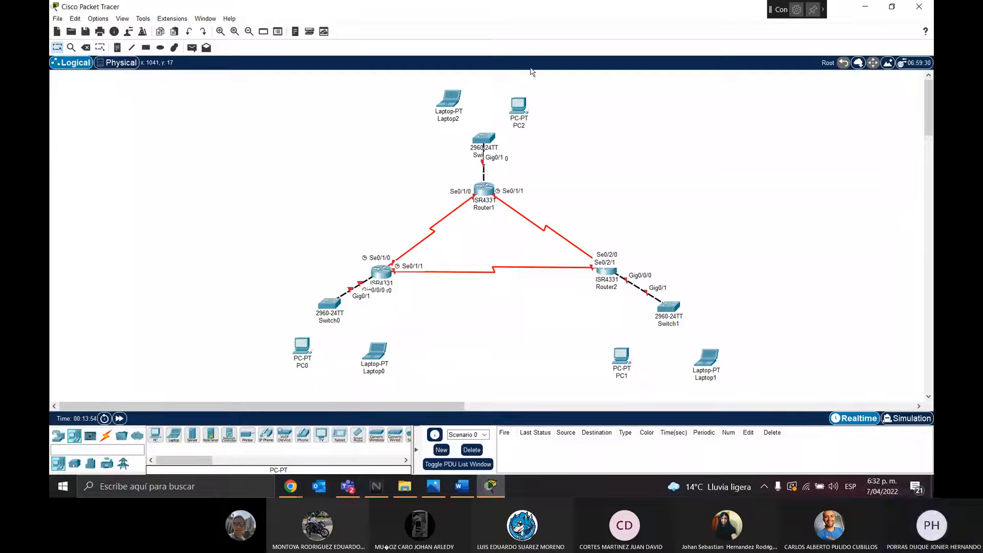
Raise PC2 slightly and connect Switch0's FastEthernet0/1 to PC0's FastEthernet0 with a copper straight-through cable
left_click_drag(528, 106, 528, 102)
left_click(106, 436)
left_click(192, 435)
left_click(329, 304)
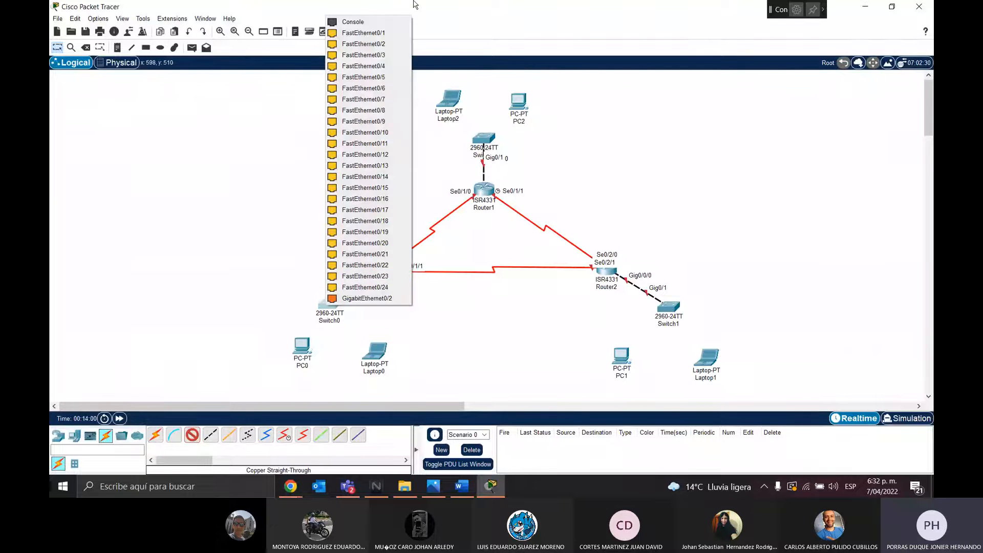
left_click(364, 33)
left_click(303, 348)
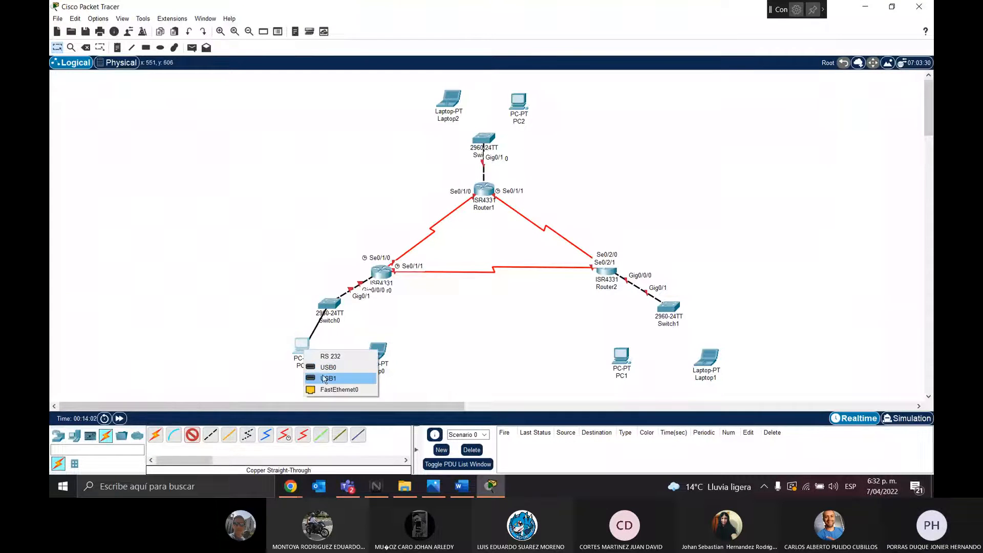
left_click(338, 390)
Connect Switch0's FastEthernet0/2 to Laptop0's FastEthernet0 with a copper straight-through cable
left_click(192, 434)
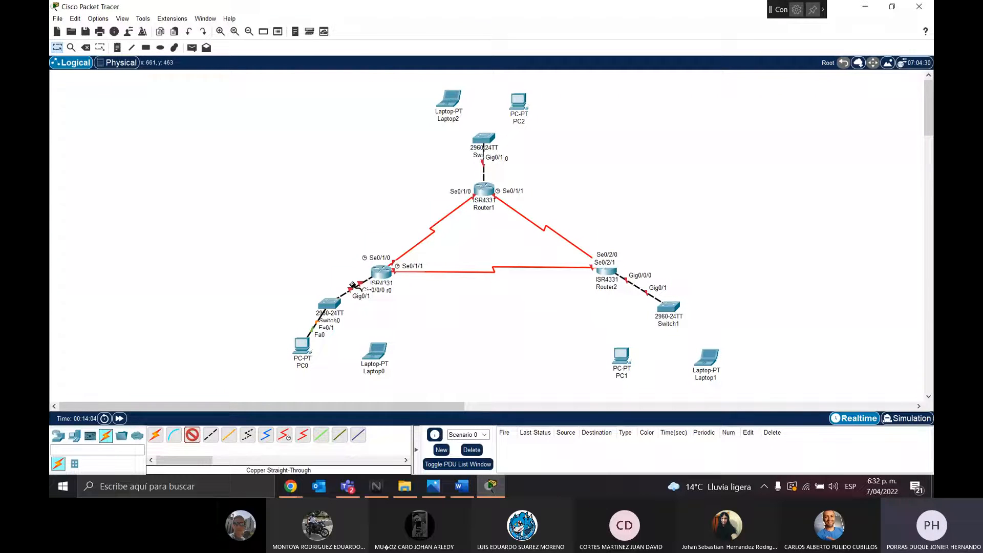
left_click(336, 301)
left_click(364, 44)
left_click(379, 354)
left_click(414, 392)
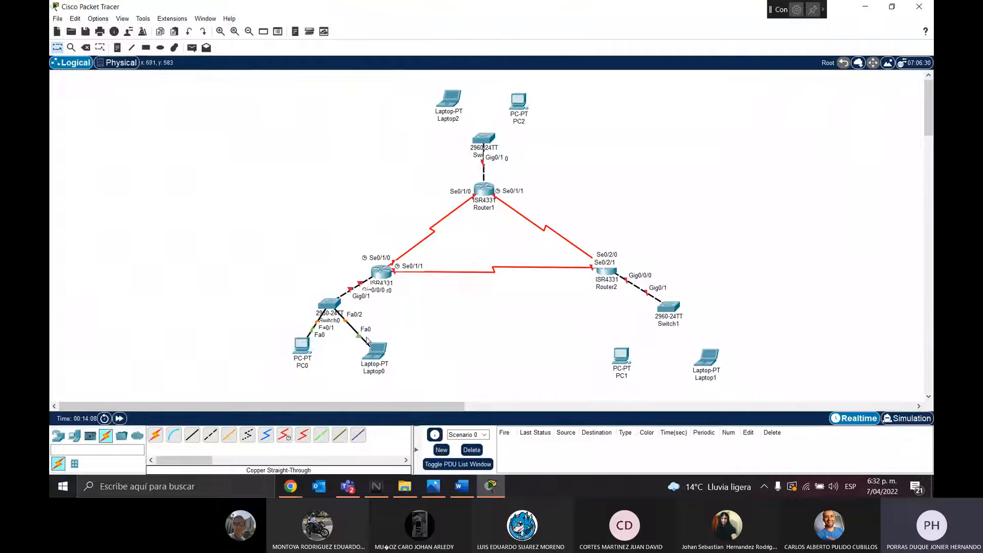
Move Laptop0 closer to Switch0 and PC0 slightly outward so both sit evenly below the switch
left_click_drag(375, 358, 361, 352)
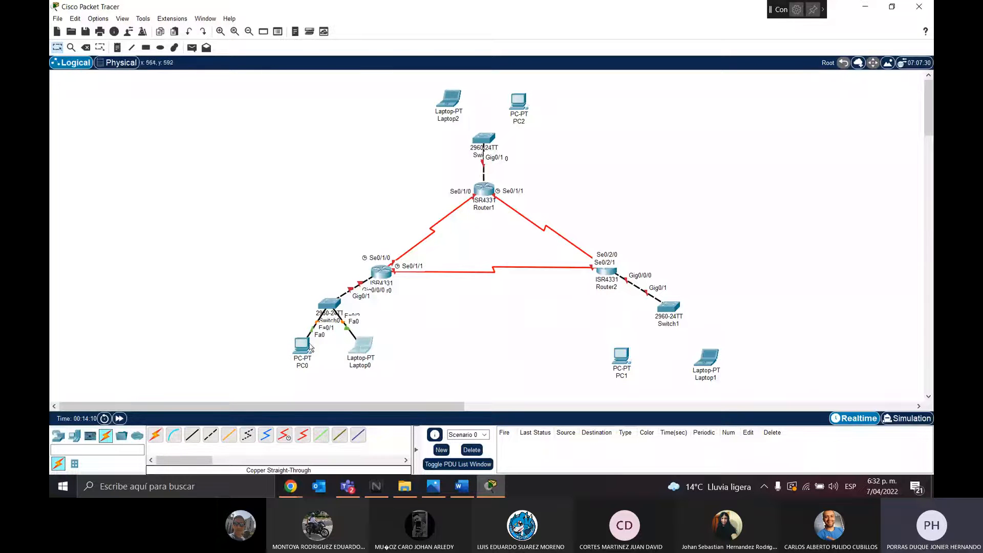
left_click_drag(302, 349, 294, 352)
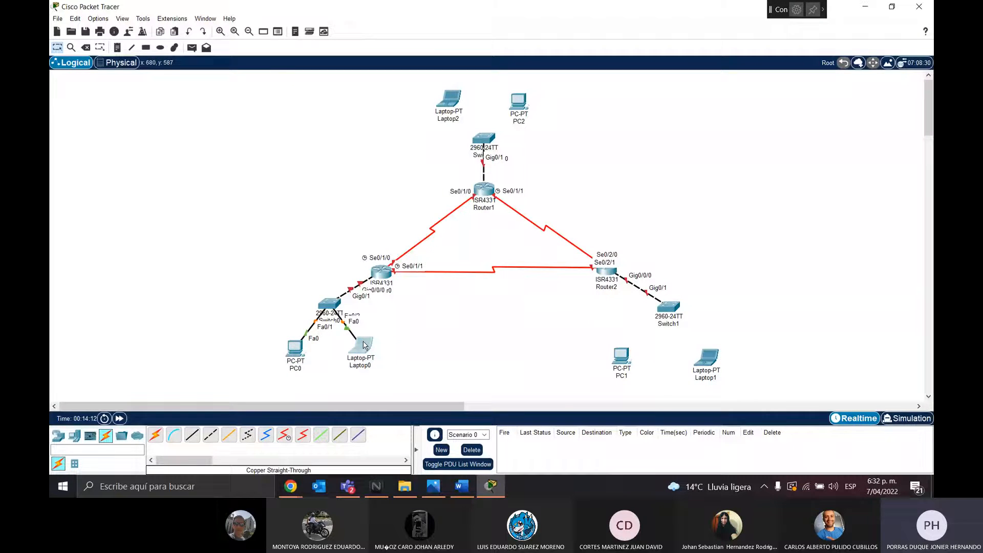
left_click_drag(364, 342, 364, 347)
Switch to the Word document to check the diagram's network addresses and return to Packet Tracer
left_click(439, 494)
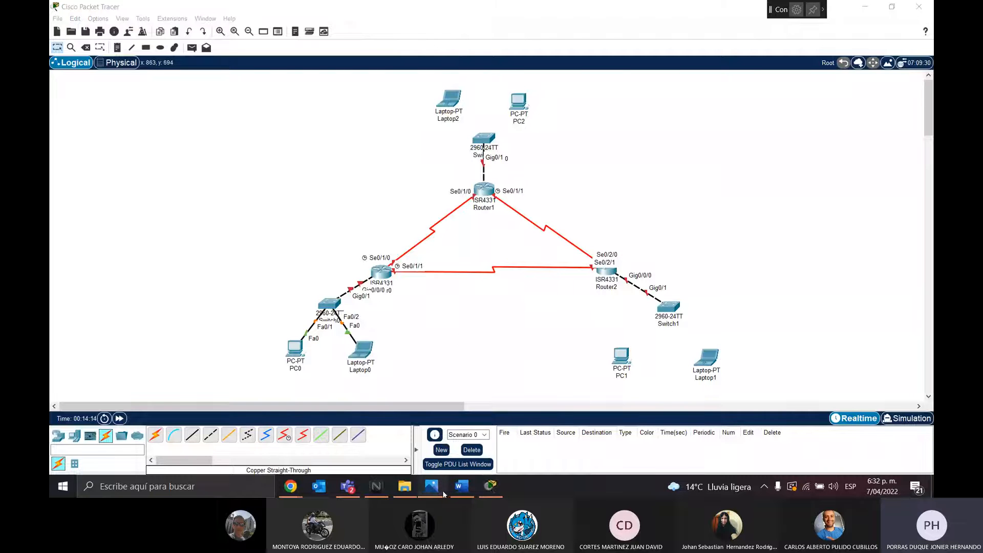
left_click(470, 494)
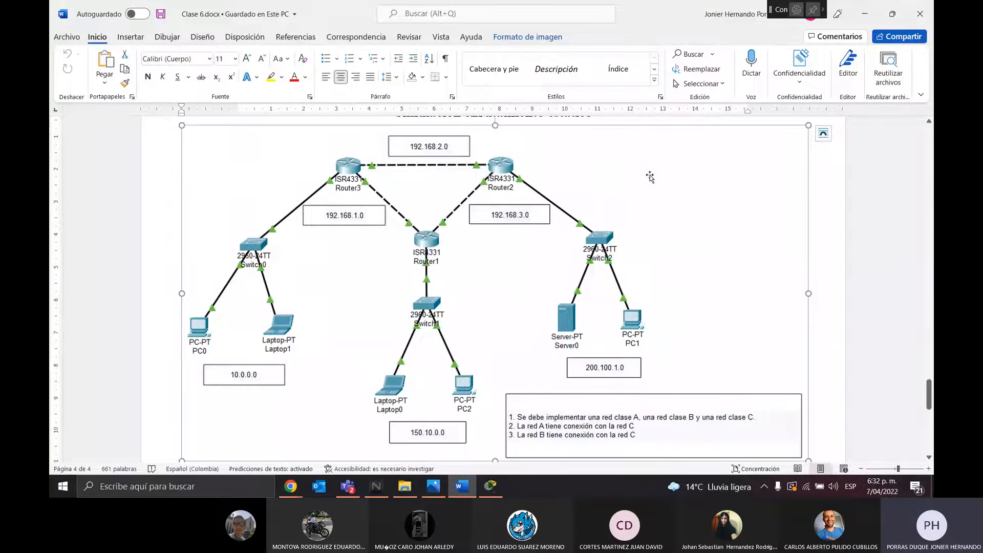
left_click(866, 12)
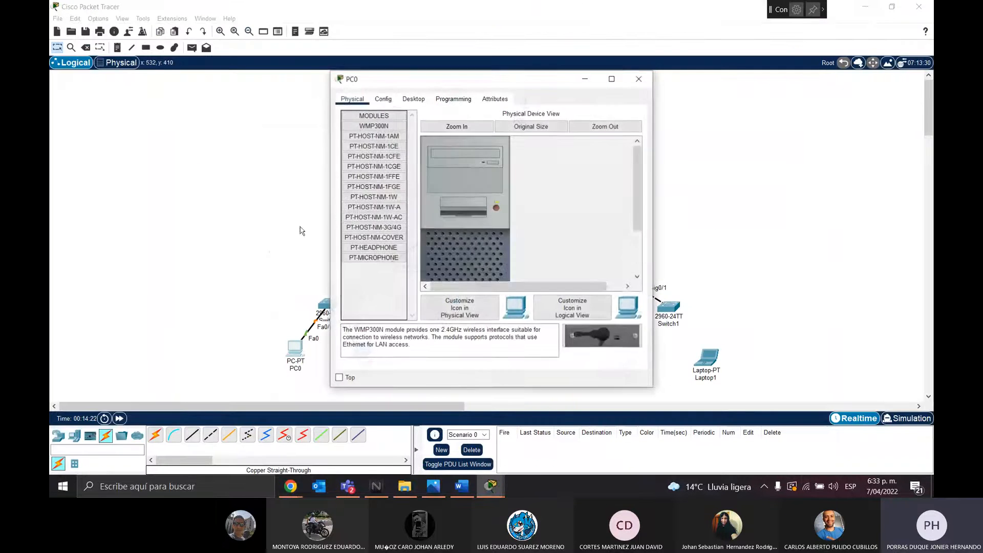
Give PC0 the static IPv4 address 10.65.34.85, subnet mask 255.0.0.0 and default gateway 10.0.0.0, and close its window
left_click(414, 99)
left_click(372, 149)
left_click(474, 166)
type("10.")
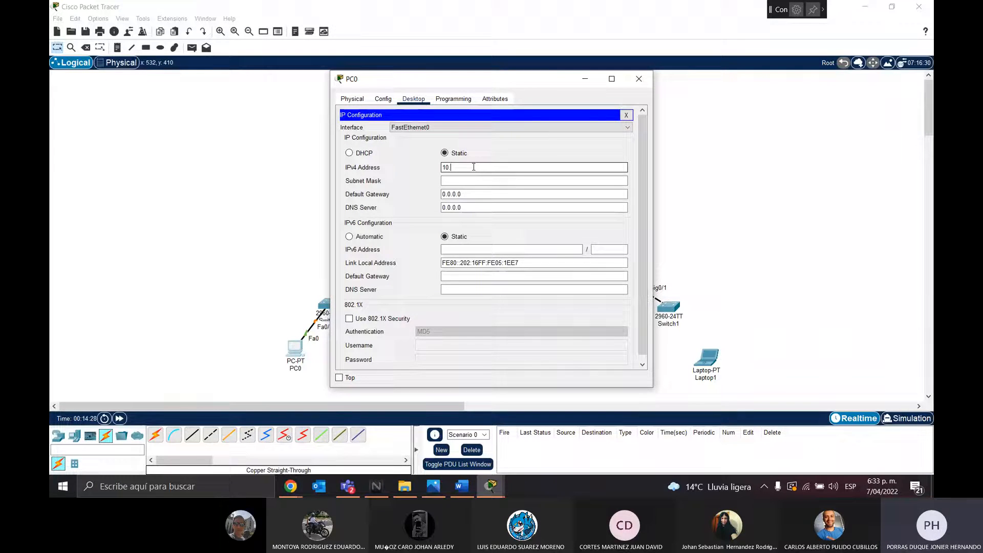
type("65.34.85")
key("Tab")
key("Tab")
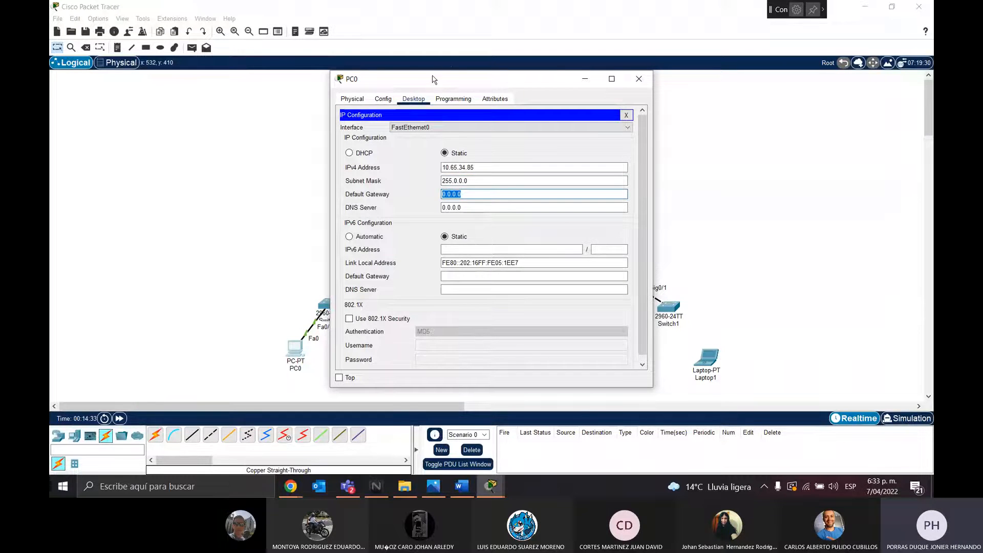
left_click_drag(433, 82, 595, 85)
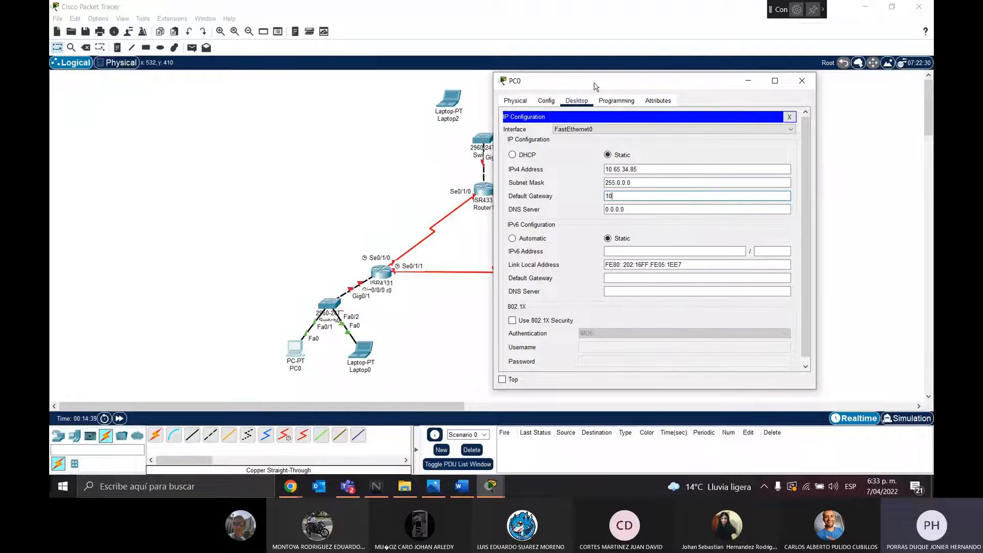
type("10.0.0.0")
left_click(802, 80)
Give Laptop0 the static IPv4 address 10.30.58.69, subnet mask 255.0.0.0 and default gateway 10.0.0.1, and close its window
left_click(361, 351)
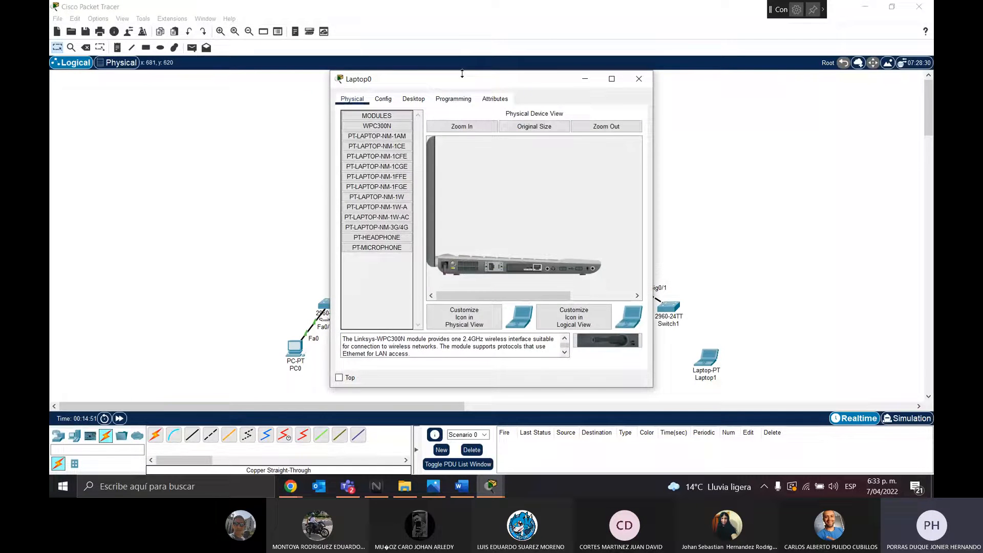
left_click_drag(462, 83, 653, 95)
left_click(604, 111)
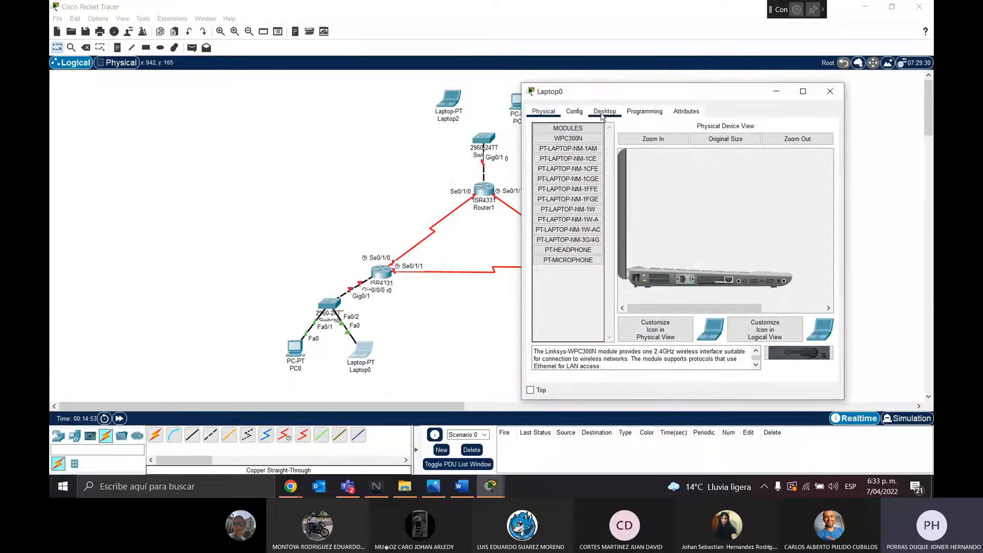
left_click(545, 141)
left_click(656, 182)
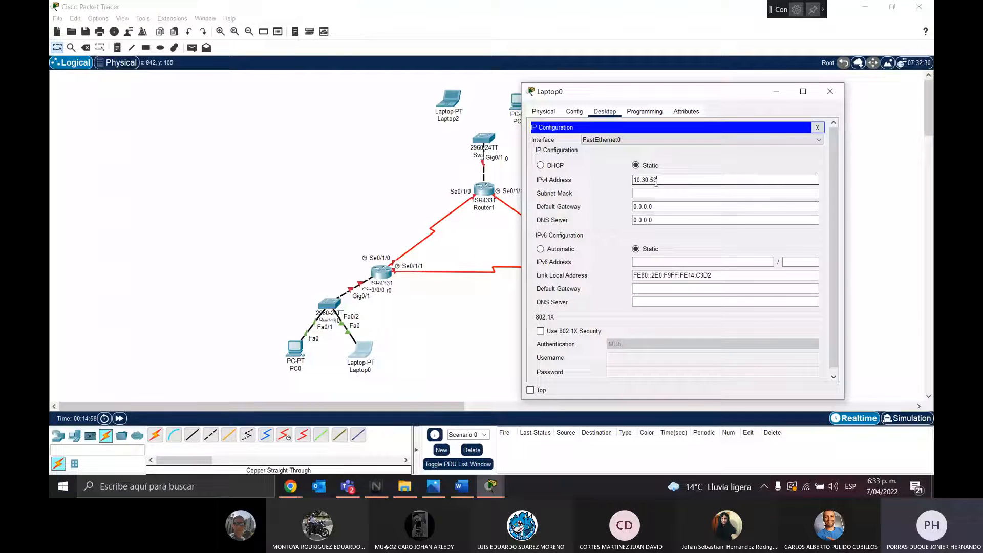
type("10.30.58.69")
left_click(658, 193)
key("Tab")
type("10.0.0")
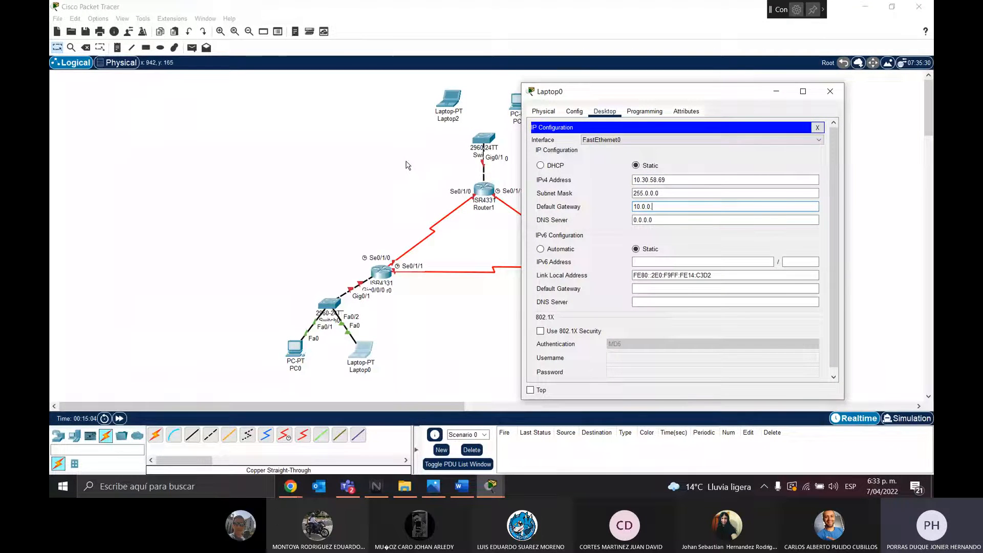
key("Tab")
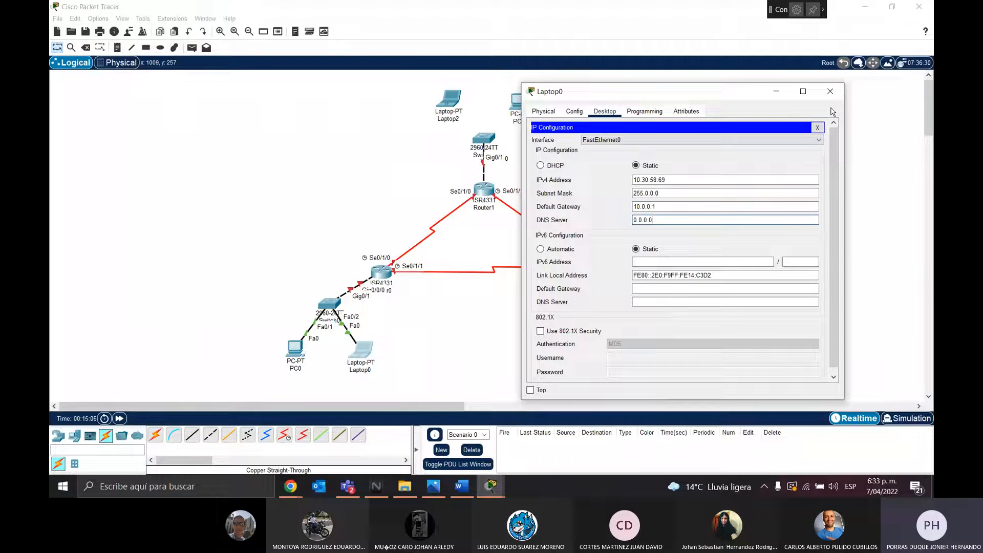
left_click(830, 92)
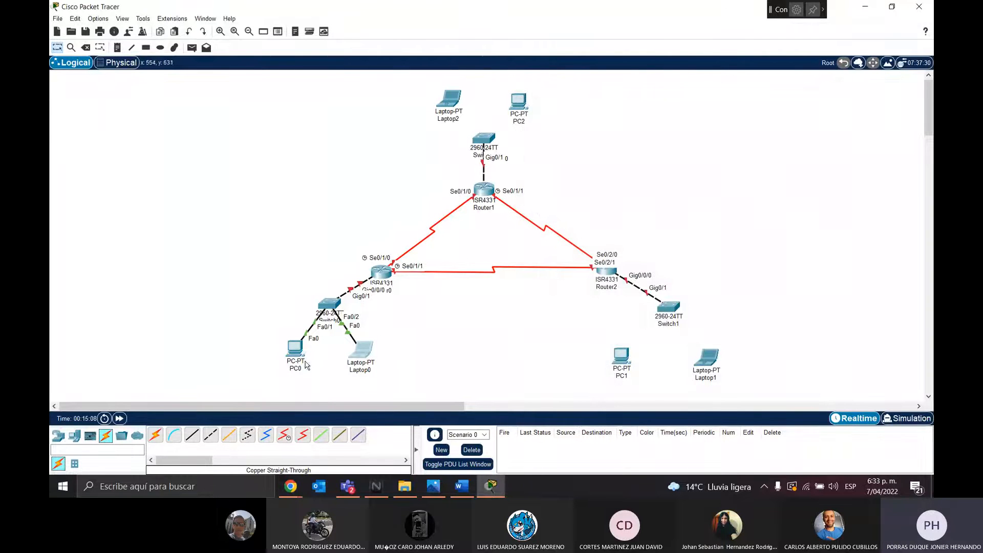
Move PC0 slightly outward from Switch0 and add a simple PDU from PC0 to Laptop0
left_click_drag(296, 357, 285, 359)
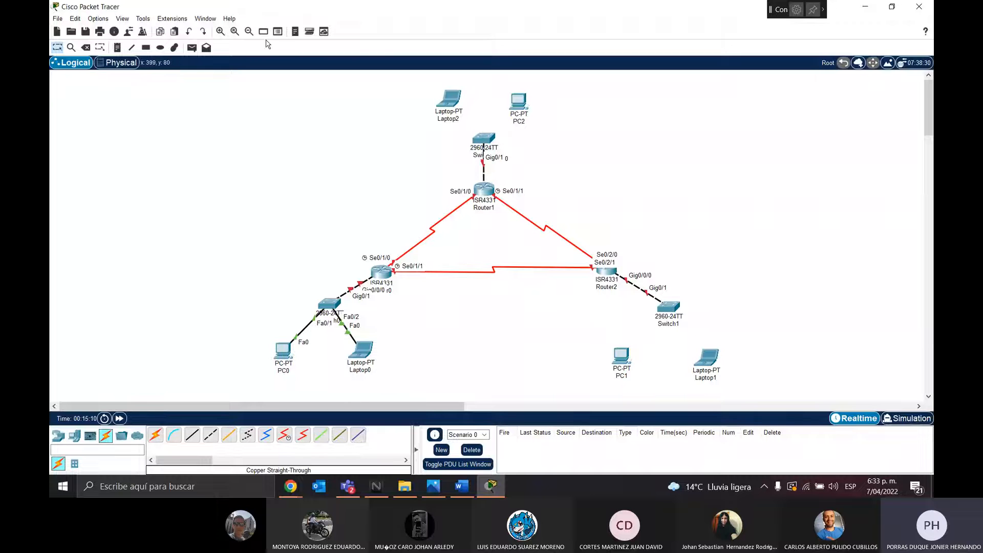
left_click(192, 49)
left_click(282, 351)
left_click(362, 351)
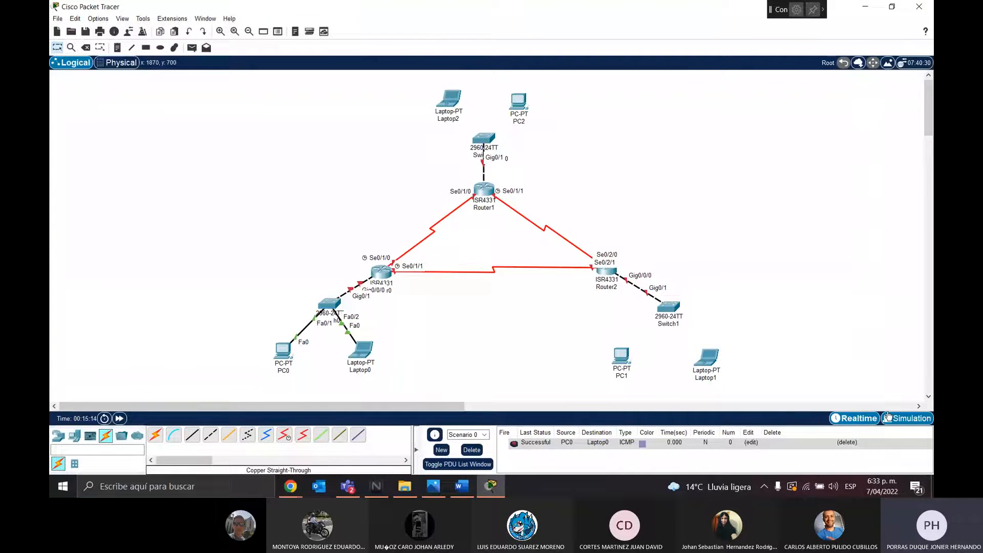
Play the PC0-to-Laptop0 ping in simulation mode at a faster playback speed, and delete the scenario's PDU
left_click(897, 419)
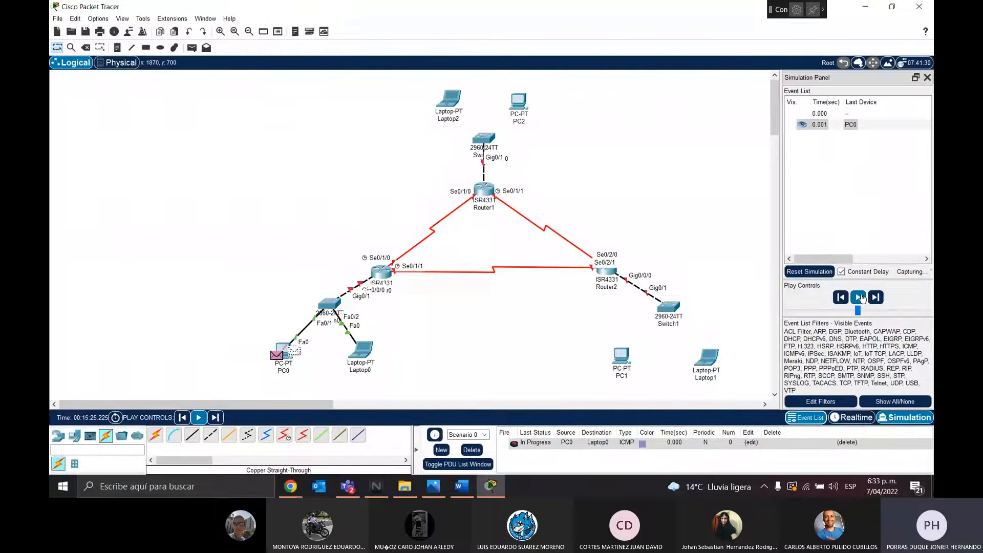
left_click_drag(898, 313, 911, 313)
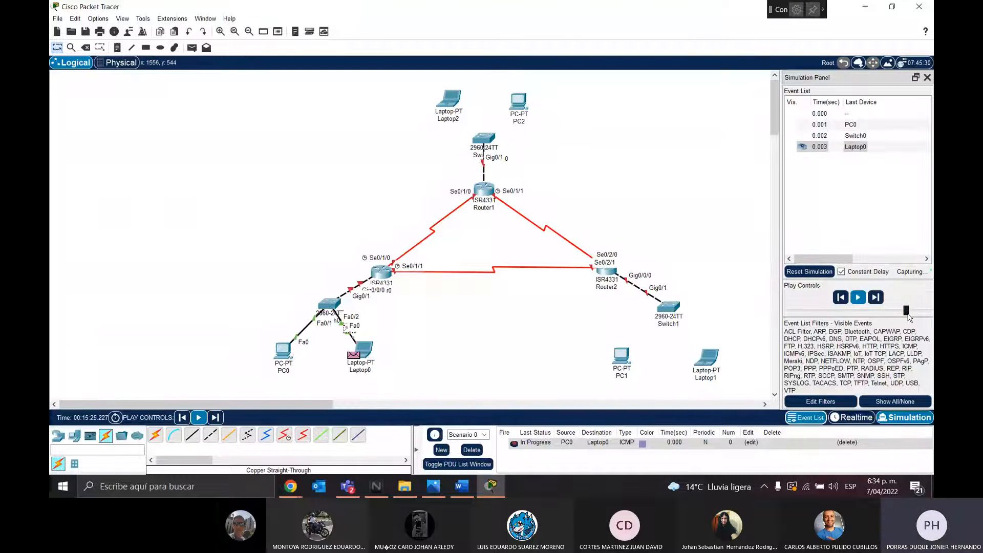
left_click_drag(907, 311, 914, 313)
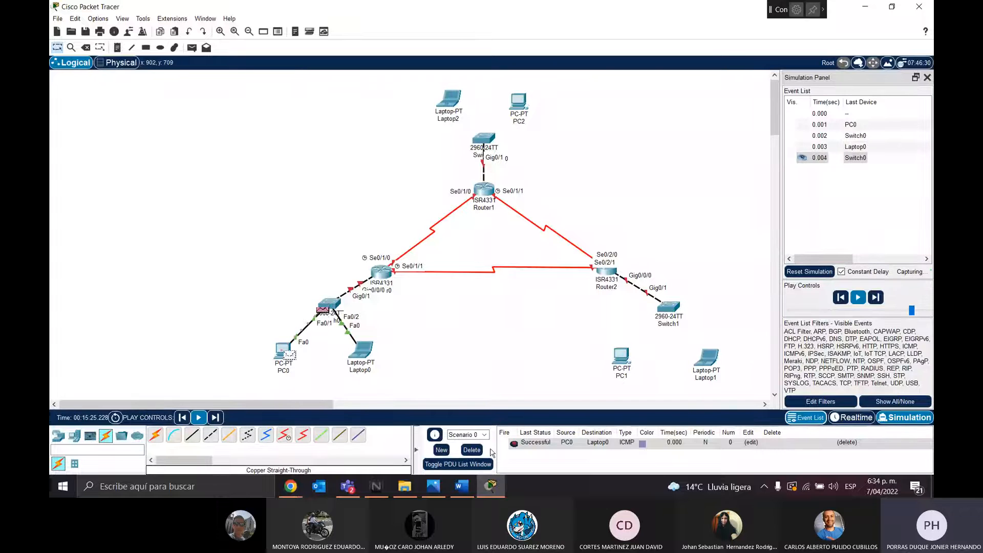
left_click(471, 449)
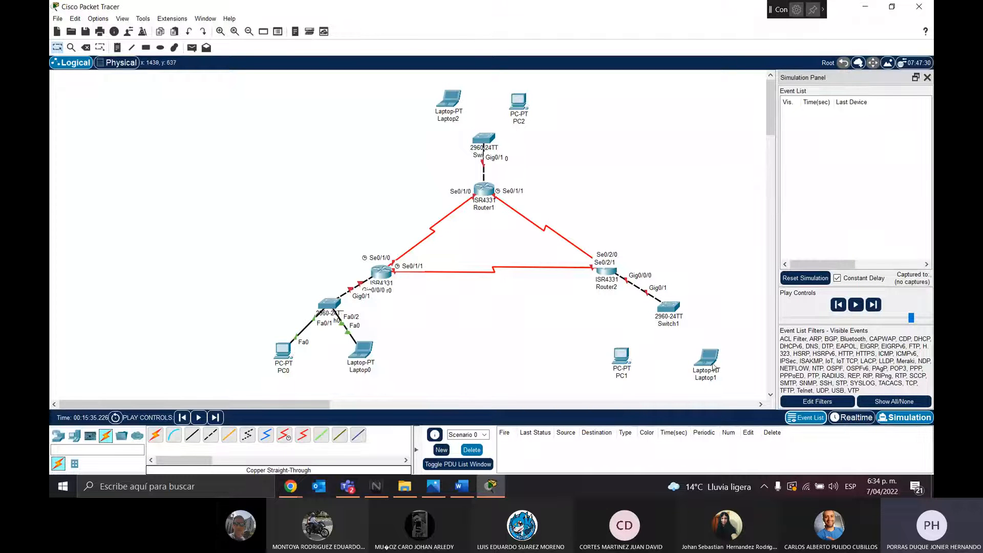
Move Laptop1 and PC1 closer together so they sit on either side below Switch1
left_click_drag(716, 376, 707, 369)
left_click_drag(616, 358, 634, 357)
left_click_drag(244, 404, 272, 403)
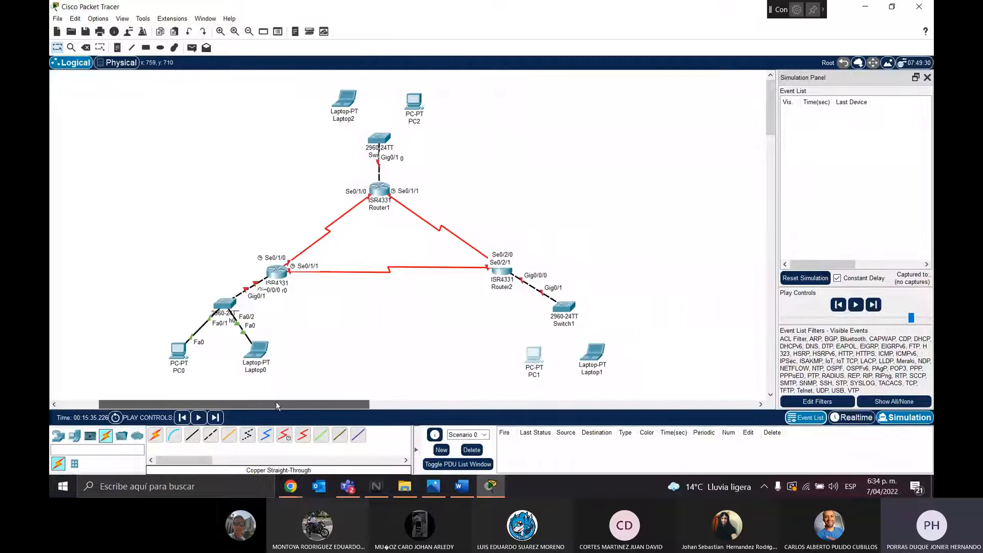
Check the network addresses in the Word diagram, and give PC1 the static IPv4 address 150.10.63.47 with subnet mask 255.255.0.0
left_click(452, 487)
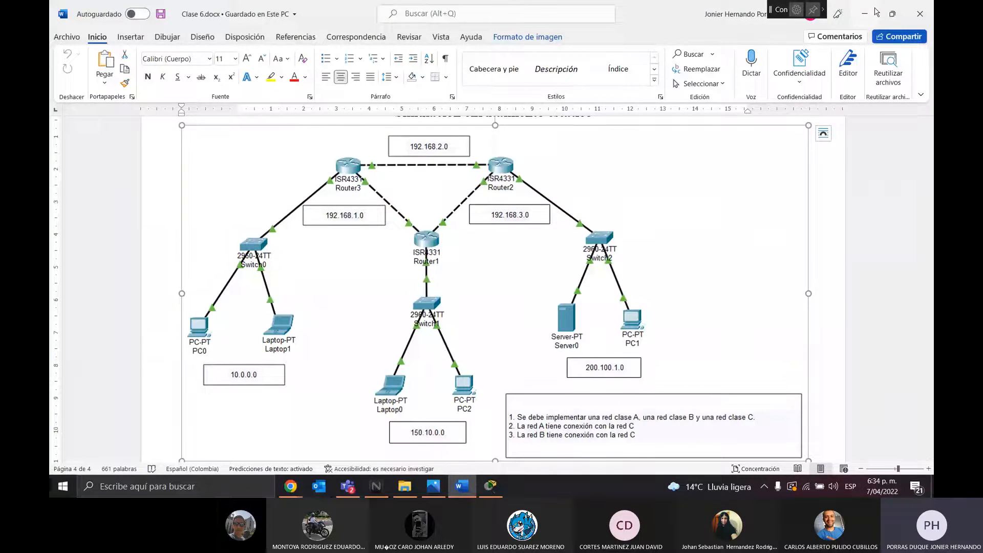
left_click(875, 11)
left_click(564, 352)
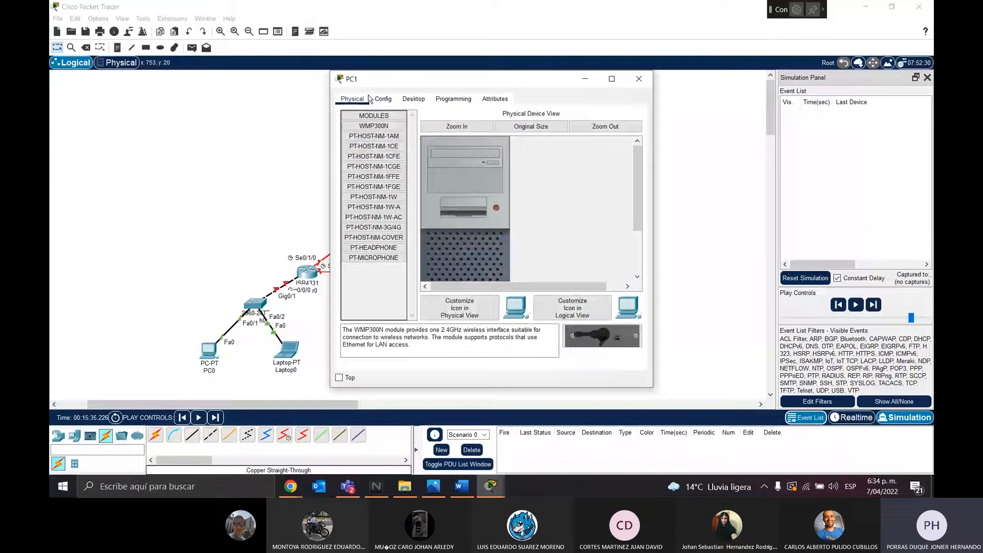
left_click(413, 99)
left_click(389, 138)
left_click(469, 167)
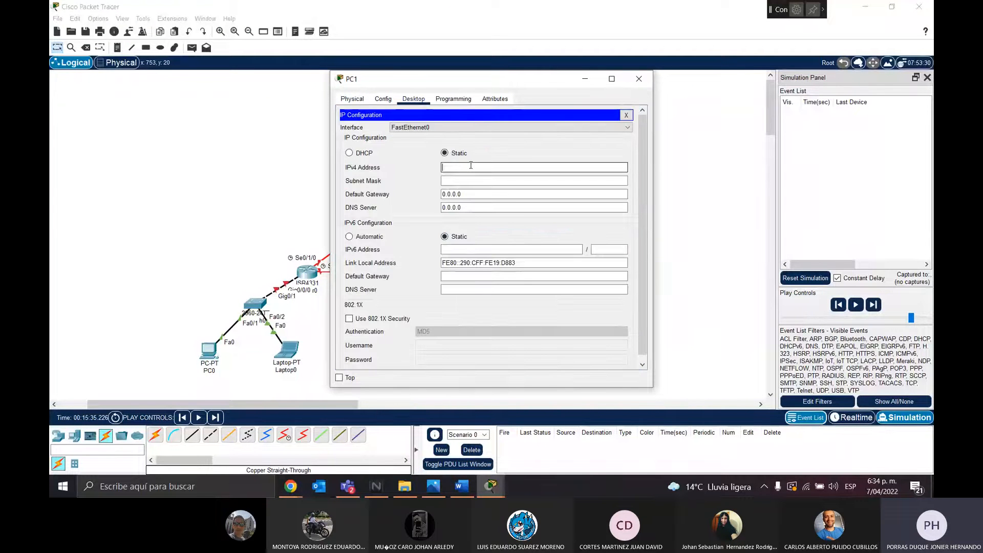
type("150.0")
key("BackSpace")
type("10.63.47")
left_click(476, 183)
key("Tab")
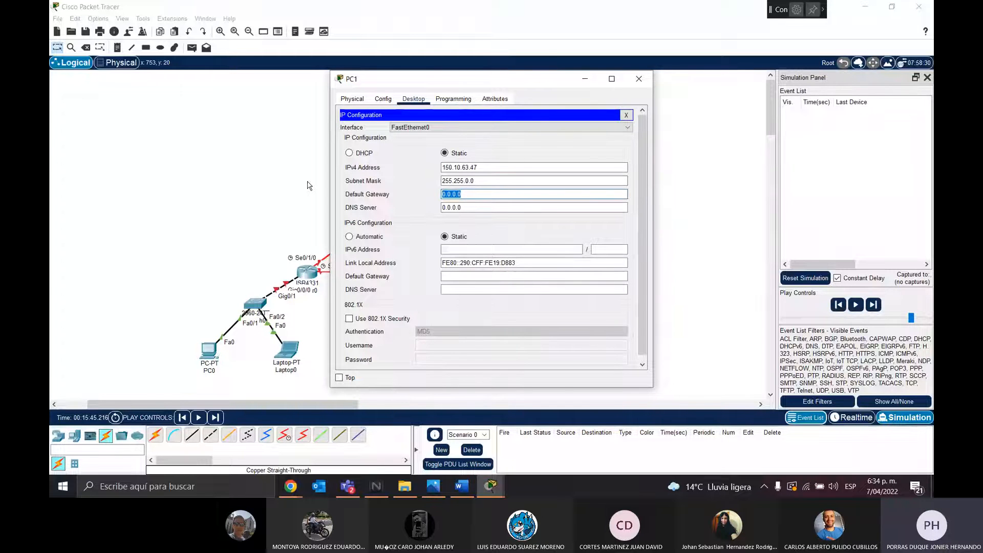
Set PC1's default gateway to 15.10.0.1 and close its window
type("15.10")
key("shift+Tab")
key("Tab")
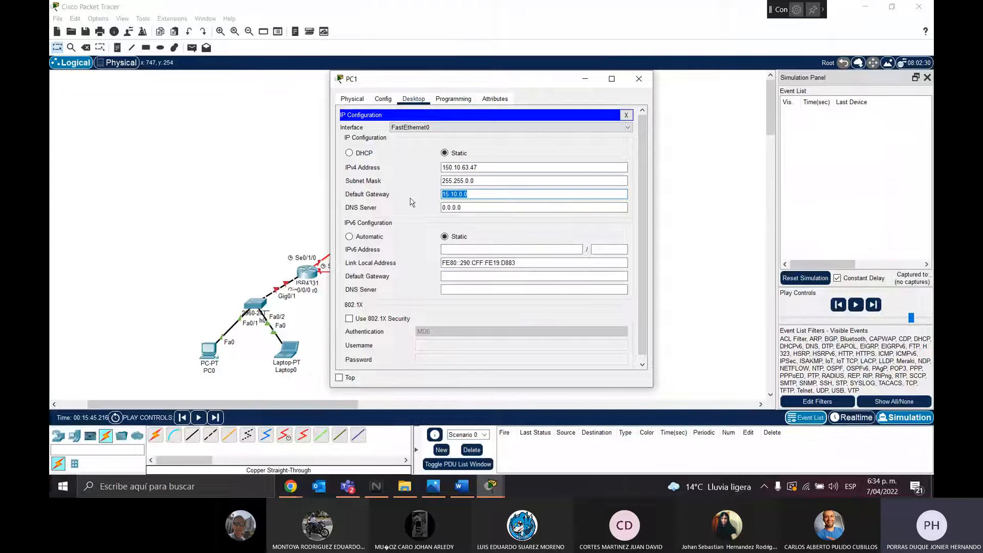
left_click(503, 206)
left_click(475, 198)
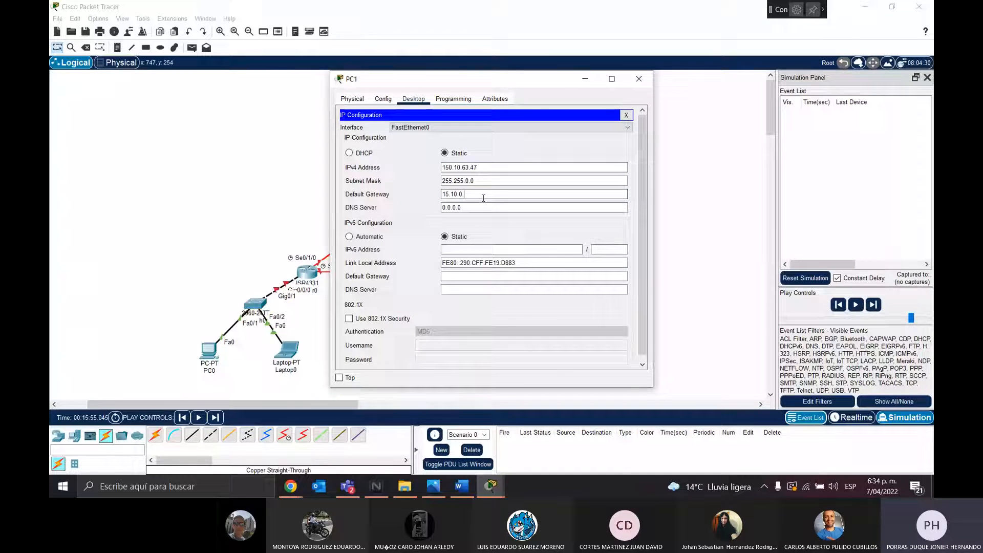
type("1")
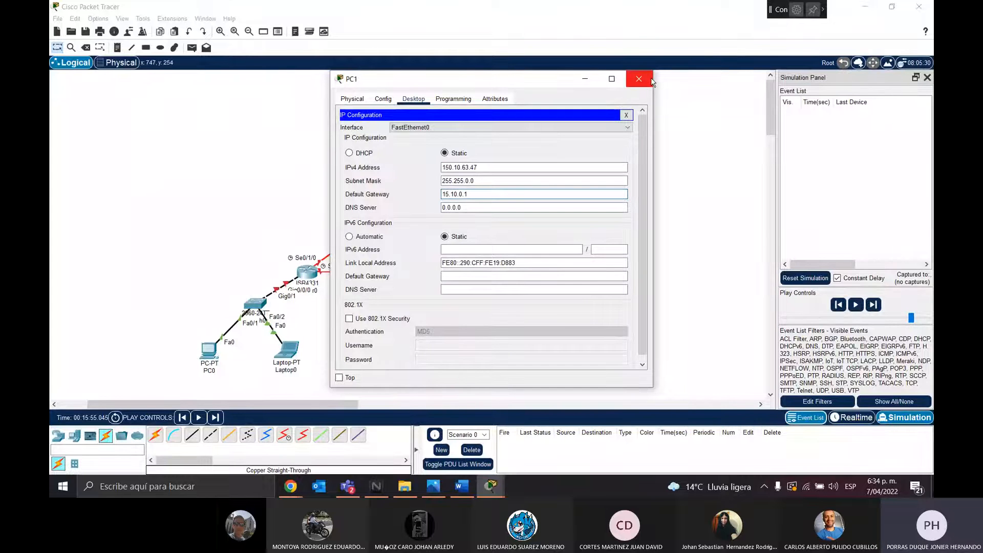
left_click(650, 80)
Give Laptop1 the static IPv4 address 150.10.64.105, subnet mask 255.255.0.0 and default gateway 150.10.0.1, and close its window
left_click(619, 365)
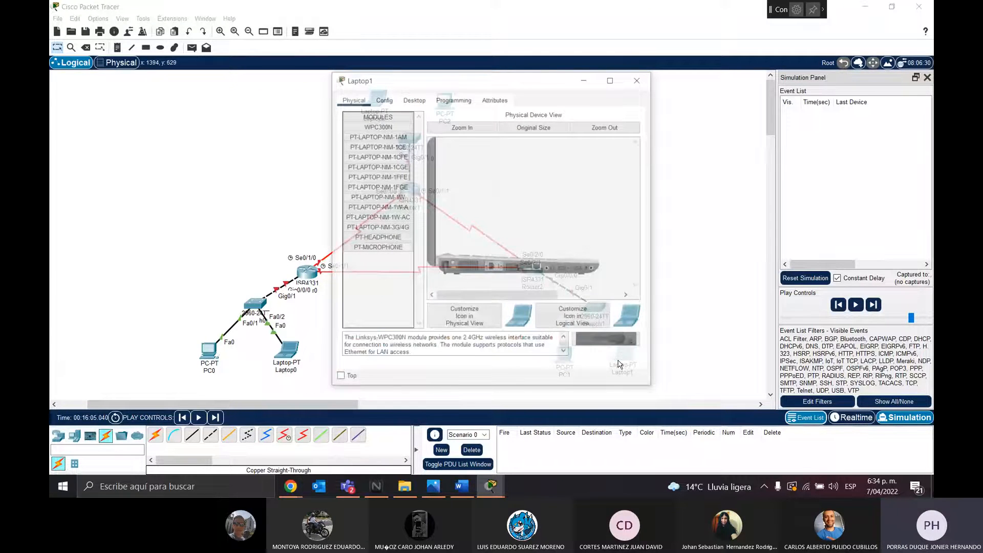
left_click(413, 98)
left_click(370, 134)
left_click(478, 168)
type("150")
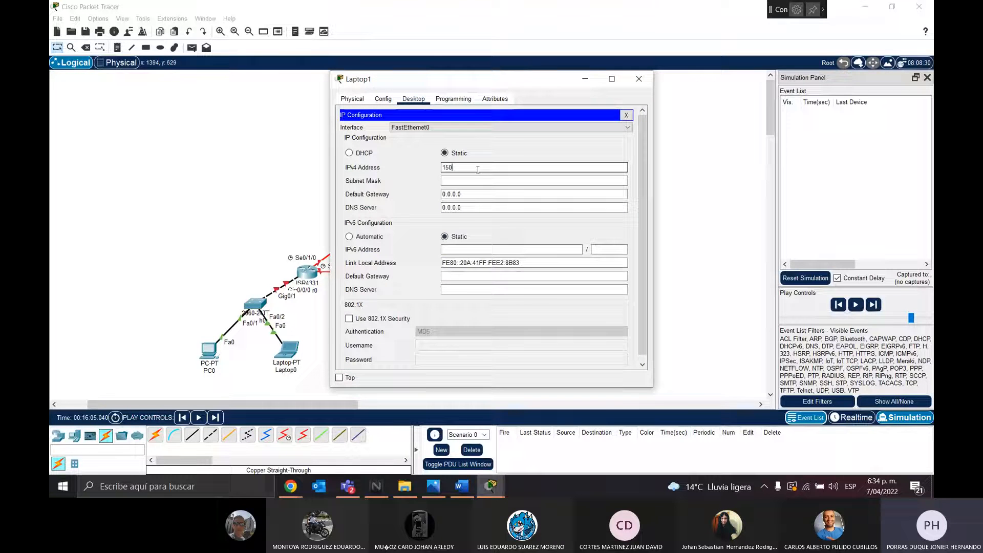
type(".10.")
type("64")
type(".101")
key("Tab")
key("Tab")
type("150")
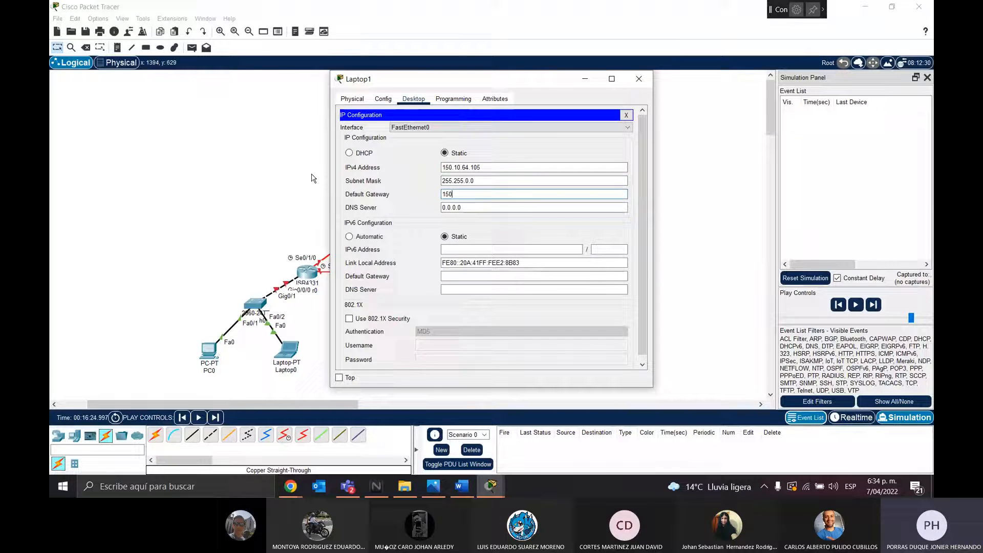
type(".10.0.")
left_click(639, 79)
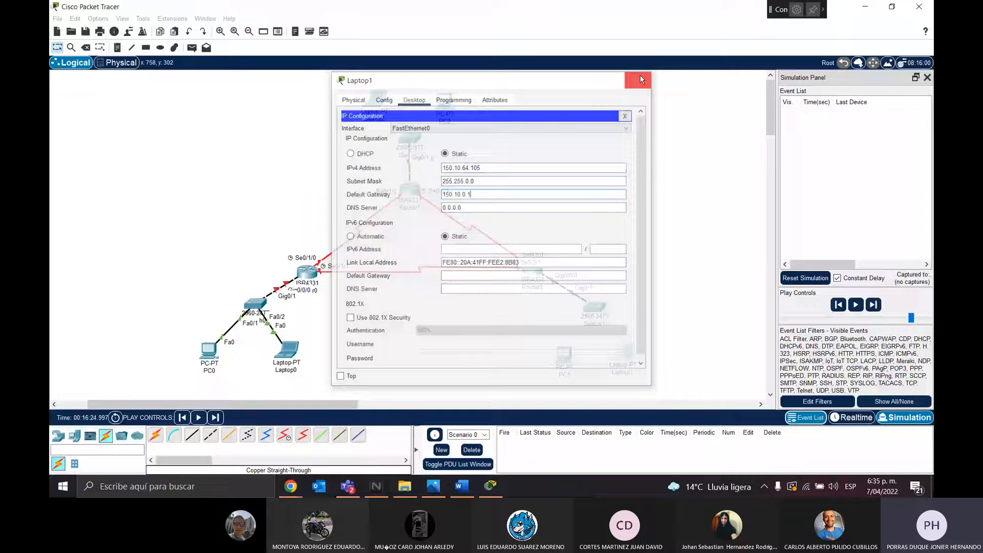
Connect PC1 to FastEthernet0/1 and Laptop1 to FastEthernet0/2 of Switch1 with copper straight-through cables
left_click(591, 307)
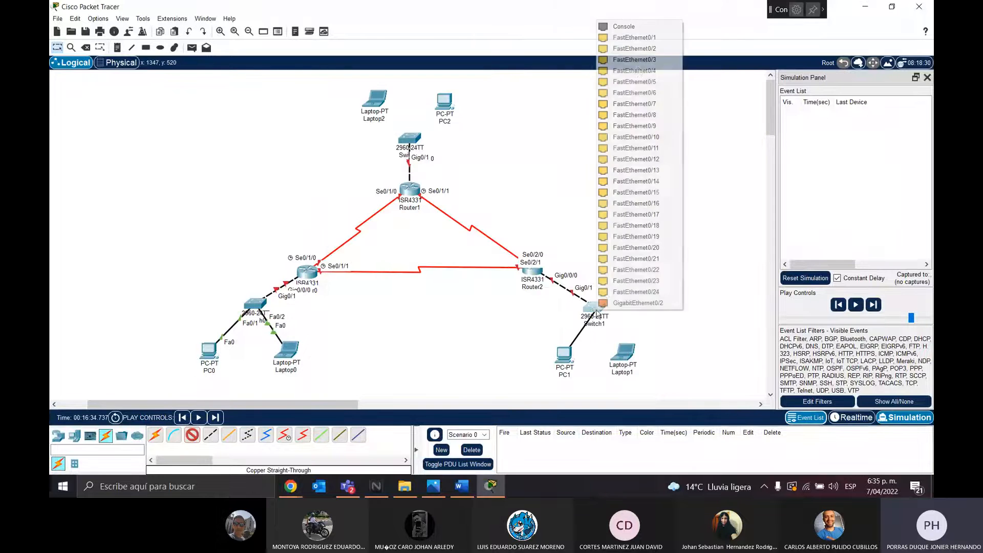
left_click(617, 39)
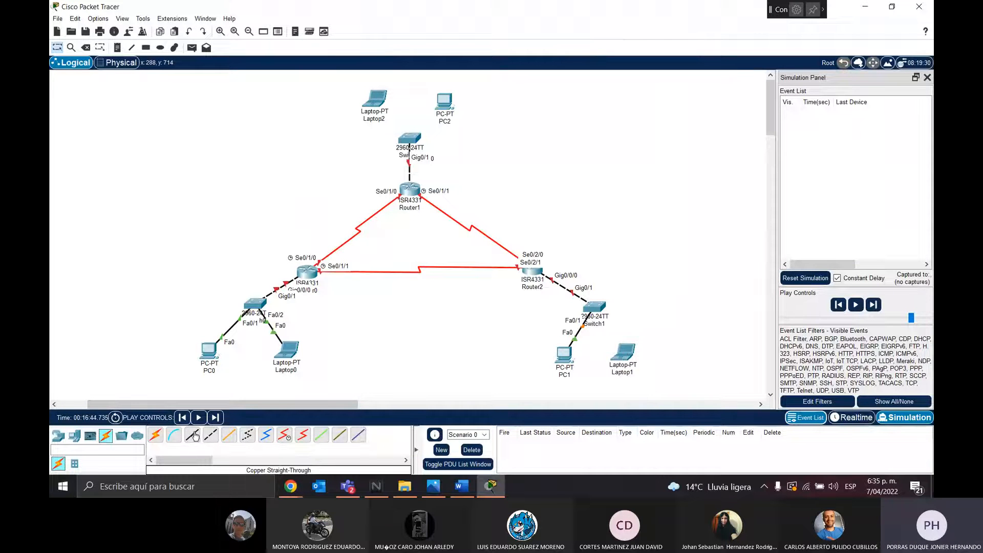
left_click(624, 352)
left_click(660, 379)
left_click(600, 309)
left_click(620, 50)
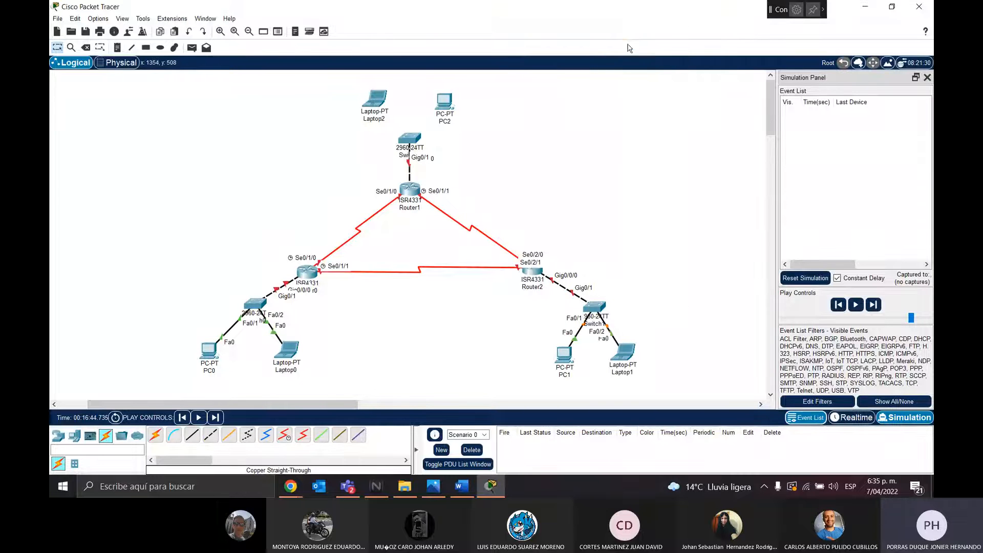
Choose the simple PDU tool and view the simulation's event filters and ACL filter editor without changing them
key("p")
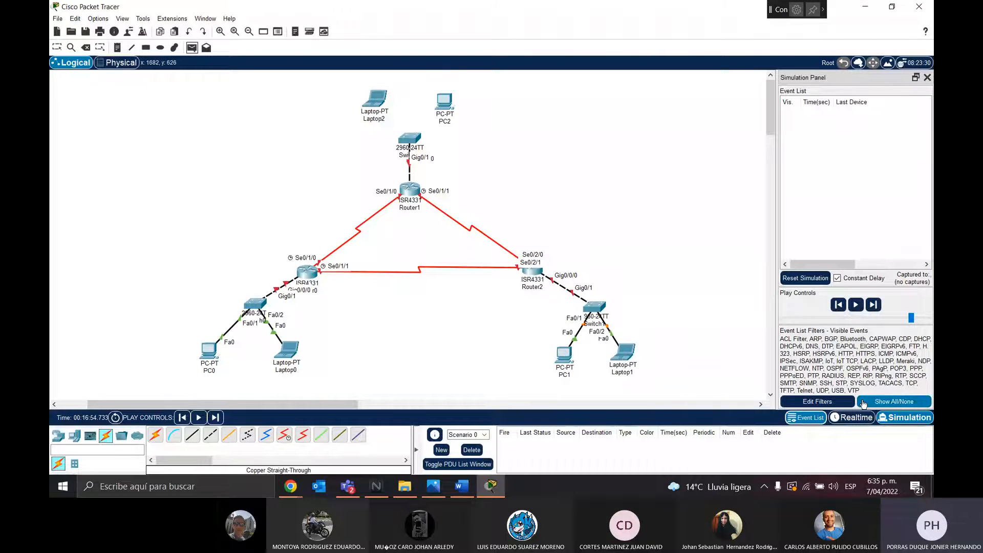
left_click(817, 402)
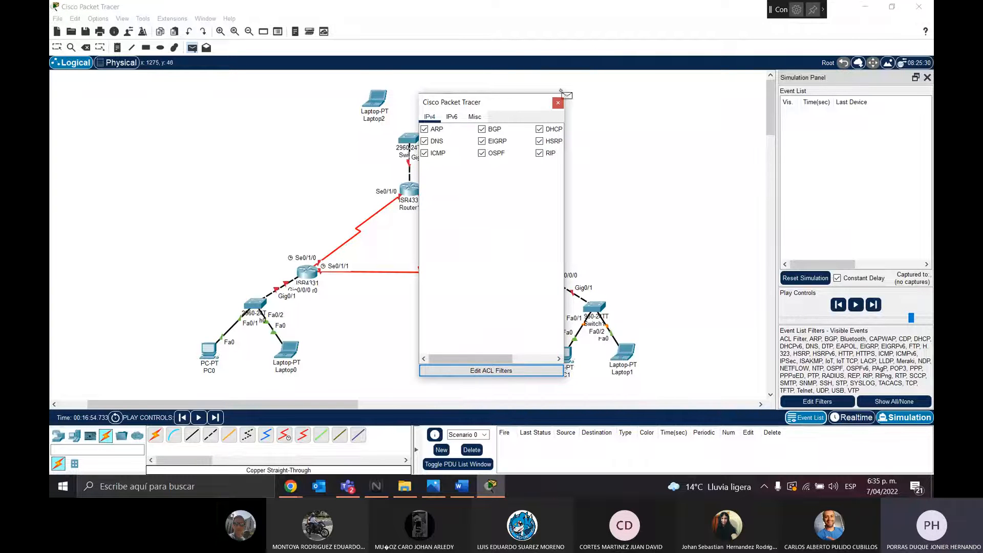
left_click(490, 370)
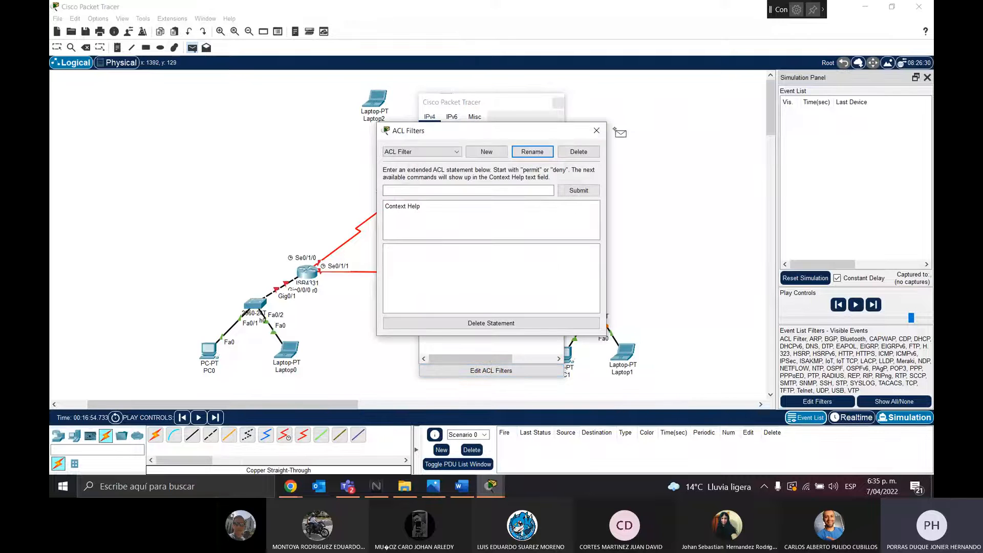
left_click(596, 131)
left_click(558, 102)
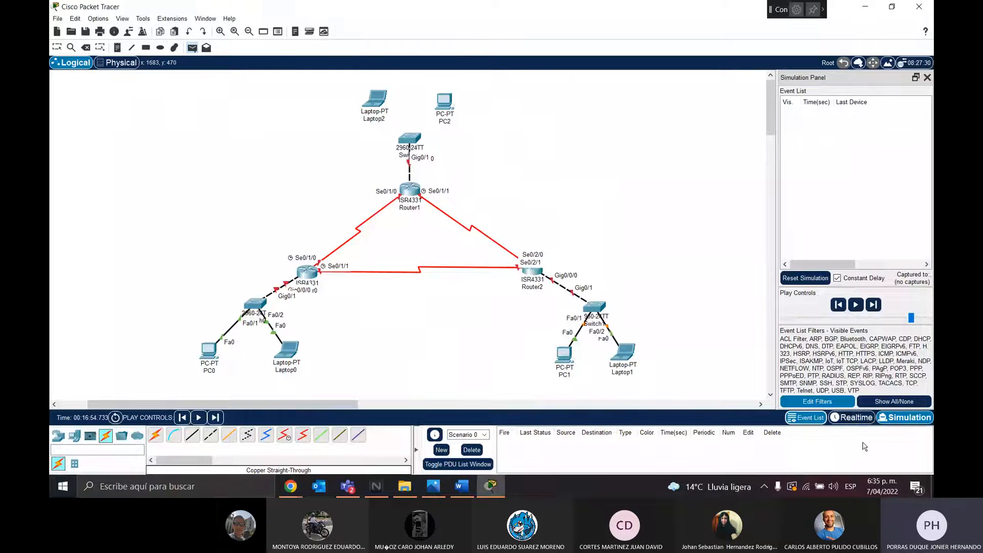
Hide all simulation event types and show only ICMP
left_click(894, 402)
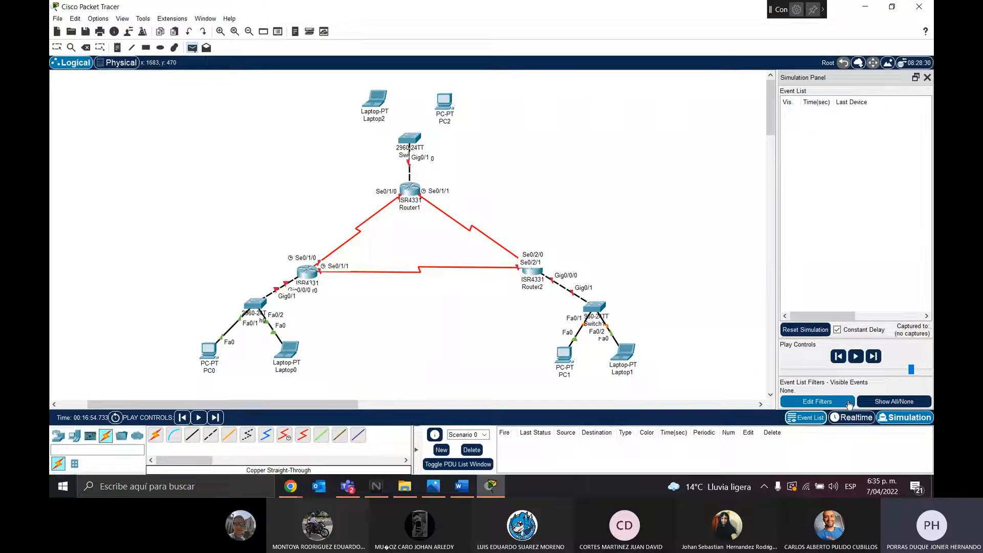
left_click(838, 402)
left_click(424, 153)
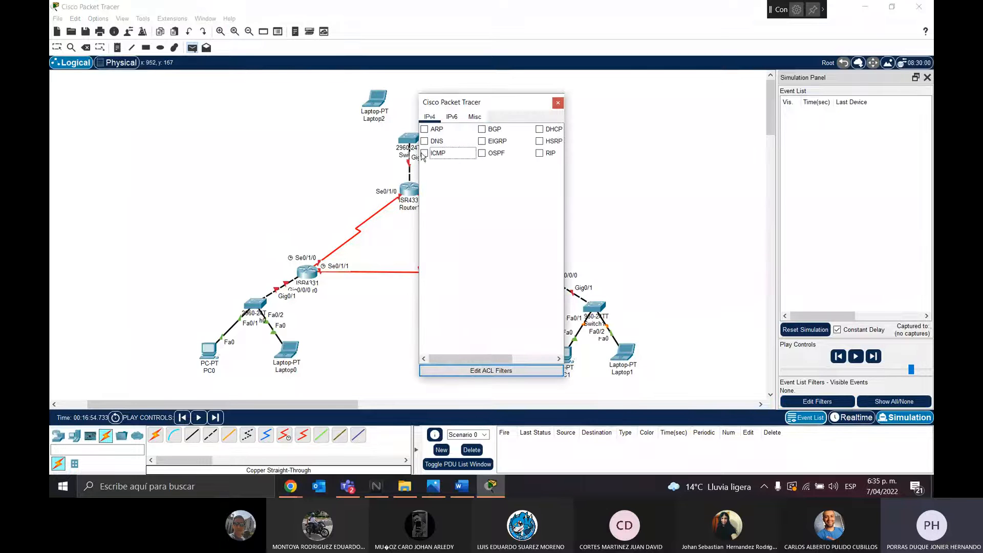
left_click(558, 104)
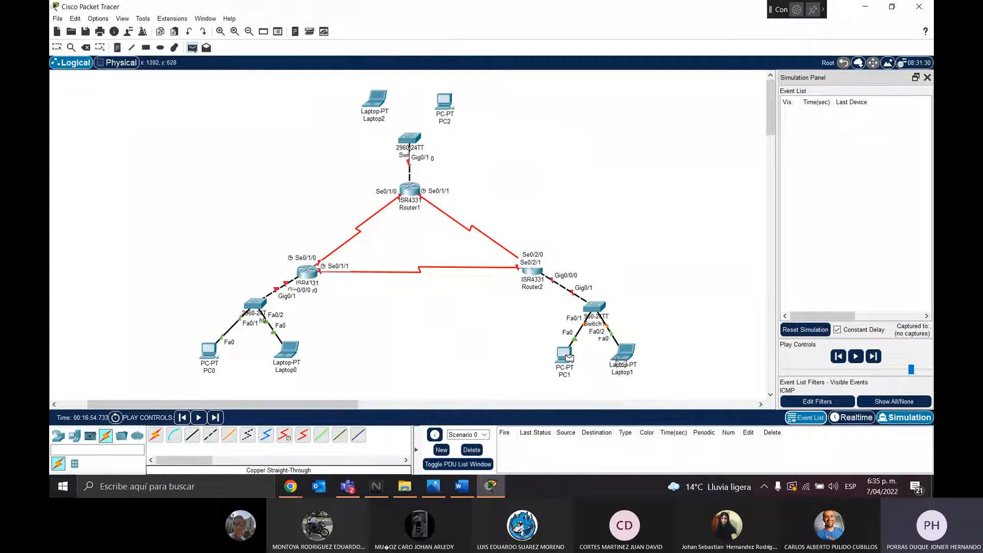
Test a simple PDU from PC1 to Laptop1 in the simulation, reset and replay it, and delete the scenario's PDU
left_click(624, 353)
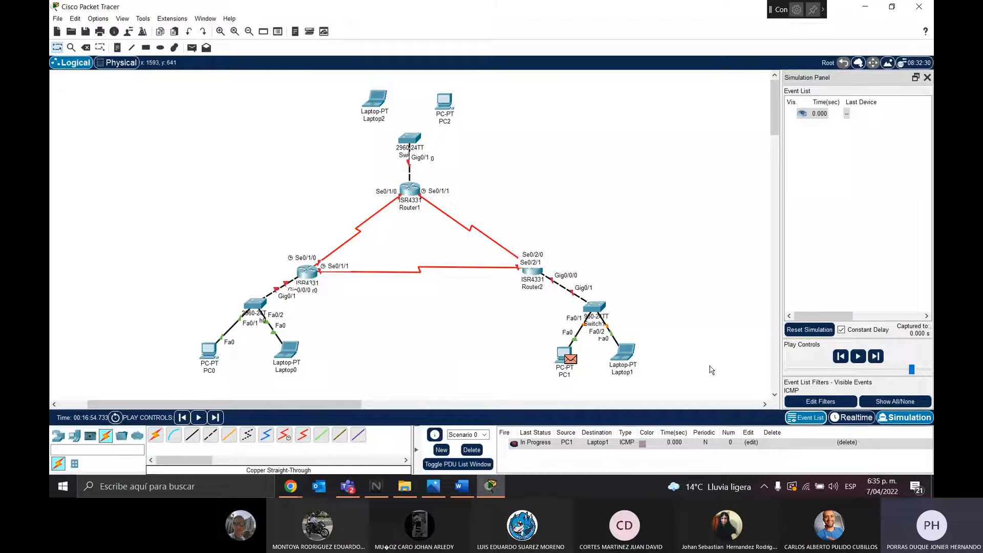
left_click(858, 356)
left_click(808, 331)
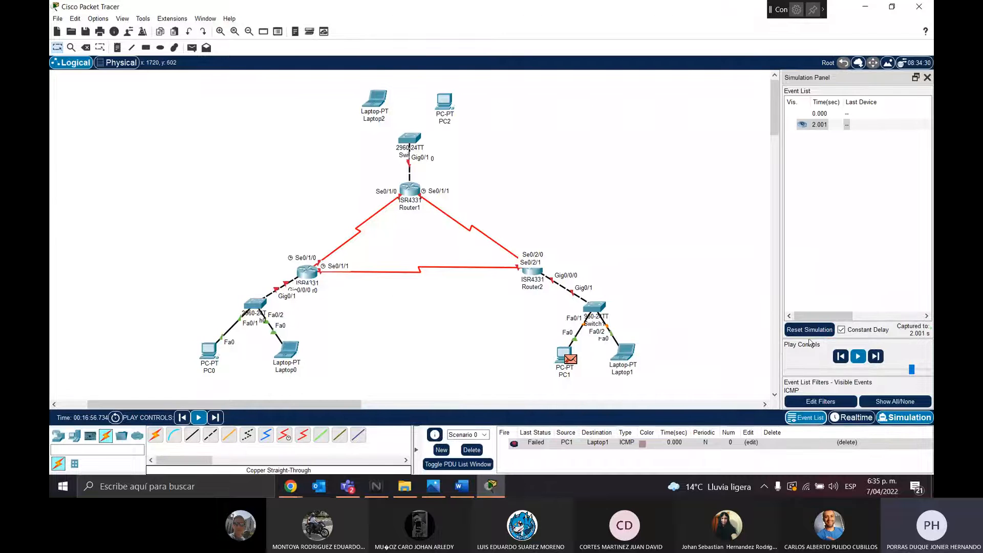
left_click(859, 361)
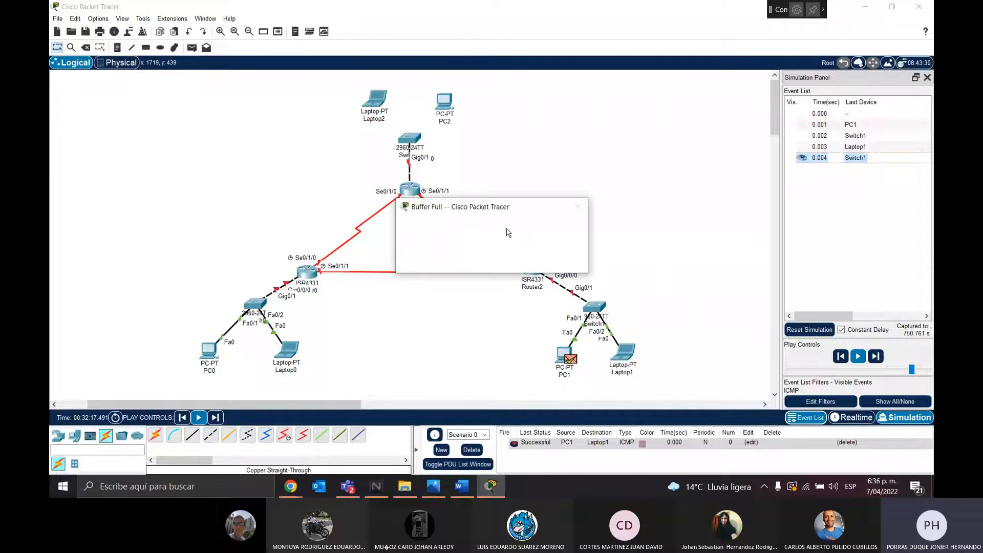
left_click(507, 262)
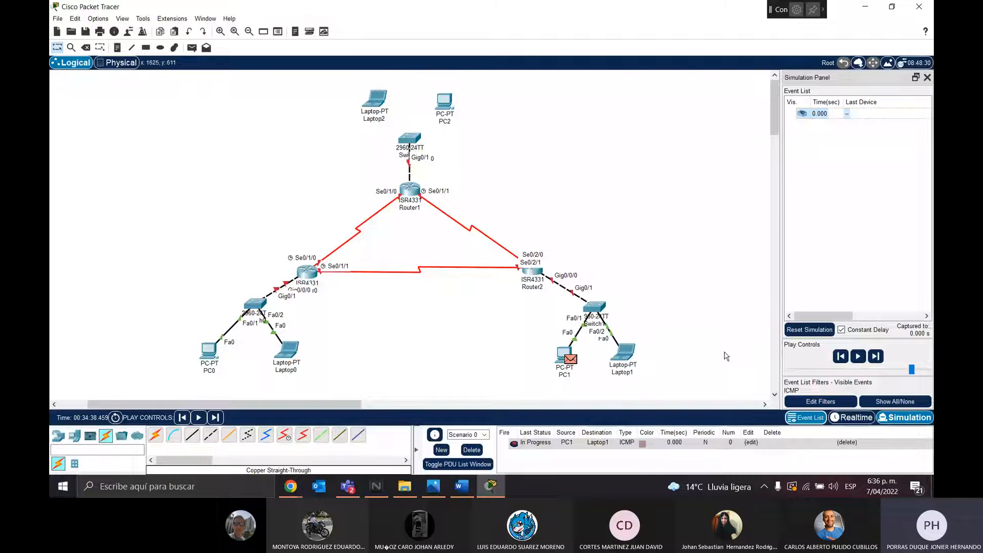
left_click(471, 449)
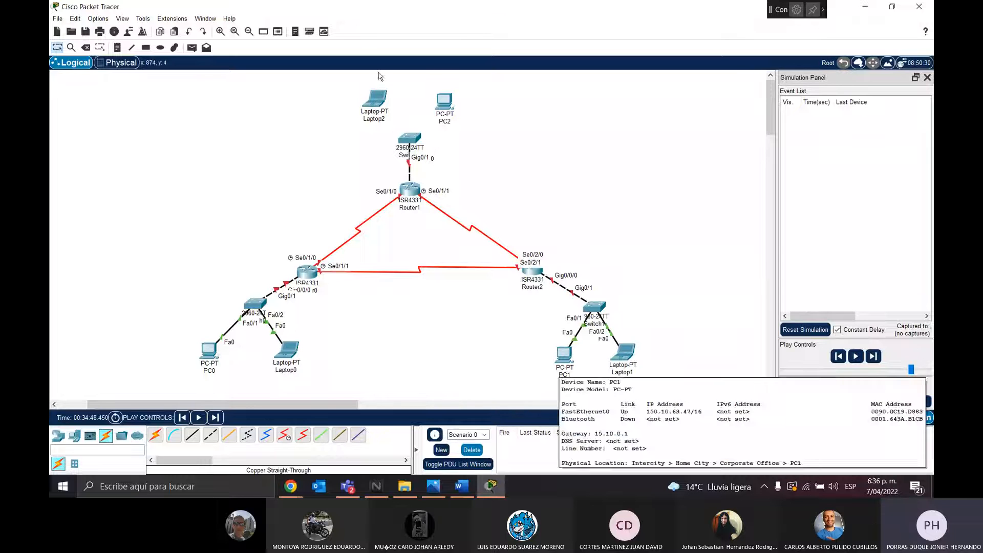
Connect Laptop2 to FastEthernet0/1 and PC2 to FastEthernet0/2 of Switch2 with copper straight-through cables
left_click(192, 434)
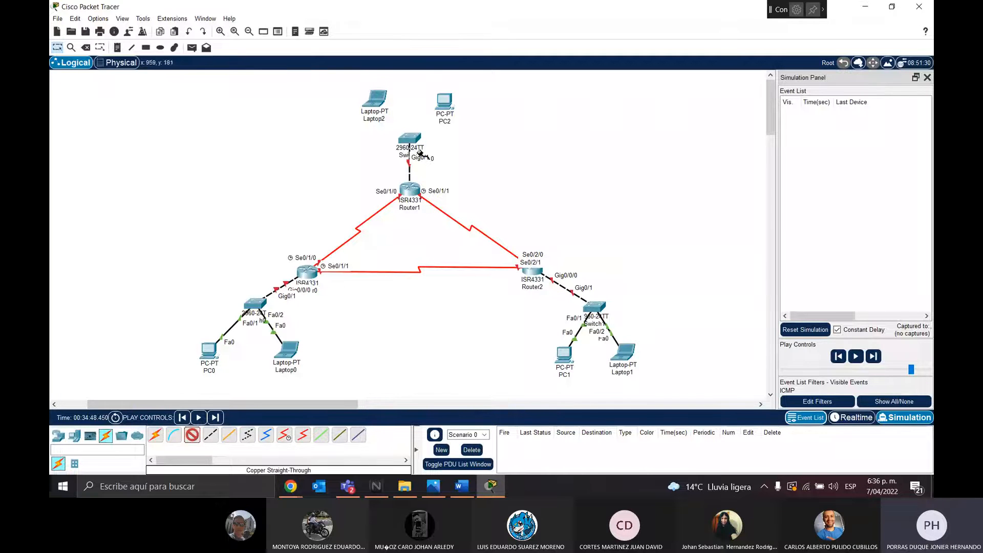
left_click(415, 140)
left_click(456, 155)
left_click(378, 101)
left_click(415, 141)
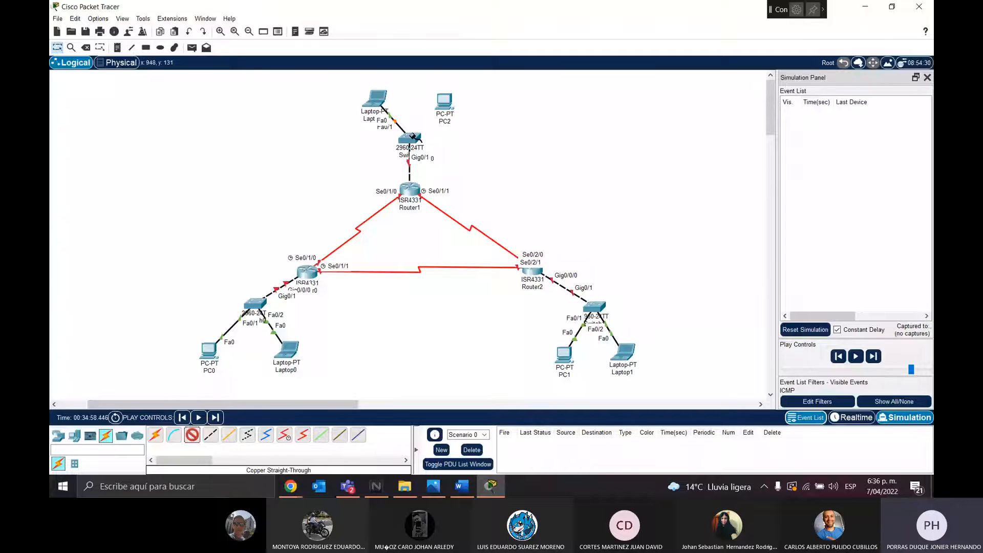
Check the 200.100.1.0 network in the Word diagram and set Laptop2's static IPv4 address to 200.100.1.200 with its default subnet mask
left_click(865, 7)
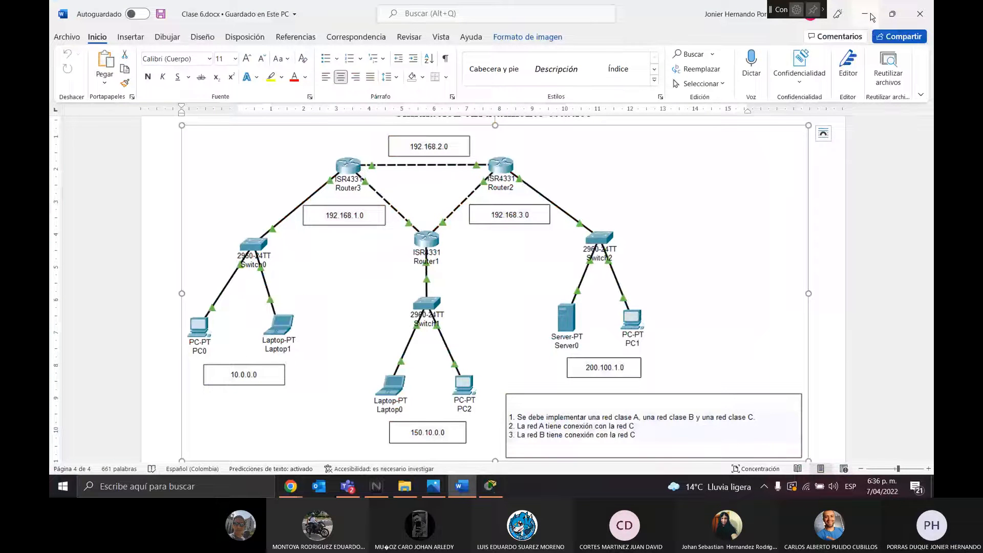
left_click(490, 485)
left_click(489, 166)
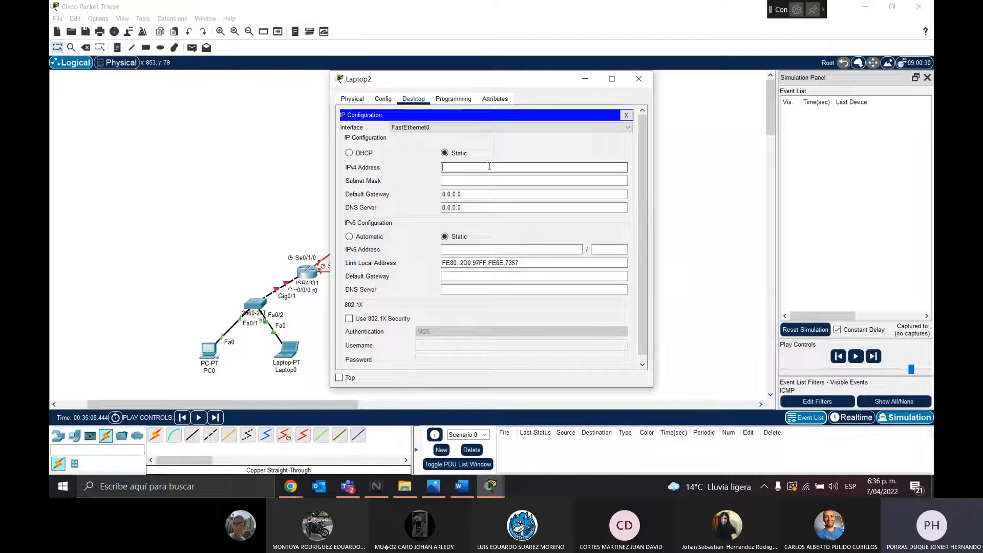
type("200.100.1")
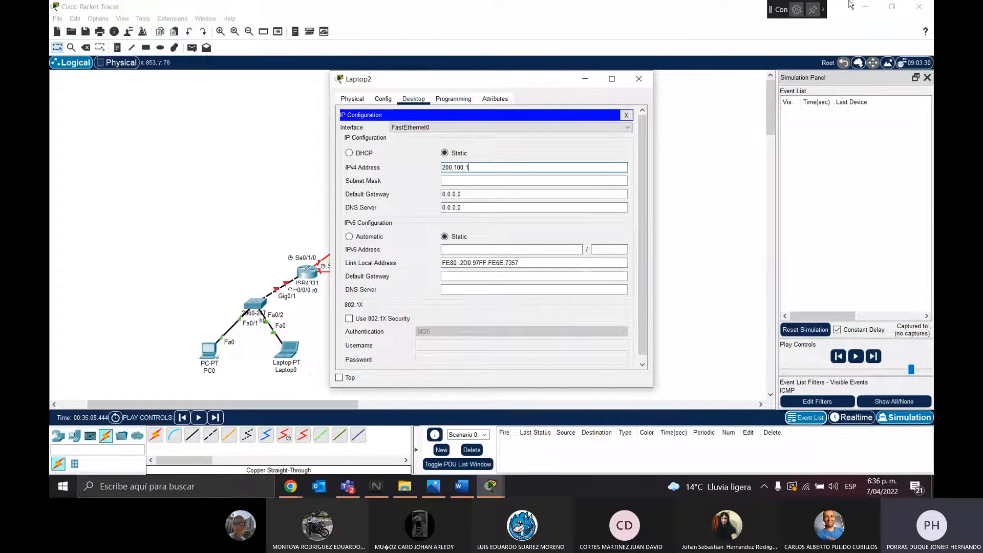
type(".200")
left_click(530, 182)
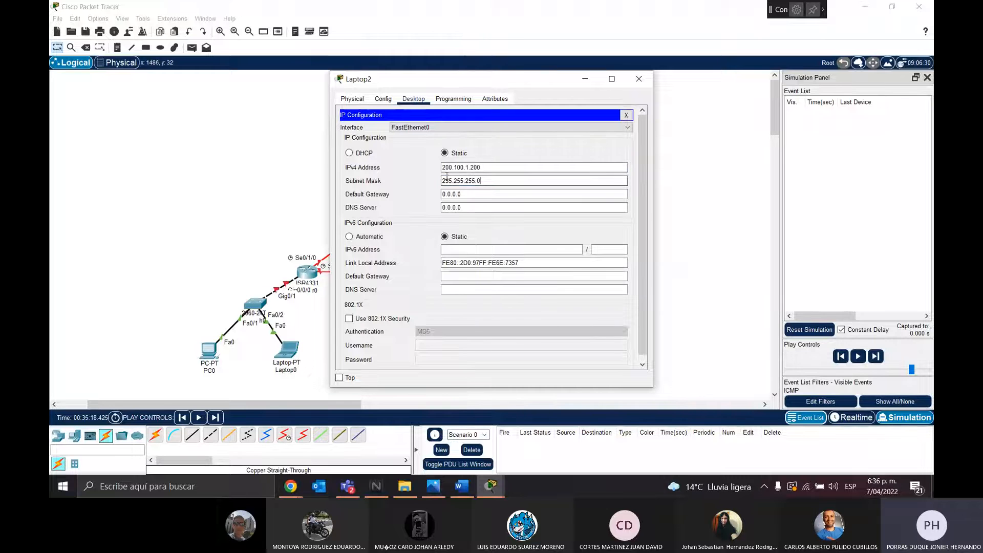
Re-enter the last octet of Laptop2's subnet mask as 0 and set its default gateway to 200.100.1.1
left_click_drag(454, 180, 464, 180)
left_click(485, 182)
left_click(458, 181)
left_click_drag(443, 181, 474, 180)
left_click(499, 181)
key("BackSpace")
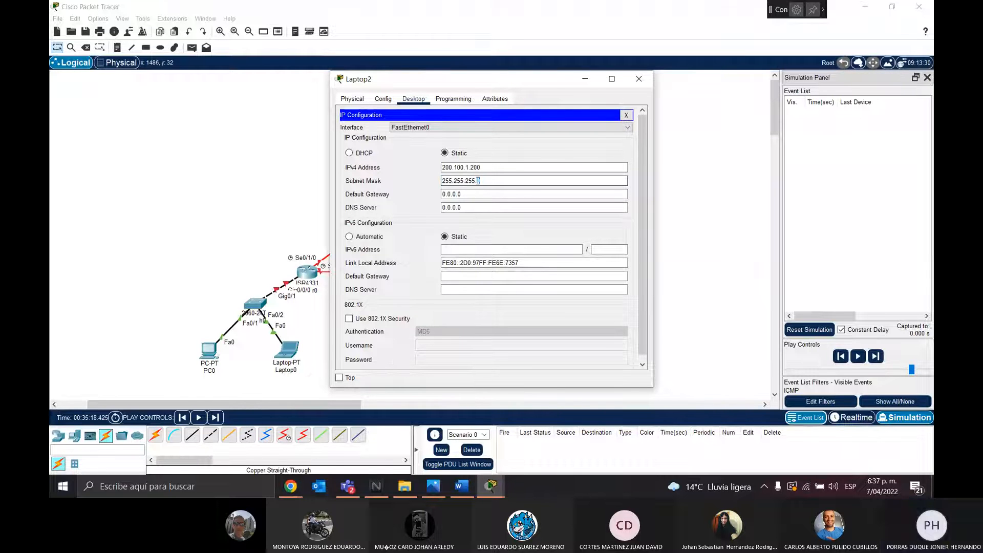
type("0")
key("Tab")
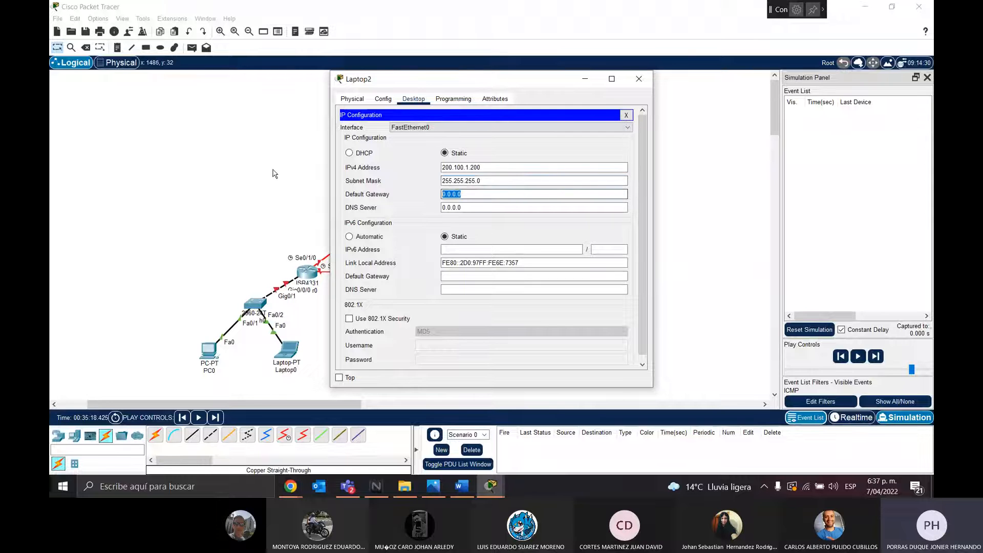
type("200.1")
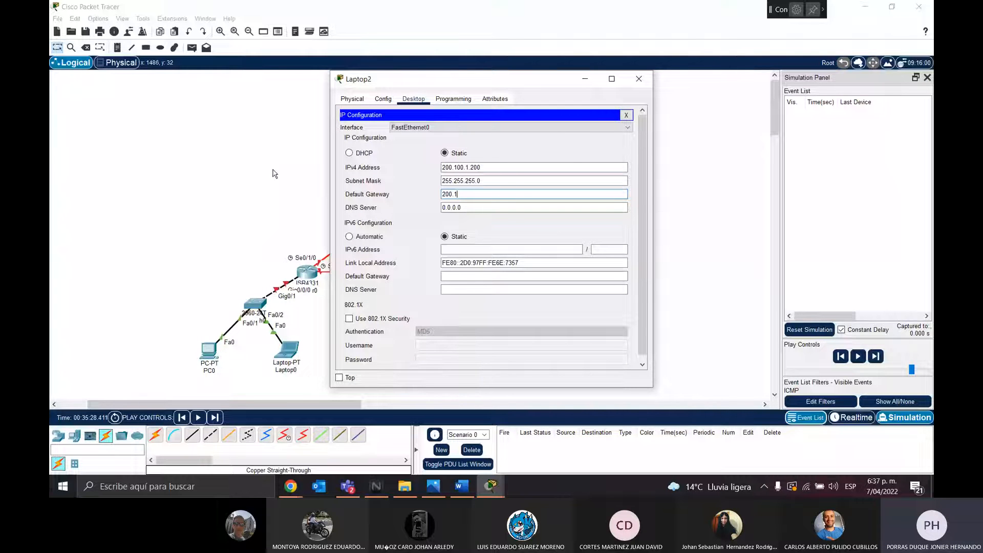
type("00.1.1")
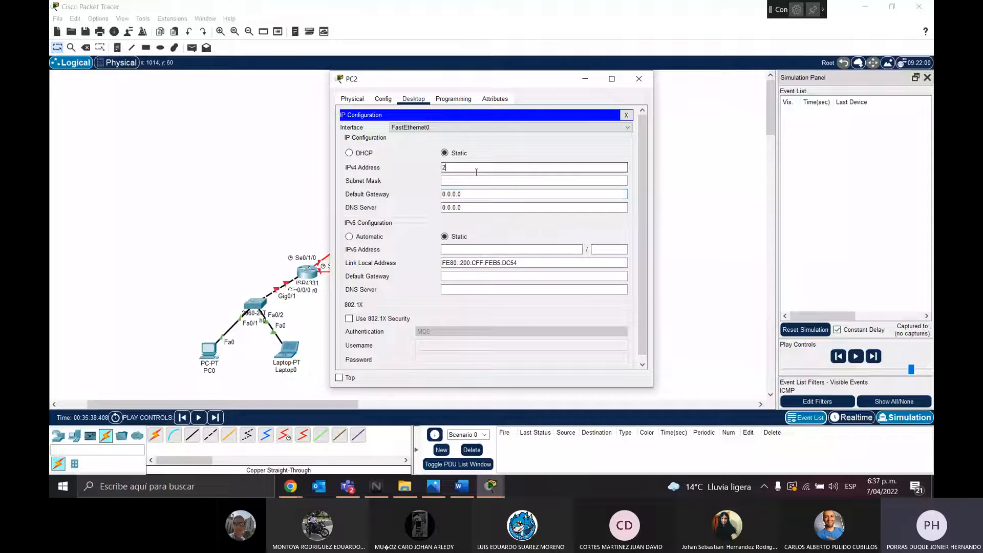
Configure PC2 with IPv4 address 200.100.1.70, subnet mask 255.255.255.0 and default gateway 200.100.1.1
type("00.100.1.70")
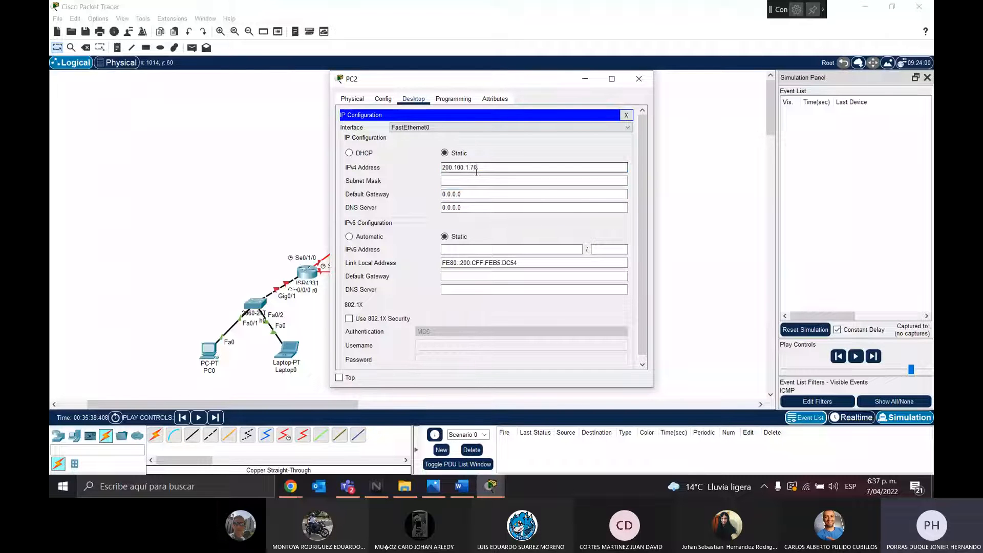
key("Tab")
key("Tab")
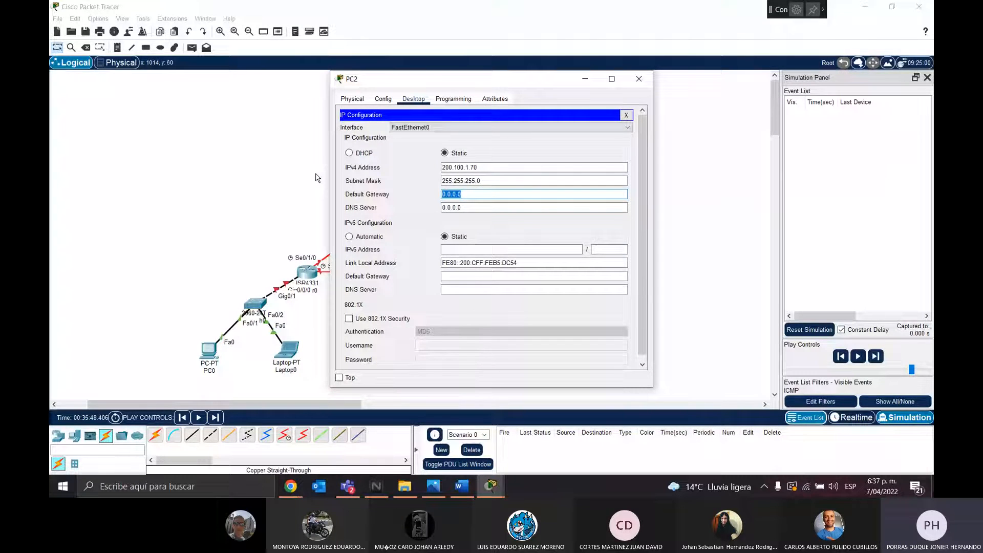
type("200.100.1.1")
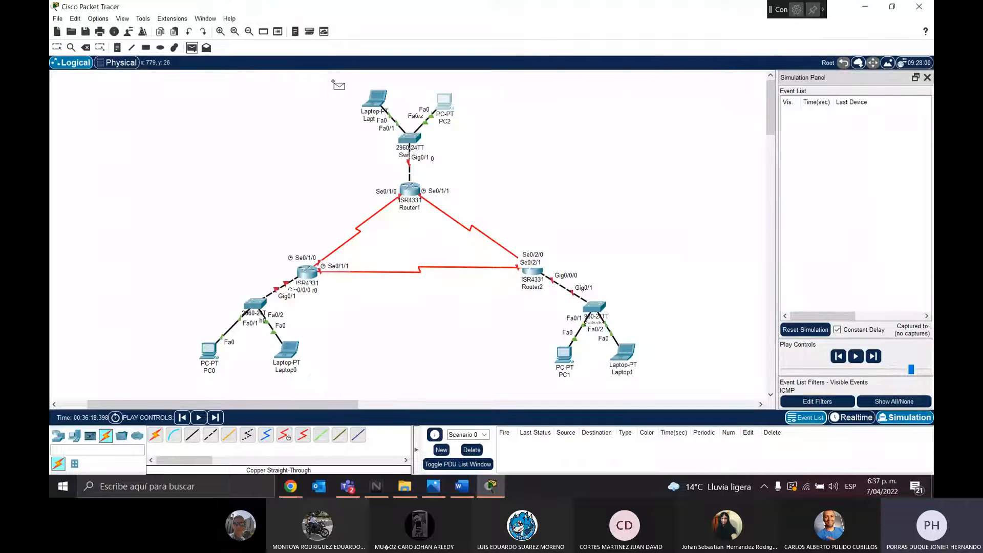
Test a simple PDU from Laptop2 to PC2 in the simulation and delete the scenario's PDU
left_click(376, 98)
left_click(444, 101)
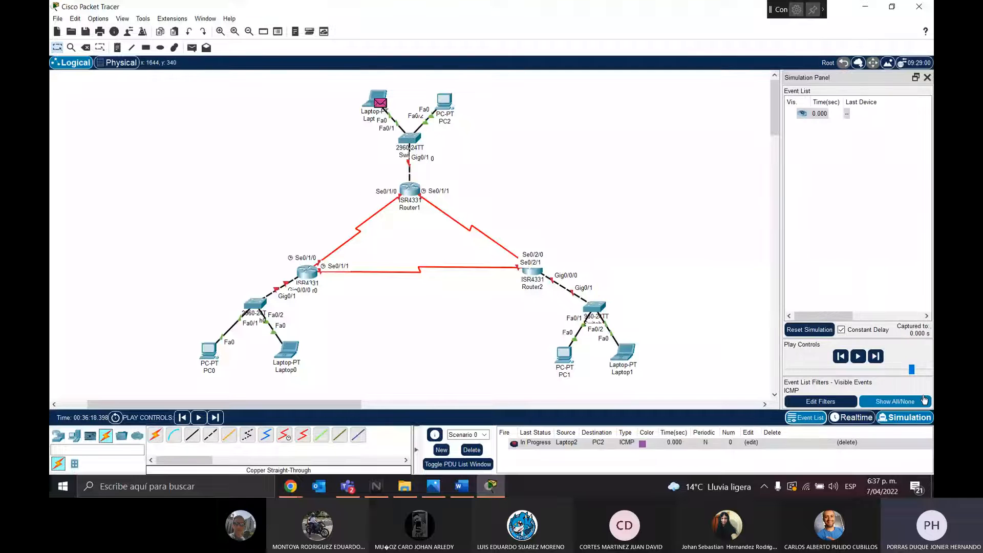
left_click(857, 356)
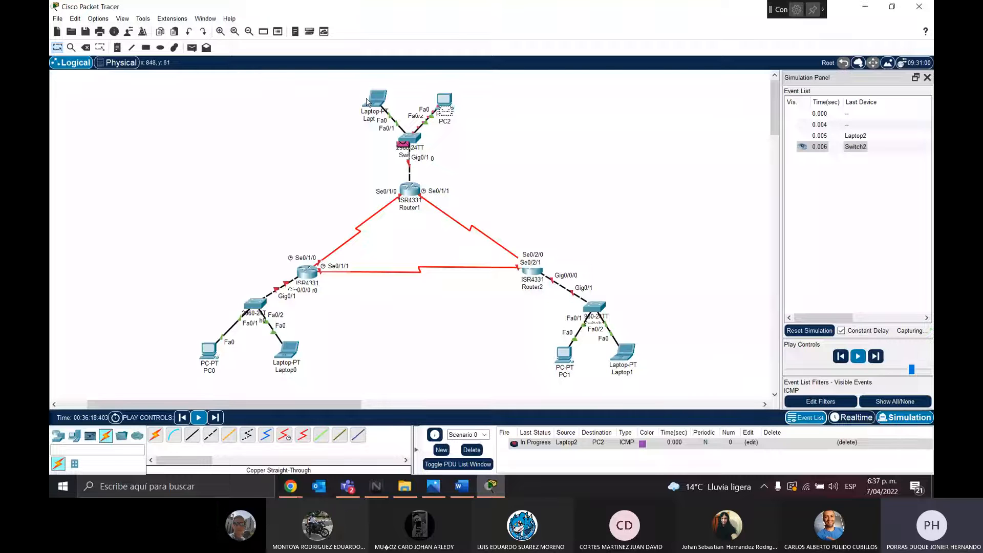
left_click(472, 450)
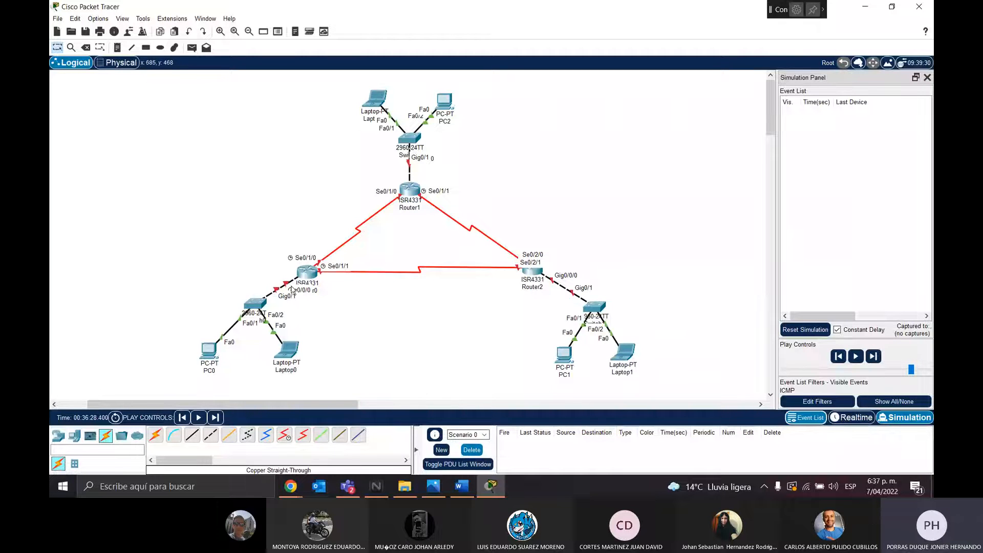
View Router0's command line and global configuration settings, and close its window
mouse_move(304, 273)
left_click(305, 271)
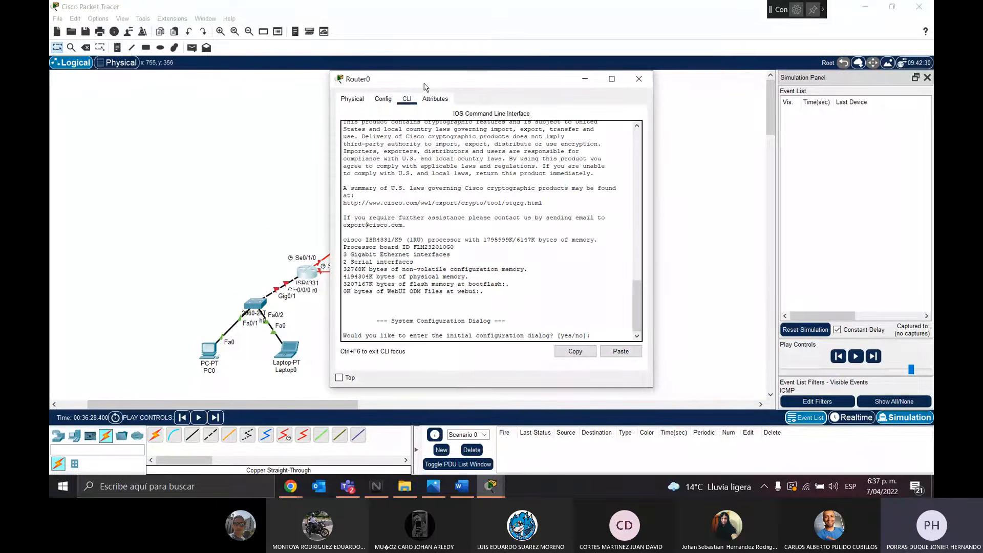
left_click_drag(424, 87, 564, 83)
left_click(532, 99)
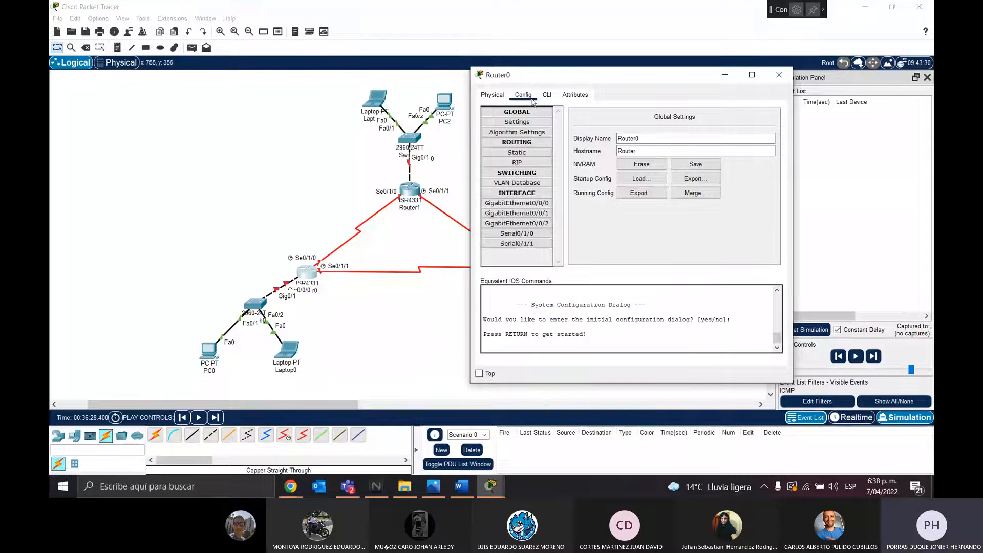
left_click(778, 75)
Try twice to send a simple PDU from PC0 to Router0, deleting the PDU sent to Laptop0 between the attempts
left_click(192, 47)
left_click(209, 352)
left_click(308, 274)
left_click(532, 256)
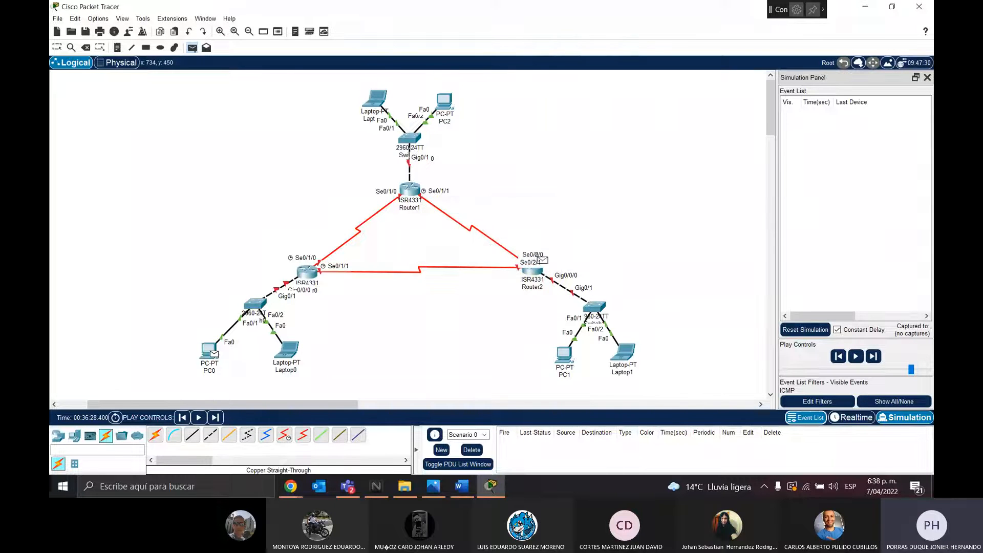
left_click(282, 364)
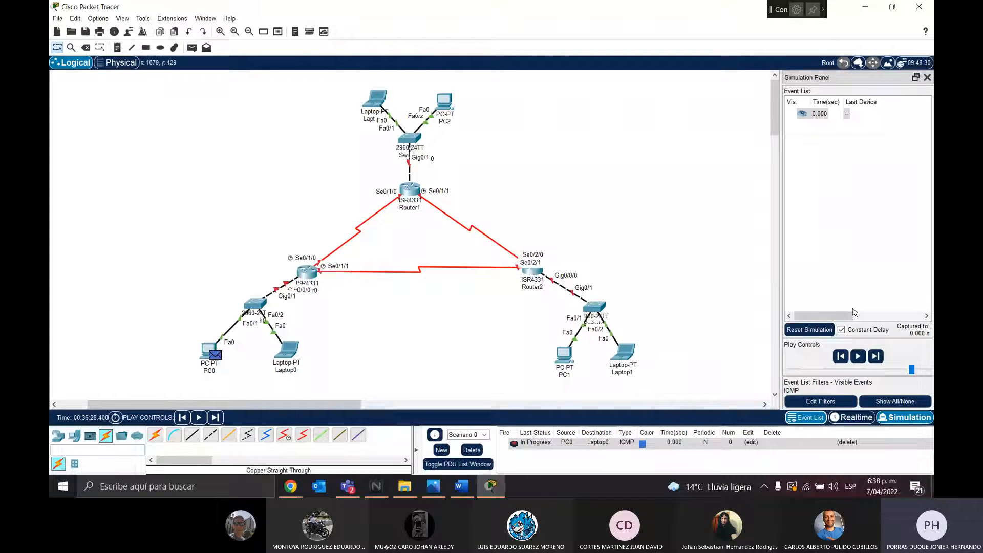
left_click(472, 449)
left_click(192, 48)
left_click(208, 350)
left_click(305, 277)
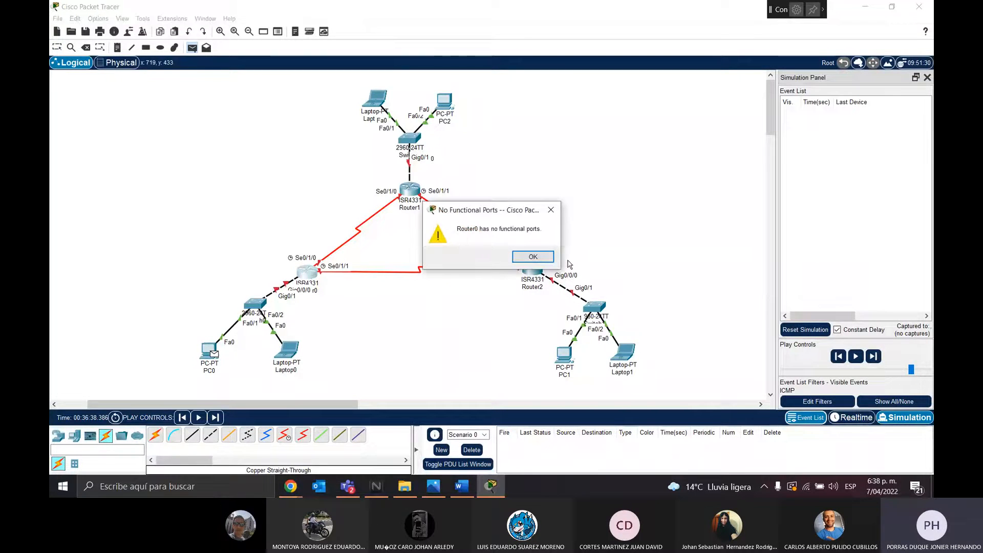
left_click(530, 256)
key("Escape")
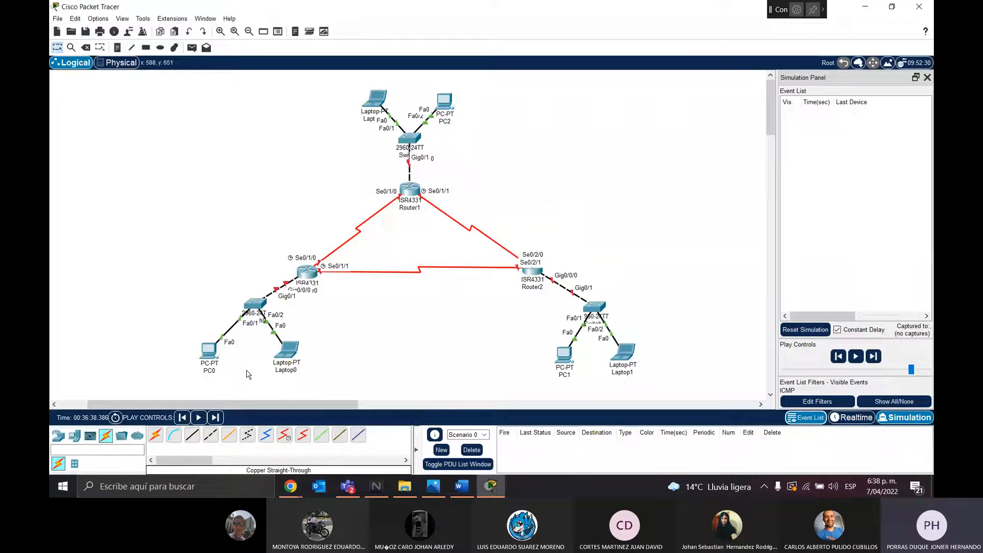
In Router0's command-line interface, enter privileged mode with enable and global configuration mode with configure terminal
left_click(316, 278)
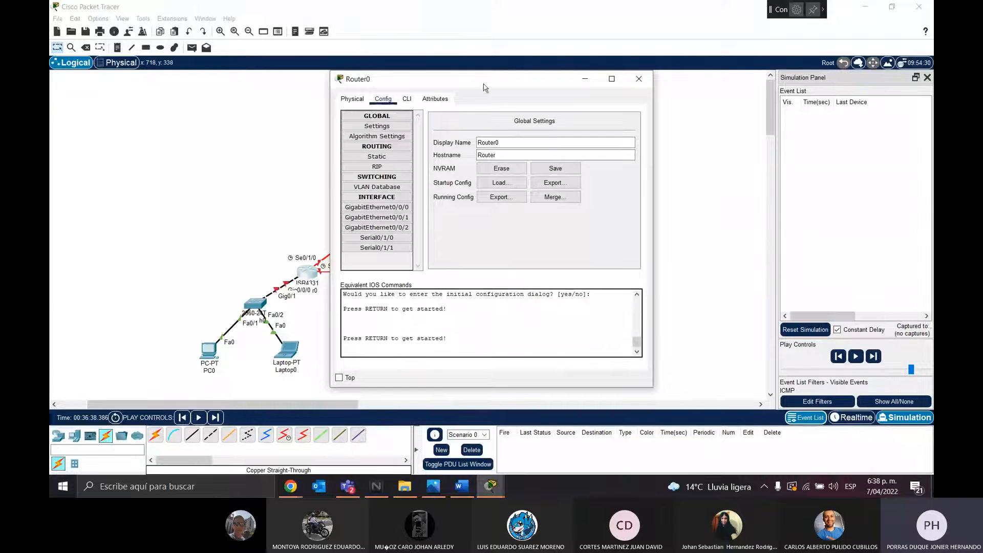
left_click_drag(484, 83, 553, 100)
left_click(476, 115)
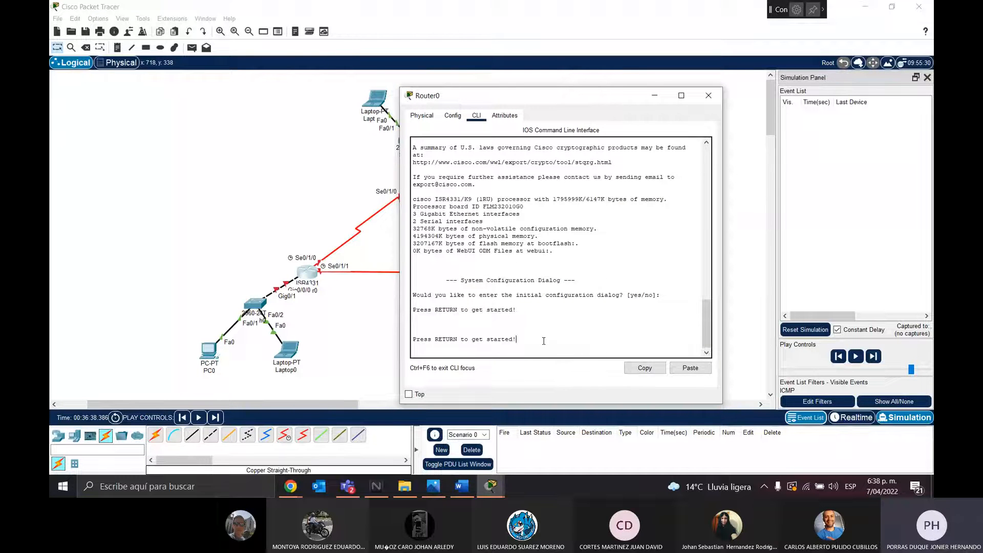
key("Return")
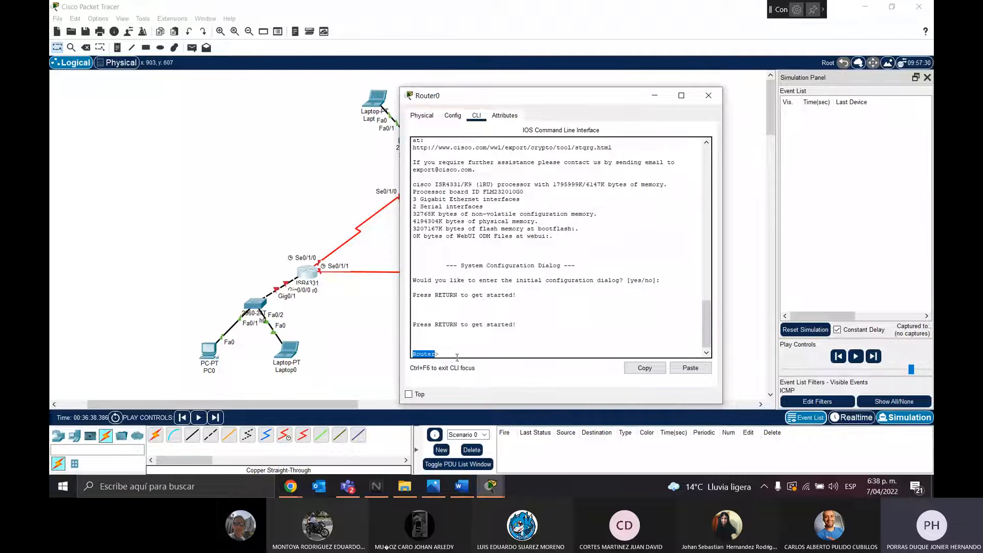
type("enable")
key("Return")
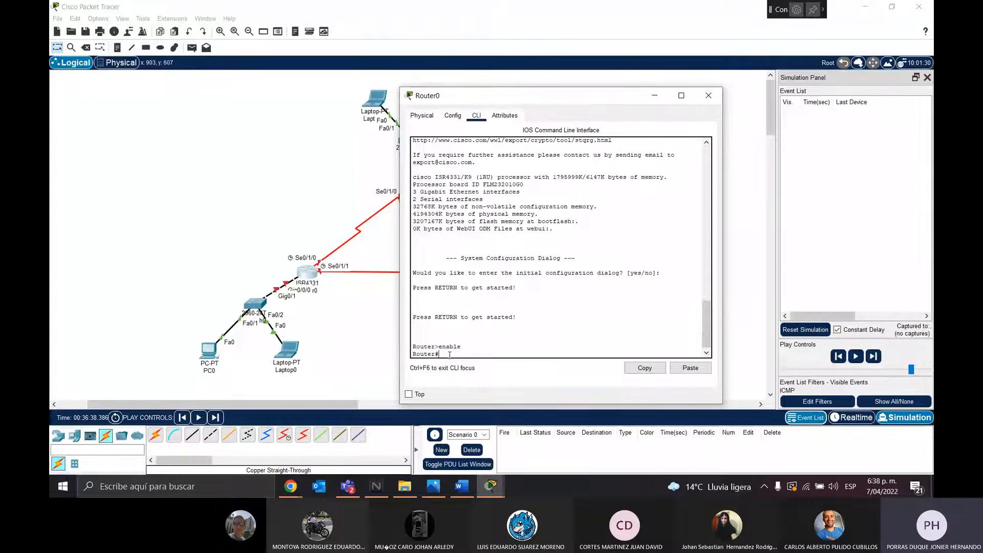
type("nfigure terminal")
key("Return")
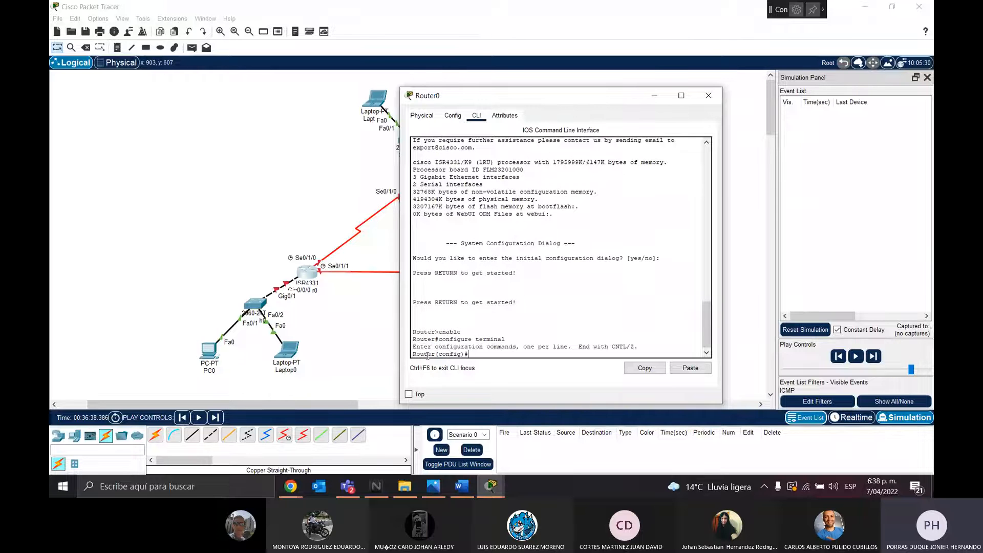
left_click_drag(462, 354, 439, 353)
left_click(479, 353)
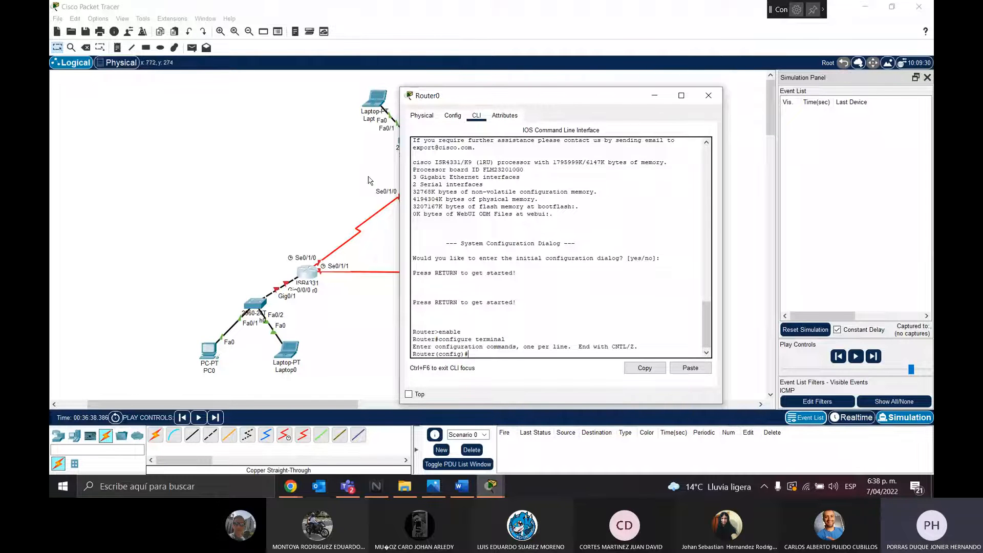
Shift Router0's whole LAN group slightly, and reposition Router0 and Router2 farther from their switches
left_click_drag(507, 96, 574, 105)
left_click_drag(158, 293, 329, 383)
mouse_move(251, 306)
left_mouse_down()
mouse_move(220, 332)
mouse_move(247, 308)
left_mouse_up()
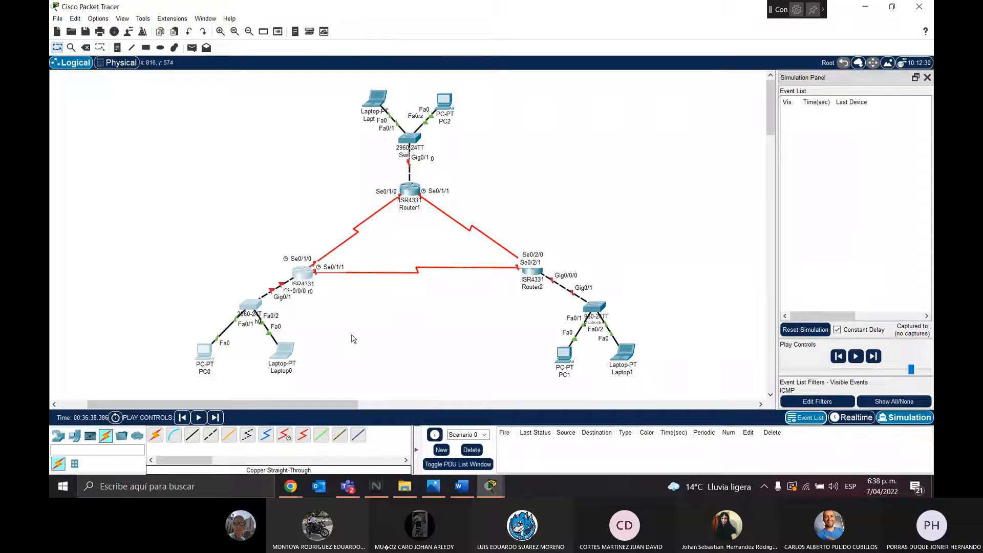
left_click_drag(302, 277, 317, 256)
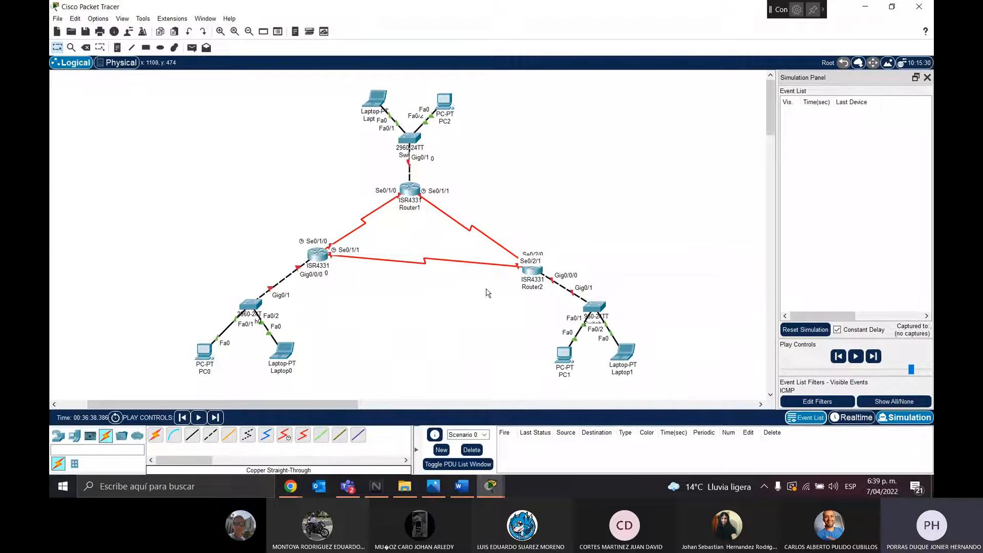
left_click_drag(533, 276, 529, 259)
left_click(309, 257)
left_click(388, 306)
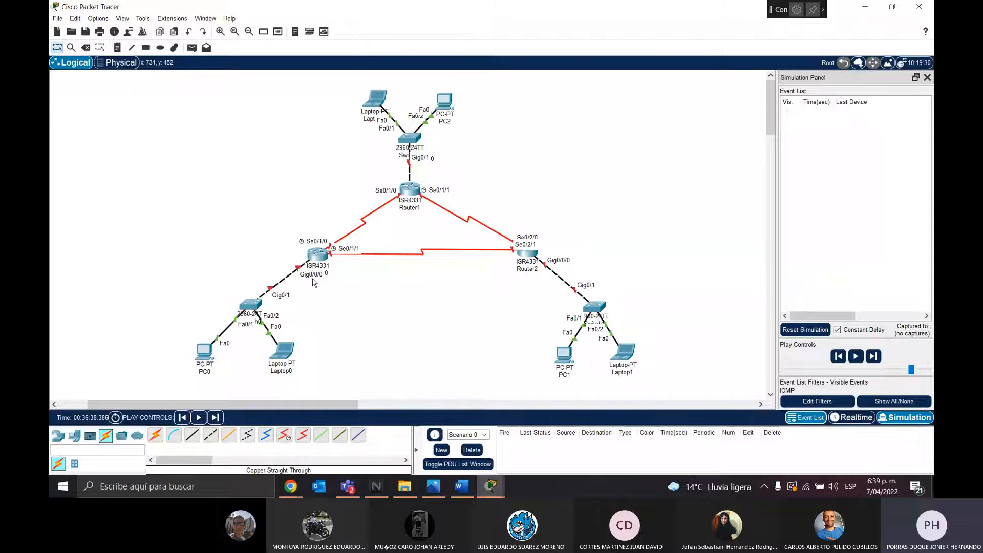
Return to Router0's command line and enter interface configuration mode with interface GigabitEthernet 0/0/0
left_click(491, 486)
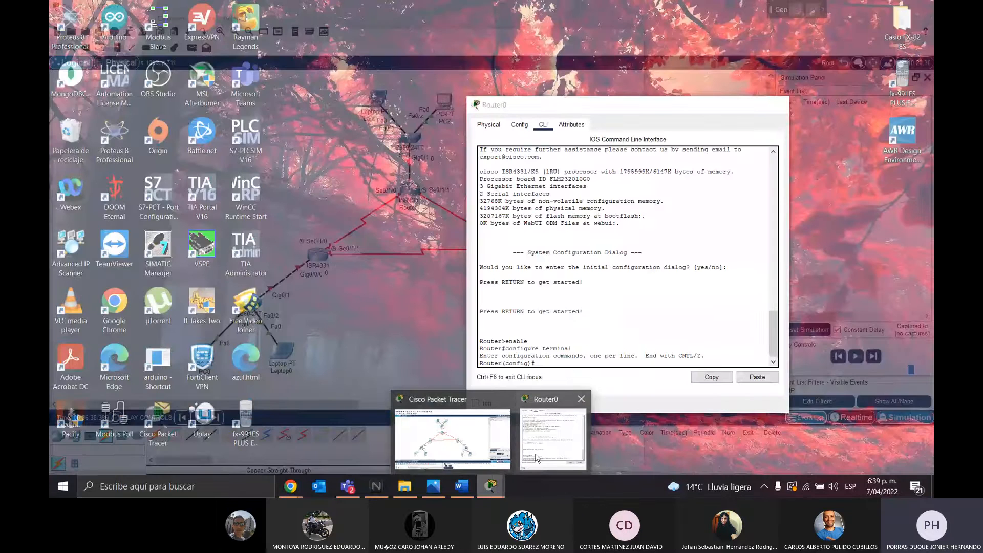
left_click(536, 457)
type("inter")
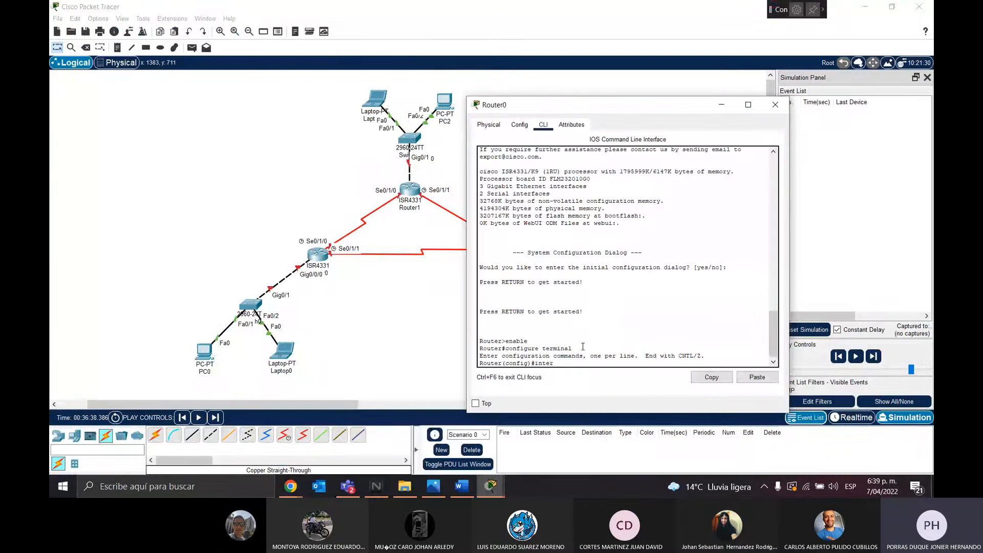
type("face Giba")
key("BackSpace")
key("BackSpace")
type("abitEthernet 0/0/0")
key("Return")
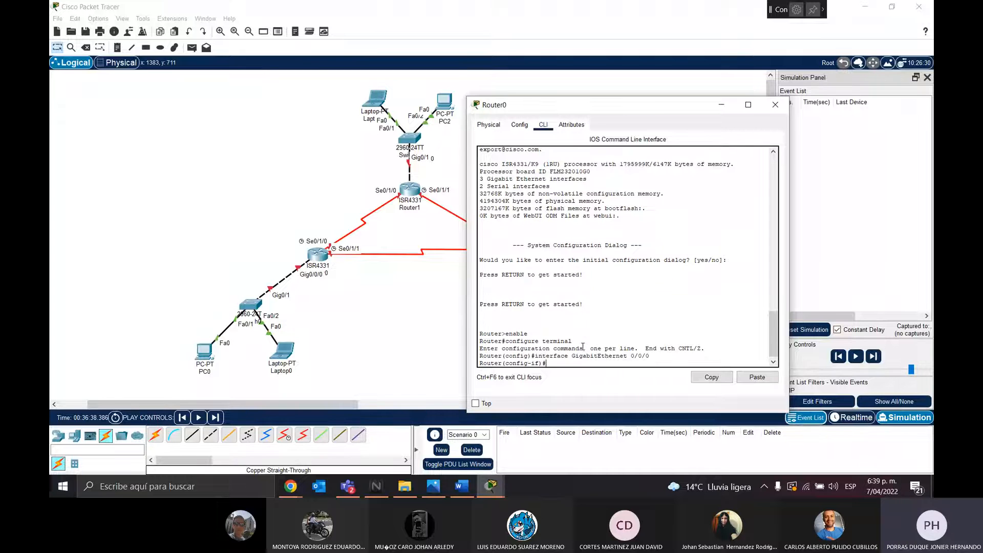
left_click_drag(513, 363, 544, 364)
left_click(560, 363)
left_click_drag(558, 363, 541, 339)
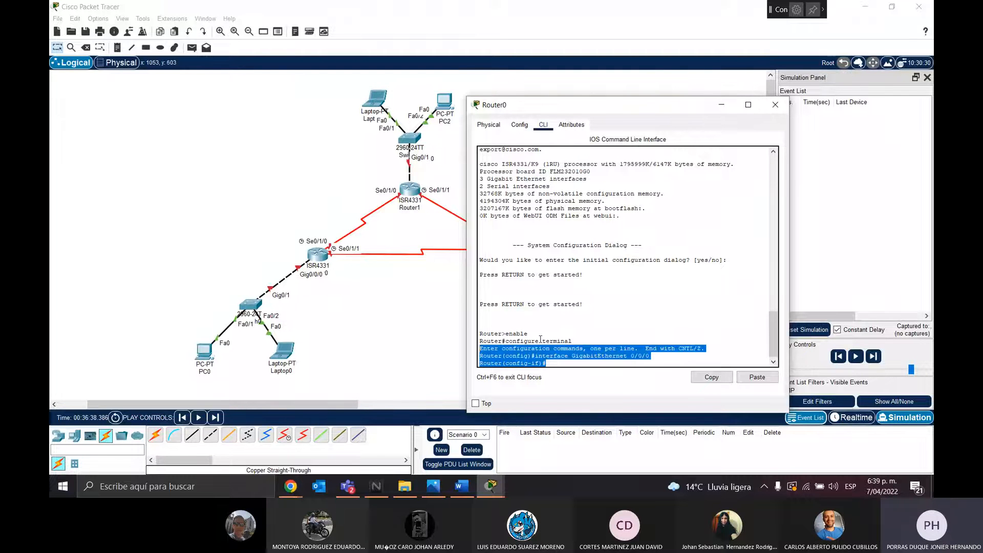
Enable Router0's GigabitEthernet 0/0/0 interface with no shutdown and begin an ip address command
left_click(557, 363)
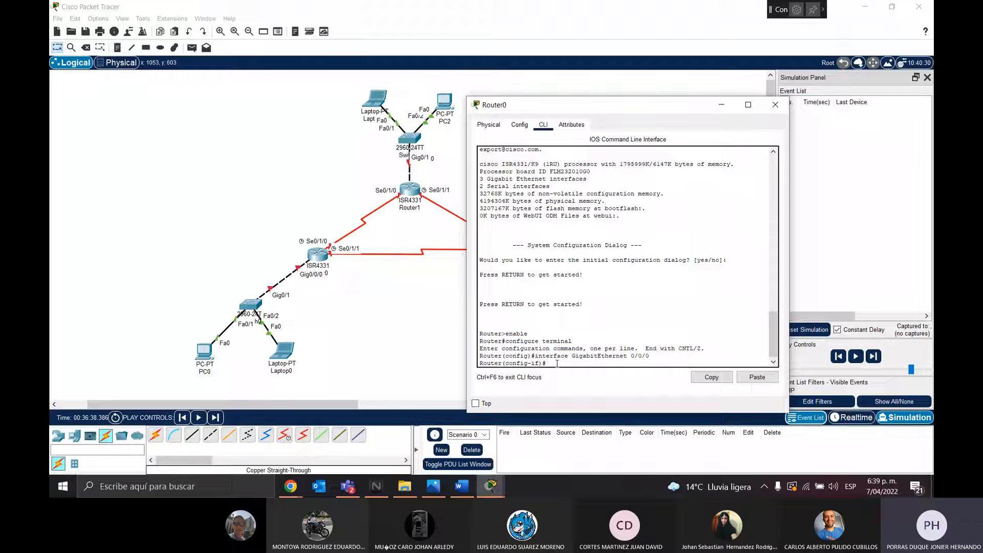
type("shutdown")
left_click_drag(596, 362, 542, 363)
left_click(547, 357)
double_click(547, 362)
left_click(598, 372)
key("Return")
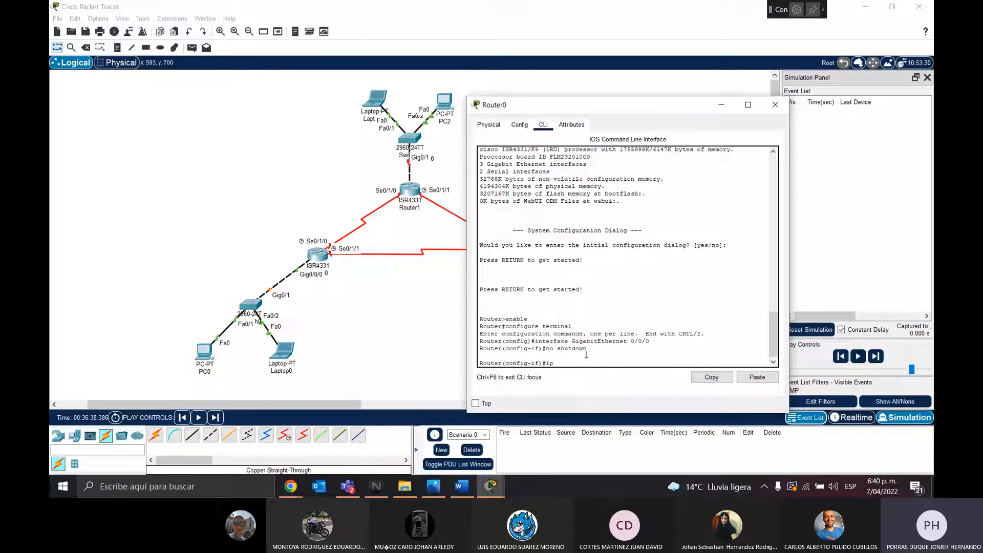
type("dress")
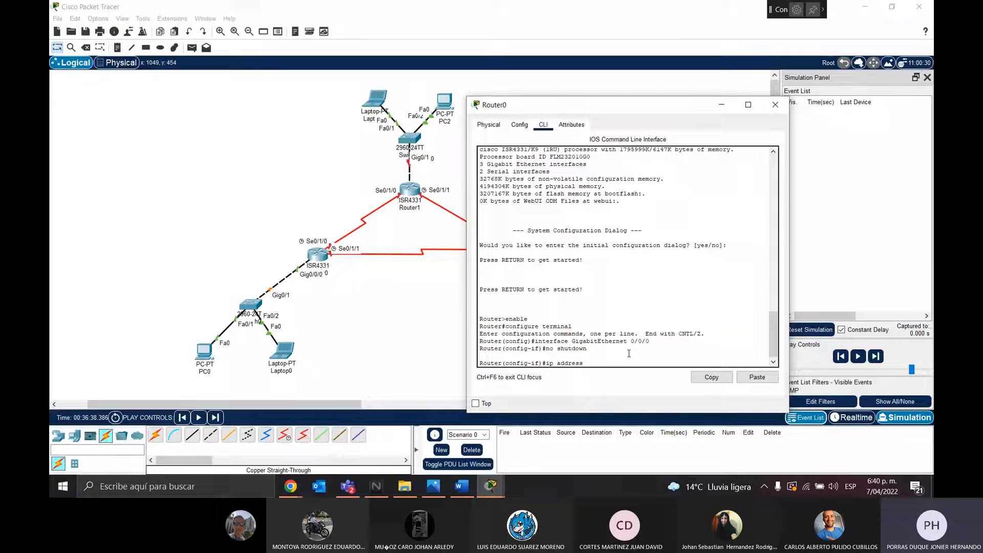
Draw a rectangle beside Laptop0 in the workspace and label it with the network address 10.0.0.0
left_click(722, 105)
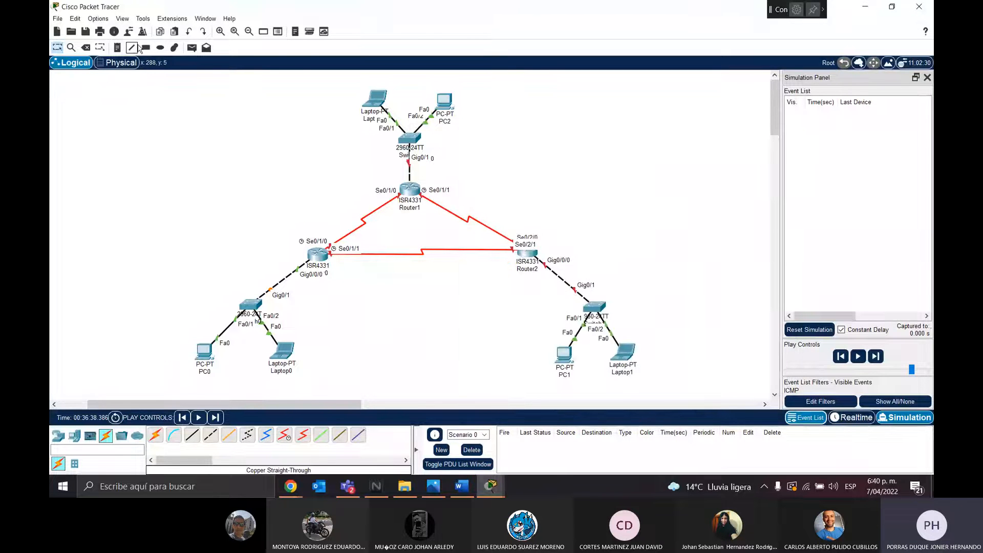
left_click(146, 47)
left_click_drag(307, 360, 387, 380)
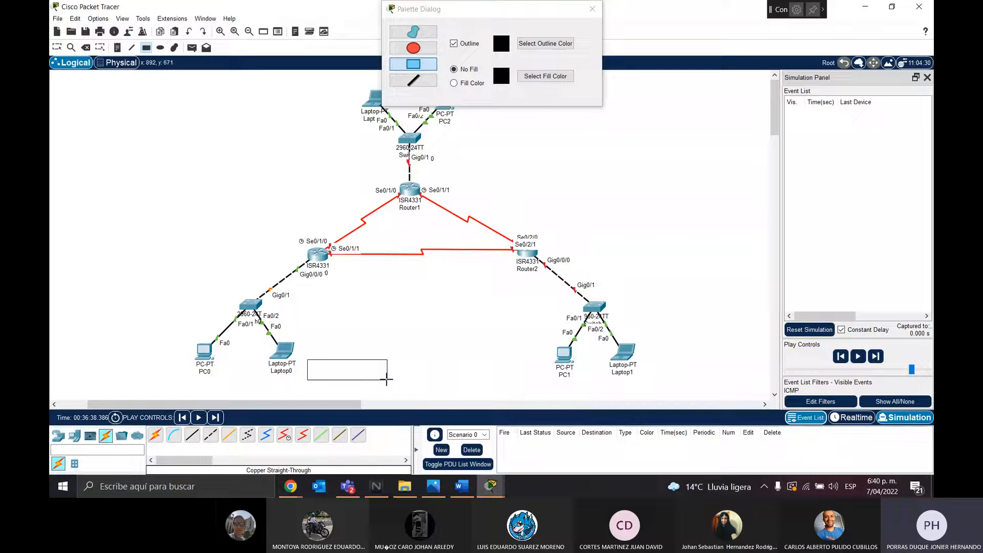
key("Escape")
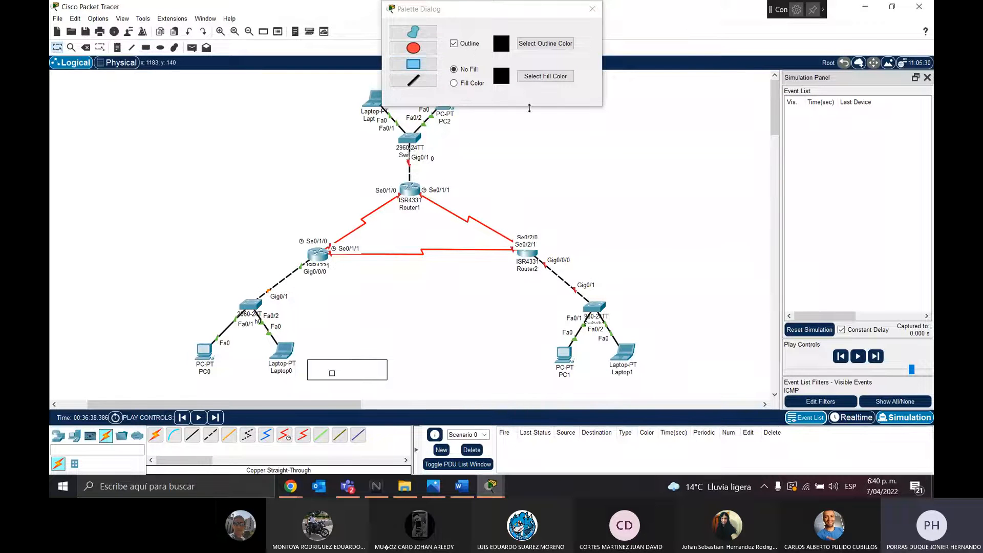
left_click(332, 378)
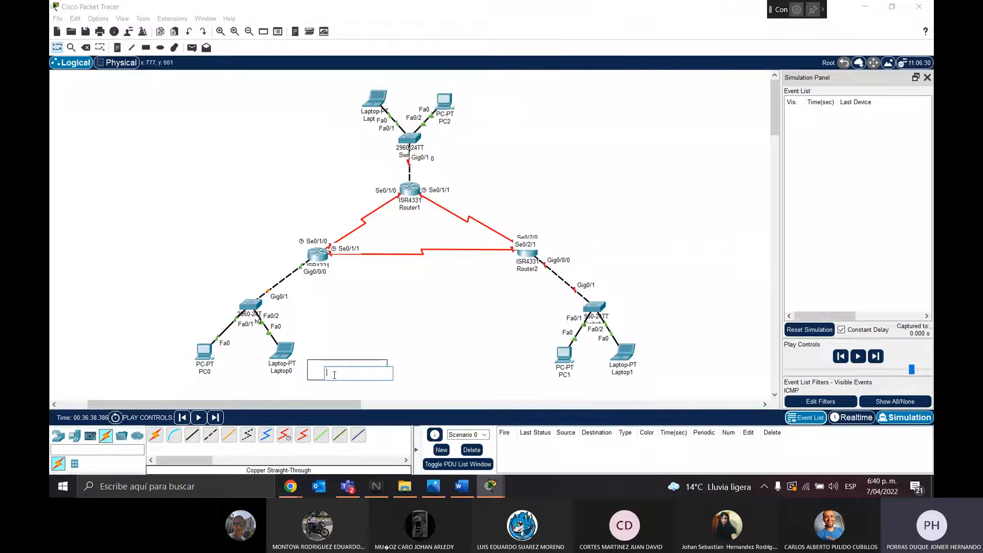
left_click(404, 367)
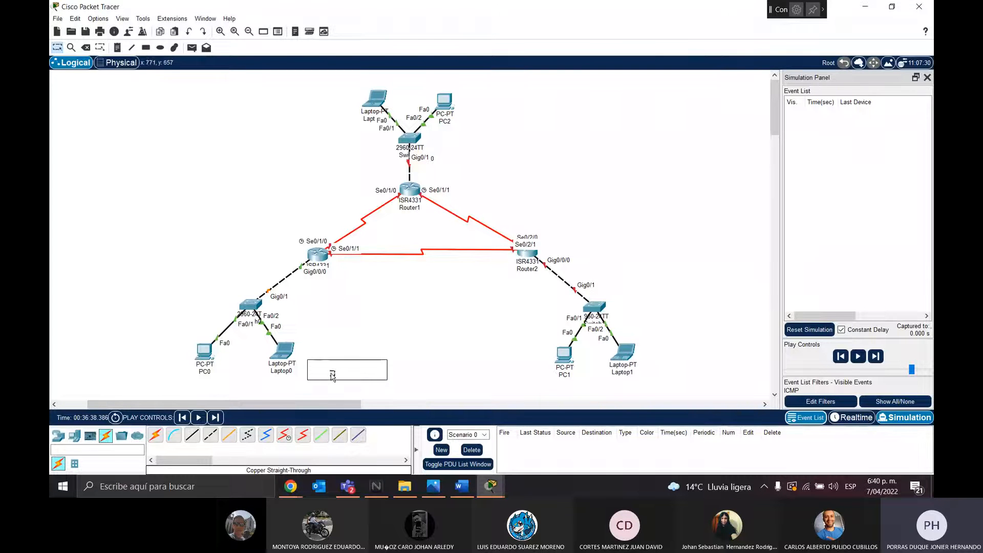
key("Delete")
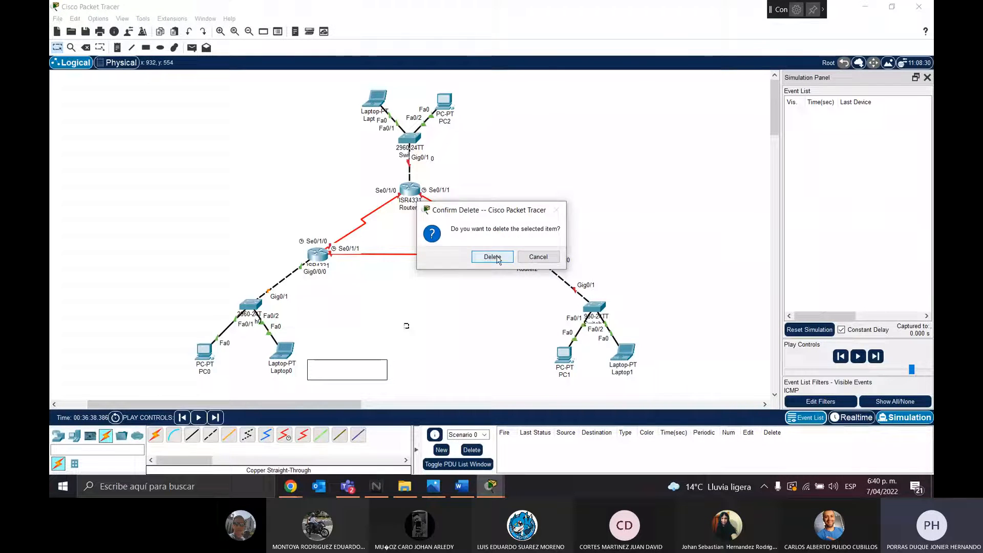
key("Escape")
key("Escape")
double_click(341, 369)
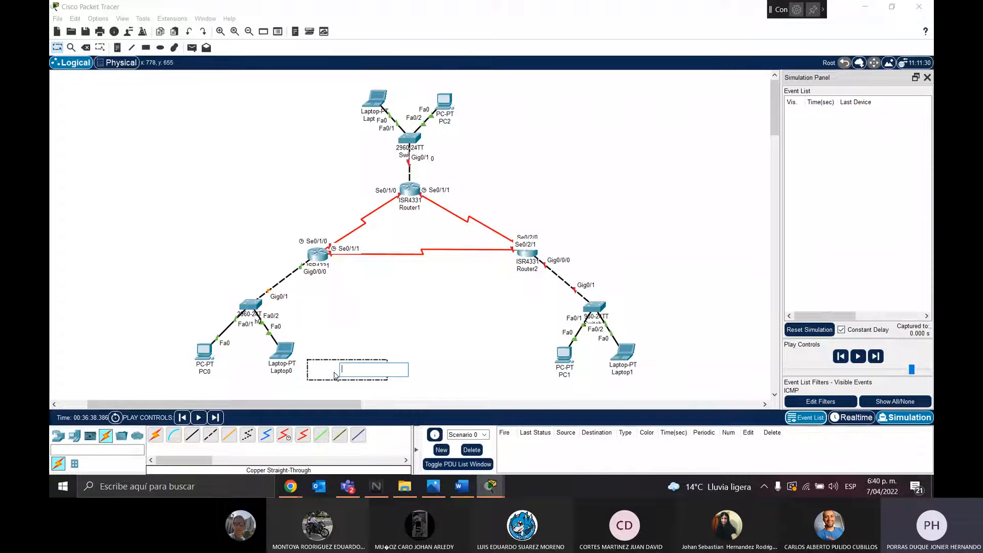
type("10.0.0.0")
left_click(426, 343)
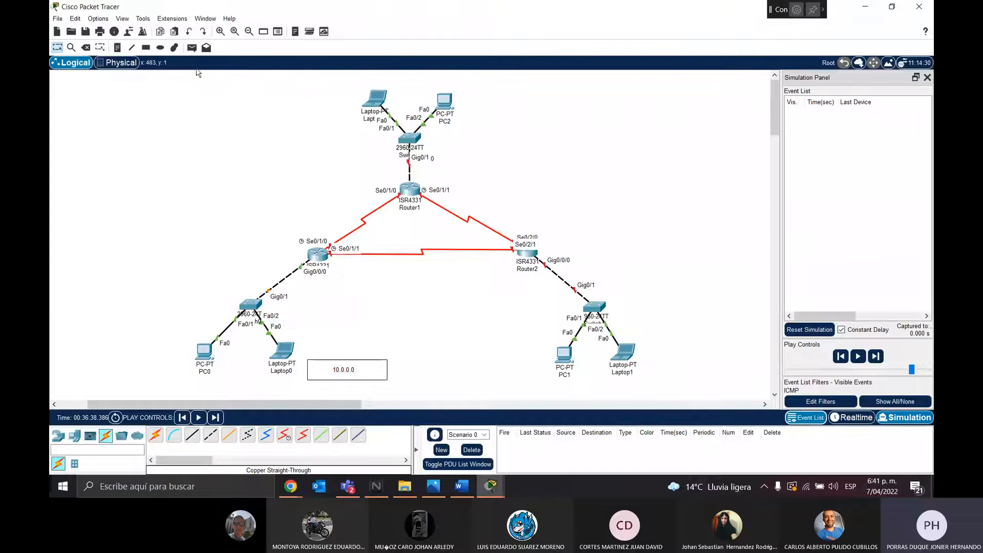
Draw a rectangle beside Laptop1 and label it with the network address 150.10.0.0
left_click(145, 47)
left_click_drag(650, 353, 748, 376)
key("Escape")
double_click(668, 369)
type("150.10.0.0")
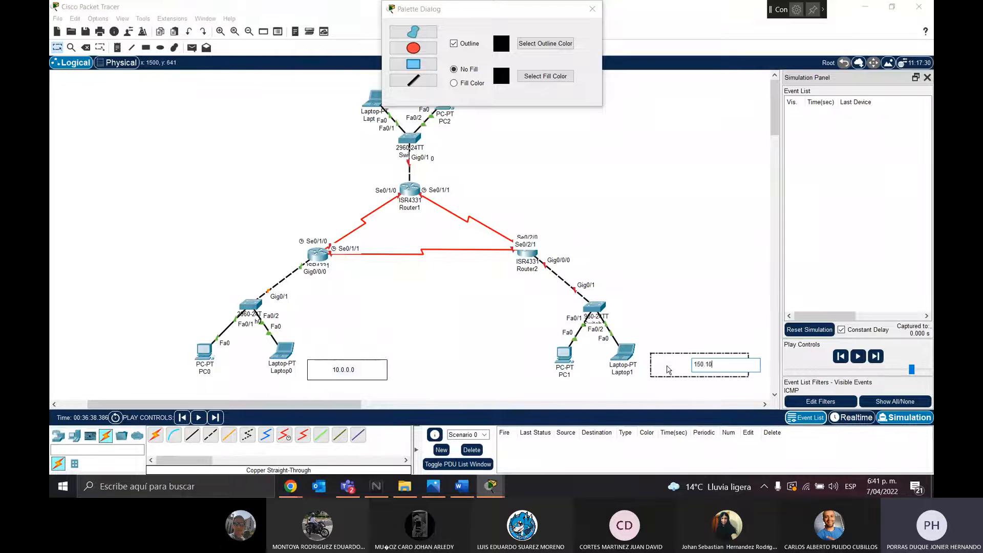
left_click(679, 256)
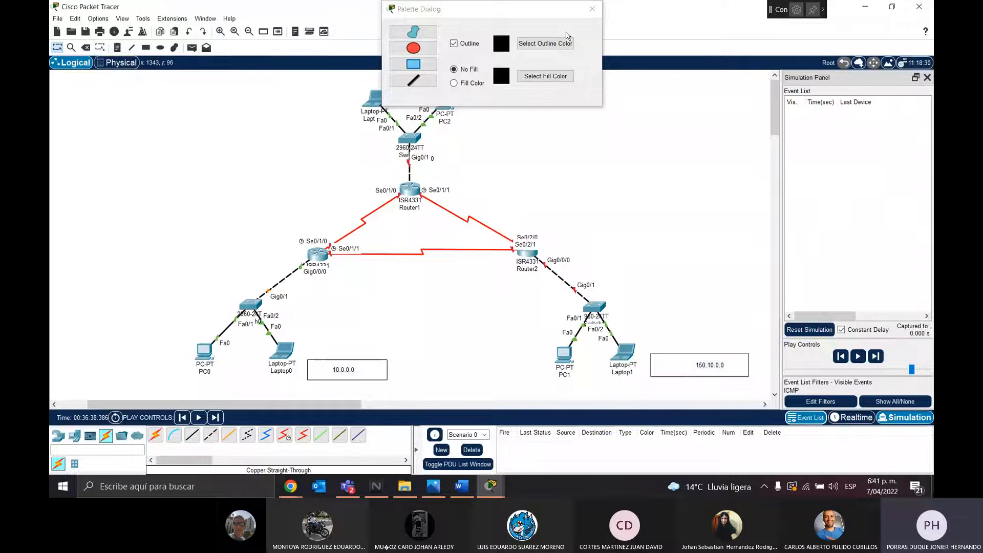
left_click(592, 8)
Draw a rectangle, position it beside PC2, and label it with the network address 200.100.1.0
left_click(146, 48)
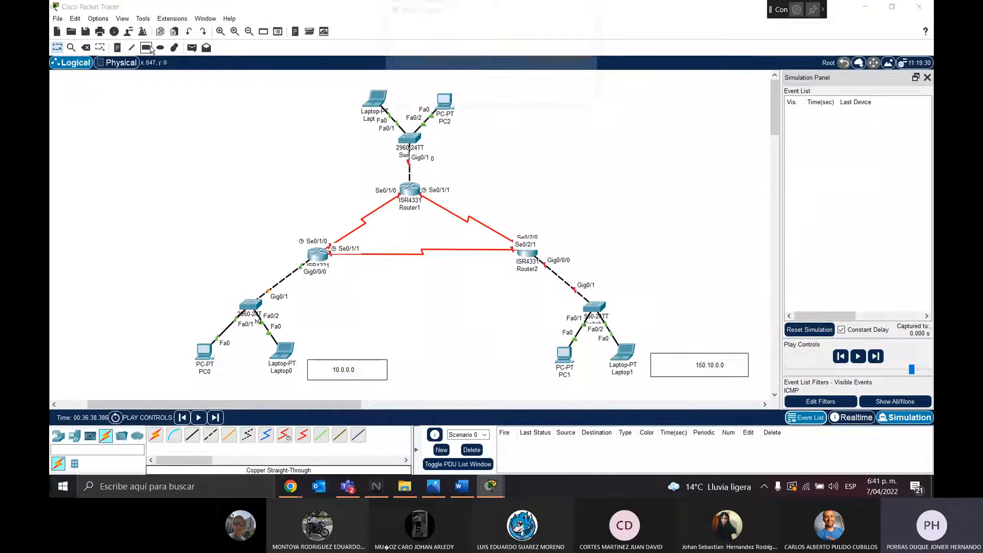
left_click_drag(444, 140, 522, 169)
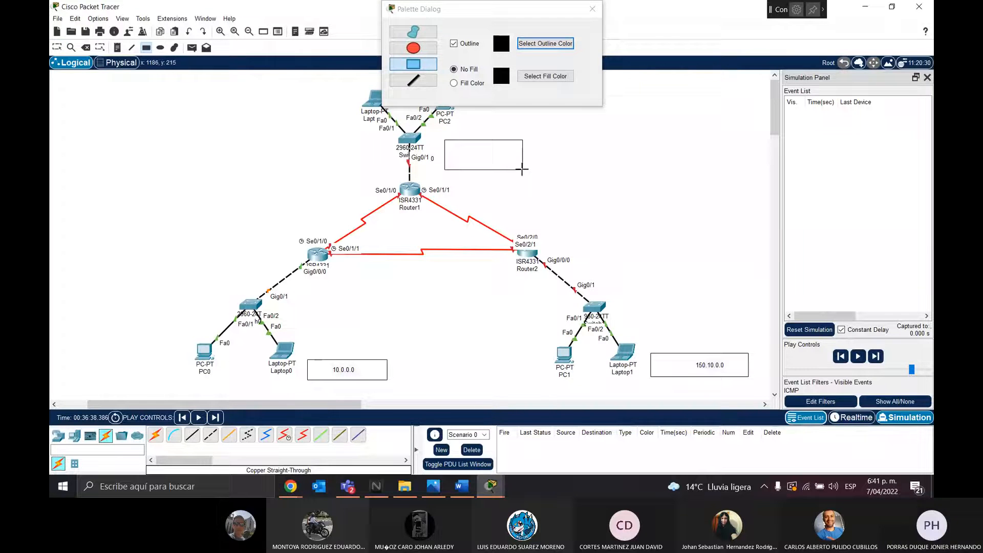
left_click(592, 9)
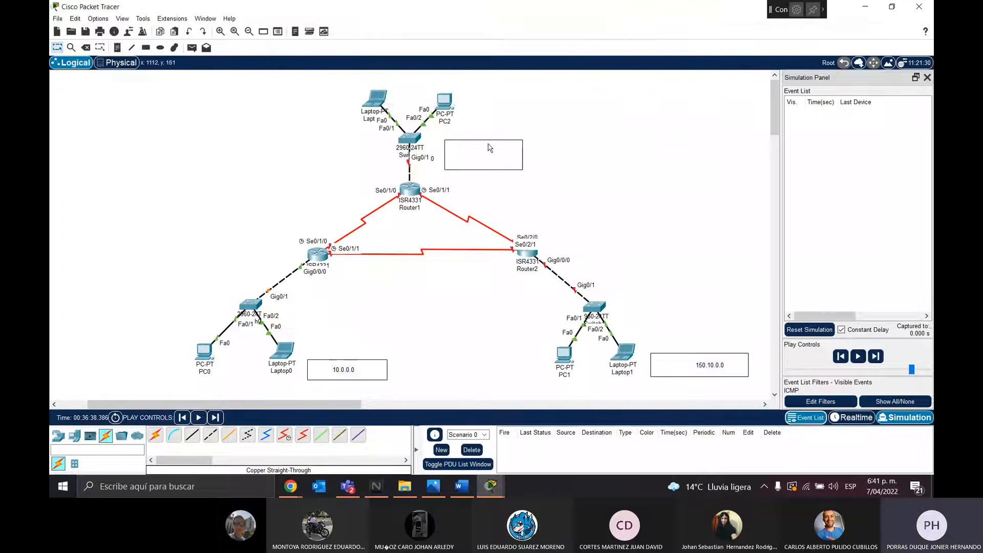
left_click_drag(497, 158, 520, 107)
left_click(520, 103)
type("200.10.")
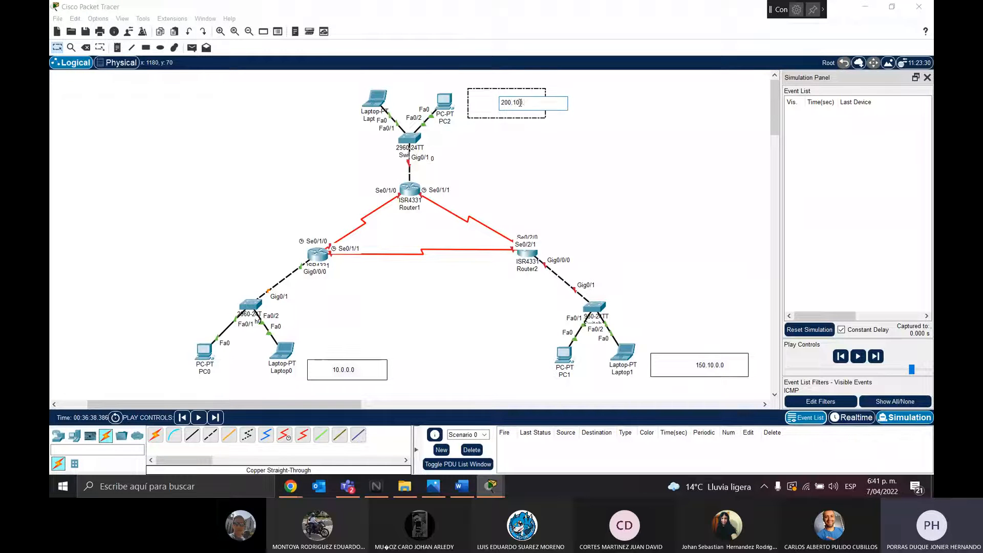
type(".1.0")
left_click(580, 136)
mouse_move(499, 110)
left_mouse_down()
mouse_move(488, 99)
mouse_move(509, 98)
left_mouse_up()
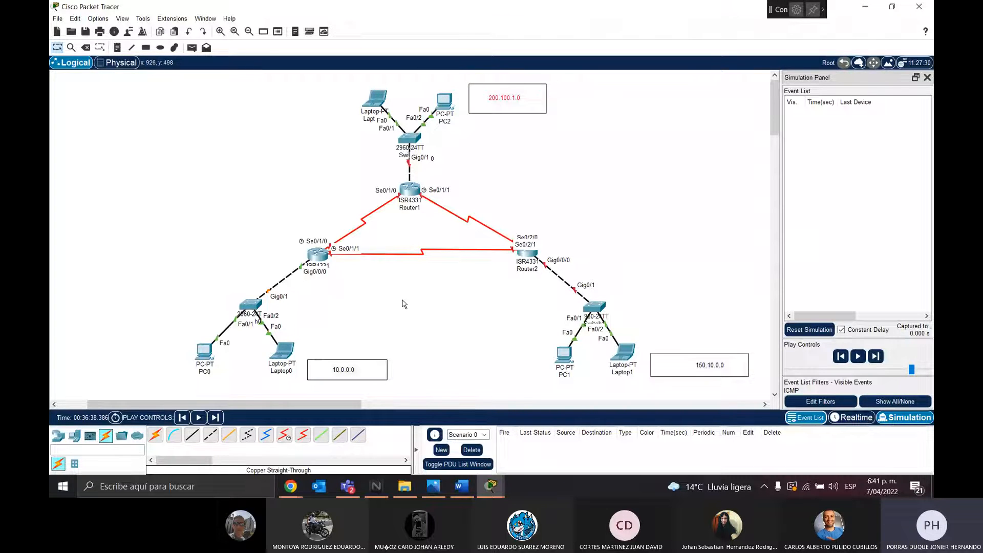
Return to Router0's command line and try to assign the interface address with ip address 10.0.0.1, without a mask
left_click(510, 491)
mouse_move(499, 487)
left_click(566, 433)
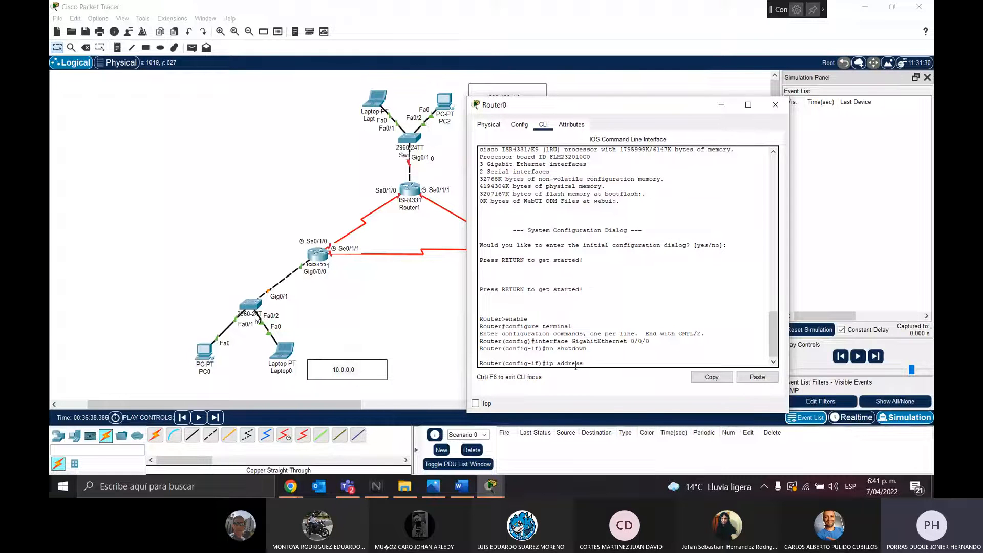
type("ip")
type("0.0.0.1")
key("Return")
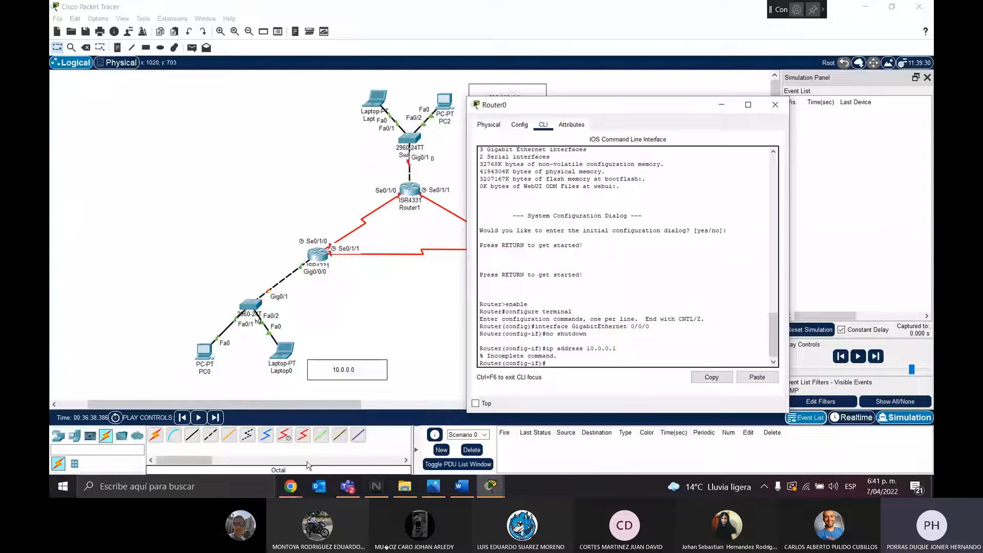
Assign Router0's GigabitEthernet 0/0/0 interface its address and mask with ip address 10.0.0.1 255.0.0.0
left_click(290, 485)
mouse_move(490, 485)
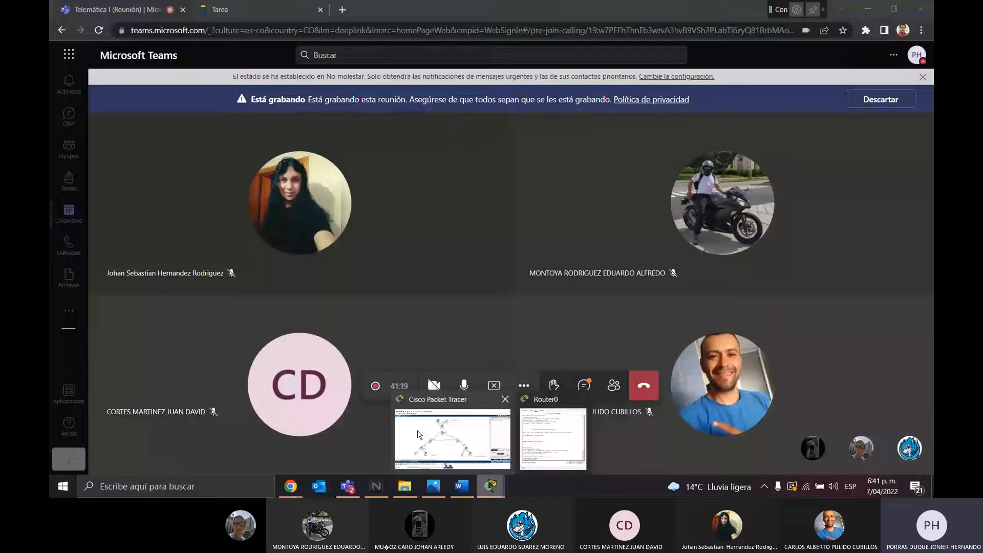
left_click(553, 435)
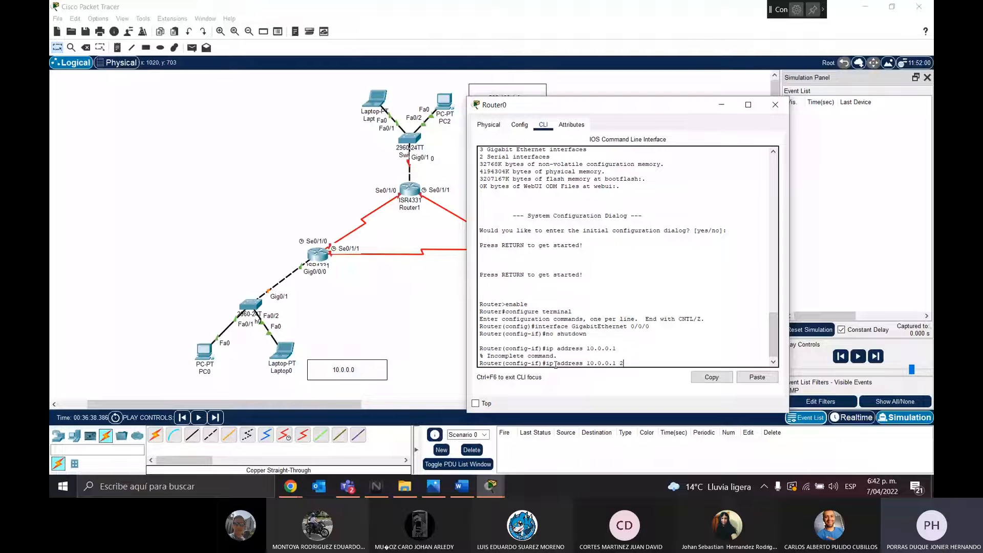
type("55.0.0.0")
key("Return")
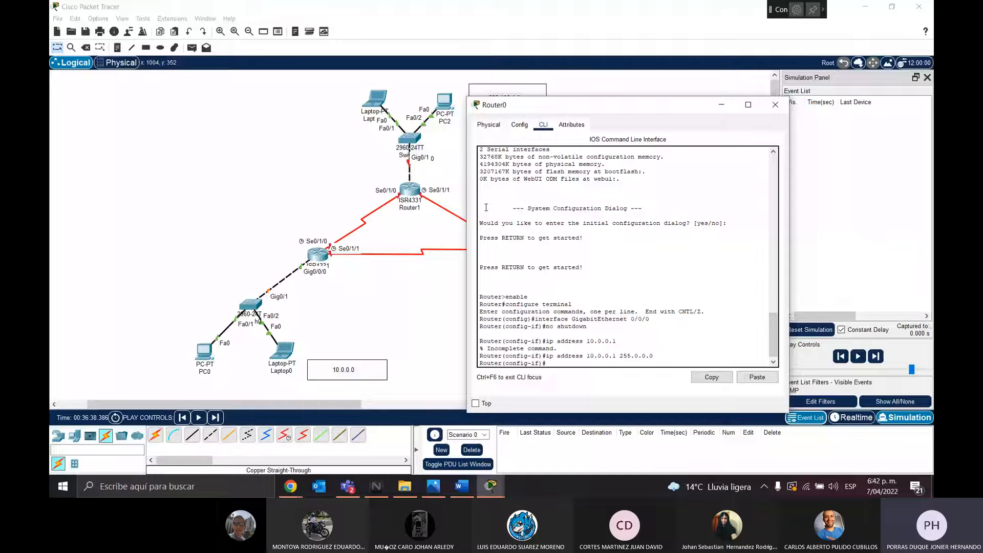
Test the link by simulating a simple PDU from PC0 to Router0, and delete the test scenario
left_click(192, 47)
left_click(205, 352)
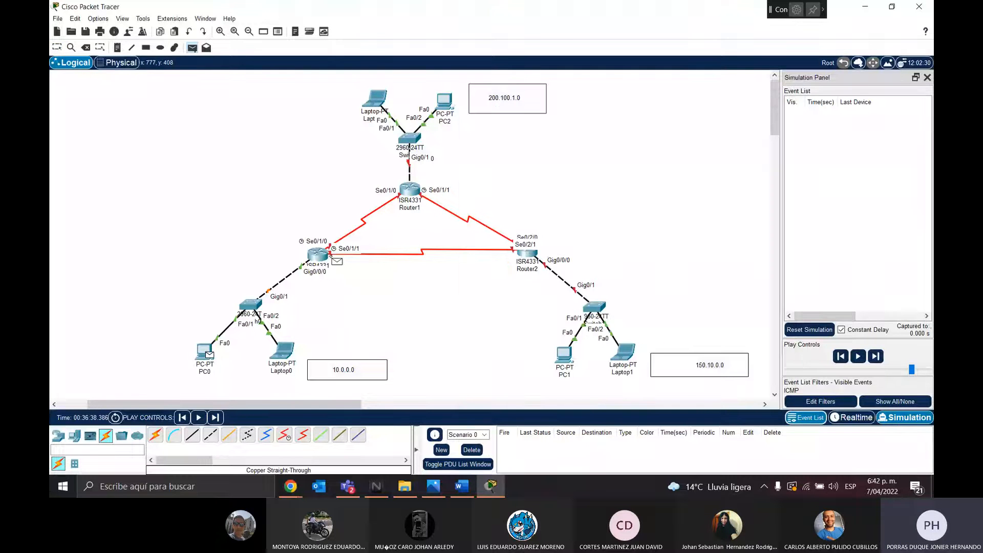
left_click(331, 256)
left_click(876, 356)
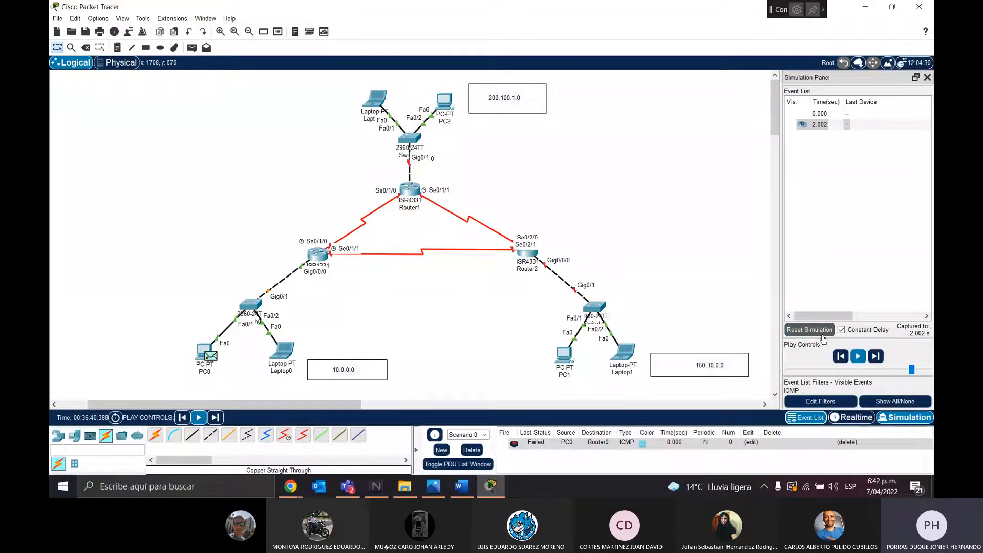
left_click(862, 359)
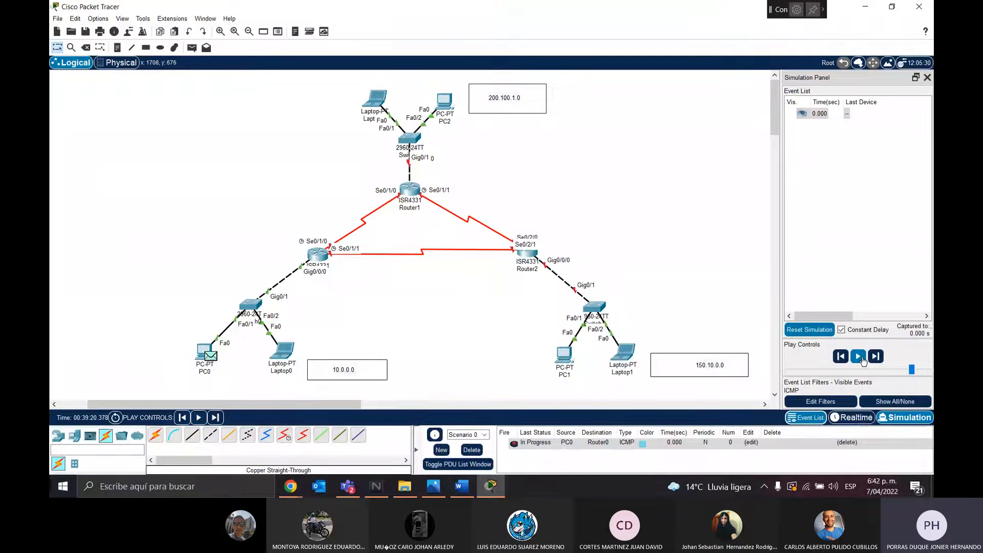
left_click(858, 358)
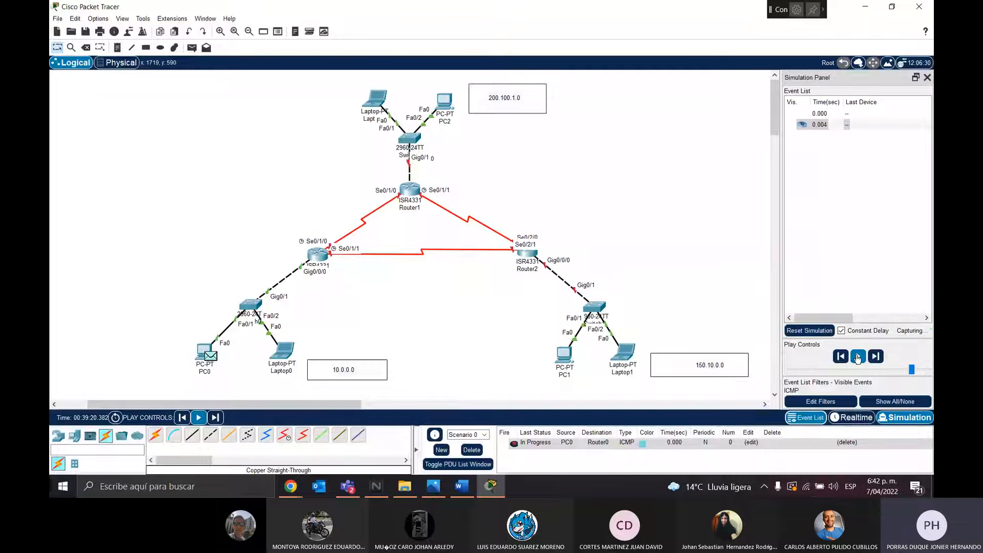
left_click(858, 358)
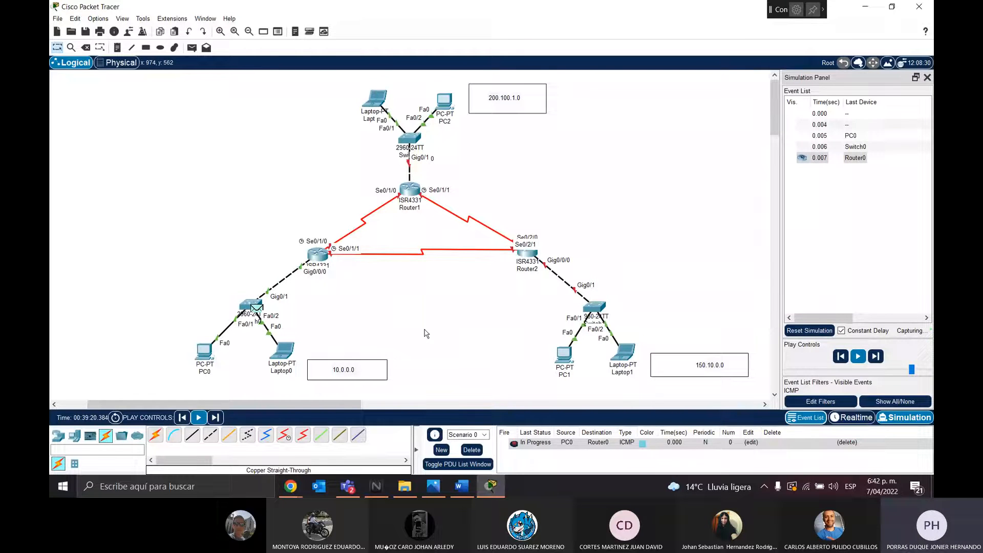
left_click(476, 454)
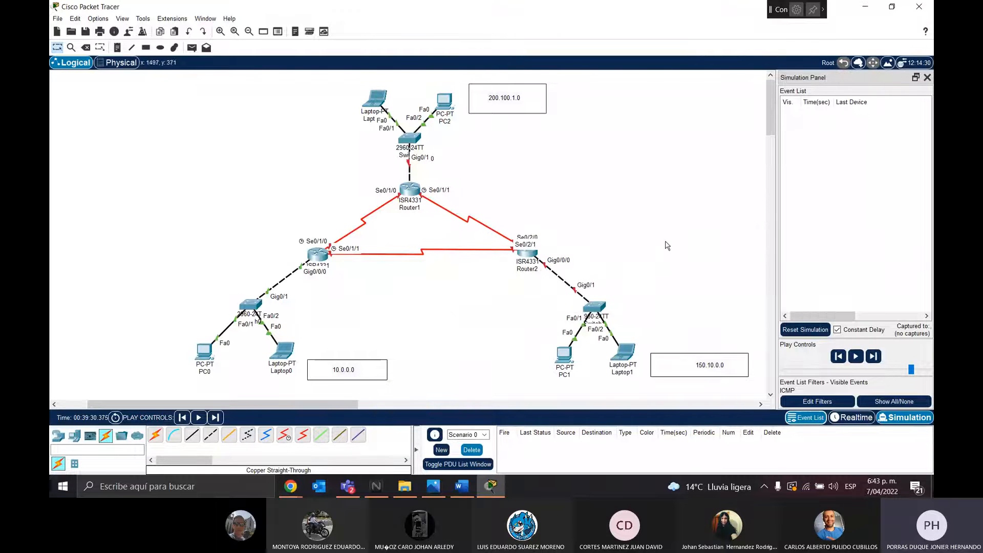
Open Router2's command-line interface, with its window moved aside so the left LAN stays in view
left_click(530, 254)
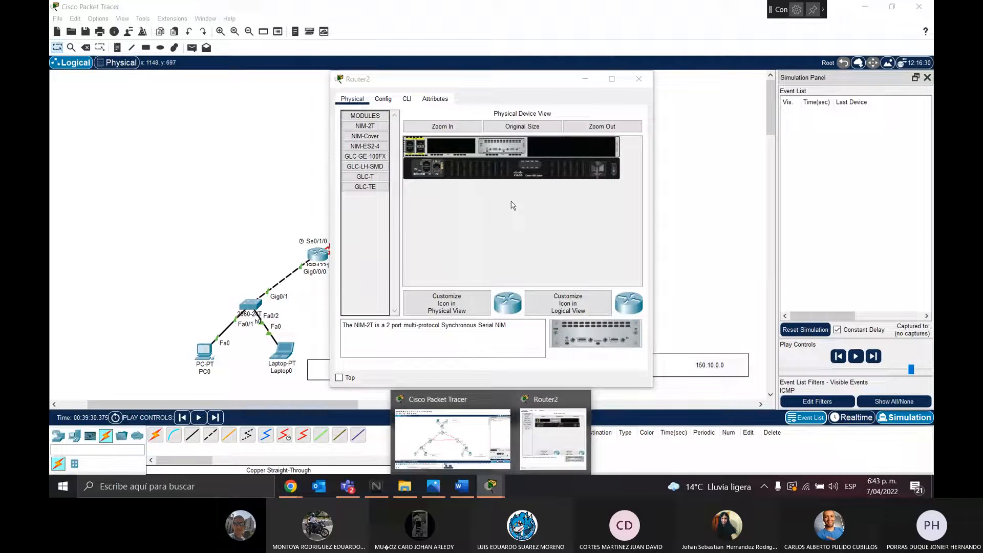
left_click_drag(440, 81, 615, 106)
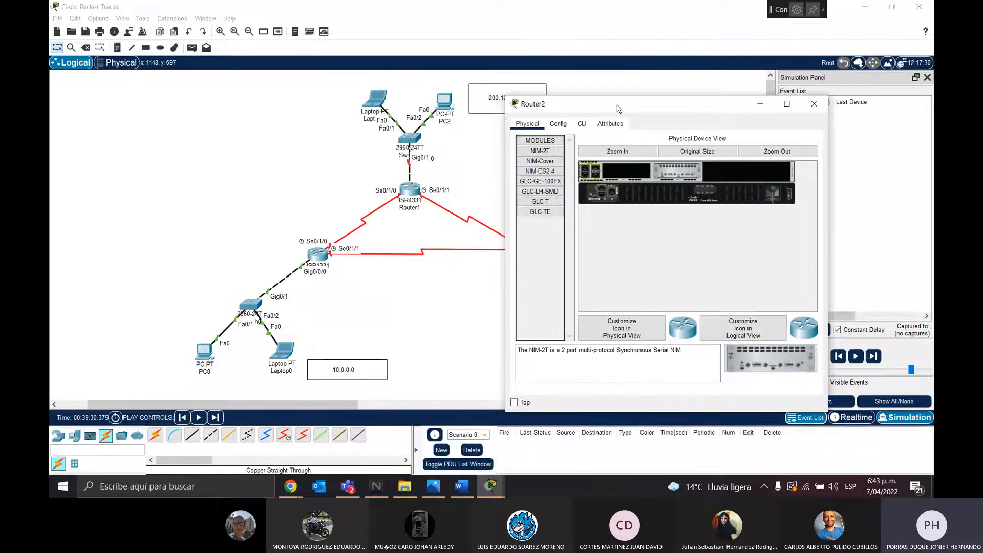
left_click(582, 124)
key("Return")
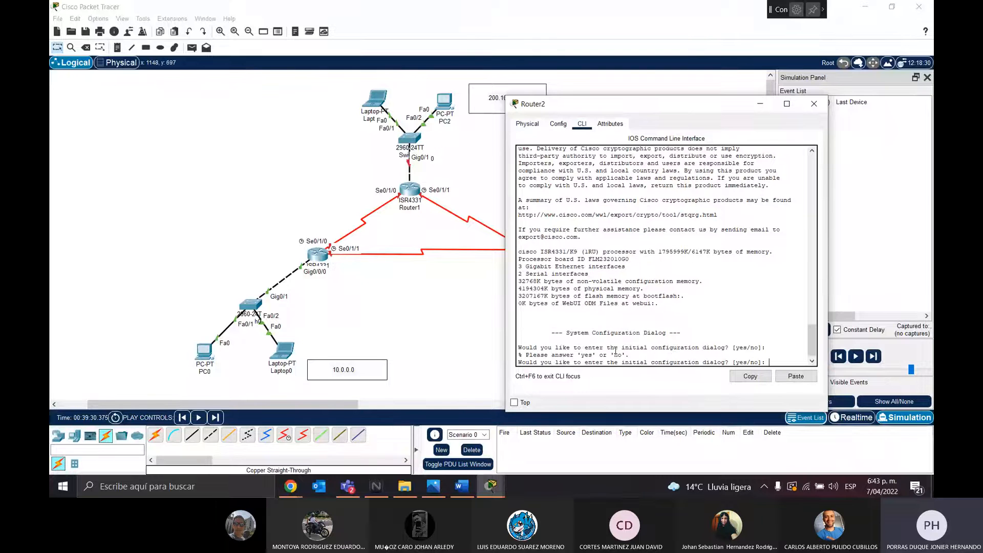
key("Return")
Accept Router2's initial configuration dialog and basic management setup, keep the default host name and enter the enable secret
type("yes")
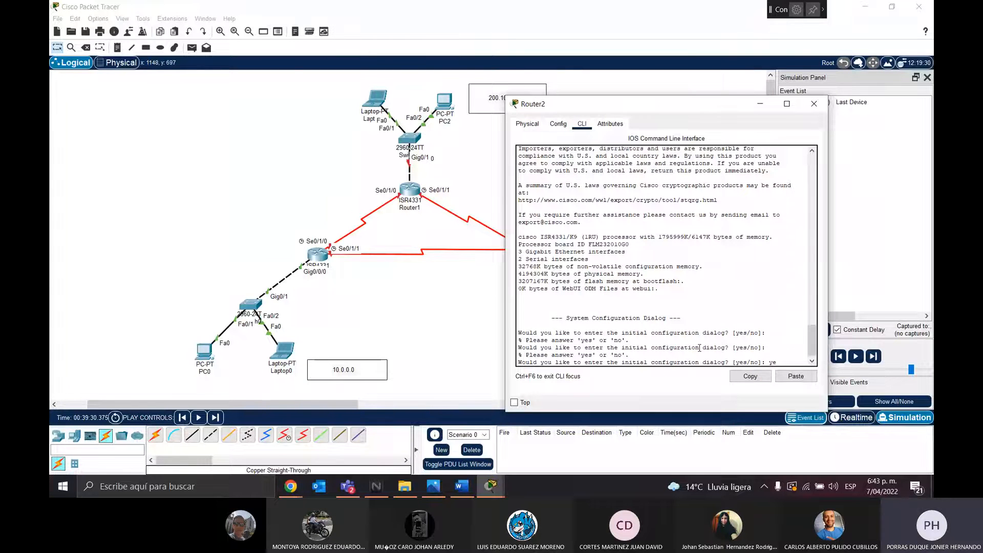
key("Return")
type("yes")
key("Return")
key("Return")
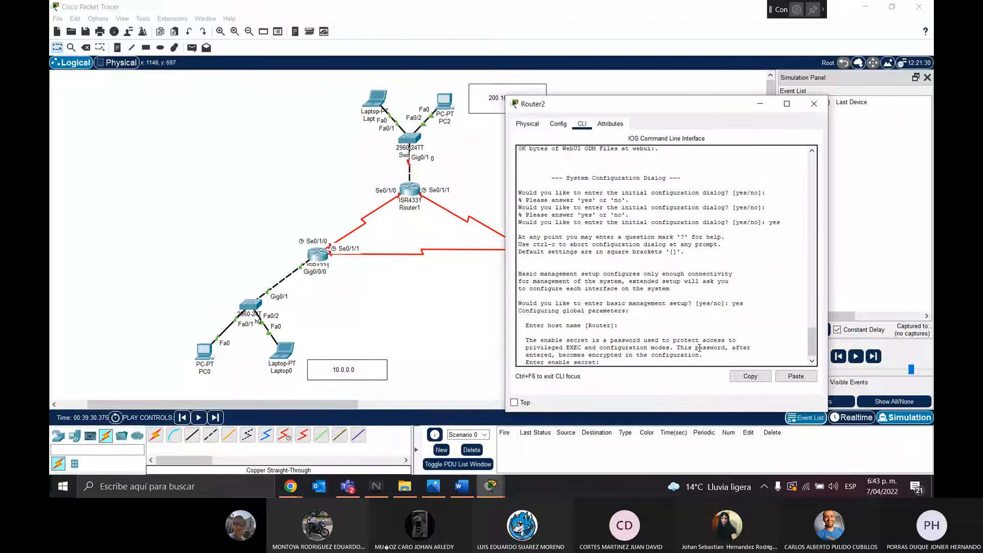
type("no")
key("Return")
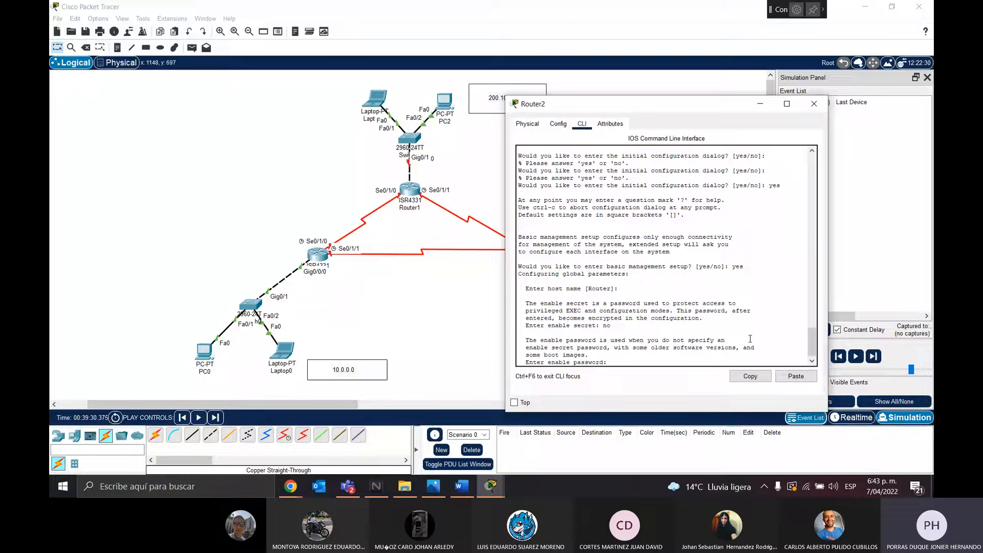
left_click(814, 103)
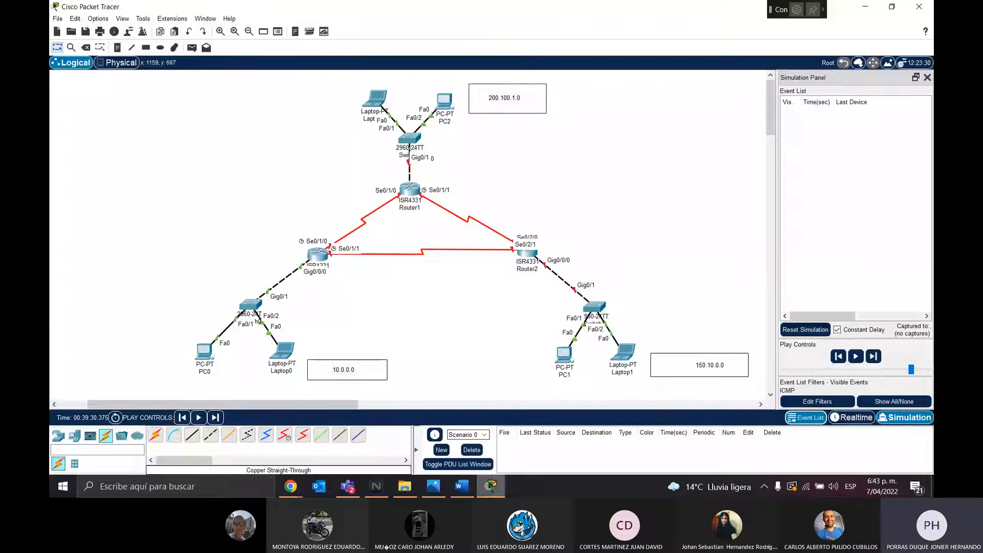
Reopen Router2's command line, enter the enable password and abort the setup dialog to reach the Router> prompt
left_click(526, 254)
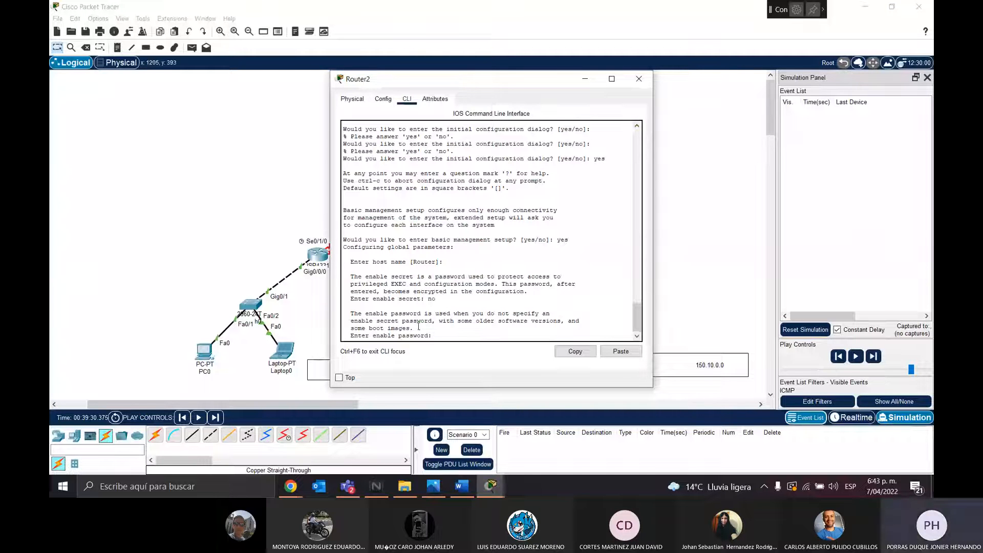
key("Return")
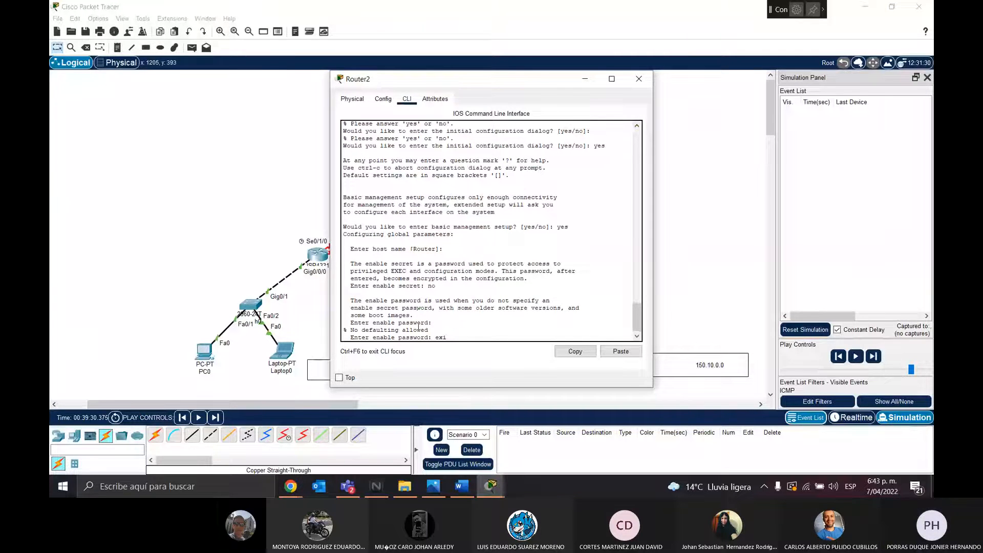
type("exit")
key("Return")
key("ctrl+c")
key("Return")
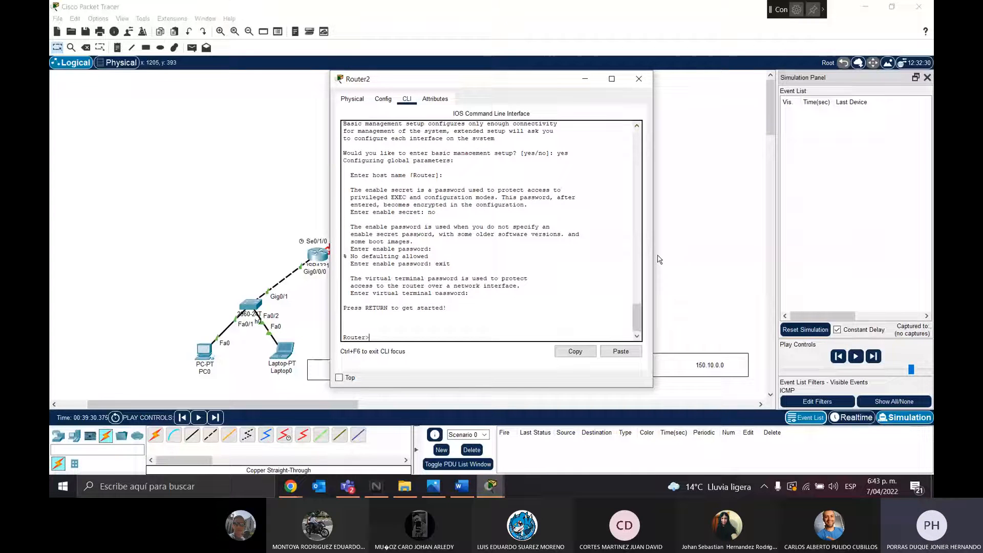
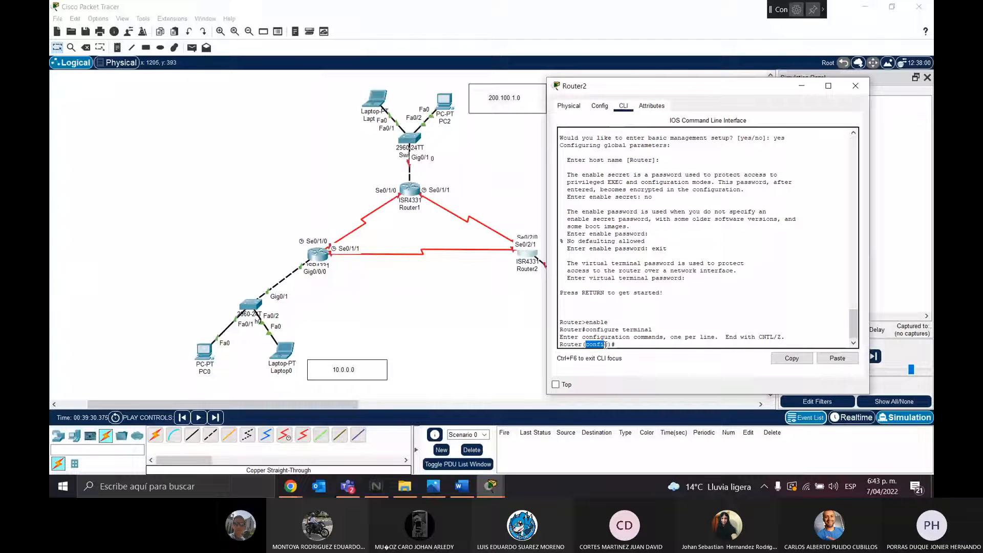
Move Router2's window clear of its own LAN and enter interface configuration mode with interface Gig 0/0/0
left_click(622, 238)
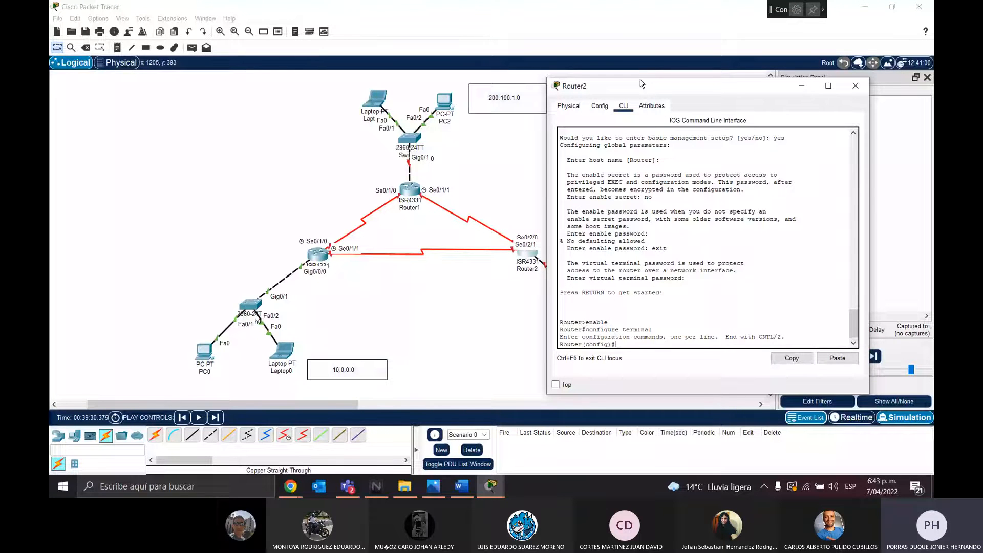
left_click_drag(640, 83, 285, 112)
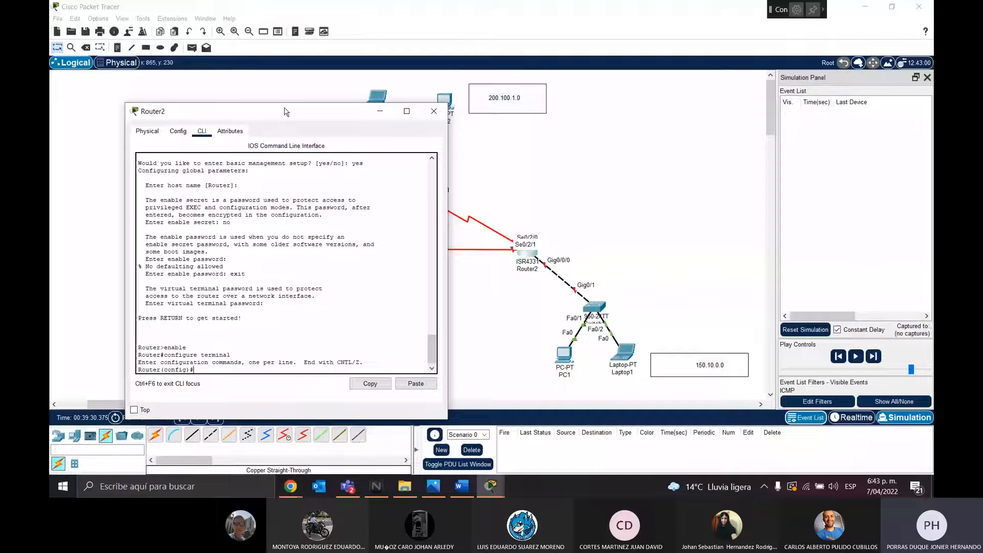
type("interface GigabitEthernet")
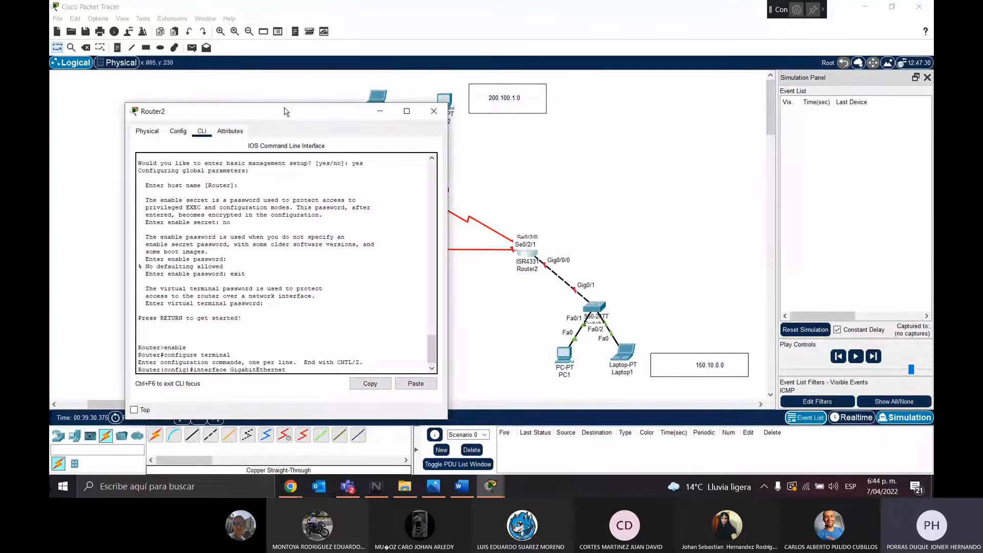
key("BackSpace")
key("BackSpace")
key("BackSpace")
key("BackSpace")
key("BackSpace")
key("BackSpace")
key("BackSpace")
key("BackSpace")
key("BackSpace")
key("BackSpace")
key("BackSpace")
key("BackSpace")
key("BackSpace")
key("BackSpace")
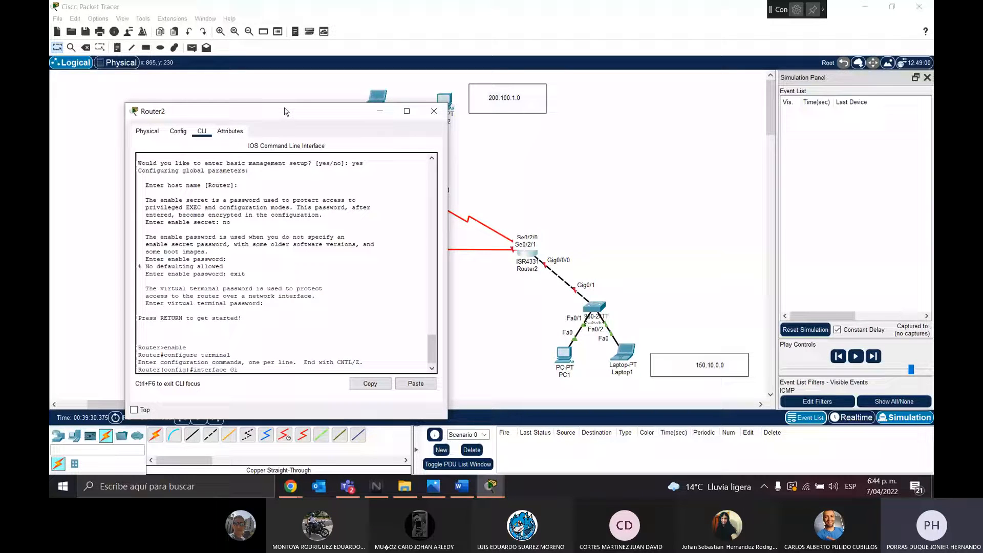
type("g 0/0/0")
key("Return")
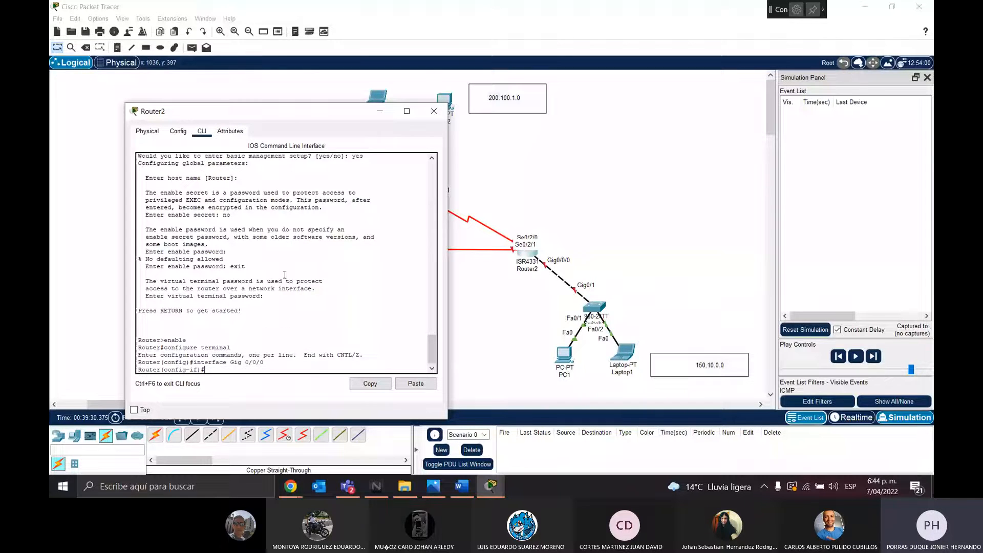
Bring up Router2's GigabitEthernet 0/0/0 interface with no shutdown
type("no shutd")
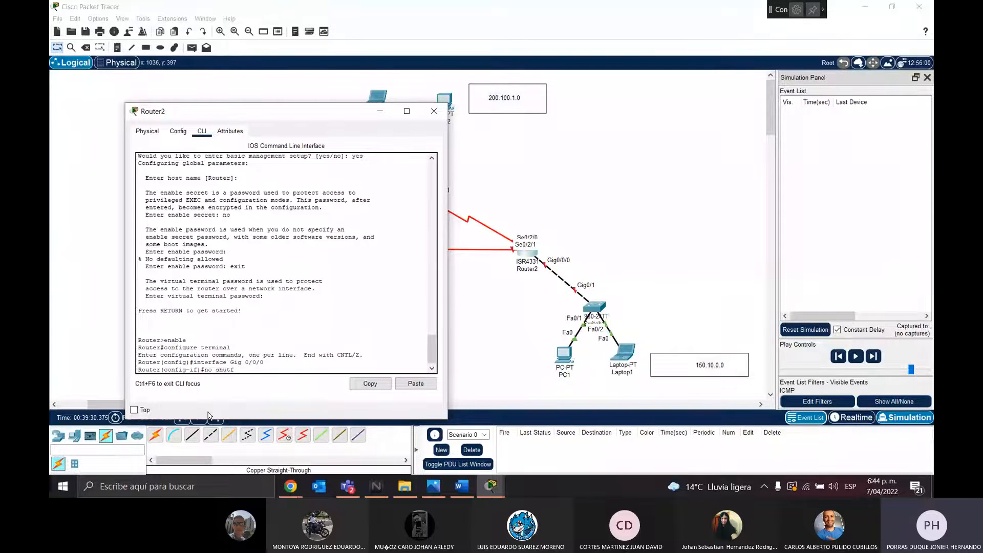
type("own")
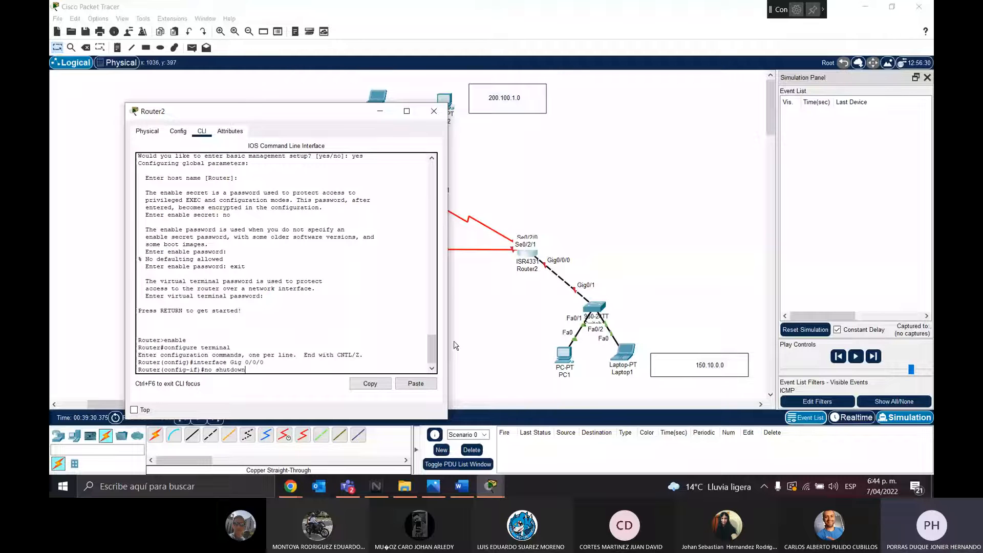
key("Return")
mouse_move(201, 111)
left_mouse_down()
mouse_move(724, 108)
mouse_move(128, 112)
mouse_move(212, 117)
left_mouse_up()
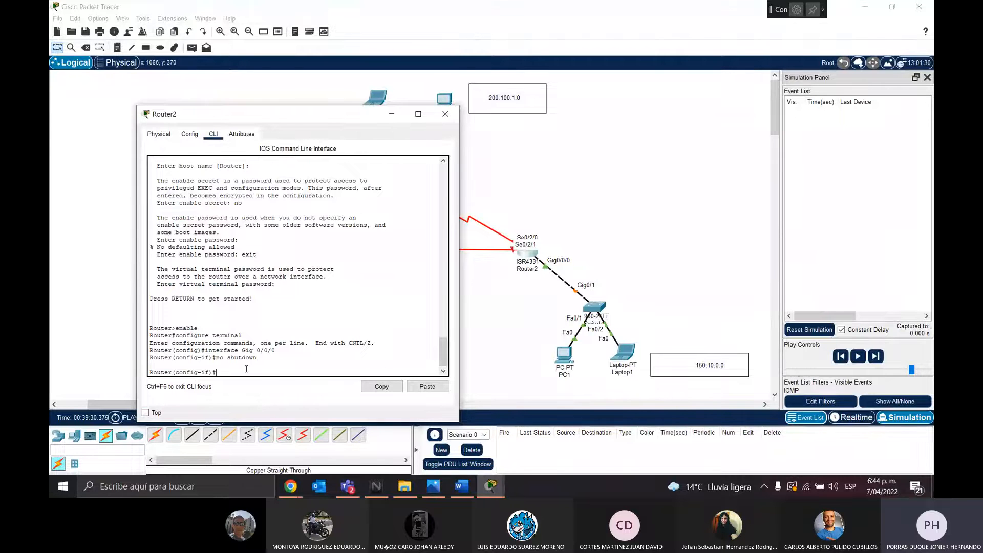
Begin Router2's interface address command with ip address 150.10.0.1, leaving it unsubmitted
left_click(445, 114)
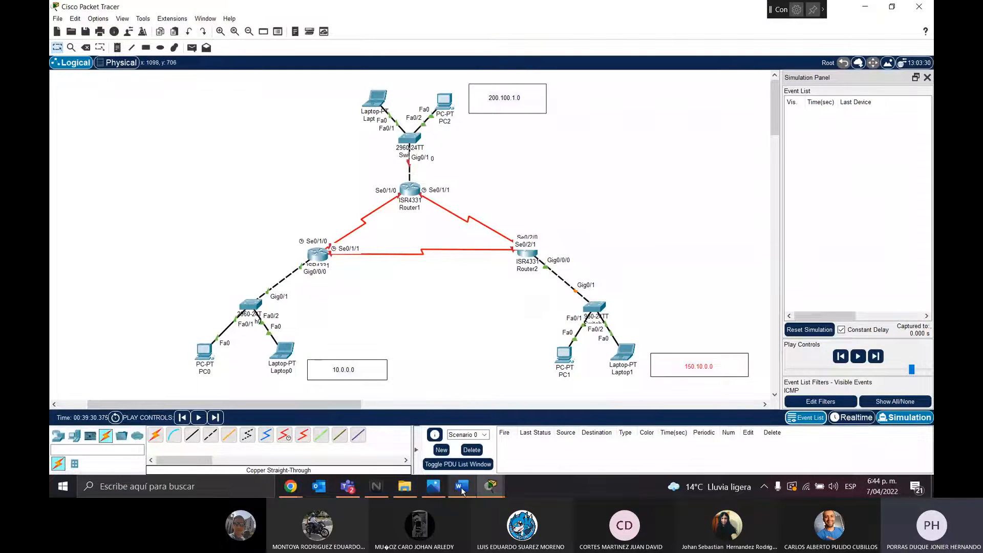
mouse_move(496, 494)
left_click(505, 420)
type("outer(config-if)#no shutdown")
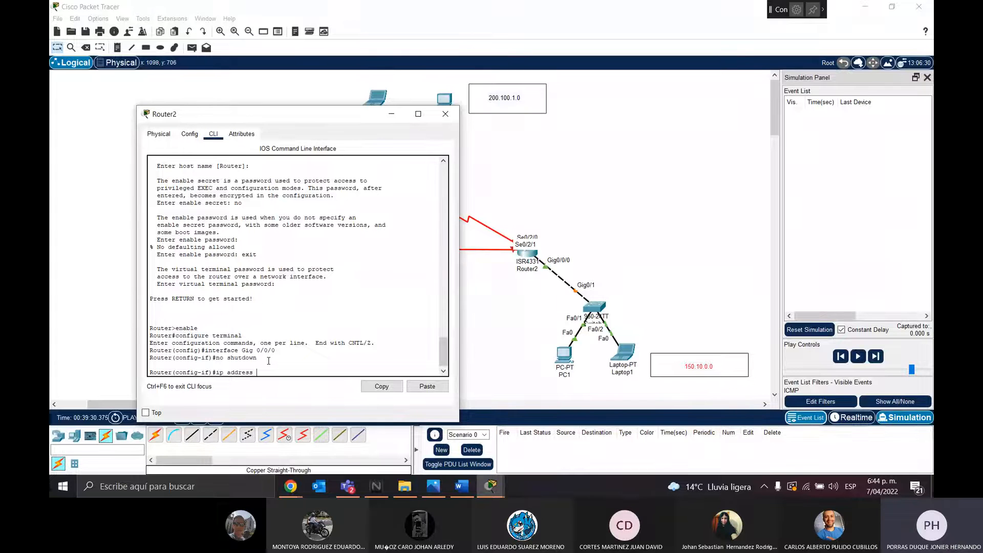
type("50.10.0.1")
Check PC1's IP configuration for the subnet mask used in the 150.10.0.0 LAN
left_click(445, 114)
left_click(562, 354)
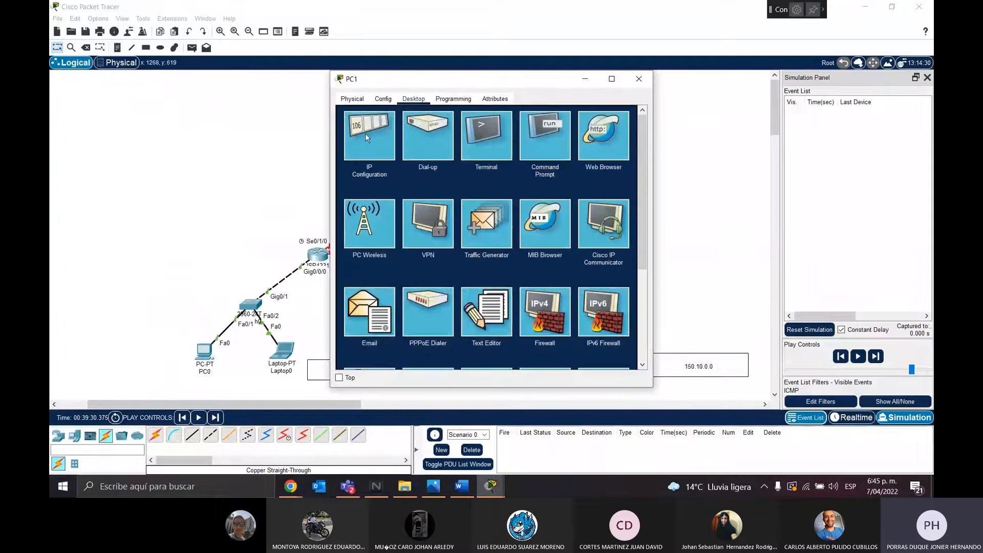
left_click(398, 139)
left_click(638, 78)
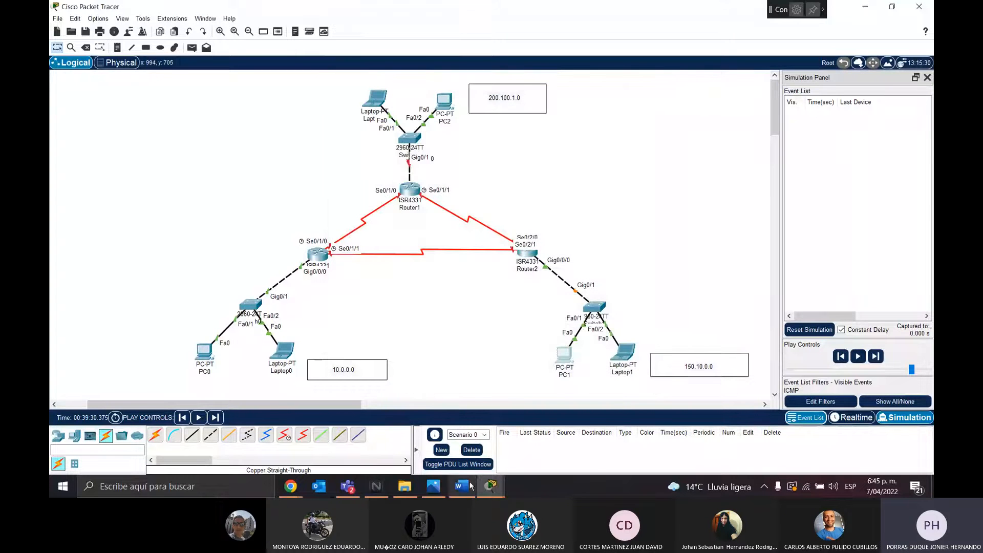
Return to Router2's command line, complete the address command with mask 255.255.0.0 and run it
mouse_move(500, 490)
left_click(553, 435)
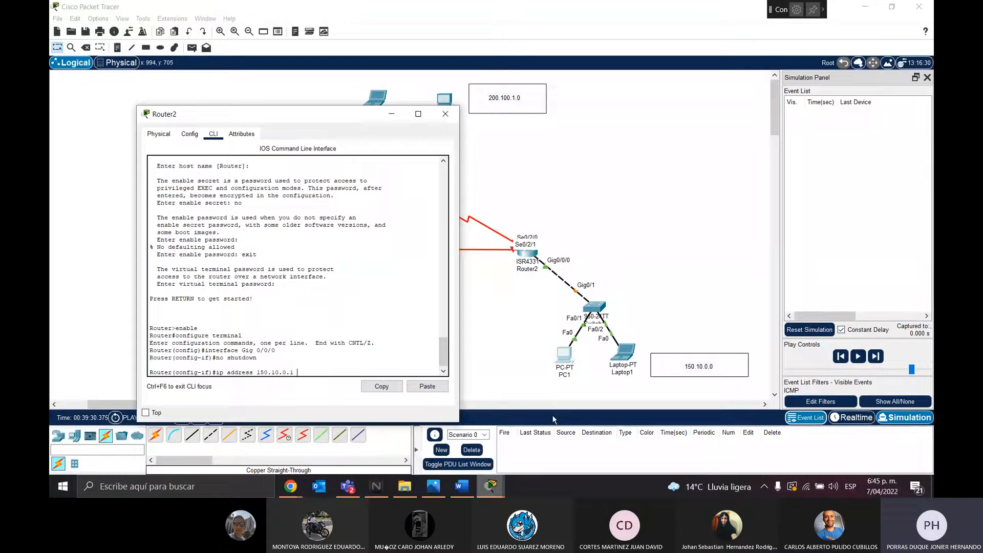
type("255.")
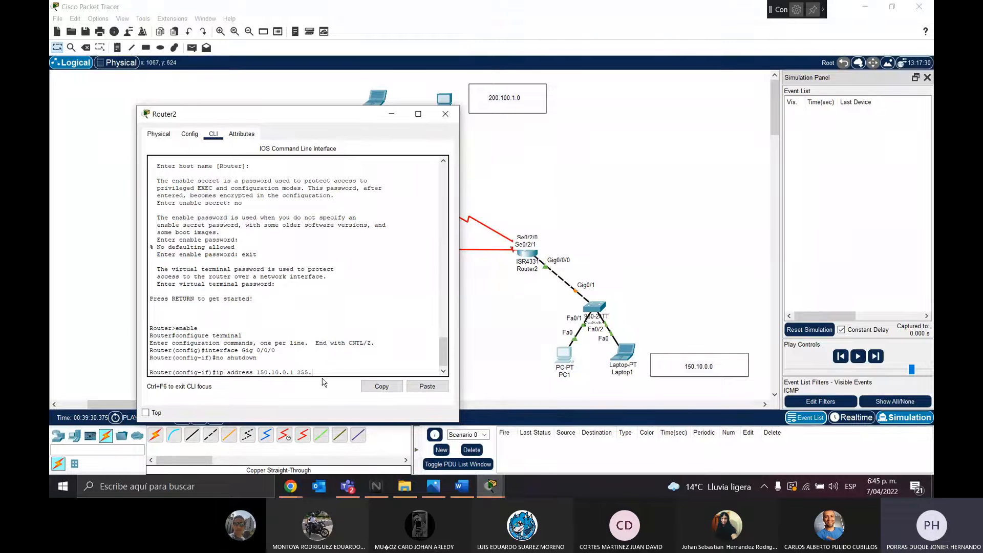
type("255.0.0")
left_click_drag(354, 375, 297, 374)
key("Return")
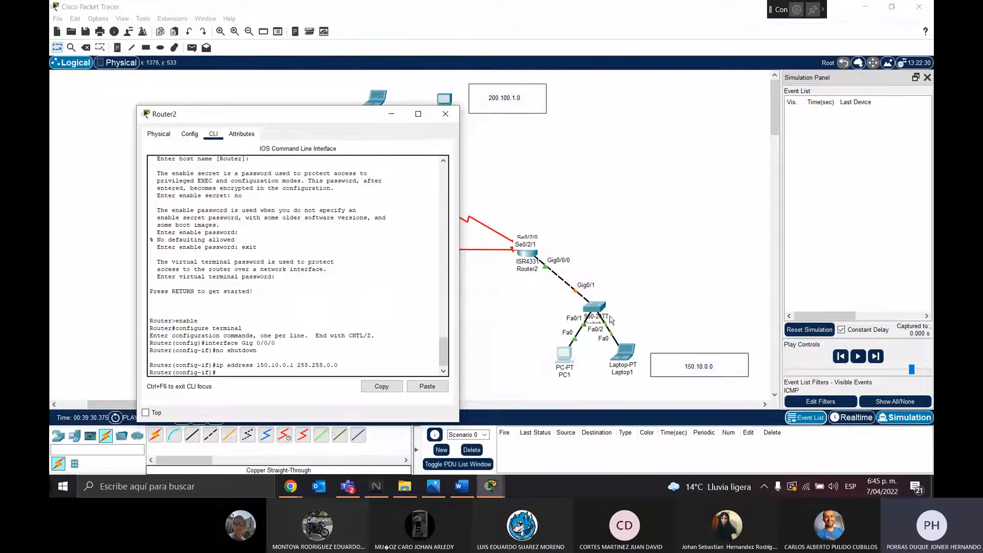
Send a simple PDU from Laptop1 to Router2 and play the simulation
left_click(445, 113)
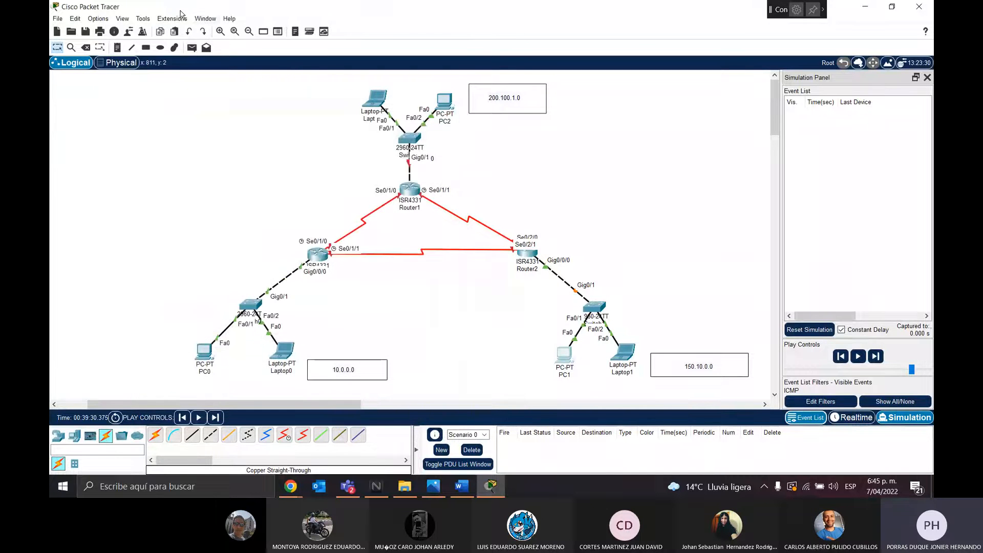
left_click(192, 47)
left_click(622, 343)
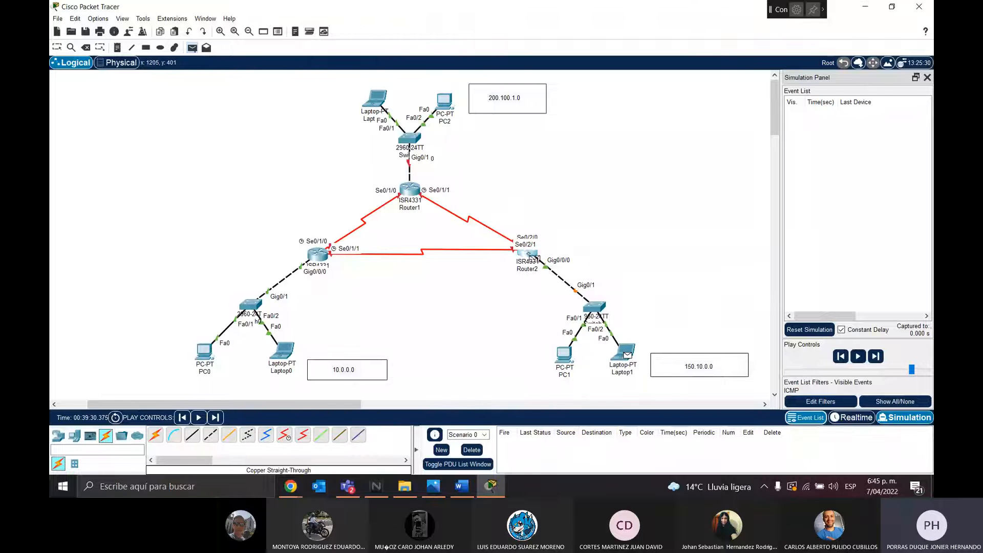
left_click(527, 254)
left_click(857, 356)
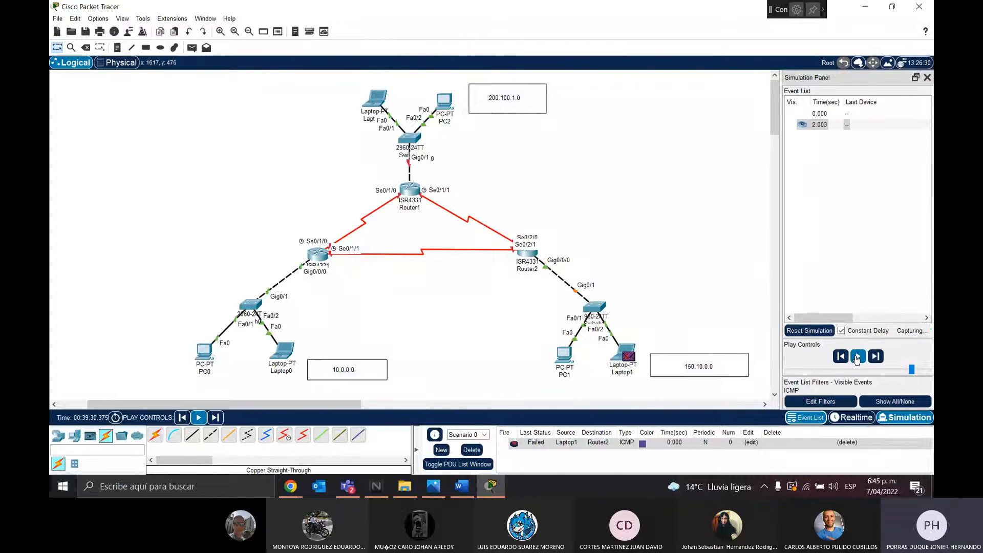
left_click(857, 357)
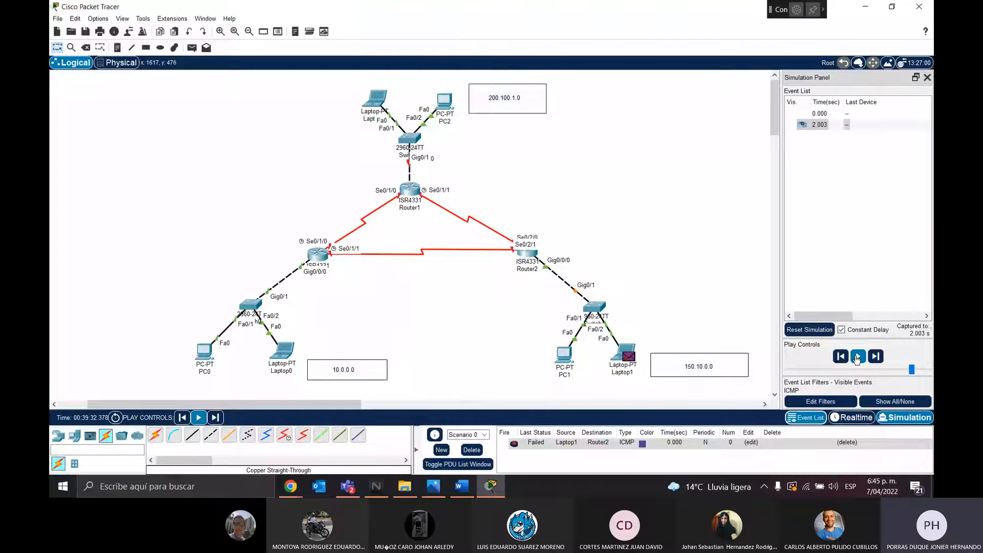
Reset the simulation and replay the Laptop1 to Router2 PDU test
left_click(810, 329)
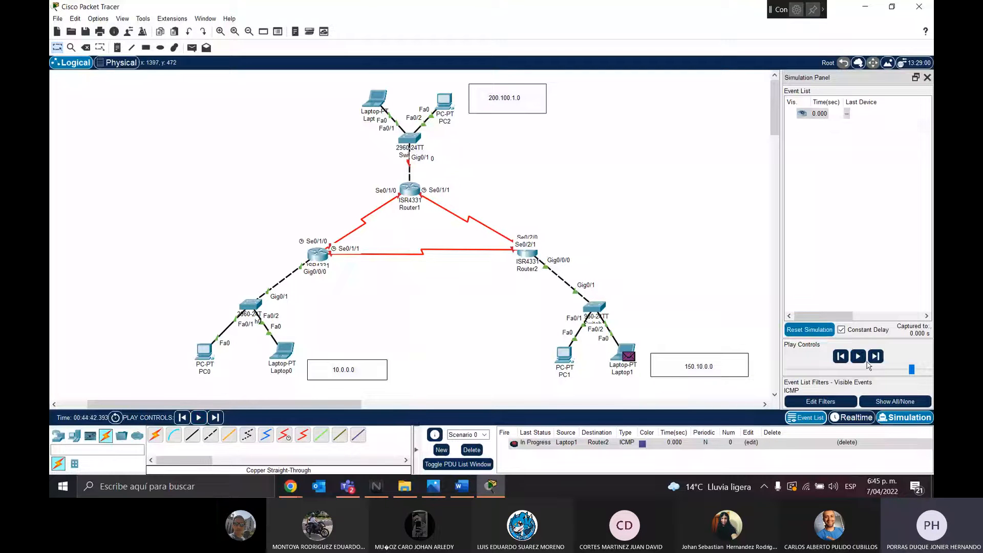
left_click(860, 358)
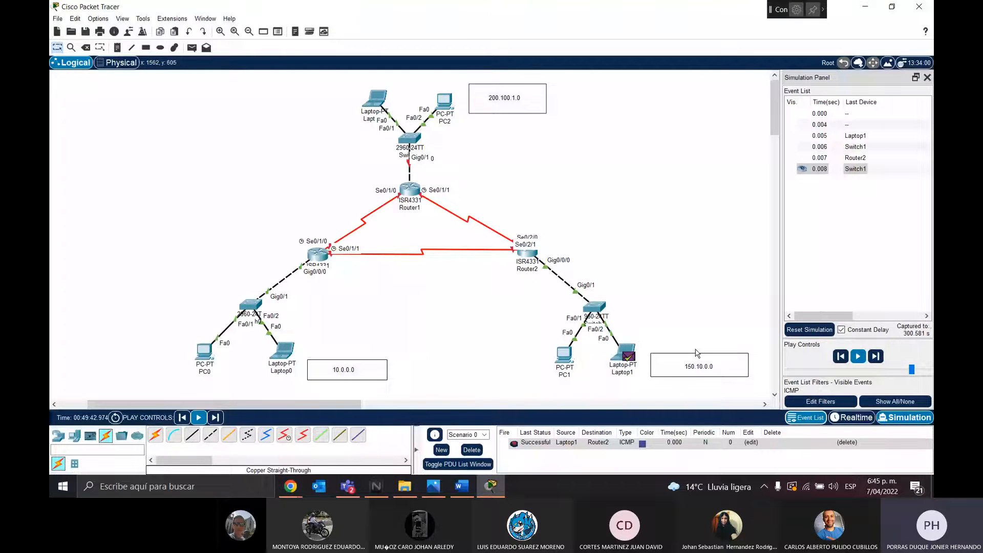
left_click(490, 259)
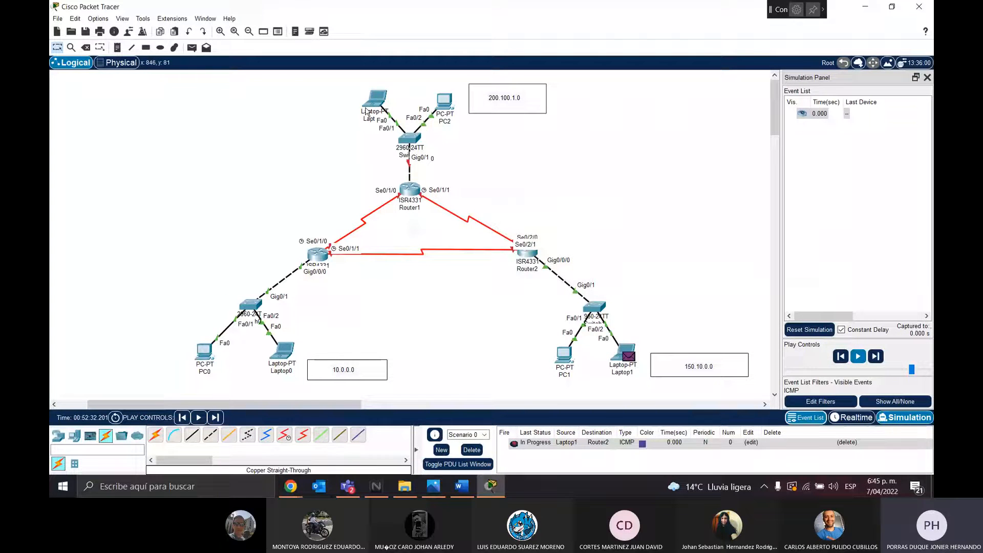
Select Router1 with its whole 200.100.1.0 LAN and label, and shift the group slightly right in the topology
left_click_drag(598, 71, 335, 198)
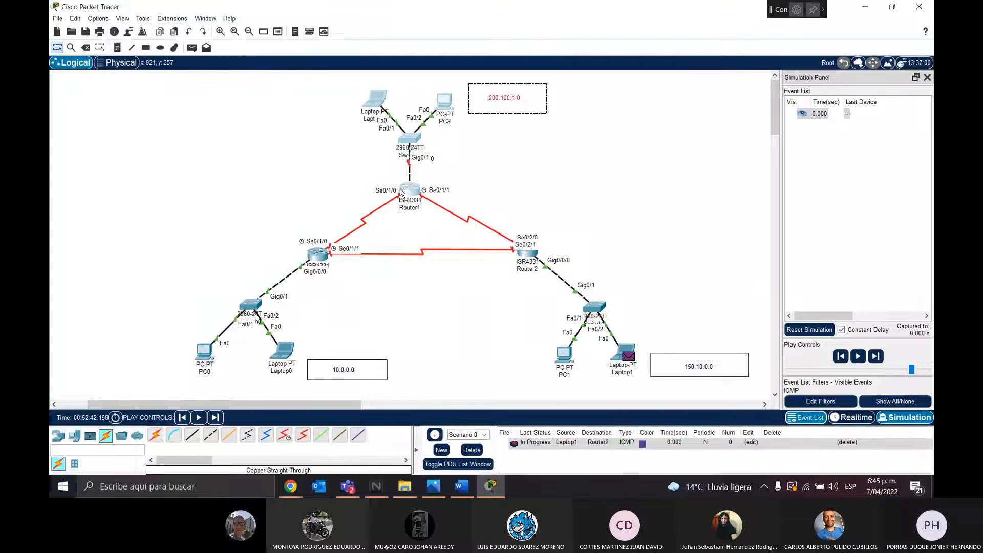
mouse_move(401, 192)
left_mouse_down()
mouse_move(427, 190)
mouse_move(414, 190)
left_mouse_up()
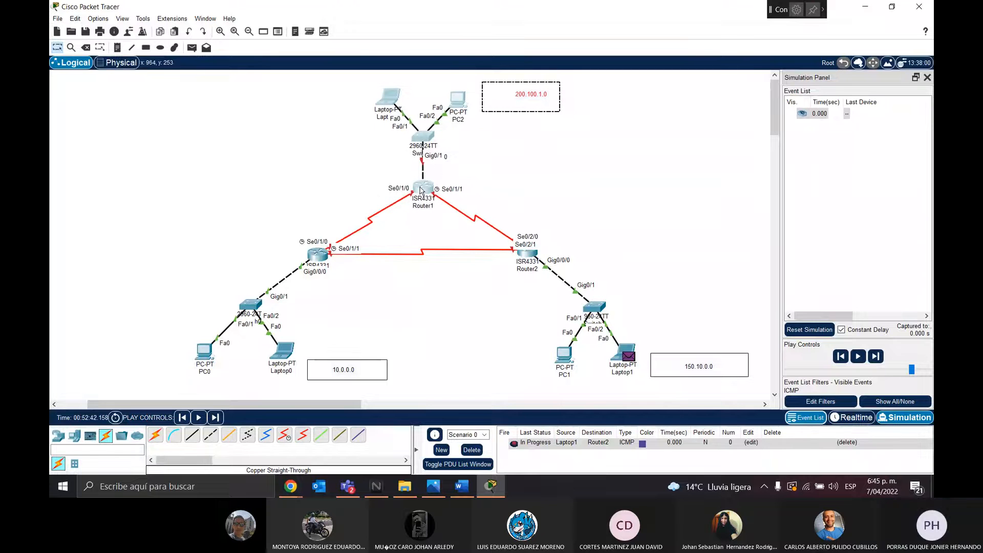
left_click(605, 180)
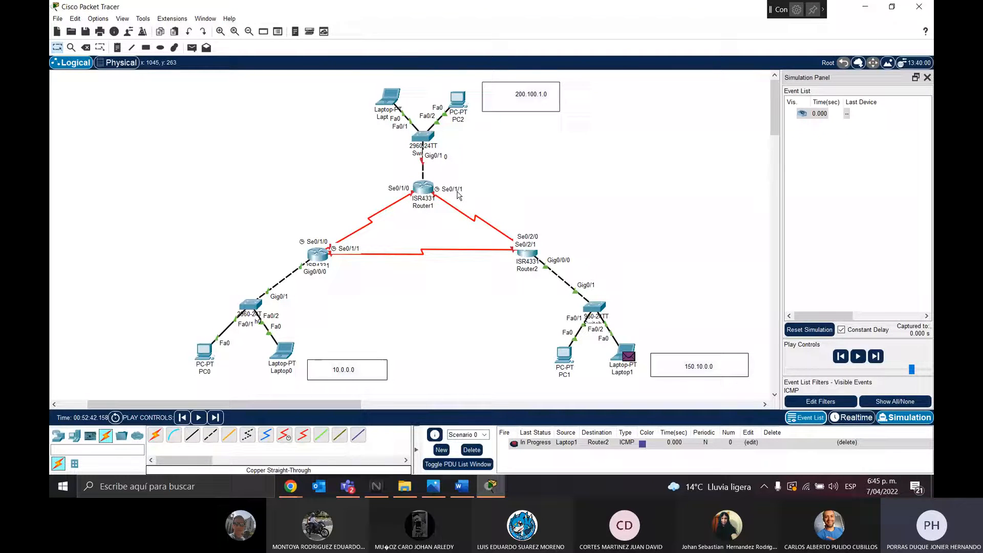
Open Router1's command line and decline the initial configuration dialog with no
left_click(423, 189)
left_click(572, 206)
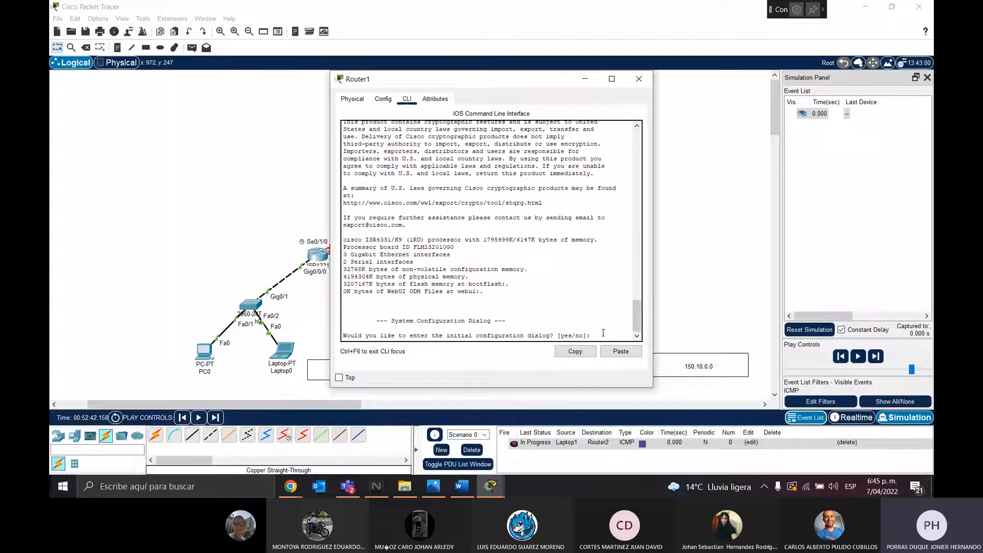
type("no")
key("Return")
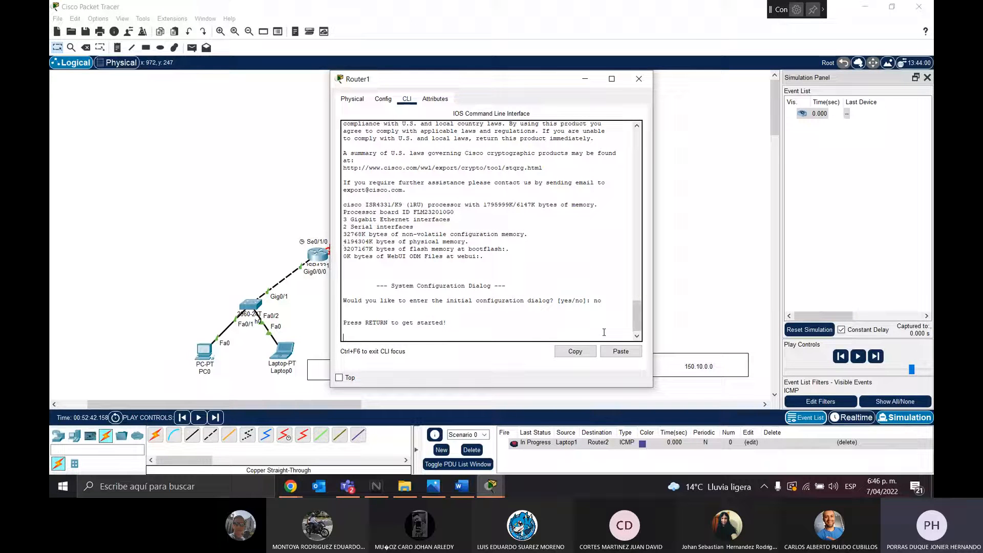
Enter privileged mode and then global configuration mode on Router1 with enable and conf term
key("Return")
left_click_drag(403, 85, 632, 124)
type("enable")
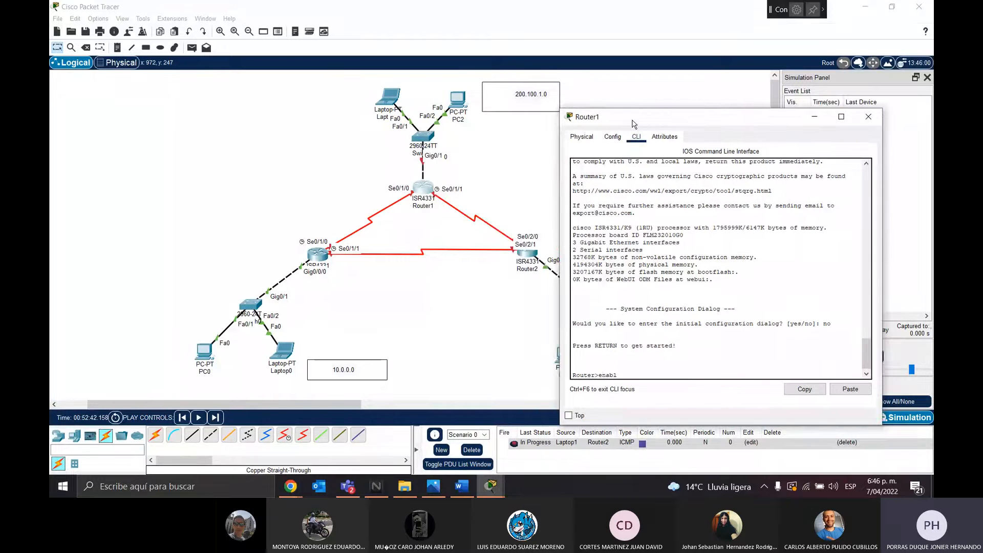
key("Return")
type("conf")
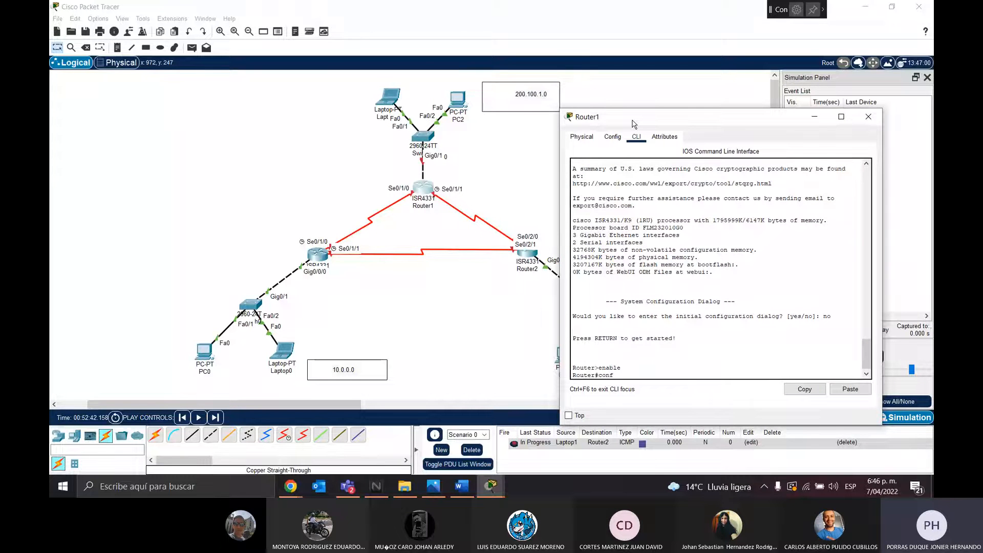
type(" term")
key("Return")
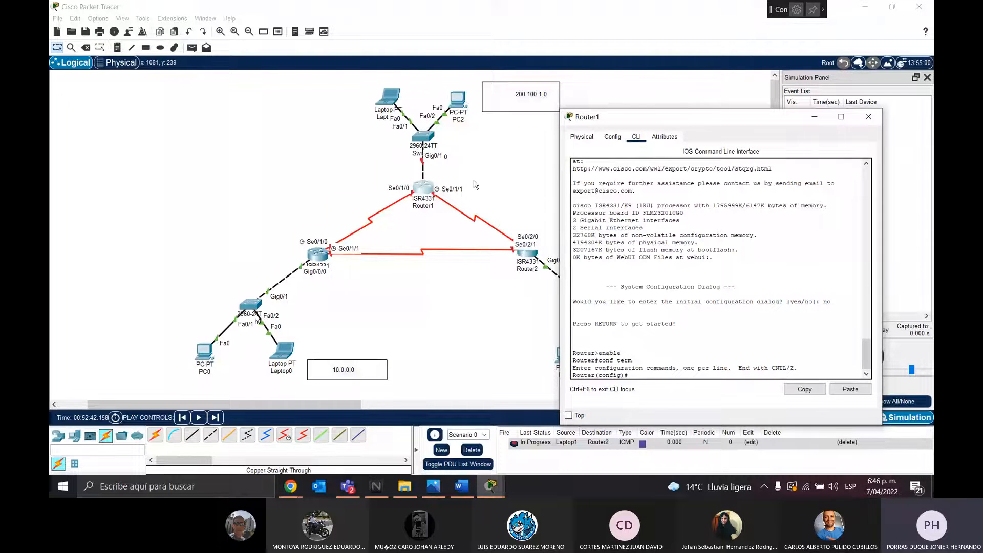
Shift the 200.100.1.0 LAN slightly upward above Router1 and bring its label back inside its rectangle
left_click(750, 86)
left_click_drag(365, 72, 588, 147)
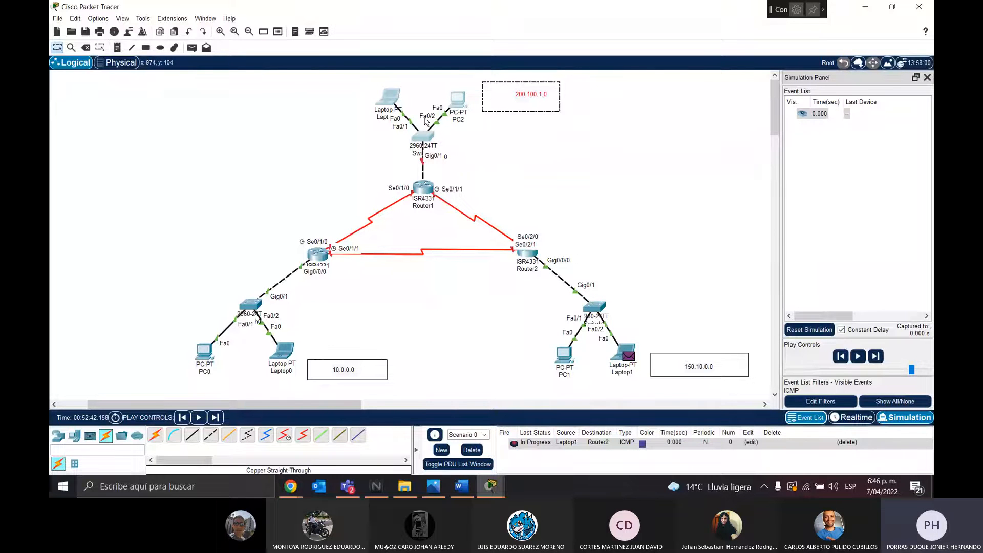
left_click_drag(424, 136, 429, 123)
left_click(517, 133)
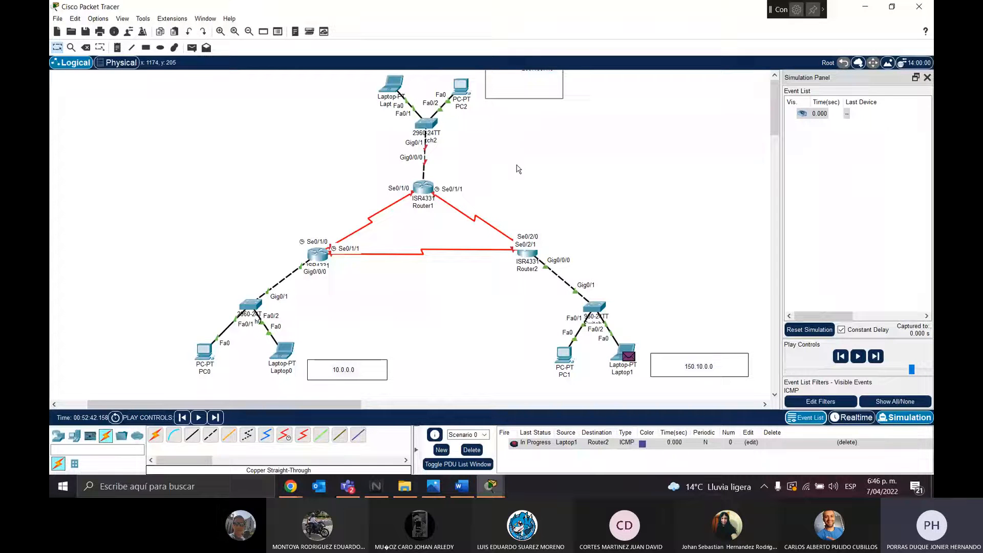
left_click(543, 92)
left_click_drag(543, 92, 541, 108)
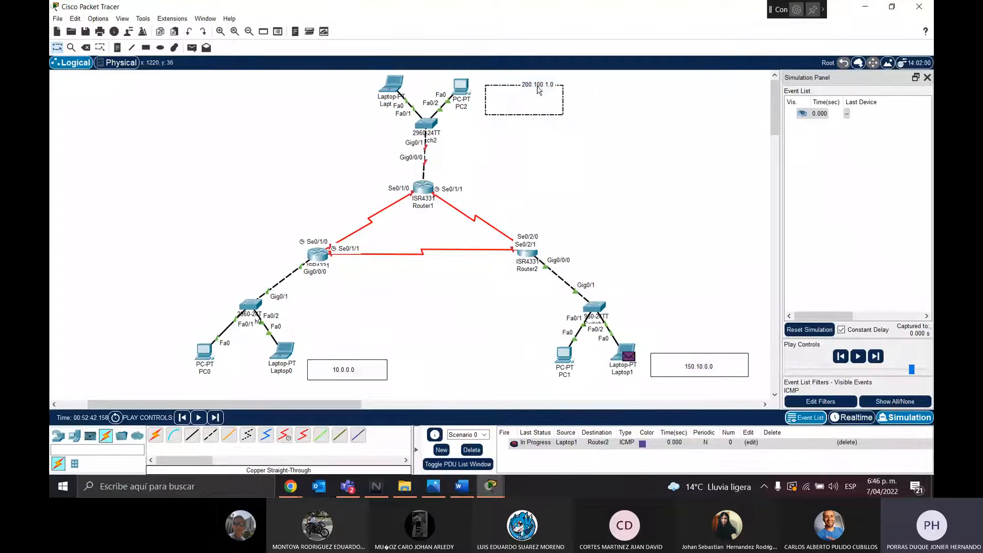
left_click(502, 153)
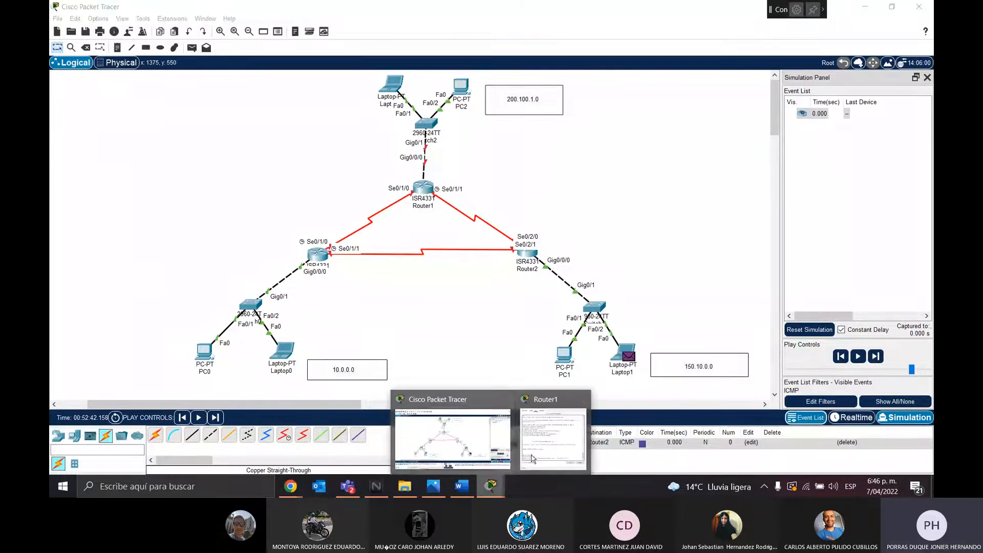
Return to Router1's command line and try to enter interface GigabitEthernet 0/1/0
left_click(544, 435)
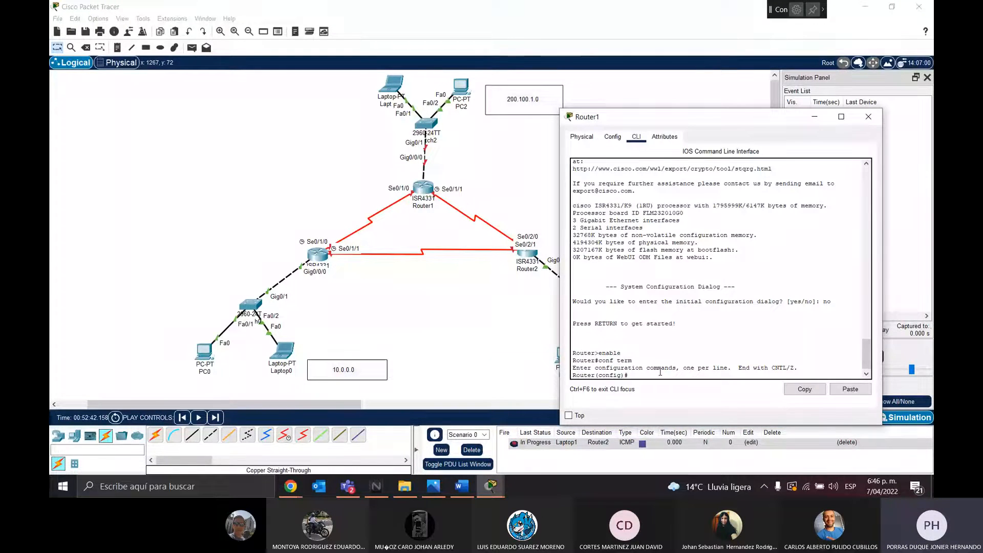
type("interface ")
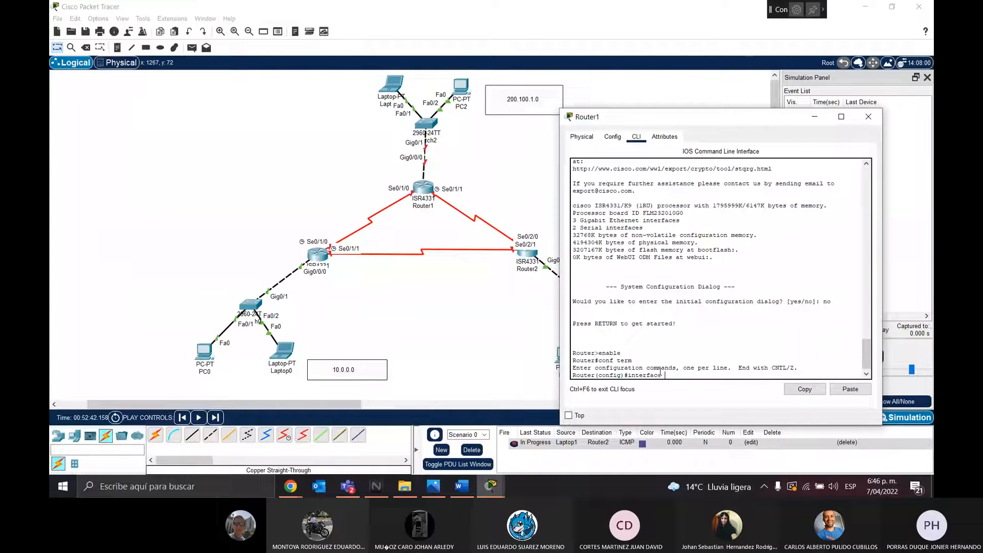
type("GigabitEthernet 0/")
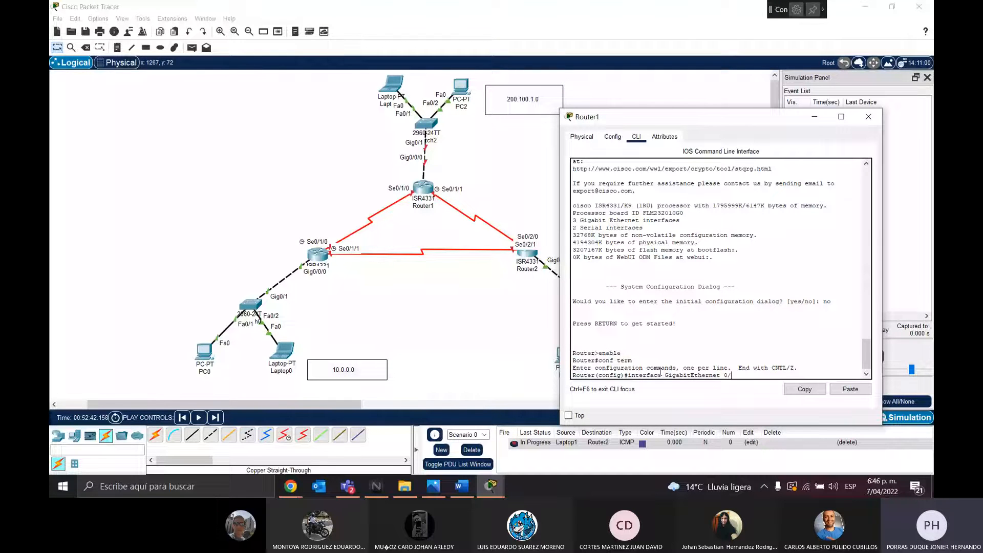
type("0/")
key("BackSpace")
type("/0")
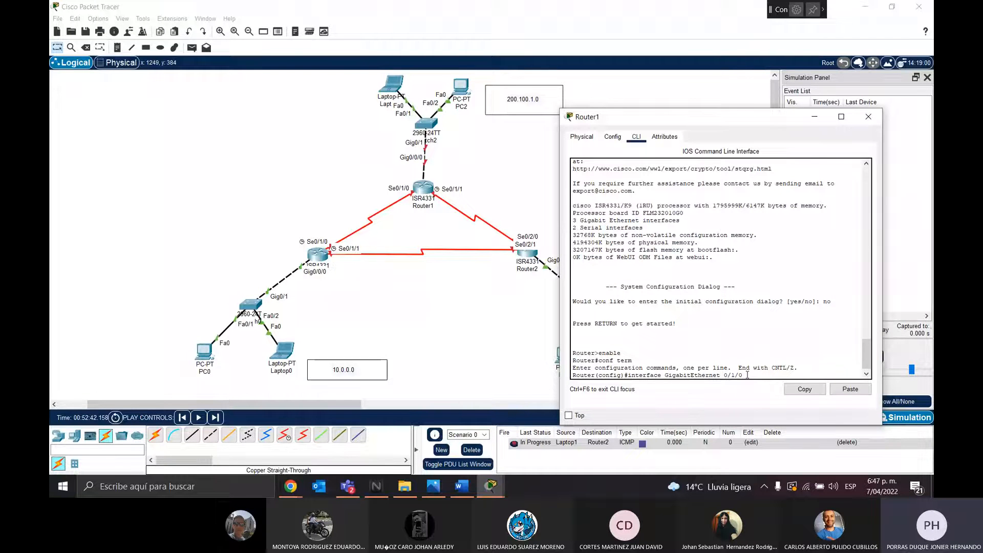
key("Return")
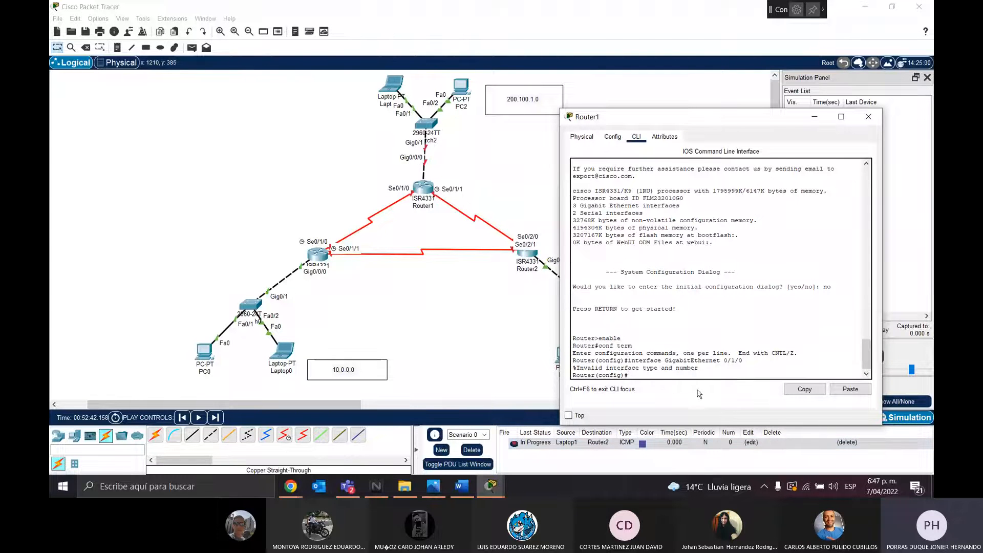
Enter interface GigabitEthernet 0/0/0 on Router1 and enable it with no shutdown
key("Up")
key("BackSpace")
key("BackSpace")
type("0/0")
key("Return")
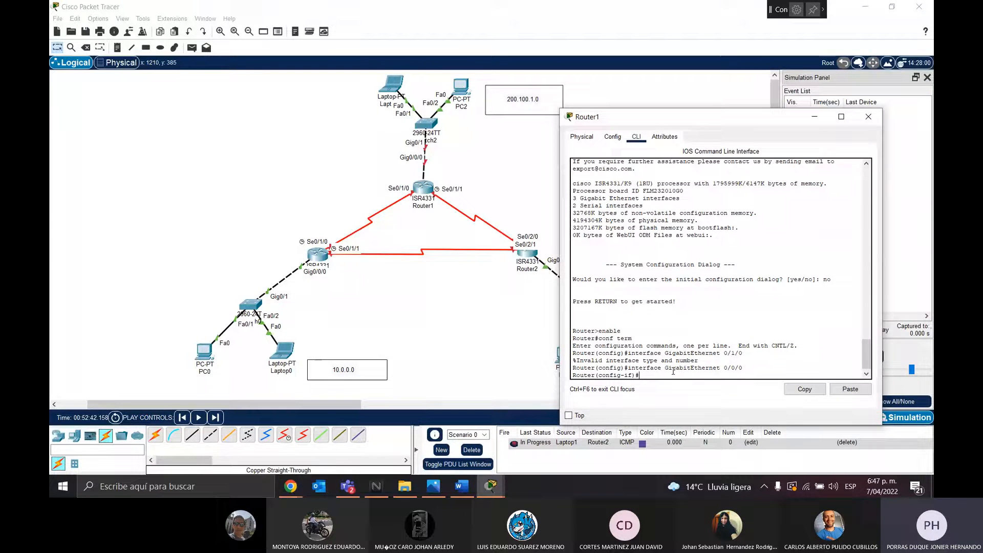
type("no shutdown")
key("Return")
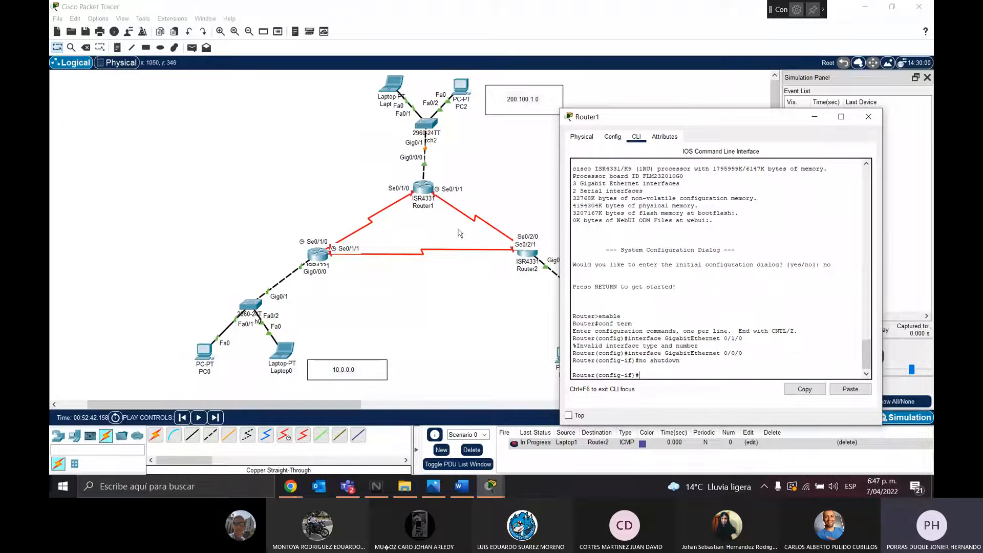
Assign IP address 200.100.1.1 with mask 255.255.255.0 to Router1's GigabitEthernet 0/0/0 and close the router window
type("ip address")
type("200.100.1.1 2")
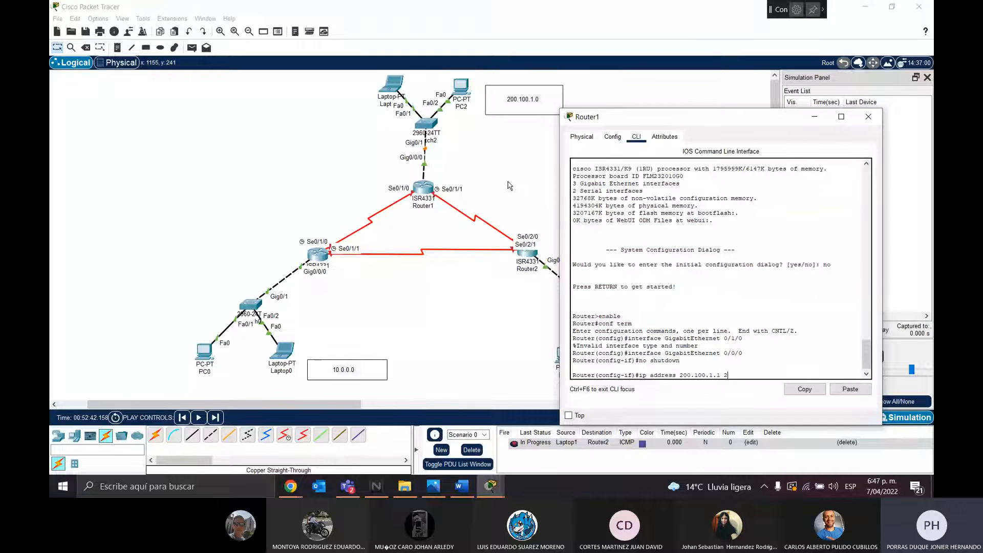
type("55.255.255.0")
key("Return")
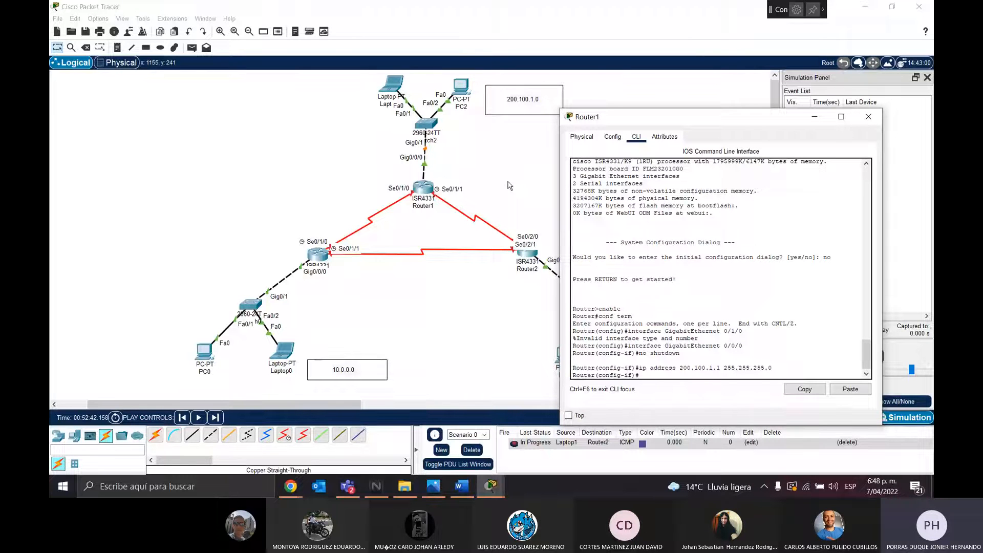
left_click(868, 116)
Send a simple PDU from Laptop2 to Router1 and play the simulation
left_click(192, 47)
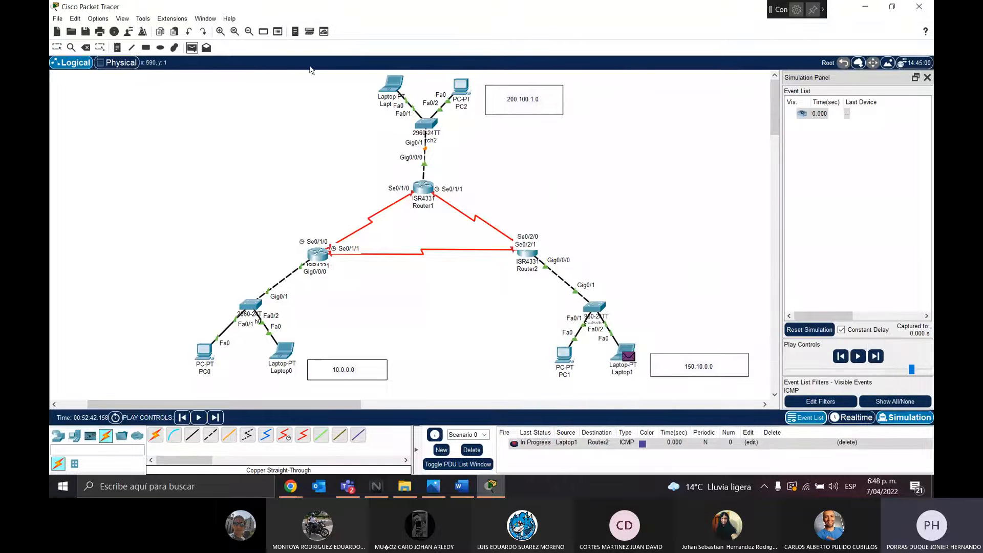
left_click(395, 86)
left_click(422, 187)
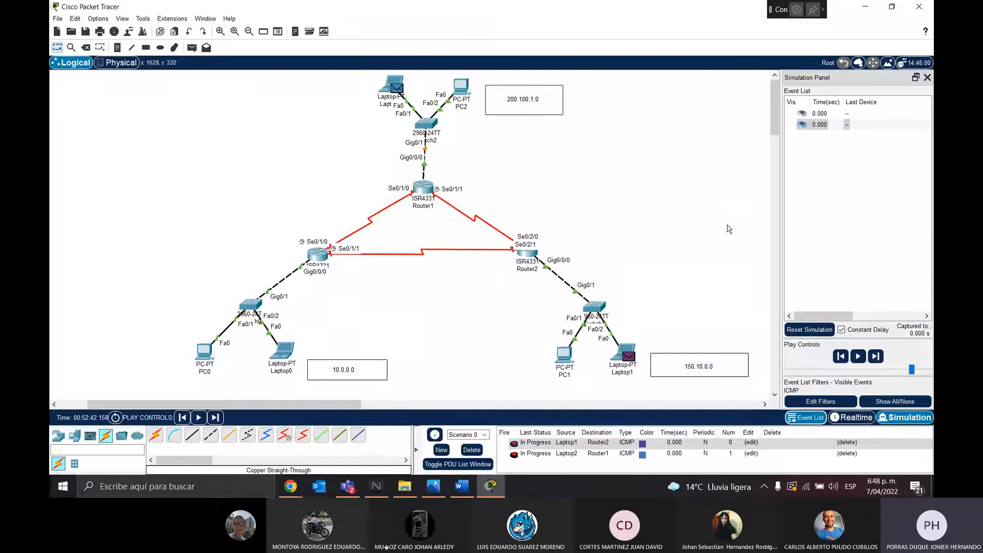
left_click(875, 359)
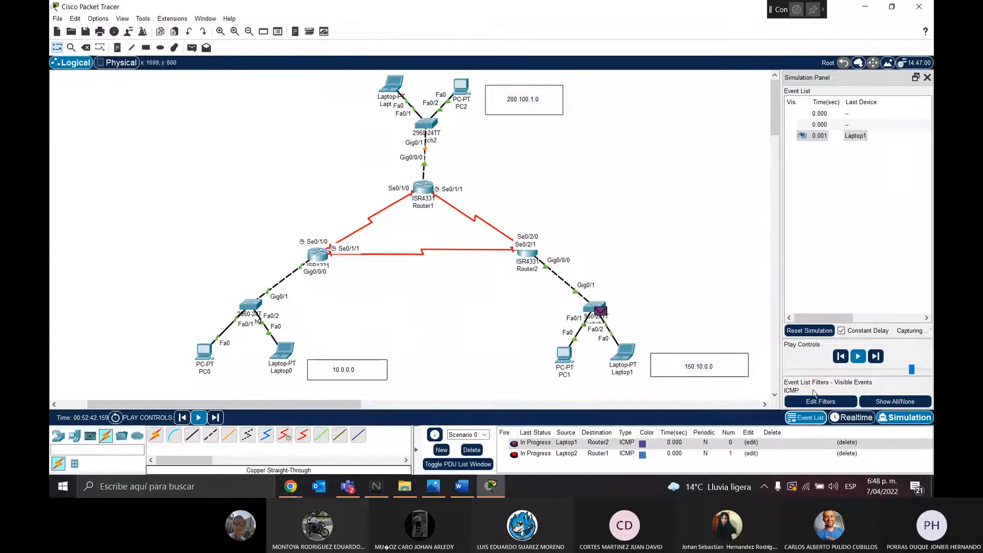
Delete the scenario's PDUs and rerun the Laptop2 to Router1 PDU test, clearing the event buffer when it fills
left_click(472, 450)
left_click(192, 48)
left_click(392, 82)
left_click(422, 188)
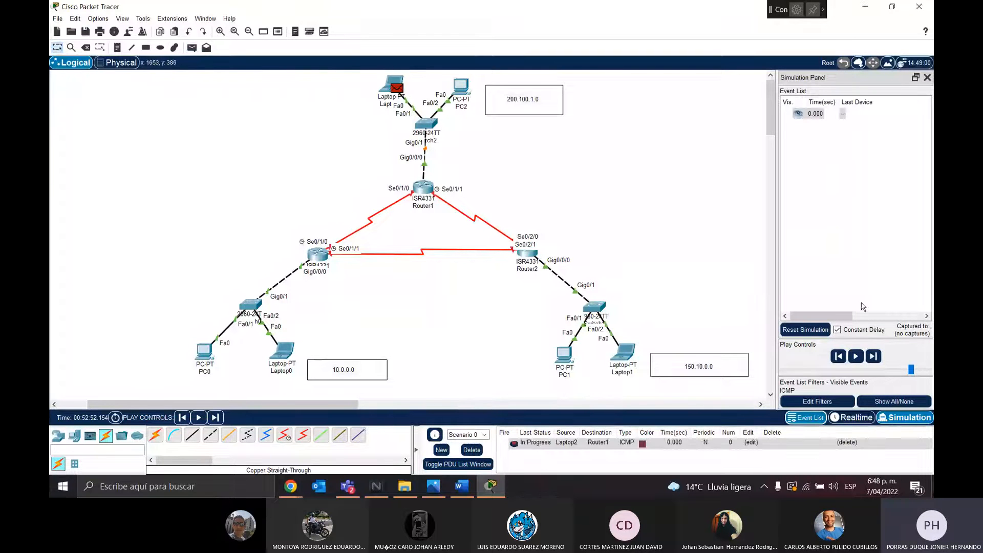
left_click(852, 353)
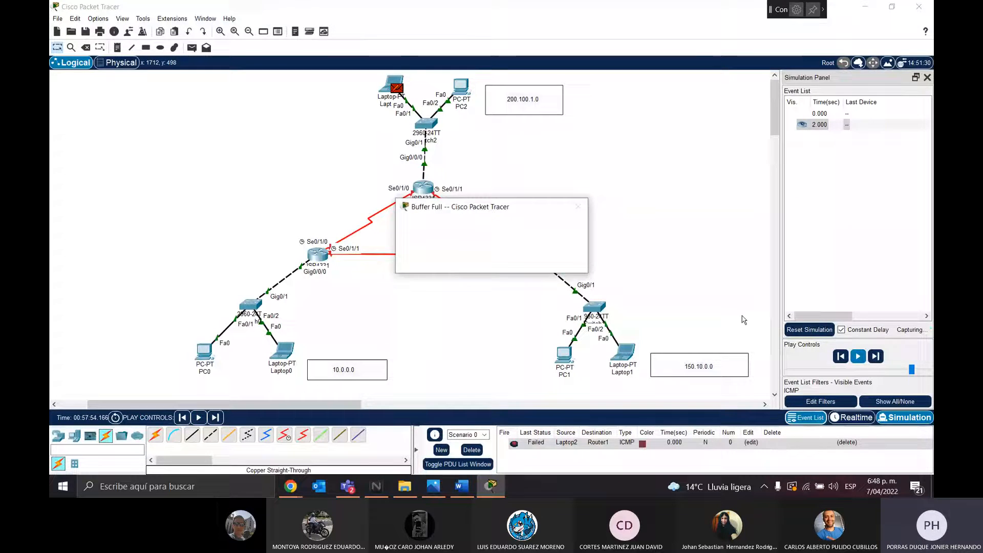
left_click(493, 259)
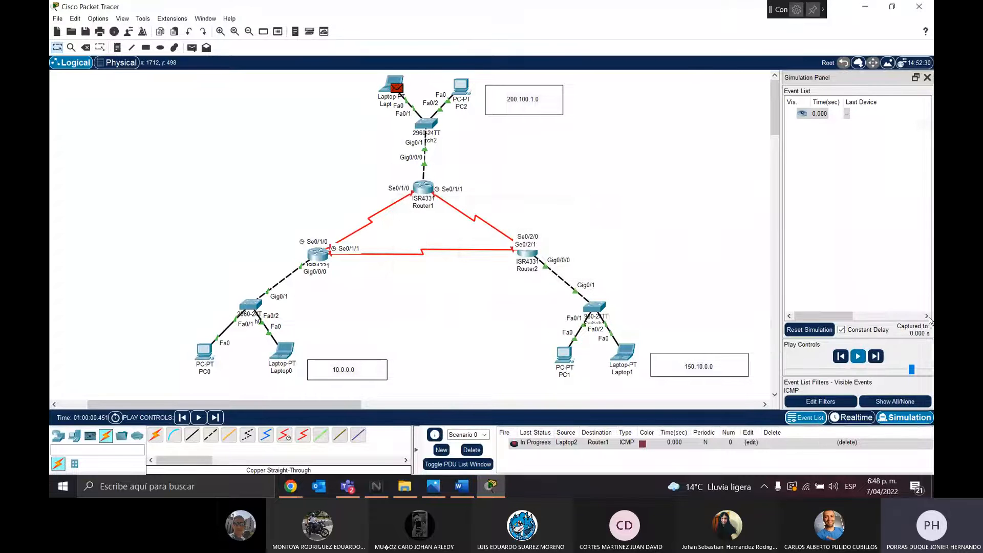
left_click(857, 356)
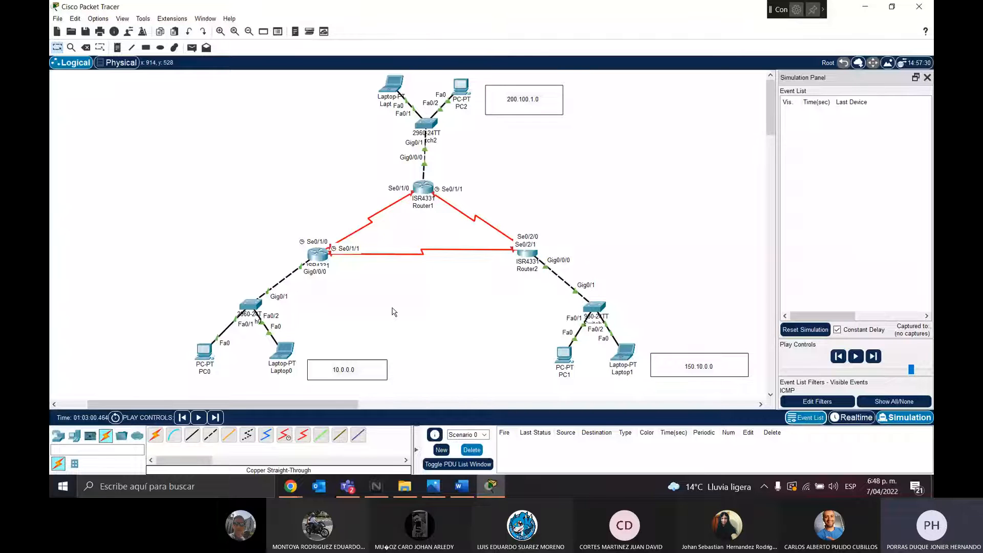
Test connectivity between the LANs with a simple PDU from PC0 to Laptop2
key("p")
left_click(207, 353)
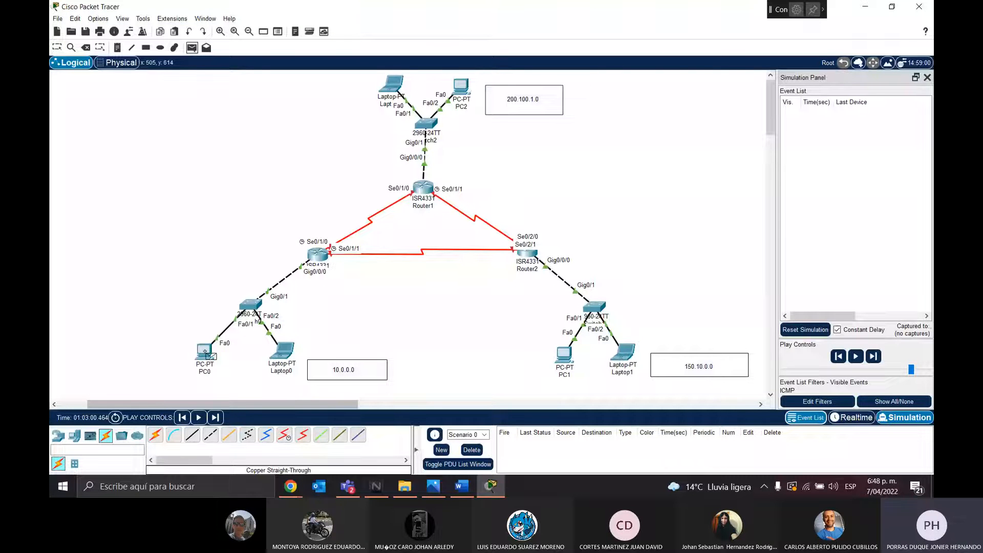
left_click(393, 84)
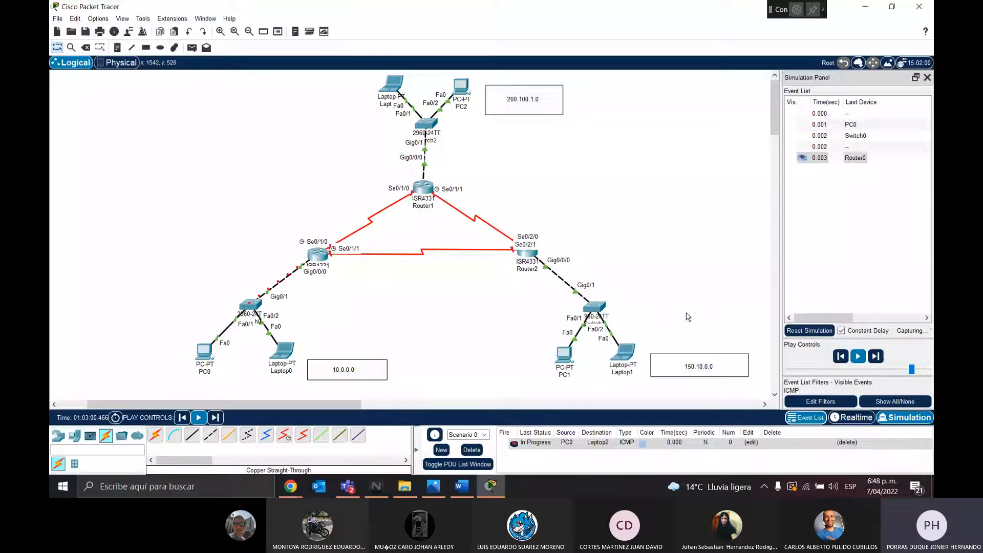
left_click(840, 356)
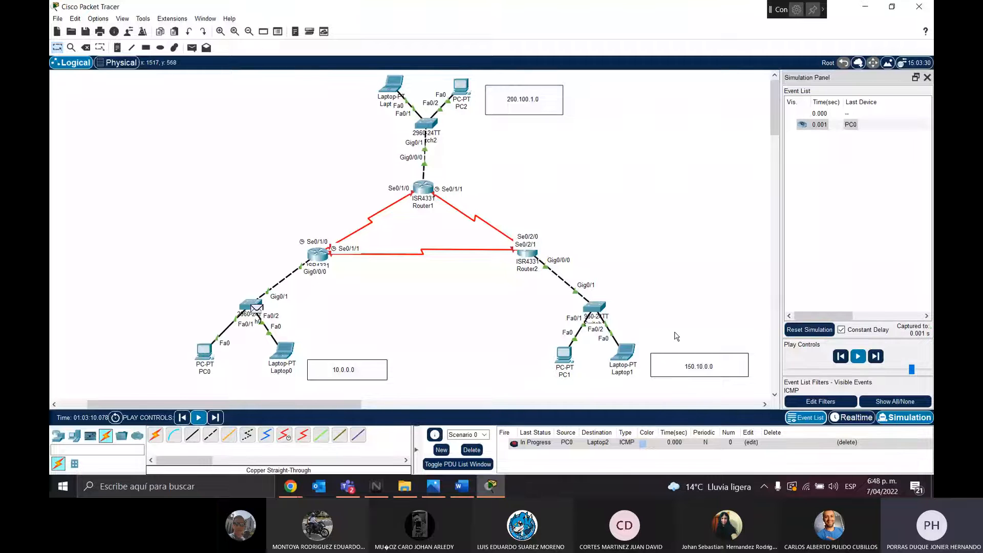
Open Router0's command line and enter global configuration mode with enable and configure terminal
left_click(300, 262)
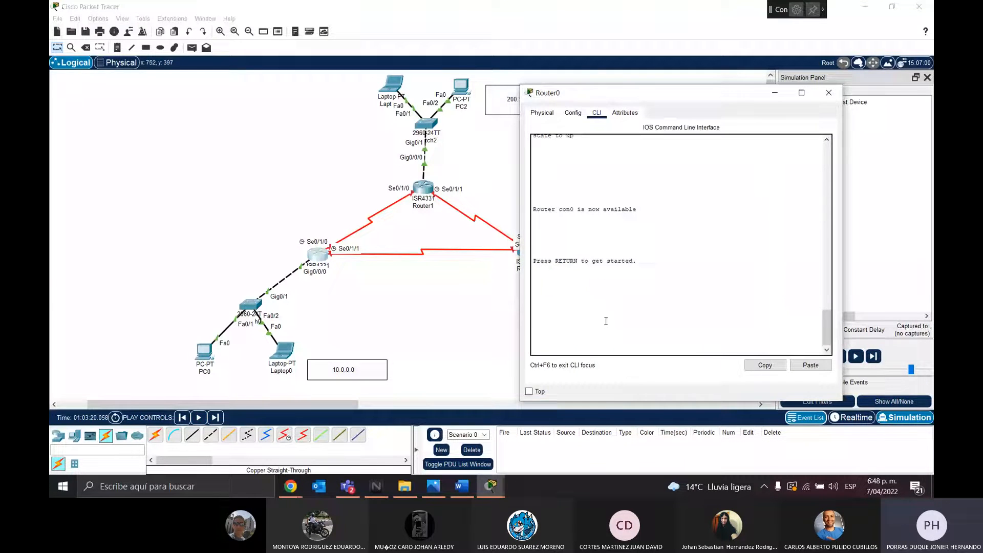
key("Return")
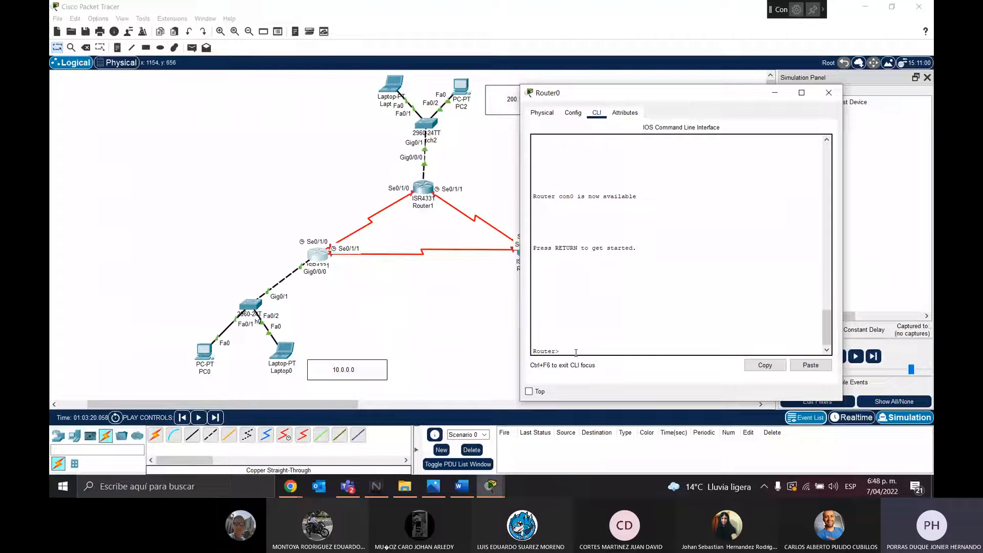
type("enable")
key("Return")
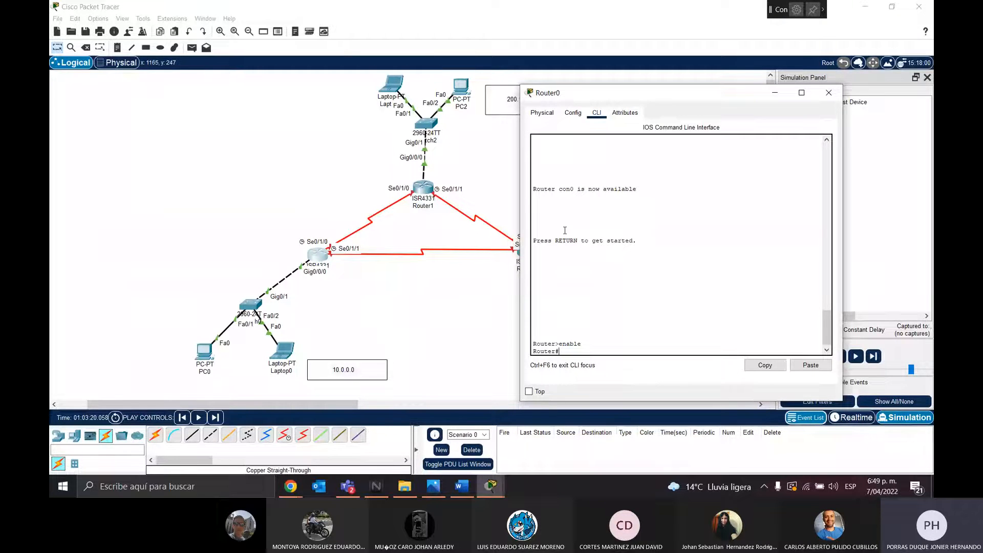
type("figure terminal")
key("Return")
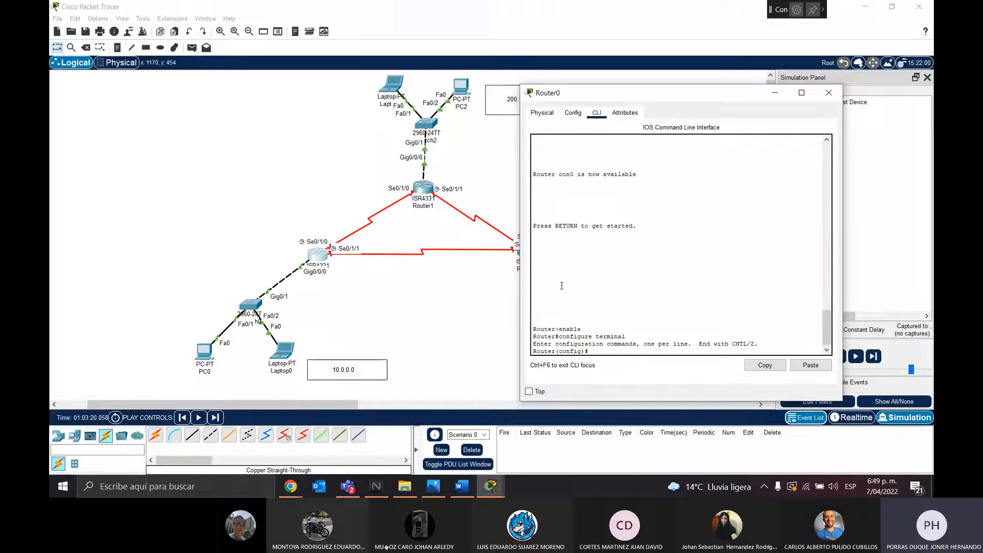
Enter configuration of interface Serial 0/1/0 on Router0
type("interface")
key("BackSpace")
key("BackSpace")
key("BackSpace")
type("Serial 0/1/0")
key("Return")
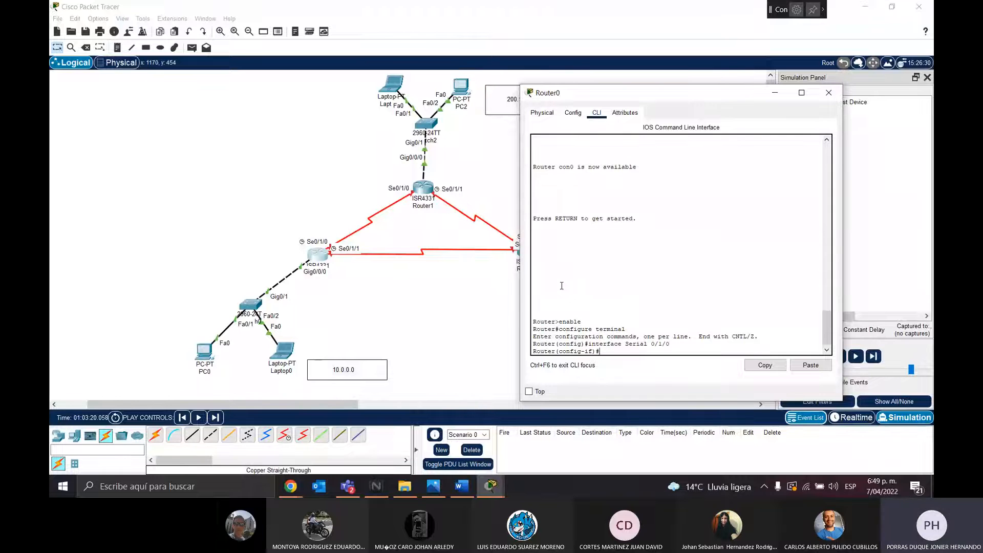
Switch to the Word document, check the network addresses on the links between routers, and return to Packet Tracer
left_click_drag(597, 352, 575, 351)
left_click(607, 351)
key("alt+Tab")
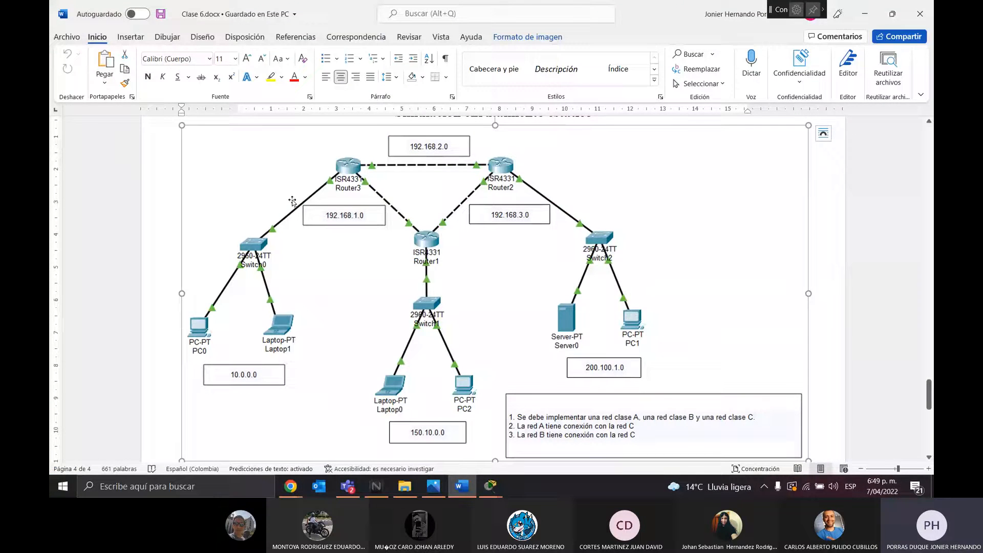
left_click(863, 15)
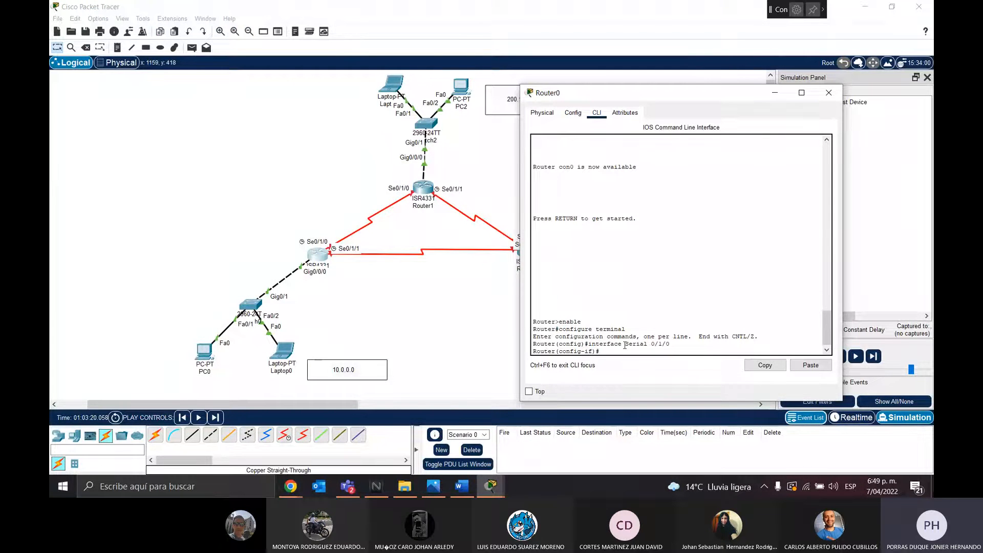
left_click(160, 47)
mouse_move(296, 199)
left_mouse_down()
mouse_move(361, 222)
mouse_move(337, 214)
left_mouse_up()
key("Escape")
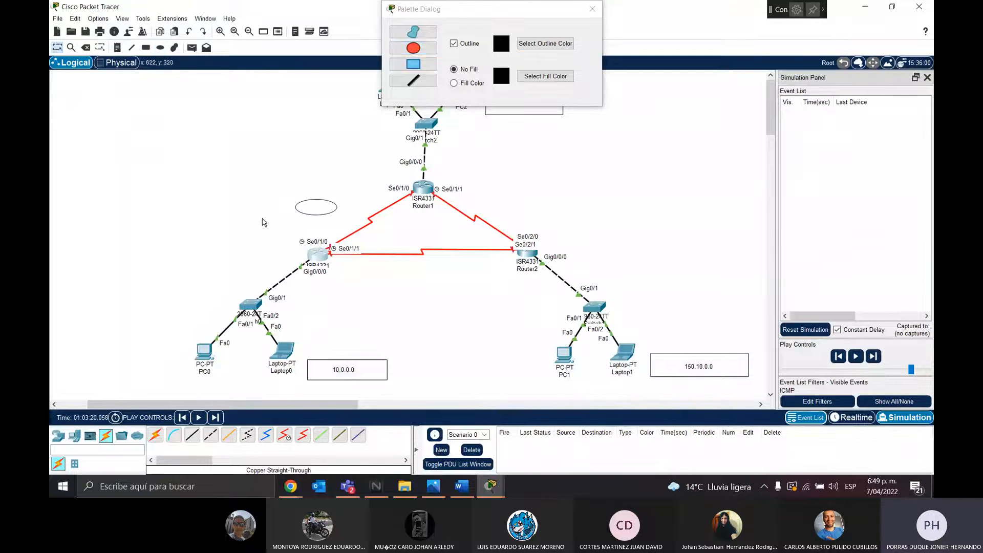
left_click(321, 208)
key("Delete")
left_click(482, 261)
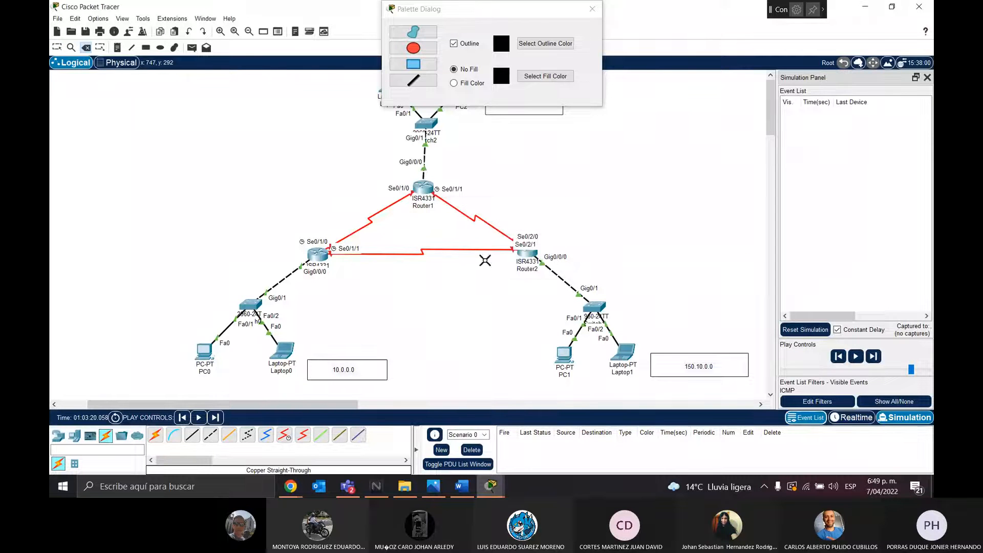
Draw a rectangle beside the Router0–Router1 serial link and label it 192.168.1.0
left_click(146, 48)
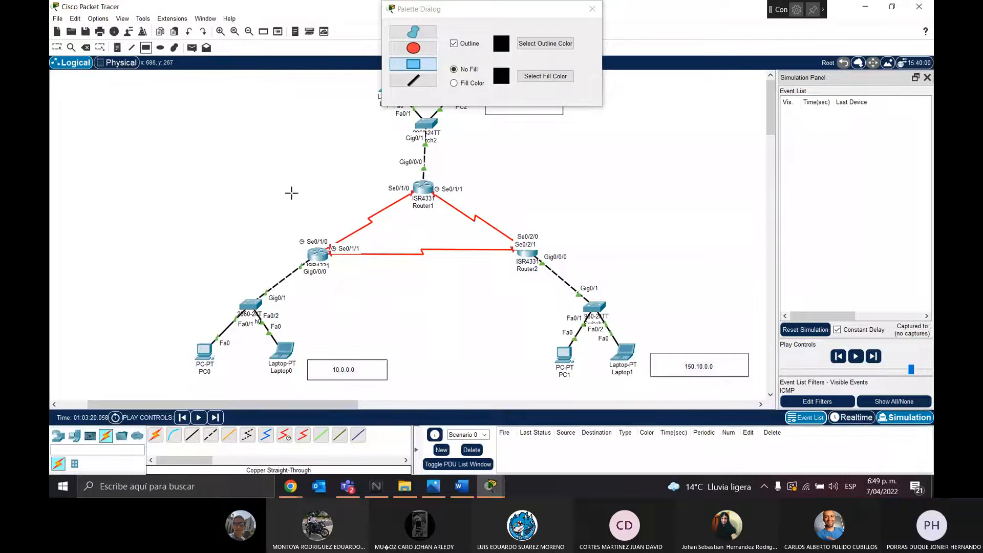
left_click_drag(291, 193, 370, 213)
double_click(323, 205)
type("192.168.1.0")
left_click(323, 207)
left_click(324, 207)
Draw a label rectangle beside the Router1–Router2 serial link
left_click(146, 47)
left_click_drag(476, 190, 546, 205)
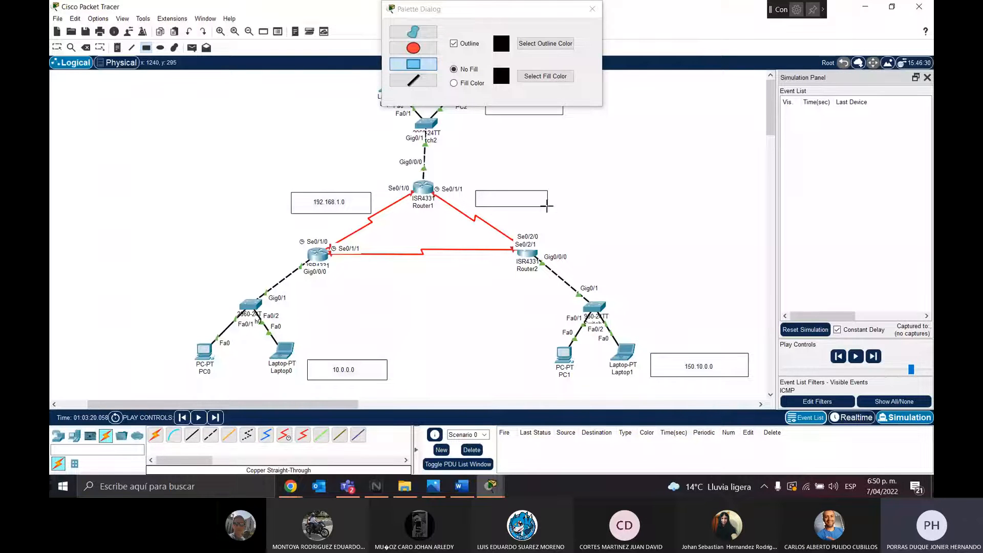
Label the empty rectangle beside the serial link between Router1 and Router2 with the network address 192.168.3.0
double_click(494, 203)
type("192.")
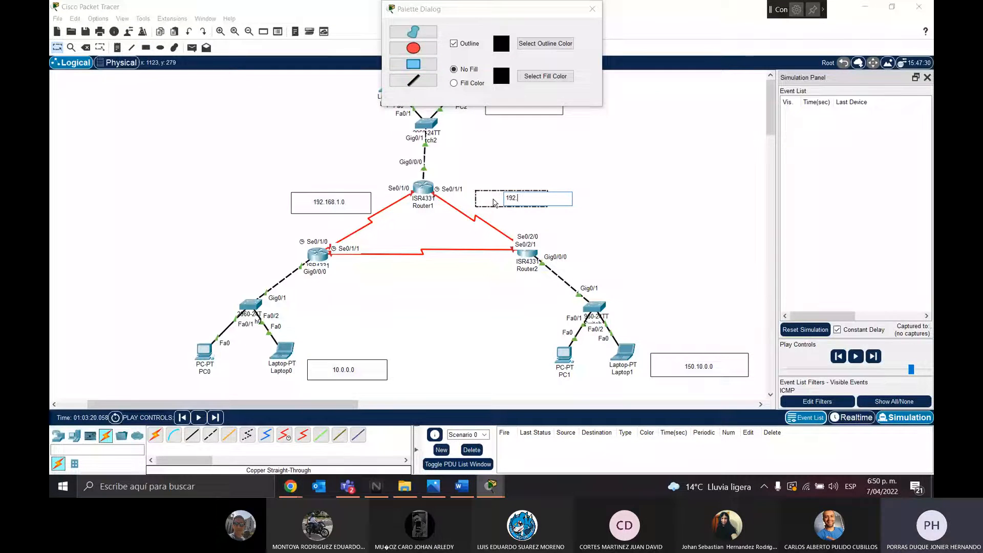
type("168.3")
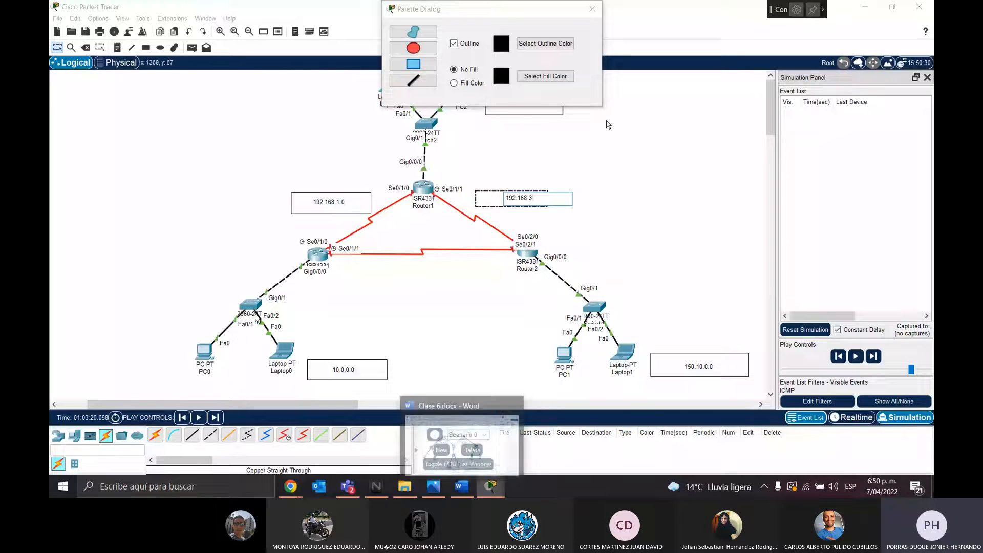
type(".0")
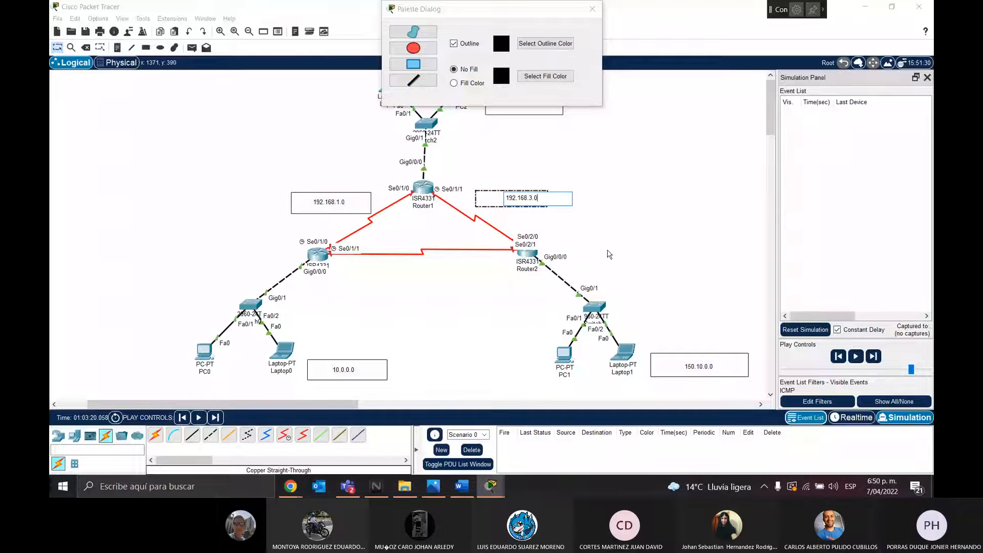
left_click(374, 118)
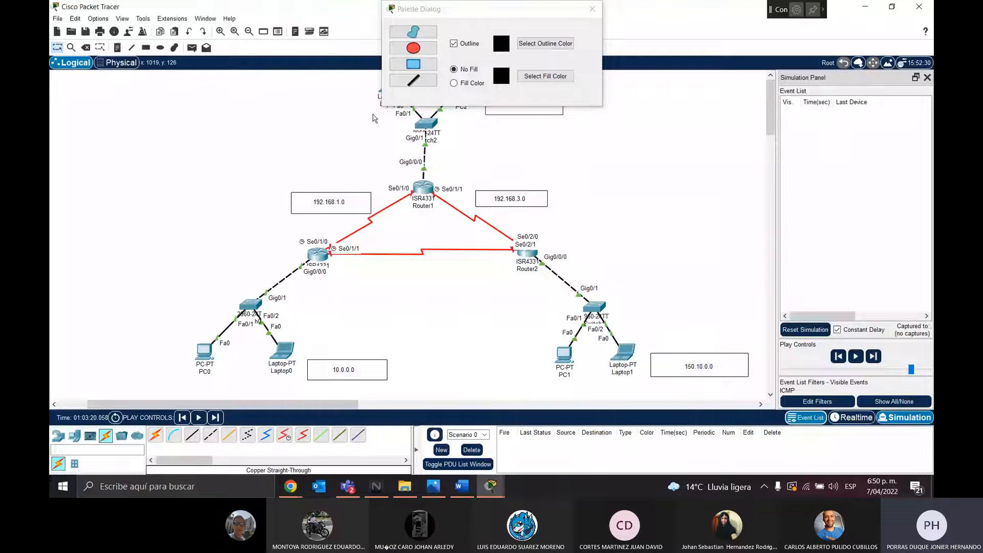
Add a rectangle labelled 192.168.2.0 below the serial link between Router0 and Router2, and close the drawing palette
key("r")
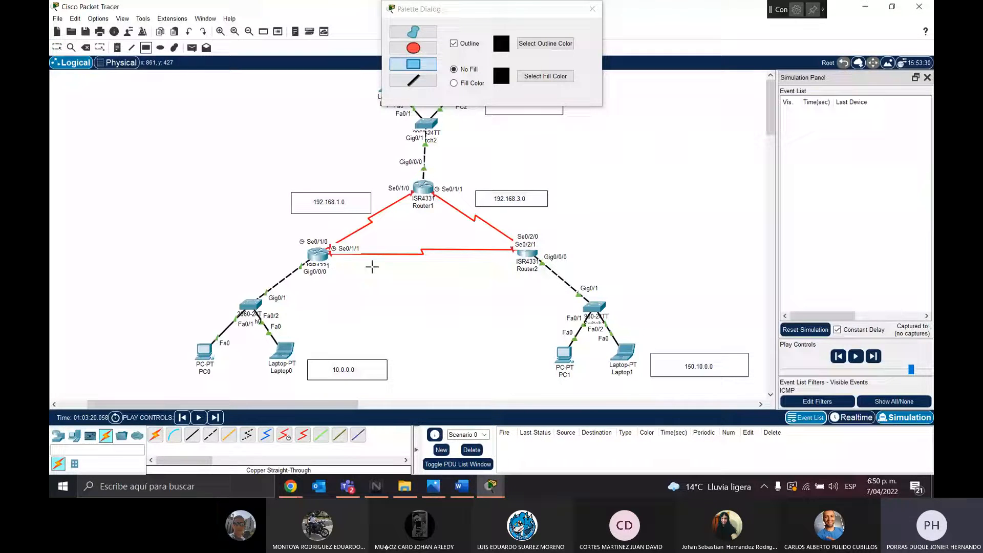
left_click_drag(372, 267, 460, 283)
key("n")
left_click(400, 278)
type("192.168")
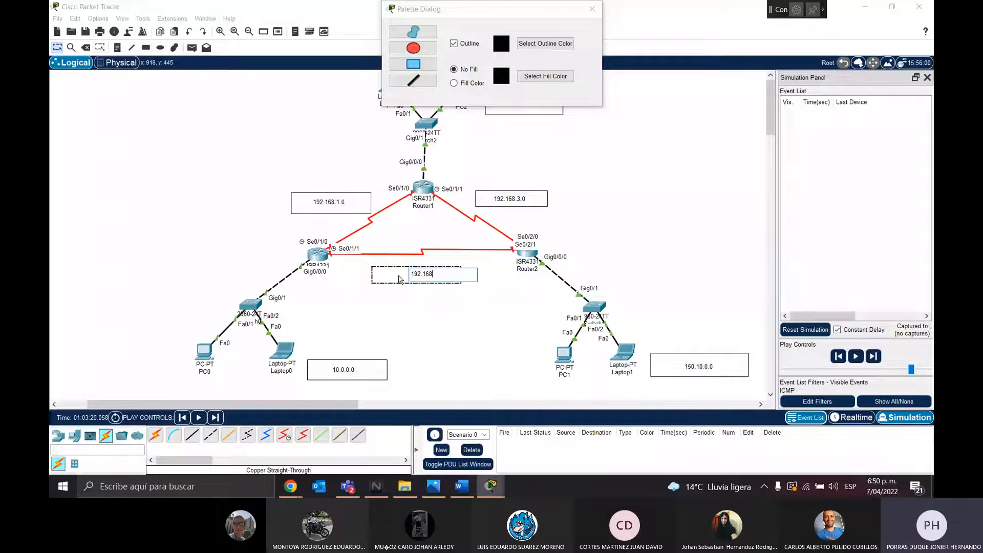
type(".2.0")
left_click(422, 274)
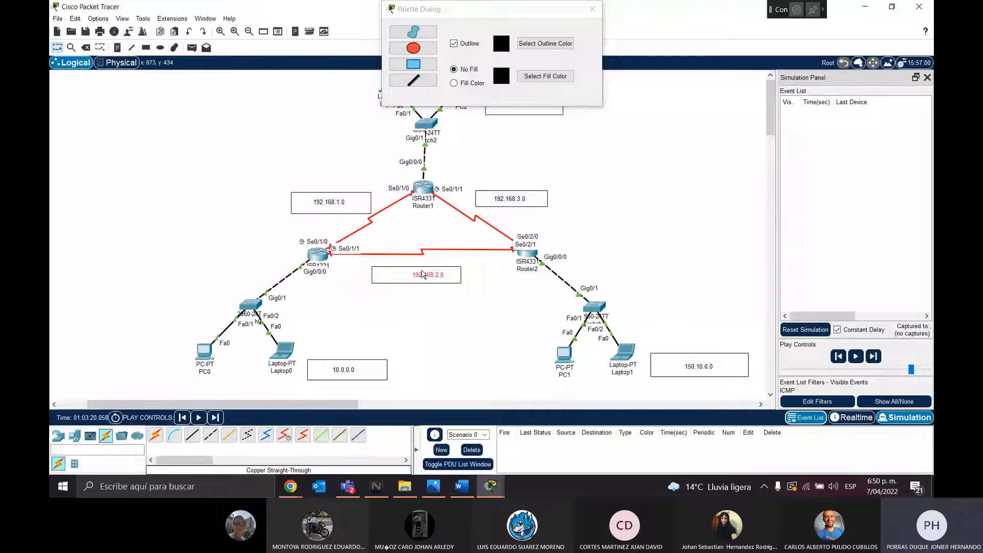
left_click(619, 244)
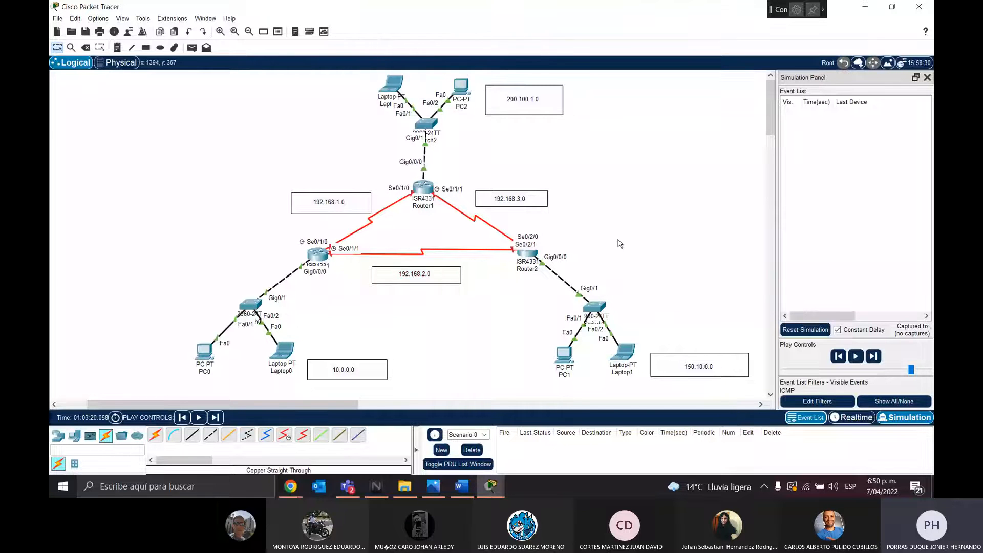
Return to Router0's command line and enable interface Serial 0/1/0 with the no shutdown command
mouse_move(490, 487)
left_click(541, 436)
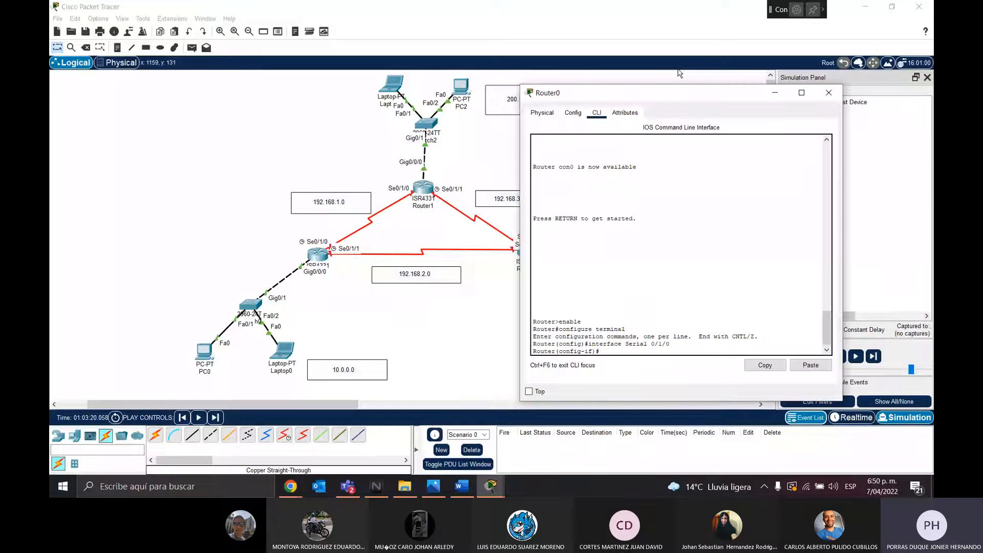
left_click_drag(649, 94, 705, 109)
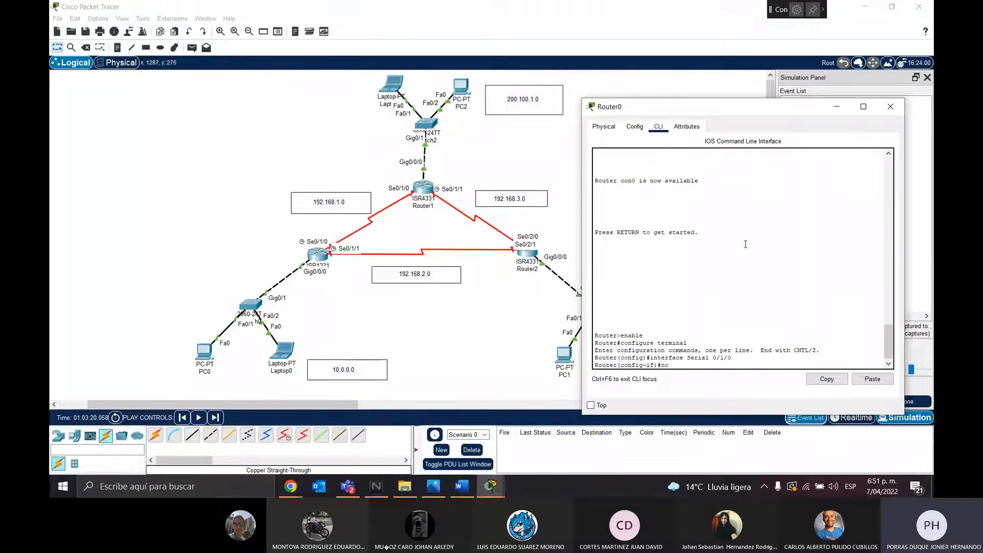
type("n")
key("Return")
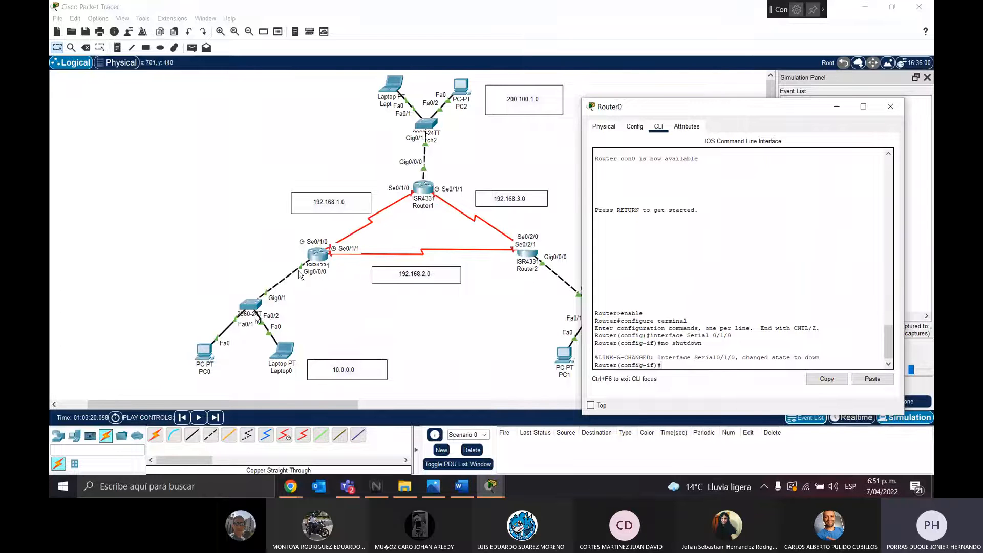
Assign IP address 192.168.1.10 with mask 255.255.255.0 to Router0's Serial 0/1/0 and exit the interface configuration
type("dress 192.168.1.10")
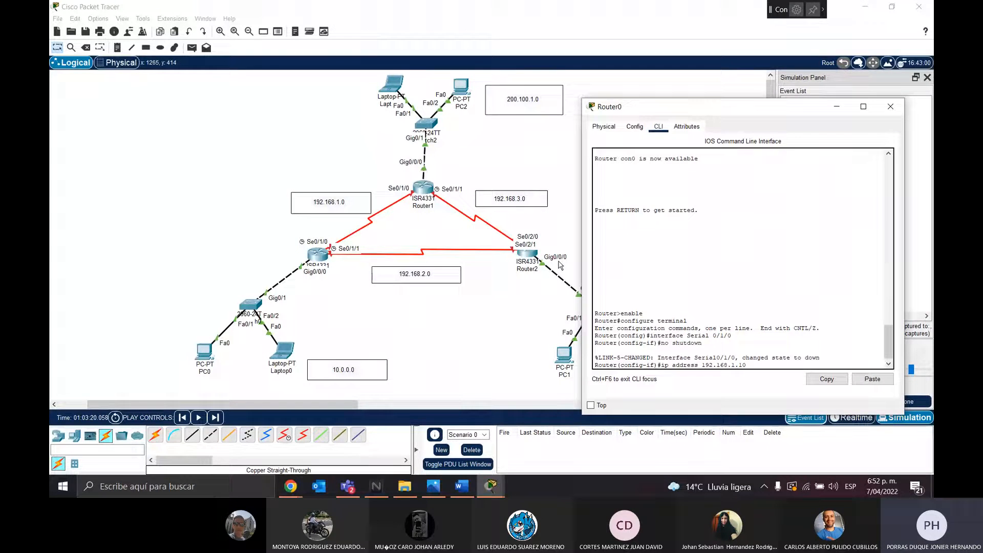
type(" 255.255.255.0")
key("Return")
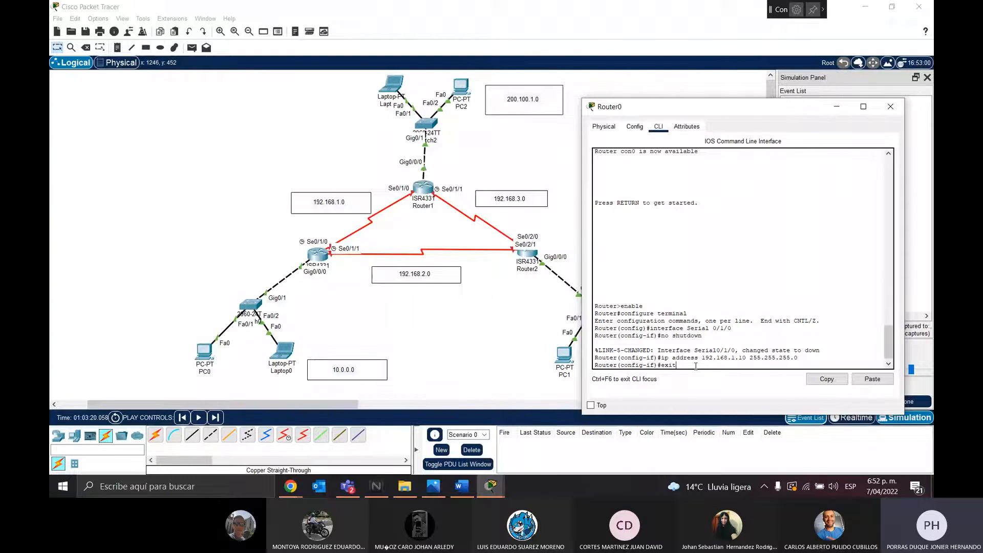
type("t")
key("Return")
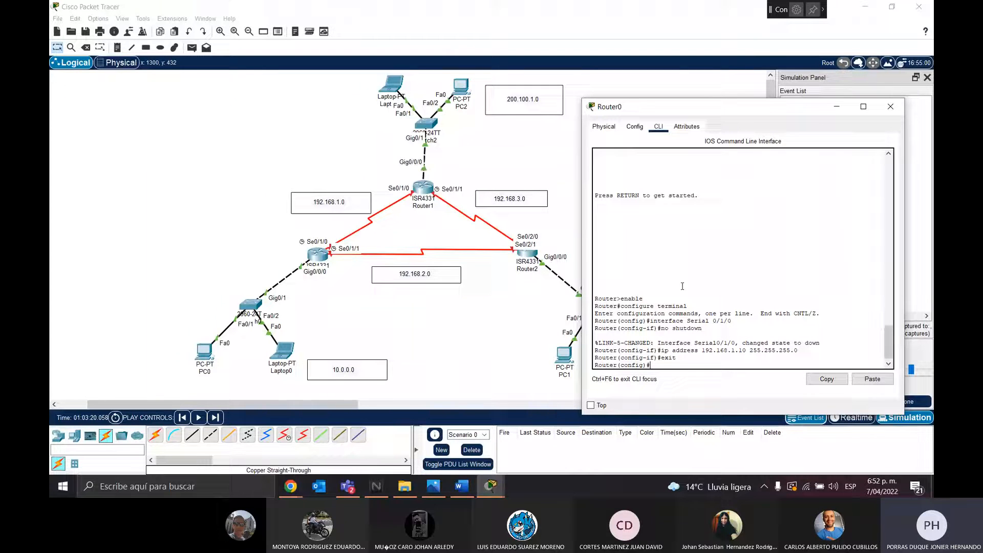
Enter the configuration mode of interface Se 0/1/1 on Router0
type("interface se 0/")
key("BackSpace")
key("BackSpace")
type("/1/1")
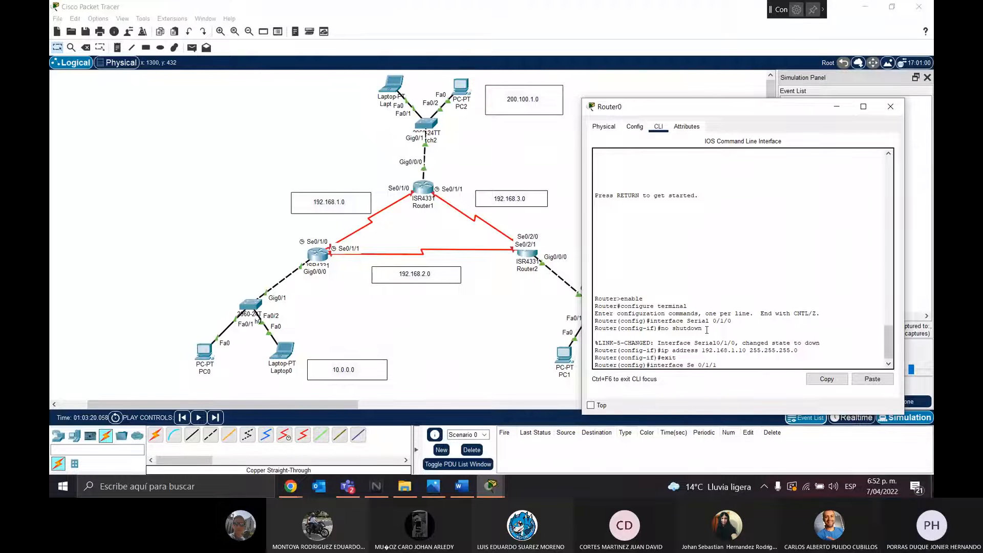
key("Return")
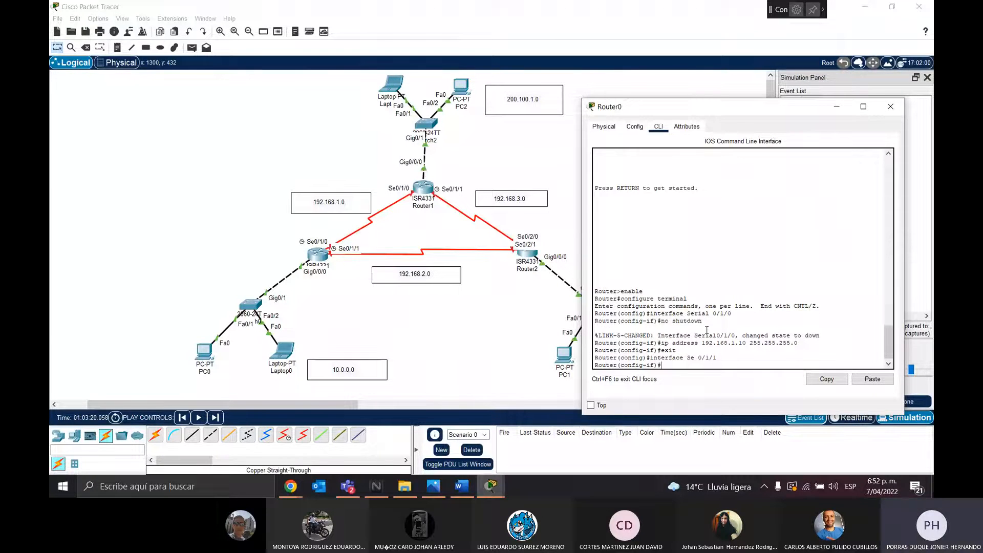
Assign IP address 192.168.2.10 with subnet mask 255.255.255.0 to Router0's Serial 0/1/1
type("ip address 192.168.2.1")
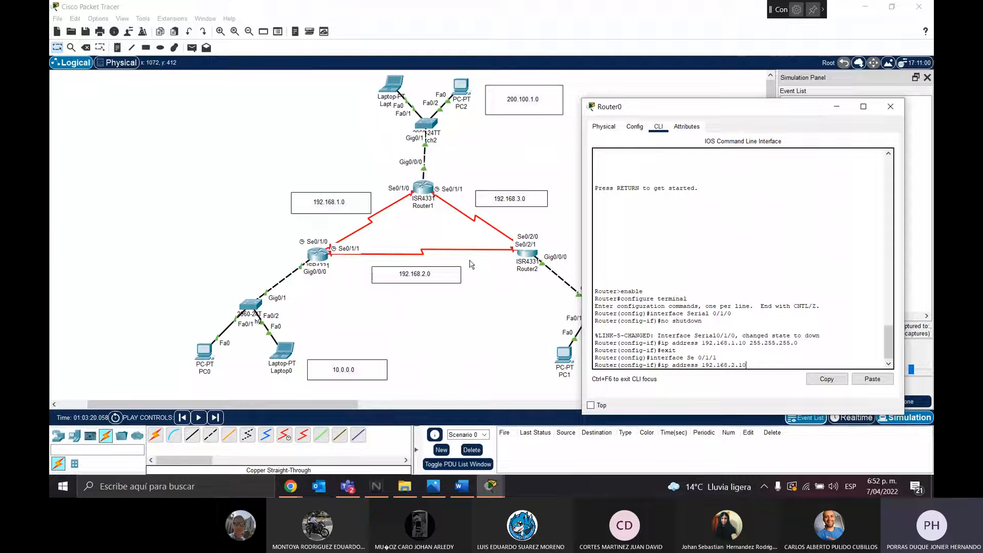
type("0")
key("Return")
left_click_drag(742, 328, 730, 328)
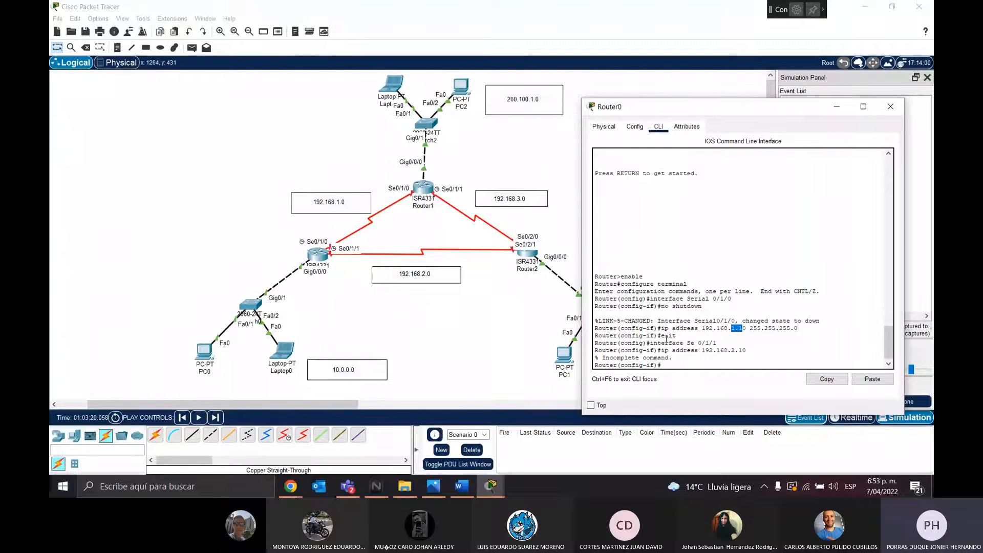
left_click(668, 365)
key("Up")
type("255.255.255")
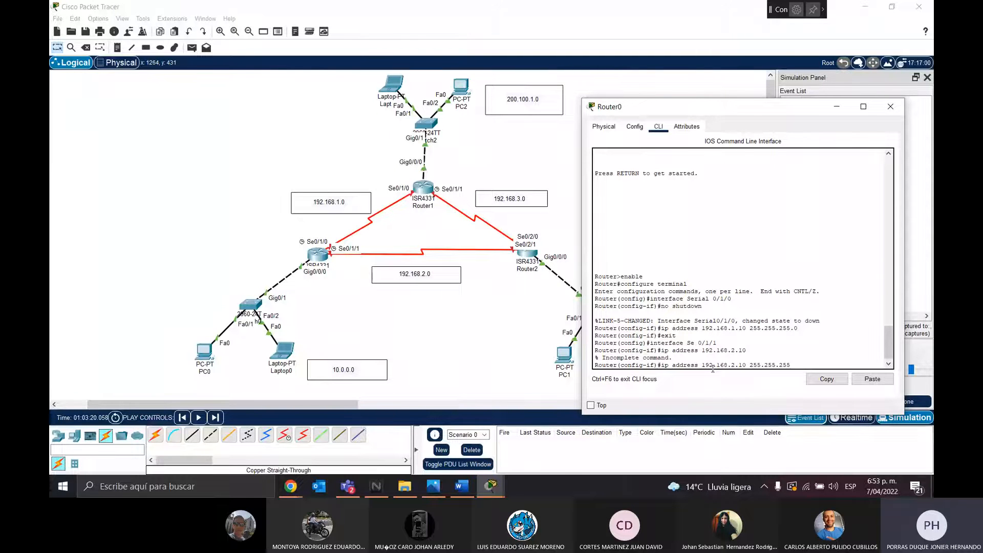
type(".0")
key("Return")
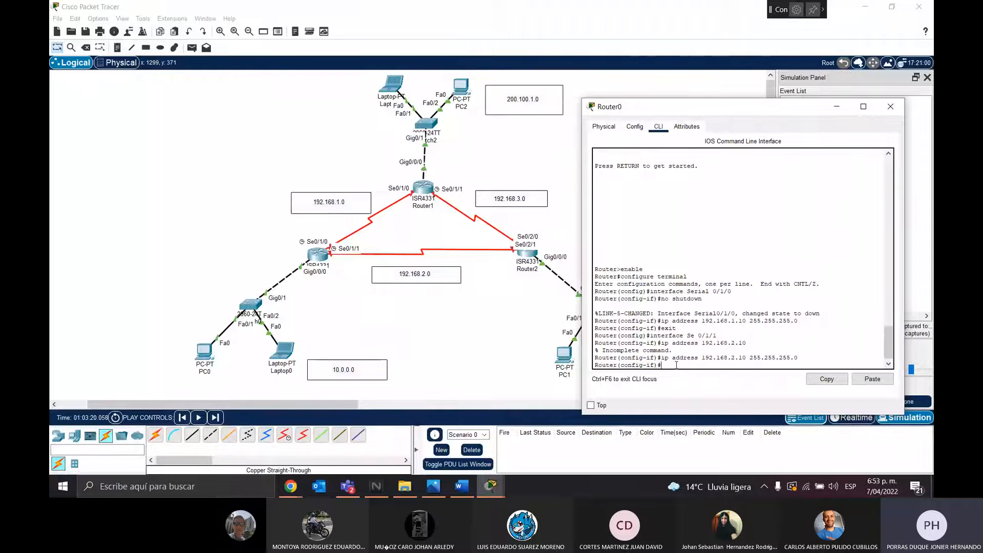
Enable Router0's Serial 0/1/1 with no shutdown and close the Router0 window
type("down")
key("Return")
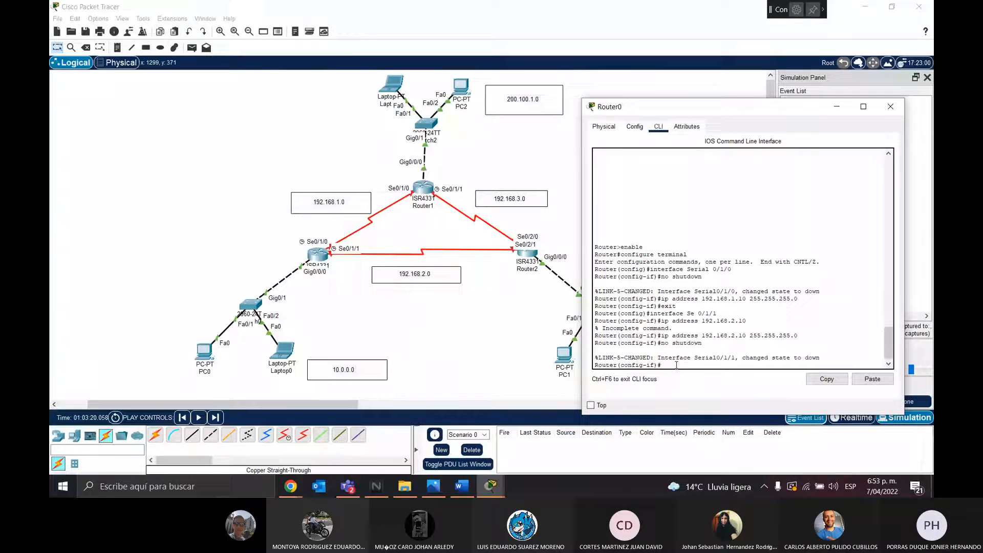
left_click(889, 109)
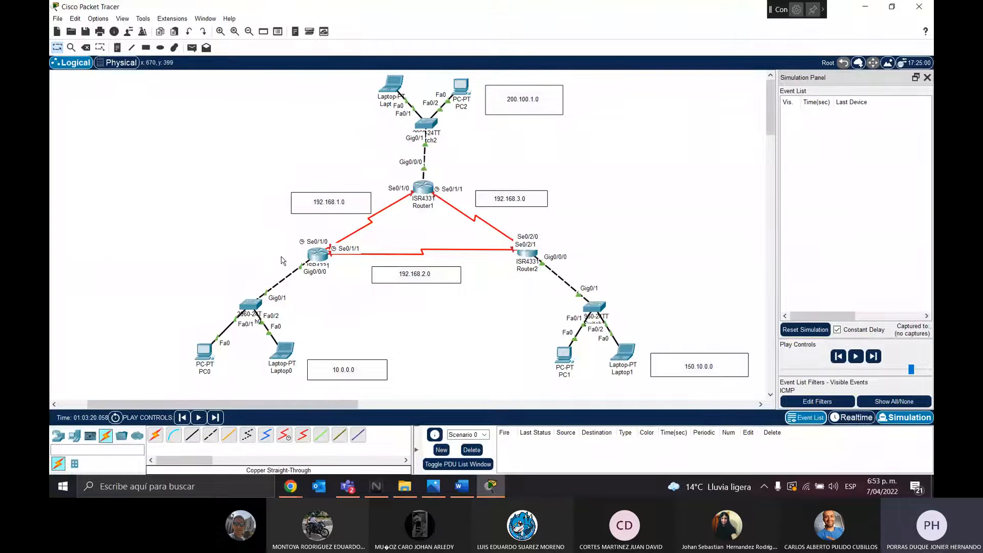
Open Router1 and examine the port status and IP settings of its GigabitEthernet and Serial0/1/0 interfaces
left_click(422, 188)
left_click_drag(402, 84, 646, 104)
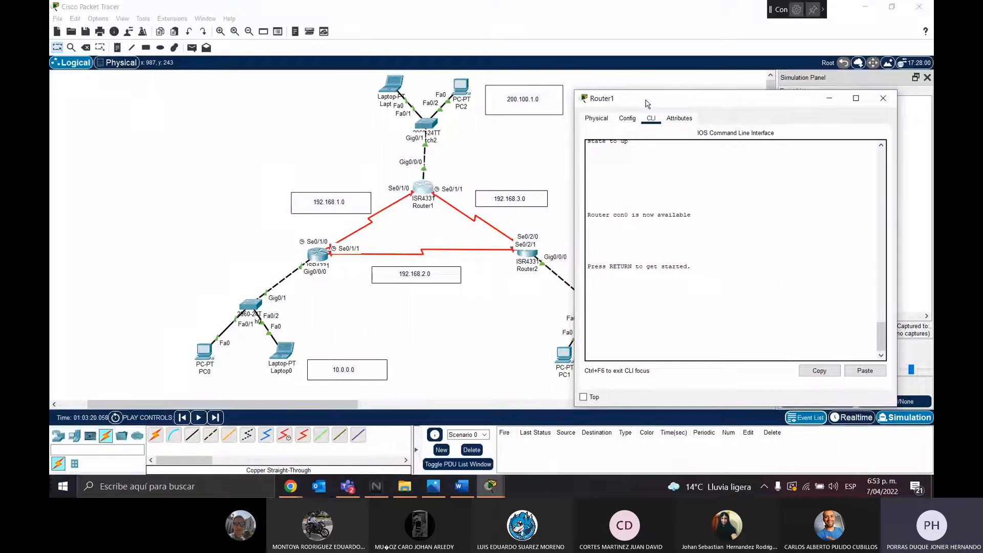
left_click(626, 118)
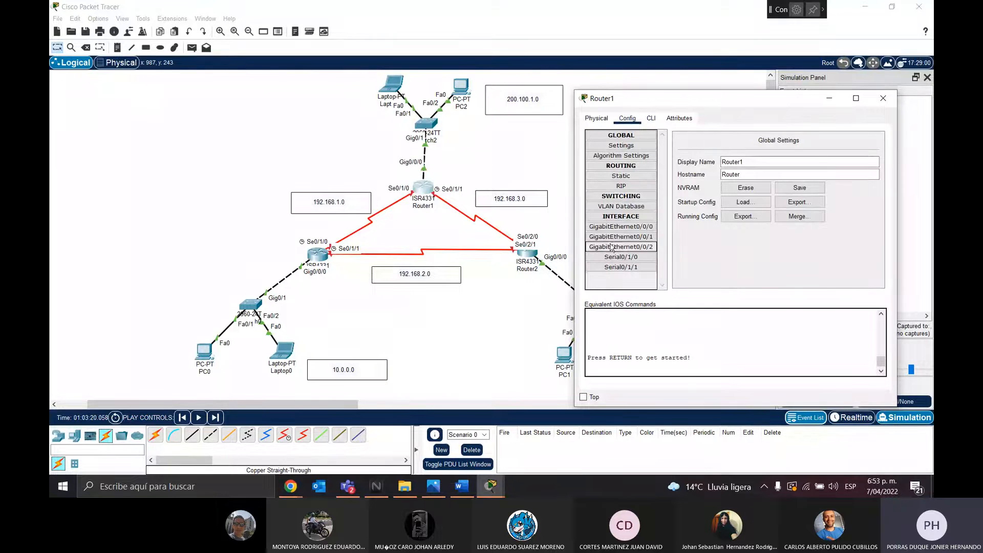
left_click(612, 228)
left_click(612, 236)
left_click(614, 247)
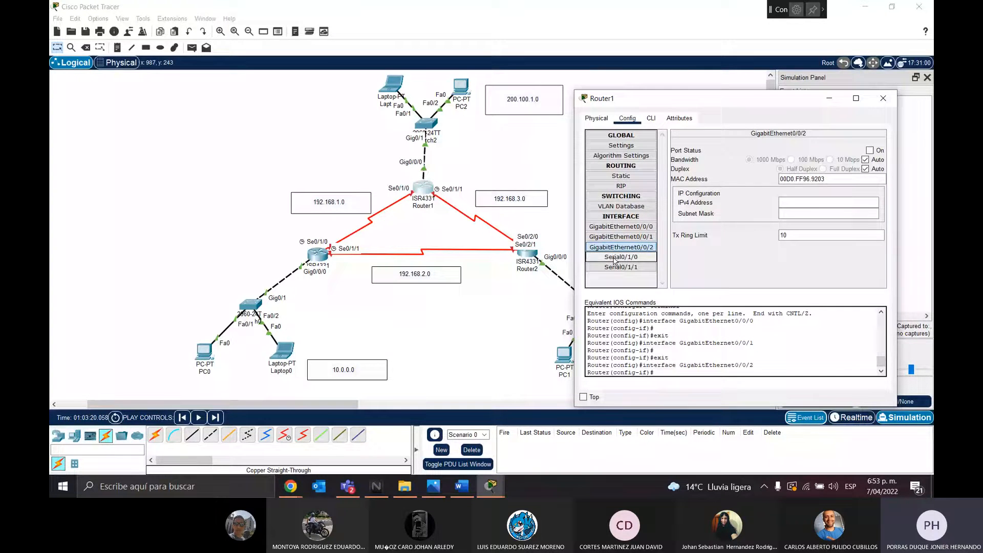
left_click(614, 237)
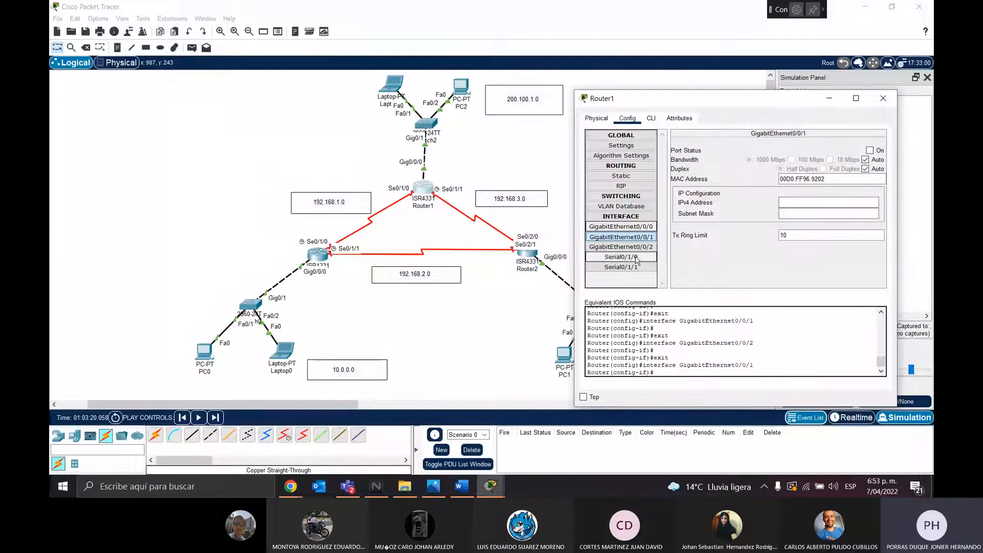
left_click(635, 258)
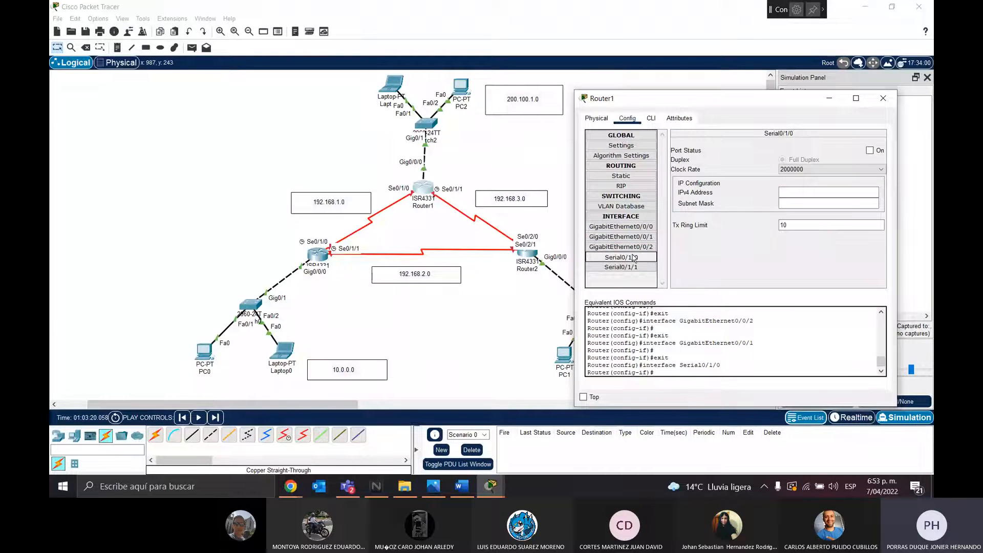
left_click(628, 226)
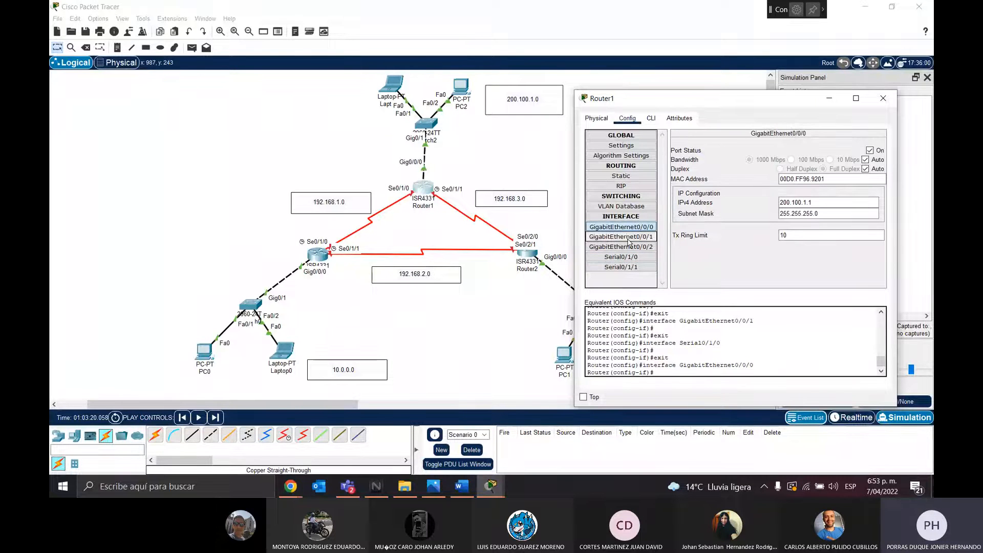
left_click(628, 247)
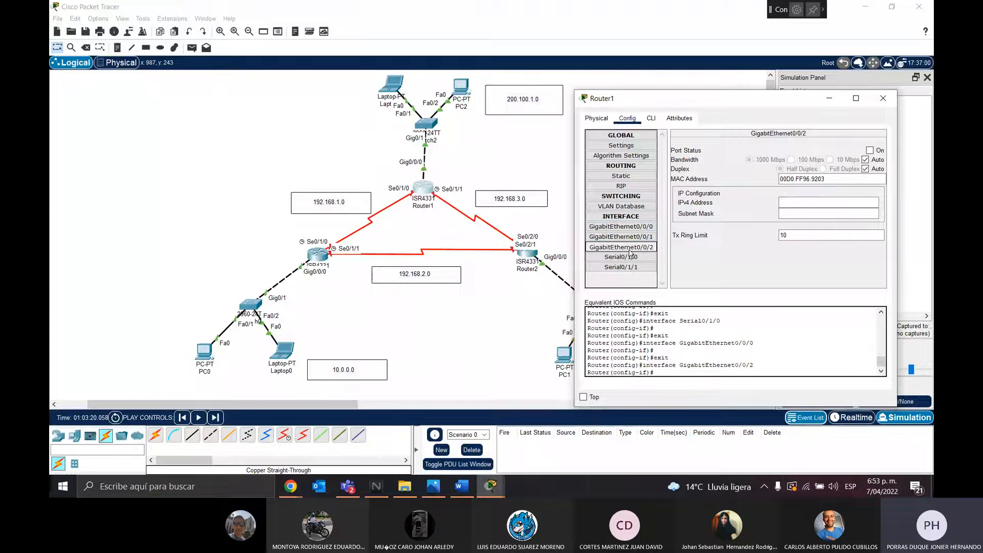
In Router1's command line, exit the GigabitEthernet0/0/2 configuration and enter interface Serial 0/1/0
left_click(649, 116)
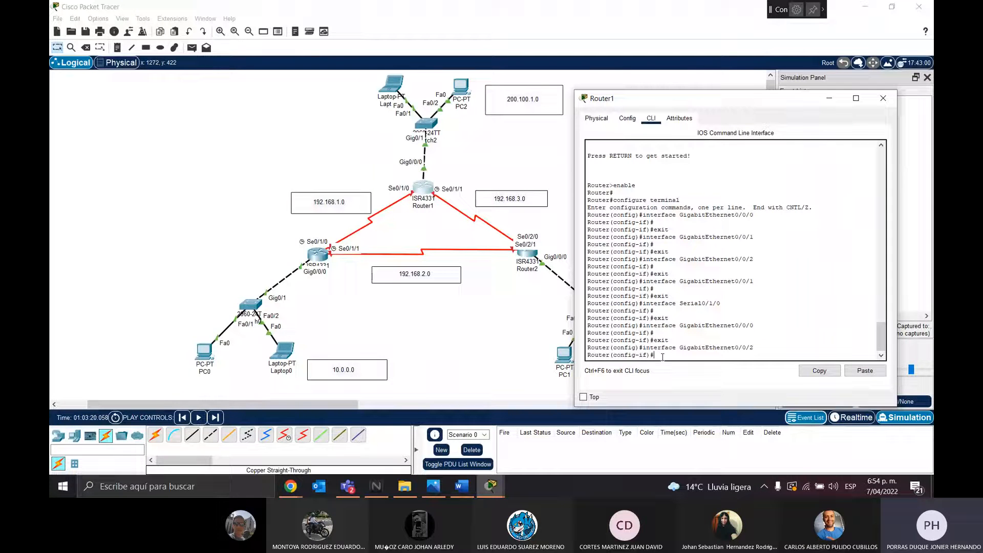
type("it")
key("Return")
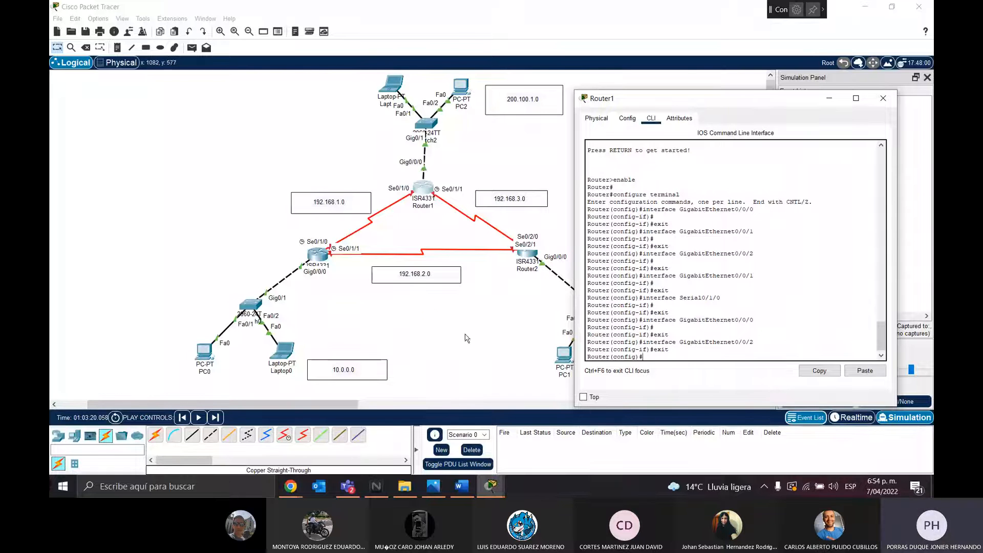
type("interface Serial 0/1/0")
key("Return")
Enable Router1's Serial 0/1/0 interface with the no shutdown command
type("no")
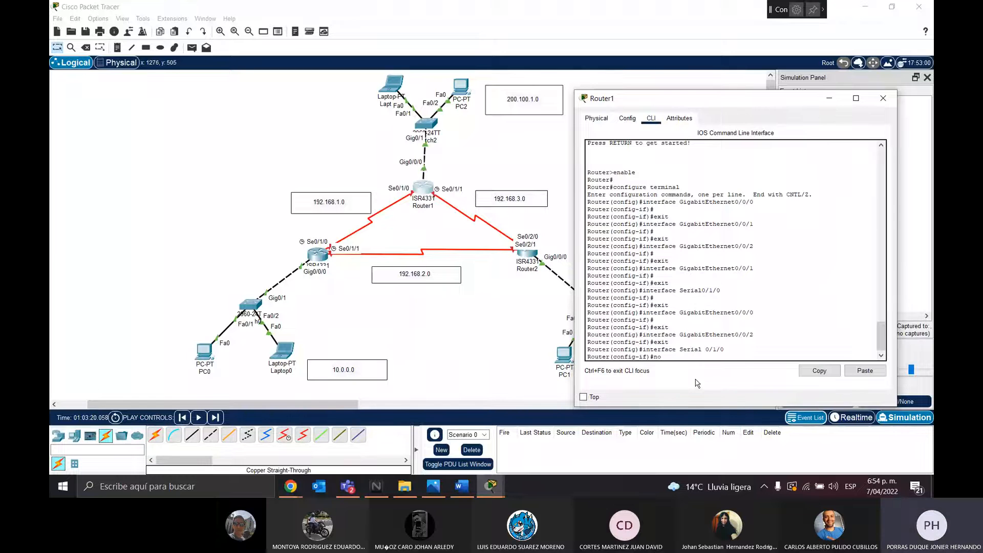
type(" shutwdown")
key("Return")
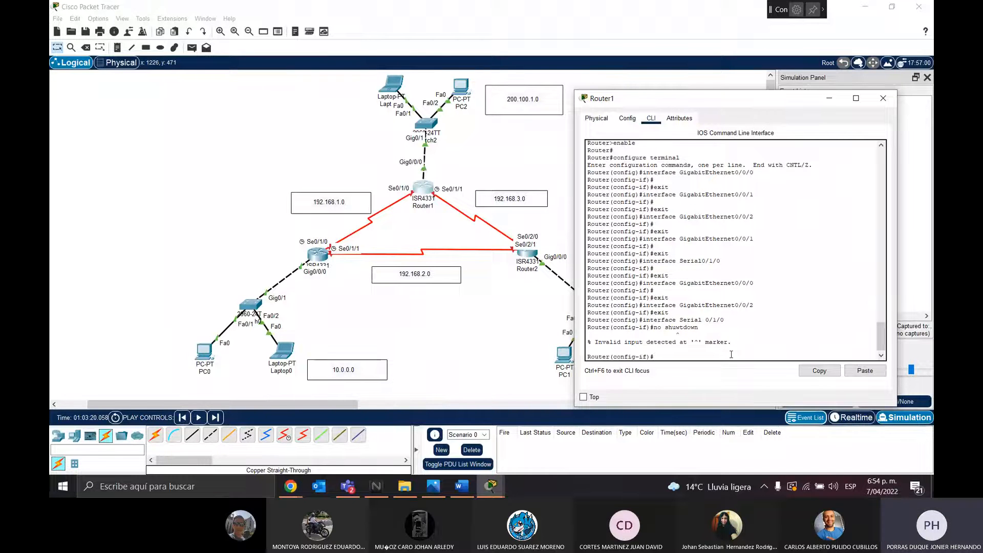
key("Up")
key("BackSpace")
key("BackSpace")
key("BackSpace")
key("BackSpace")
key("BackSpace")
type("tdown")
key("Return")
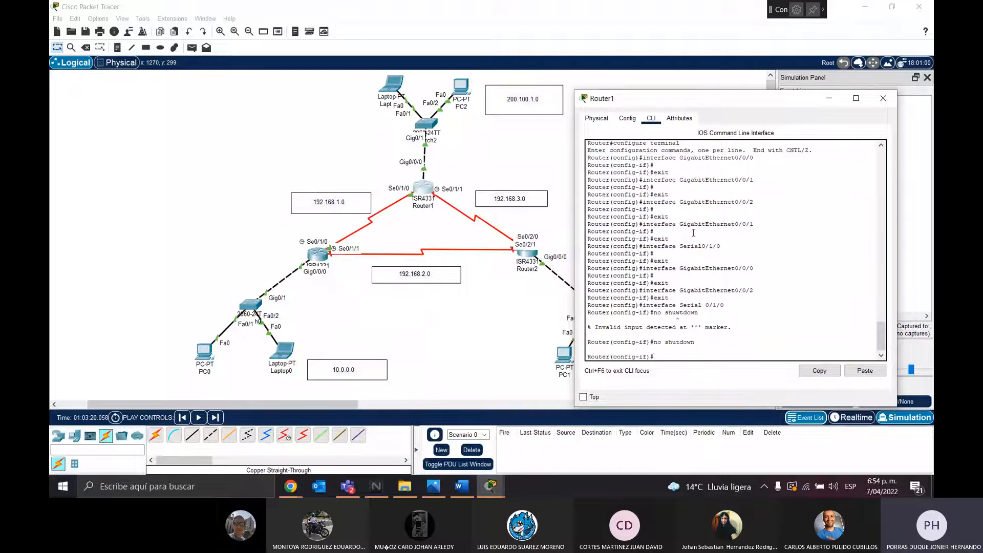
right_click(678, 358)
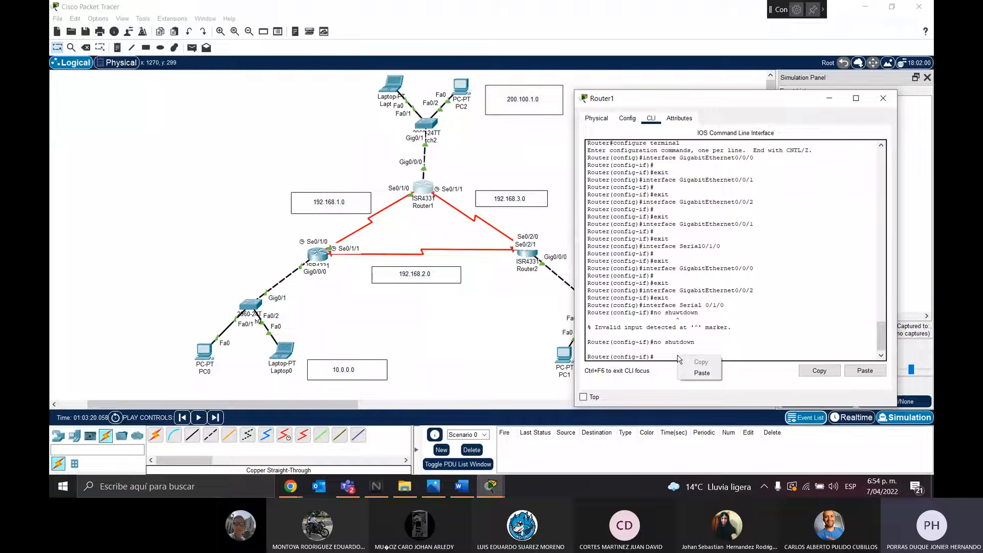
Assign IP address 192.168.1.20 with mask 255.255.255.0 to Router1's Serial 0/1/0 and close the Router1 window
left_click(678, 355)
type("ip address 192.168")
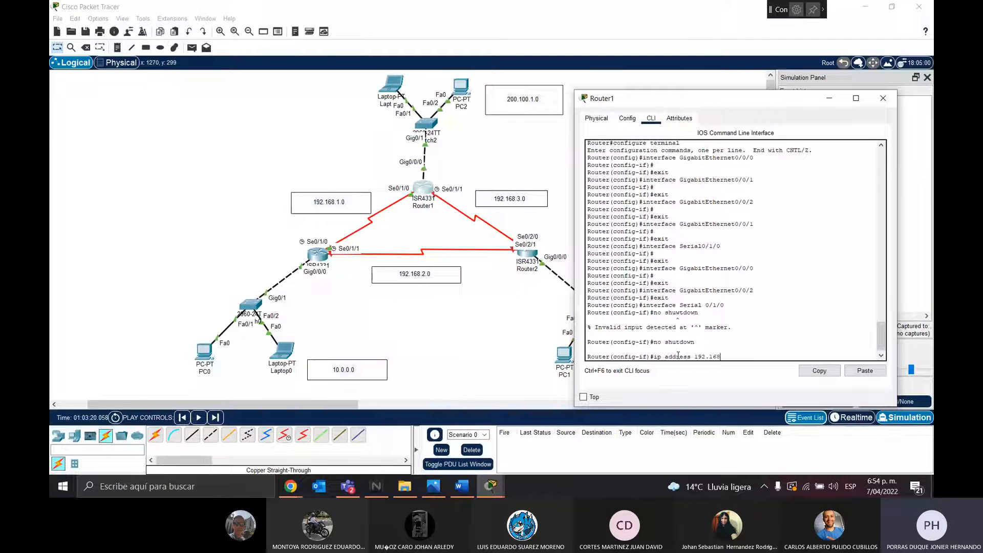
type(".1.20")
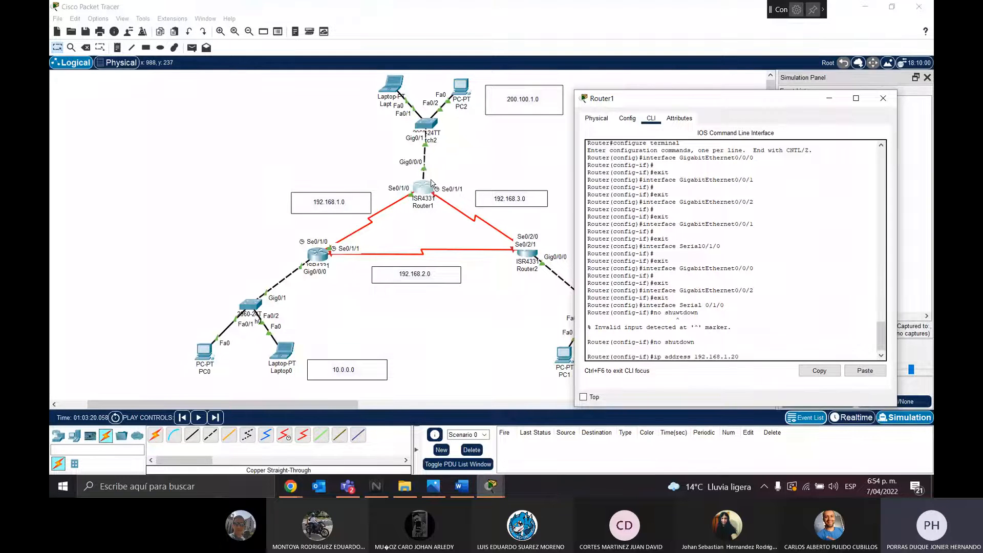
type(" 255.255.255.0")
key("Return")
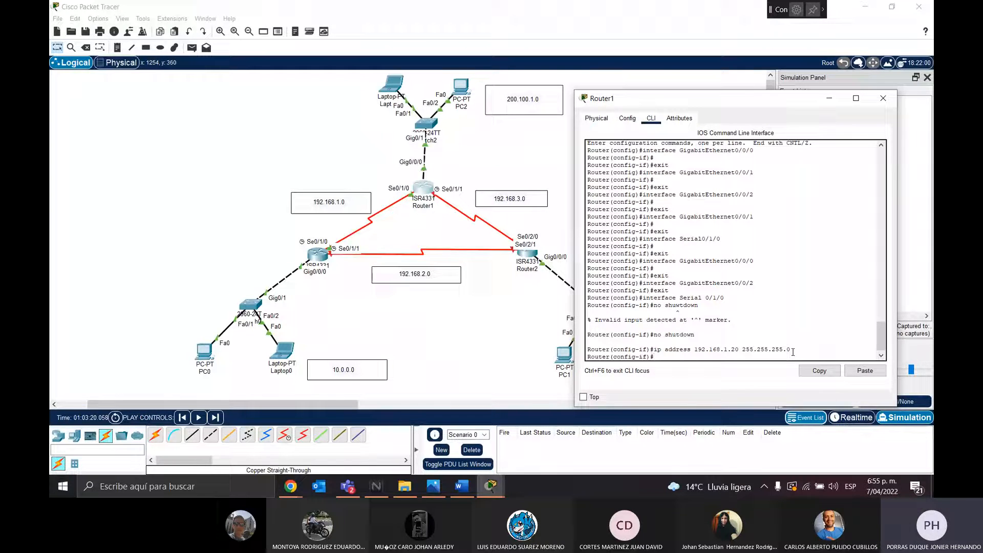
left_click(881, 102)
Test connectivity with a simple PDU from Router0 to Router1, run the simulation, clear the event list and delete the scenario
left_click(193, 49)
left_click(317, 255)
left_click(425, 188)
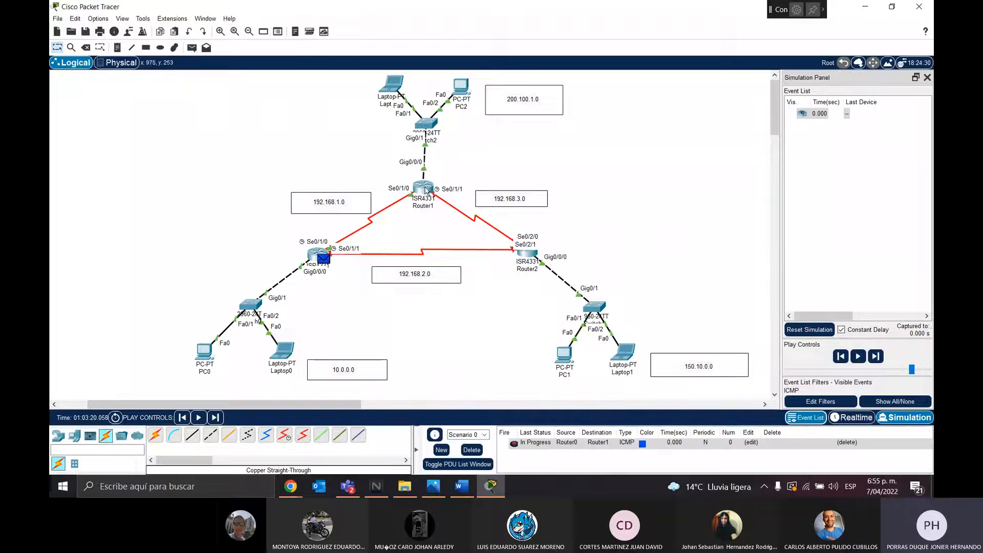
left_click(858, 356)
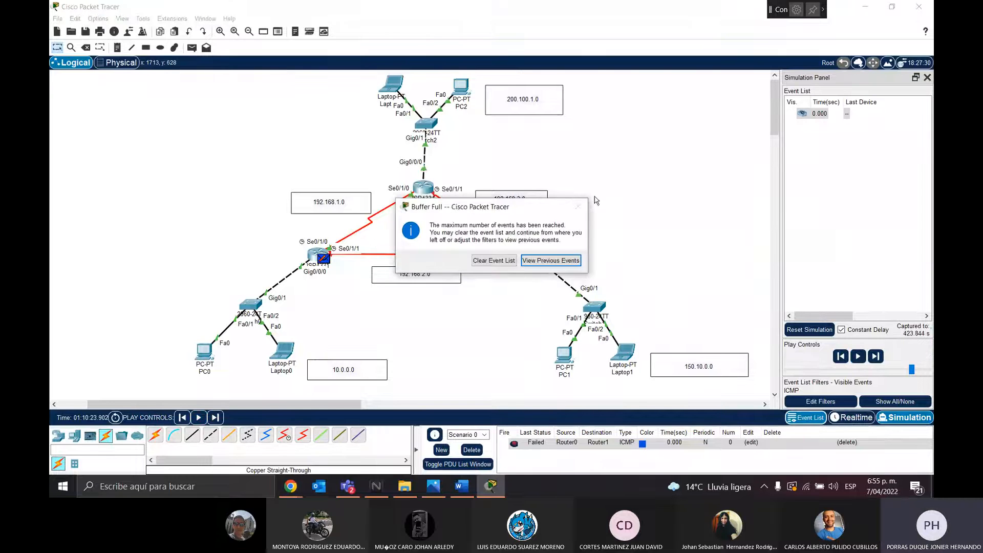
left_click(494, 260)
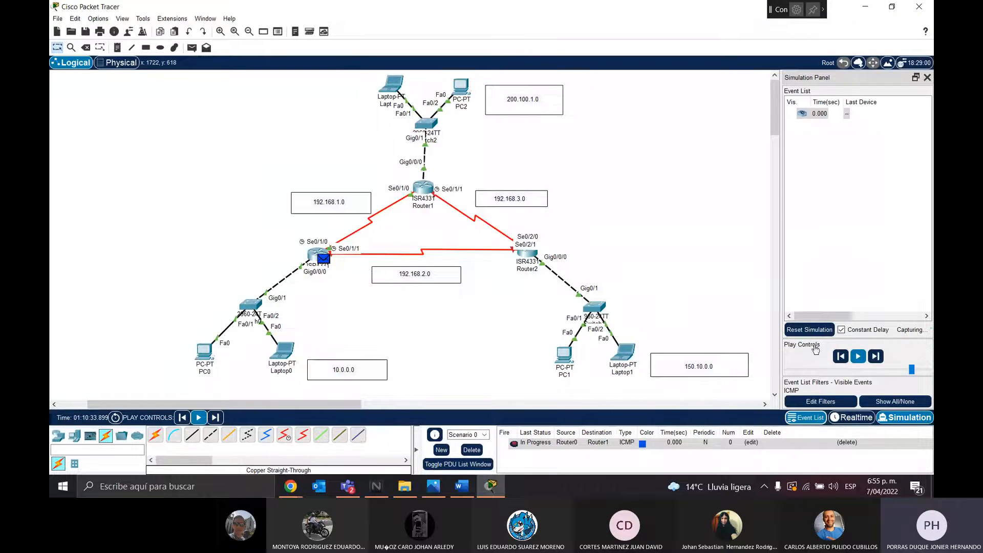
left_click(864, 360)
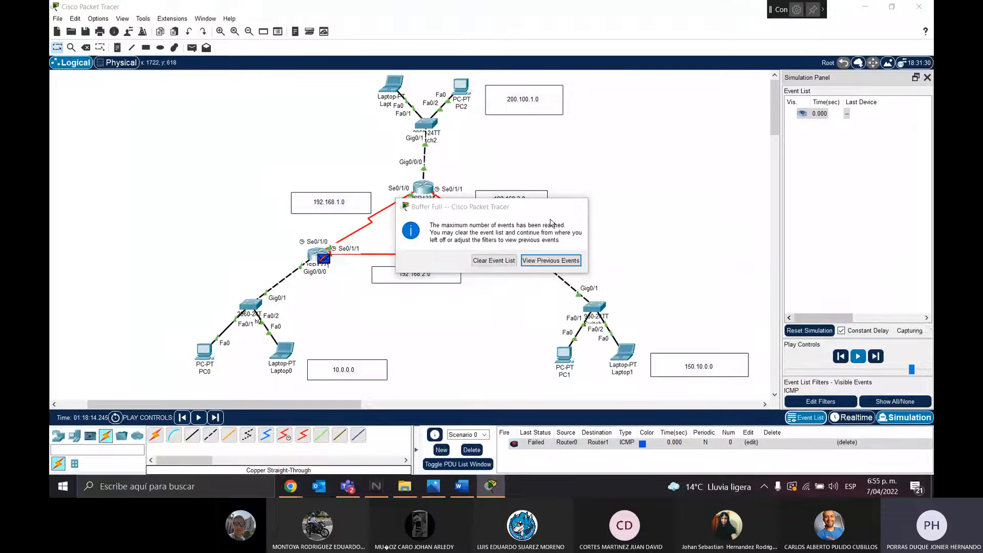
left_click(493, 260)
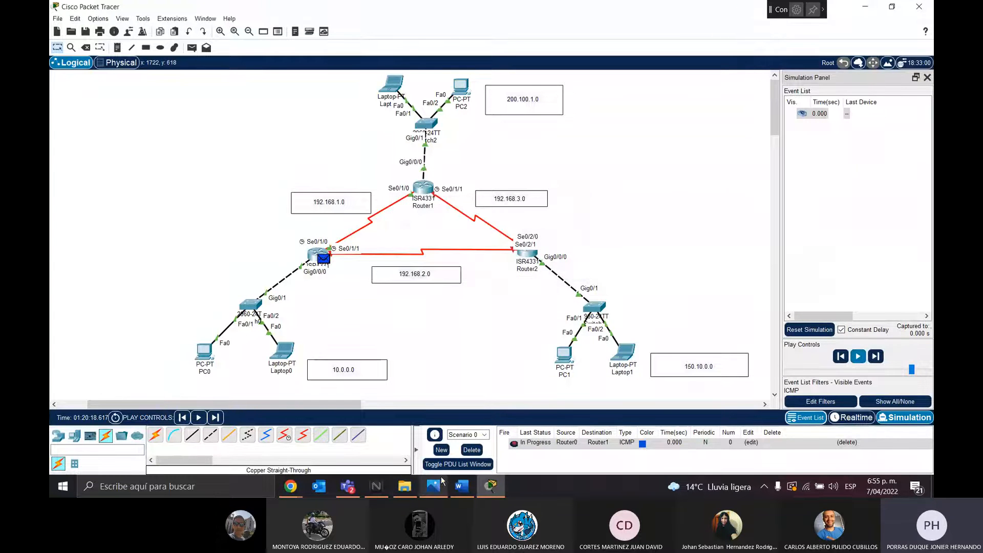
left_click(471, 450)
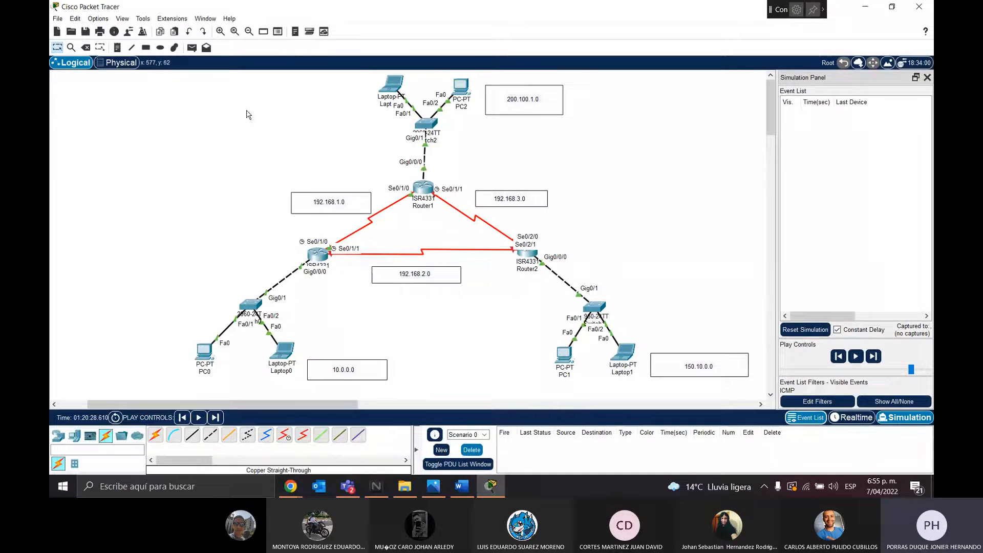
Check the port status and IP configuration of Router0's Serial0/1/1 interface and close its window
left_click(327, 256)
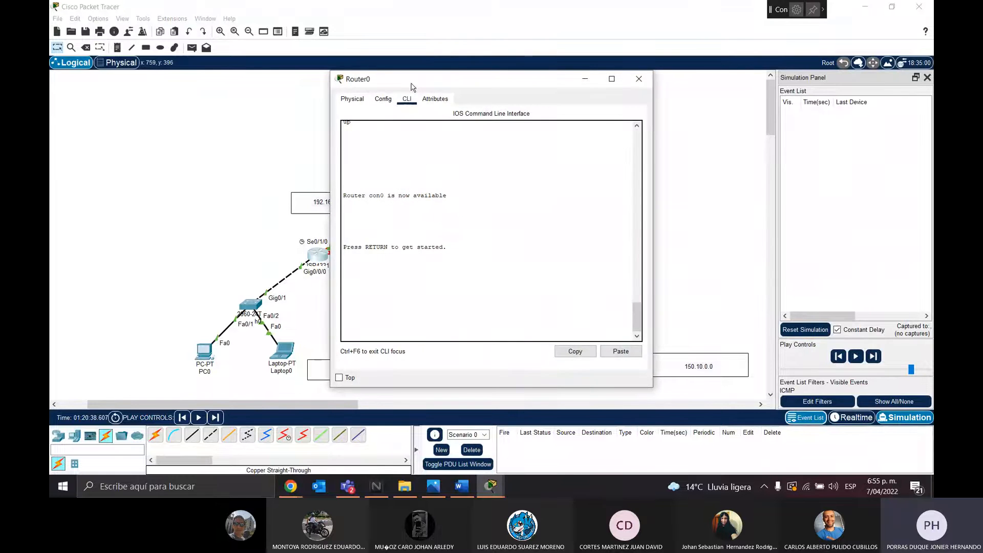
left_click_drag(411, 87, 688, 149)
left_click(659, 161)
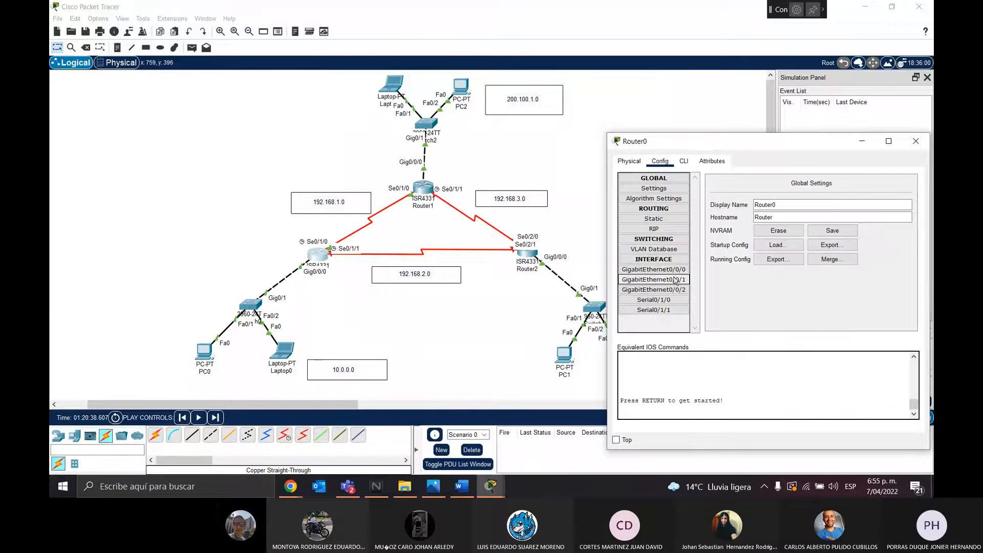
left_click(665, 310)
left_click(841, 236)
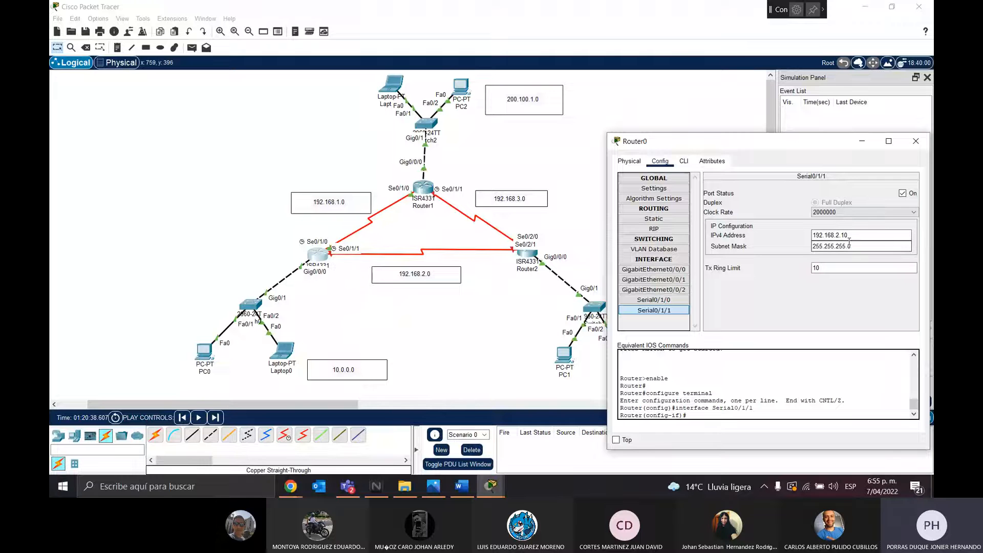
left_click(916, 141)
Check the port status and IP configuration of Router1's Serial0/1/0 interface and close its window
left_click(424, 188)
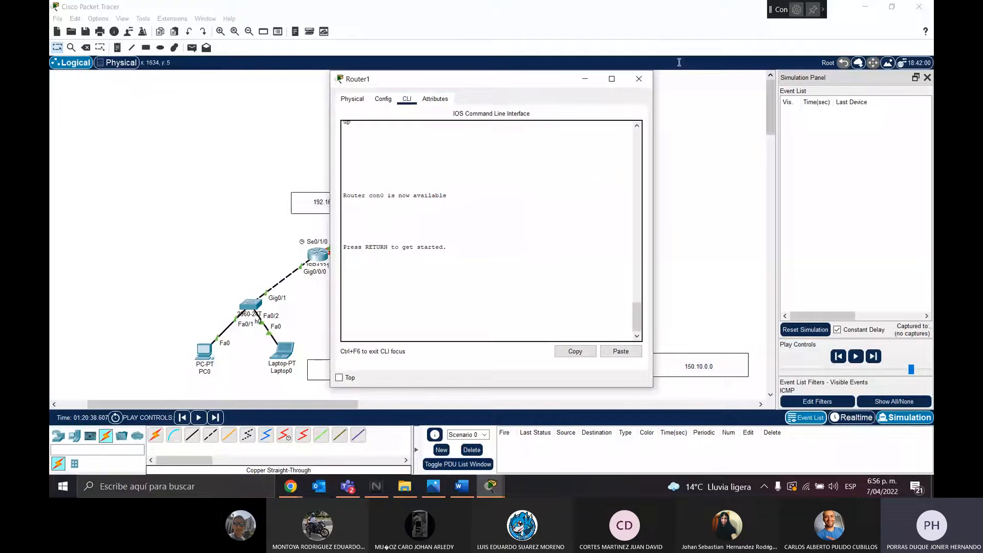
left_click_drag(483, 88, 739, 149)
left_click(639, 159)
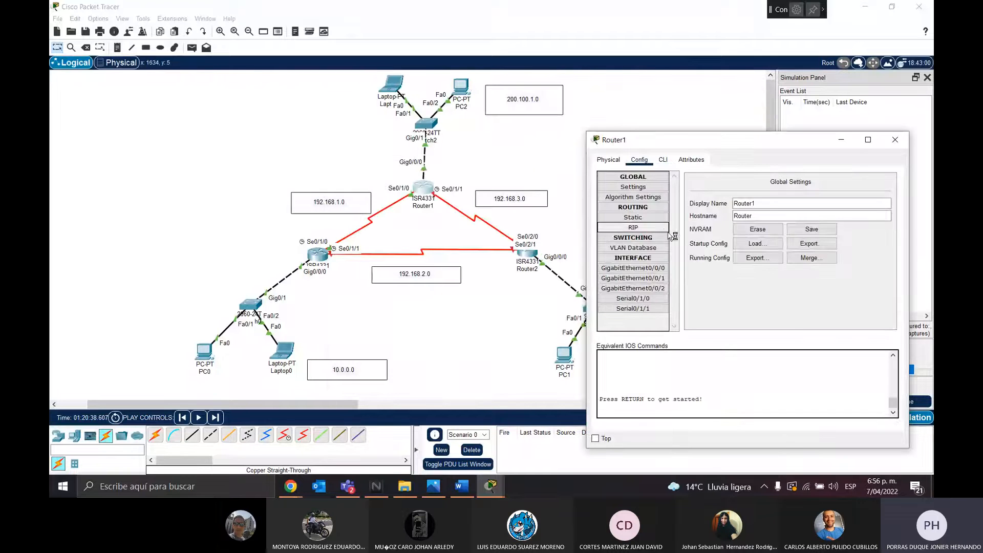
left_click(640, 298)
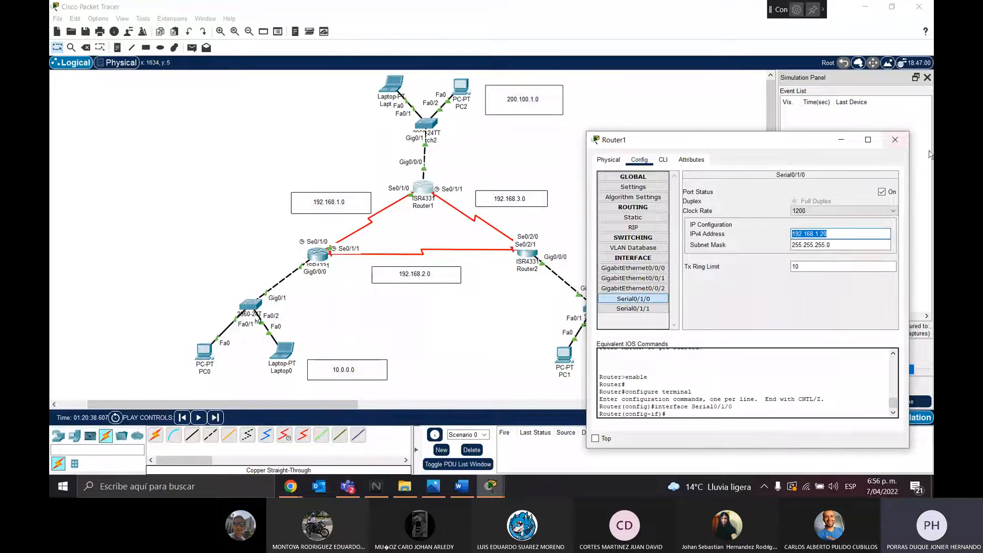
left_click(895, 140)
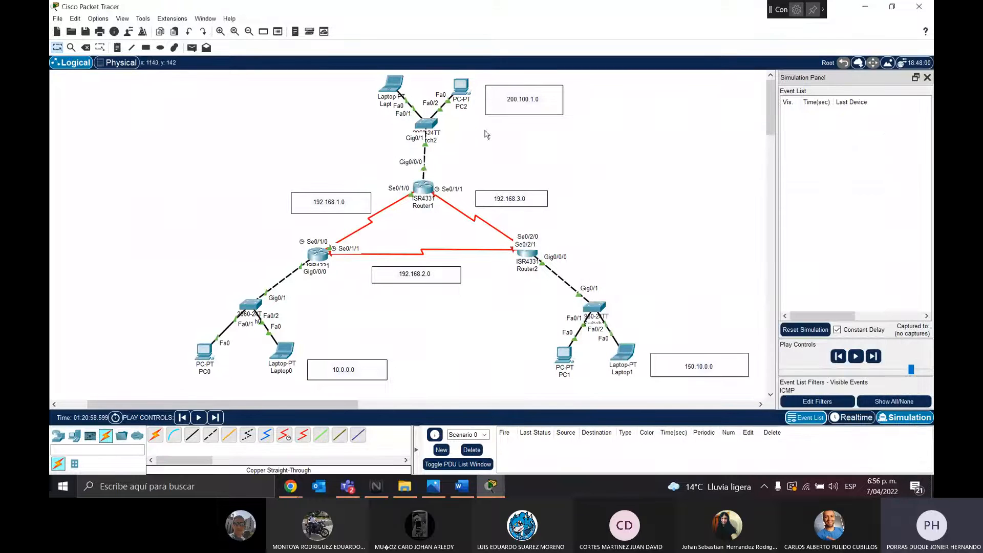
Simulate a simple PDU from Router1 to Router0, clear the event list and delete the scenario
left_click(192, 48)
left_click(423, 188)
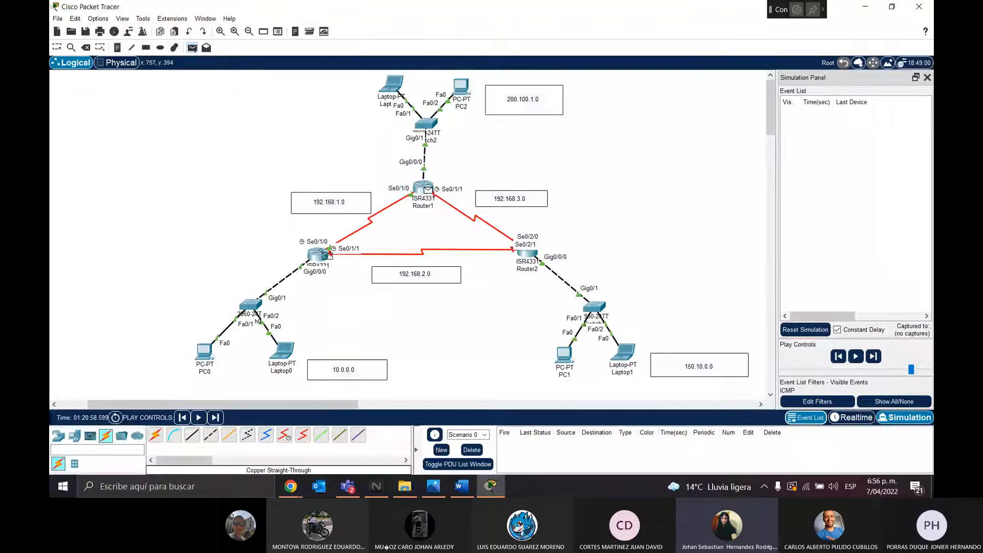
left_click(322, 258)
left_click(857, 356)
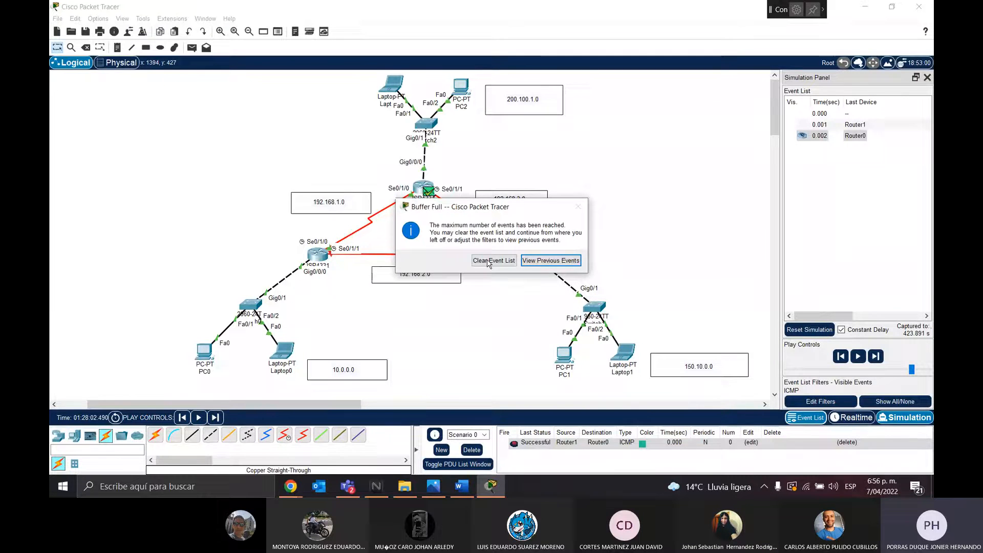
left_click(494, 261)
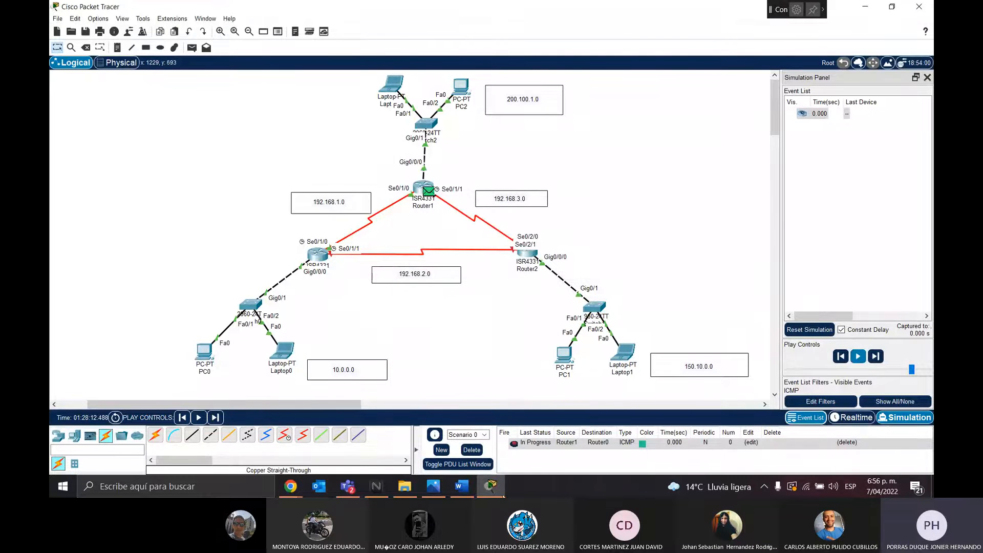
left_click(472, 449)
Simulate a simple PDU from Router0 back to Router1 and delete the test scenario
left_click(192, 48)
left_click(319, 256)
left_click(423, 189)
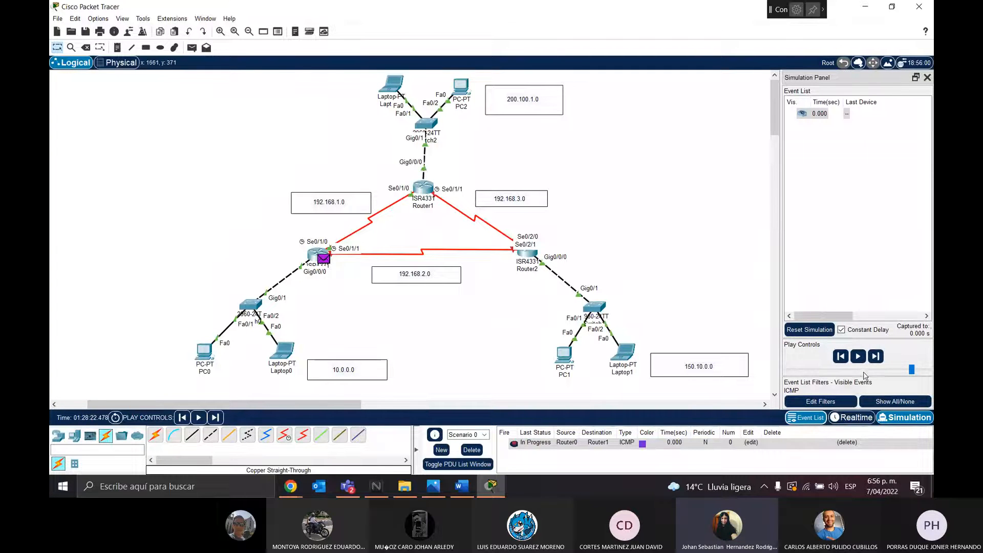
left_click(859, 362)
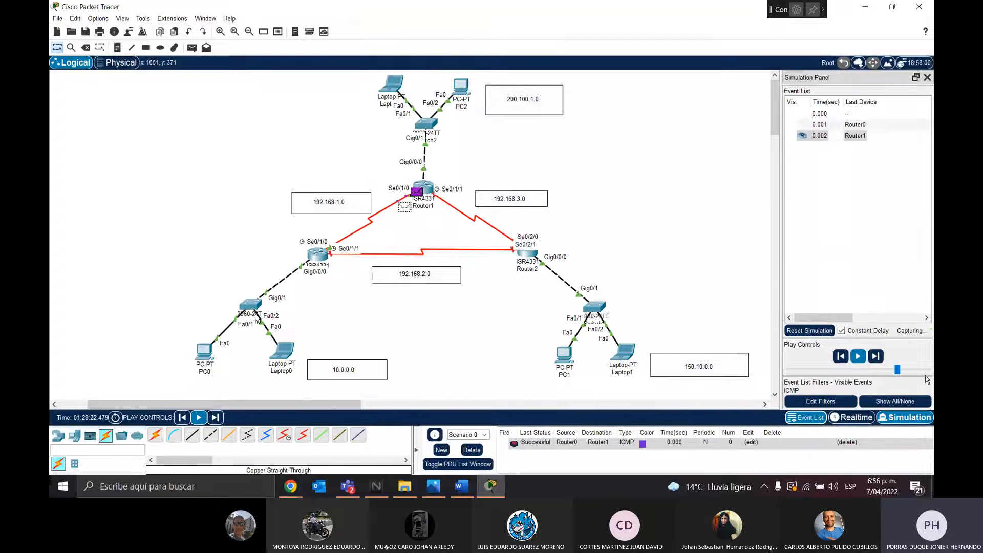
left_click(472, 450)
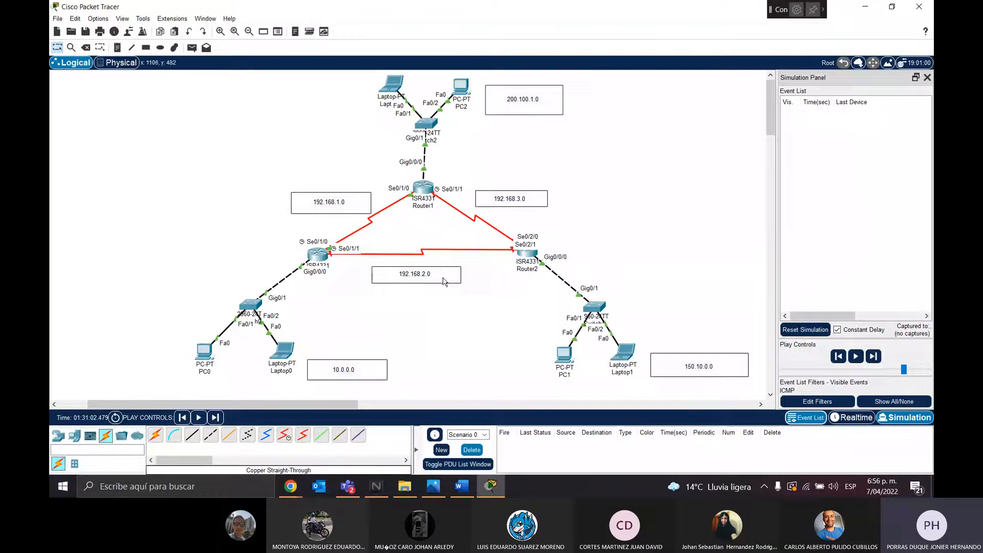
Simulate a simple PDU from Router0 to Router2 and delete the test scenario
left_click(192, 48)
left_click(320, 255)
left_click(532, 253)
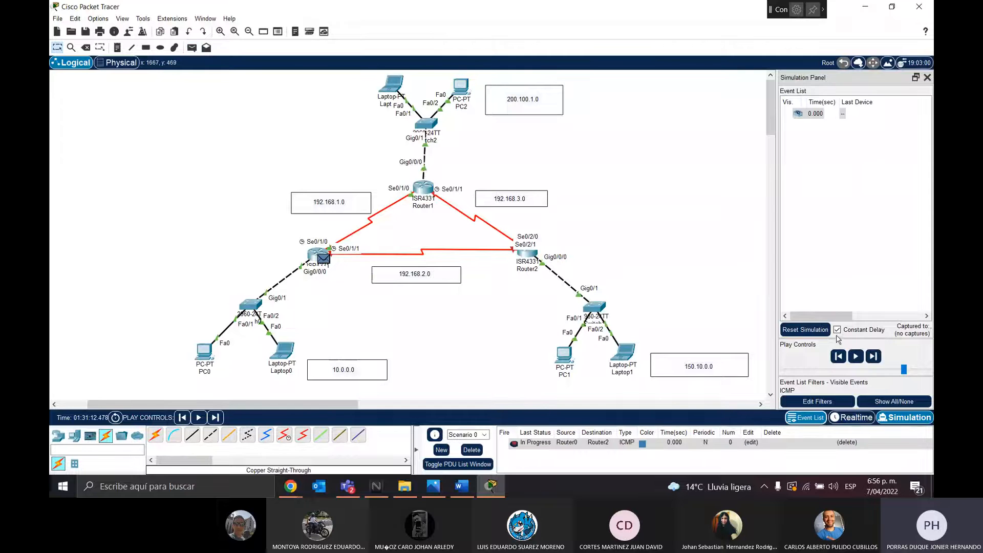
left_click(858, 356)
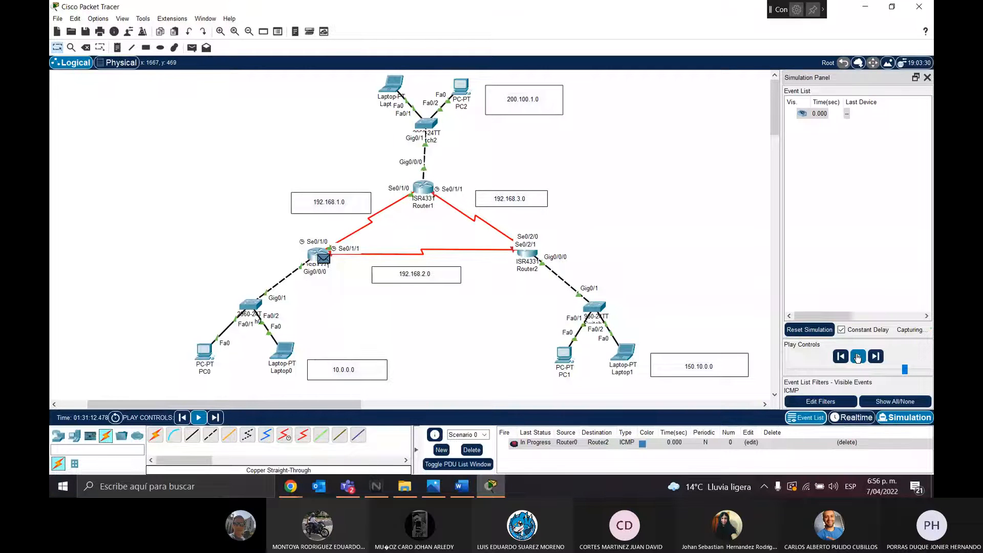
left_click(472, 449)
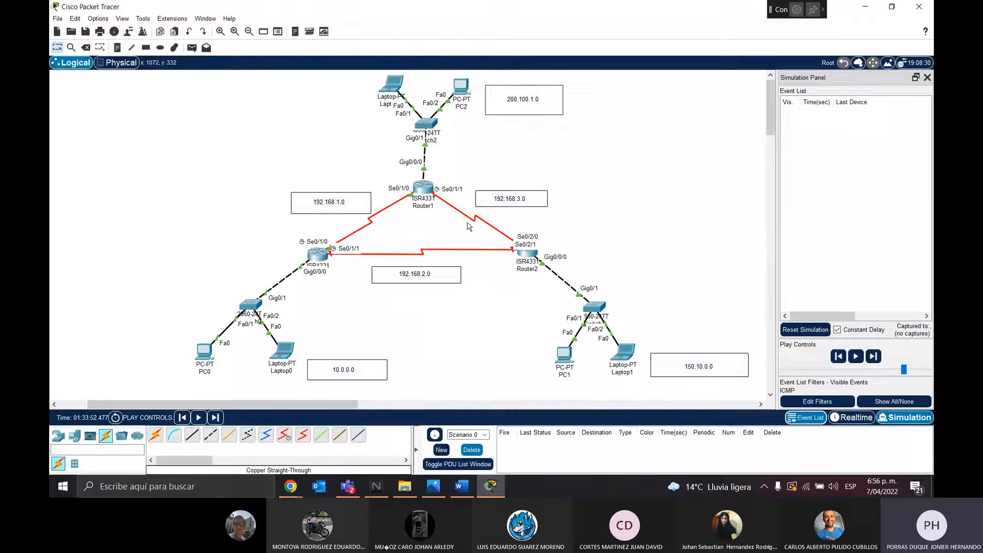
Open Router1's command line, exit the current interface mode and enter interface serial 0/1/1
left_click(420, 183)
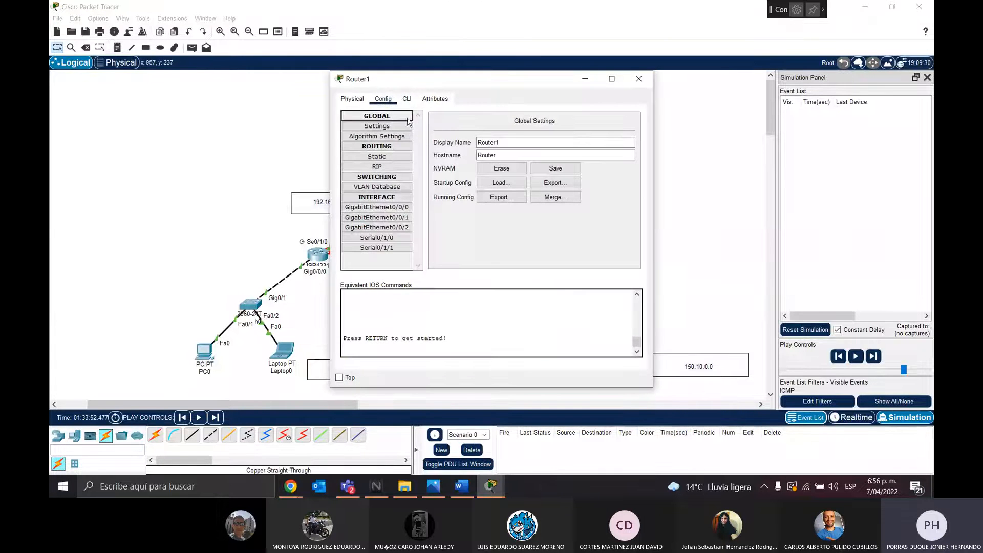
left_click_drag(395, 78, 588, 103)
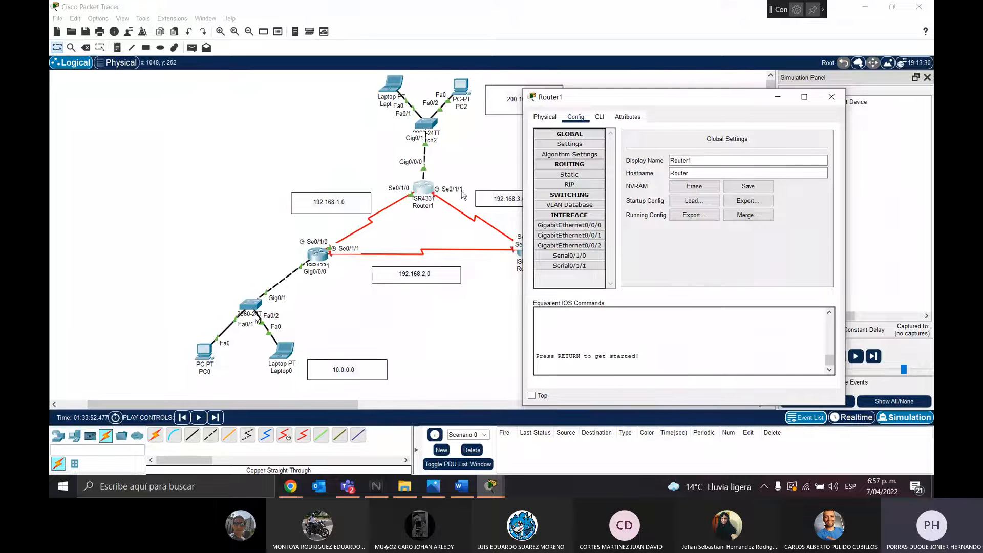
left_click(581, 266)
left_click(599, 117)
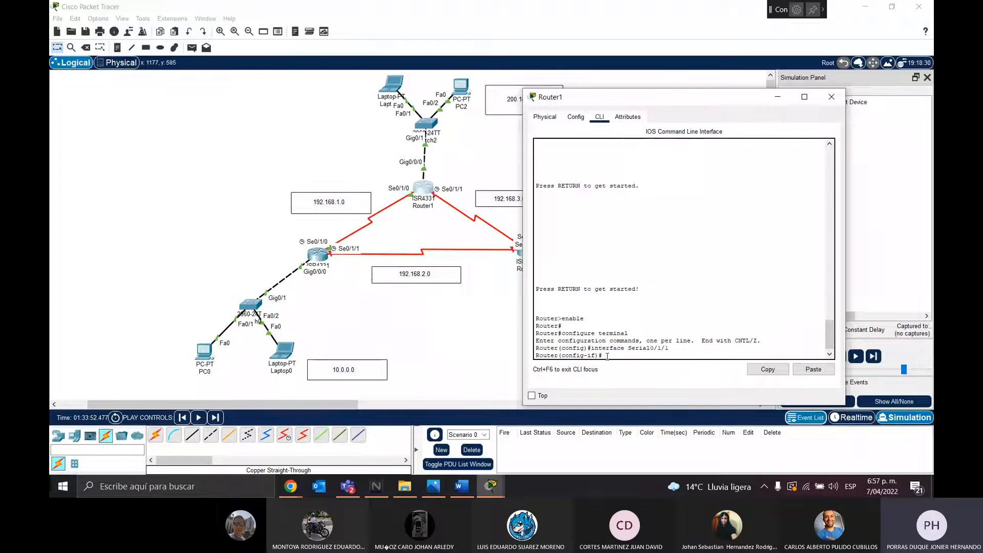
type("exit")
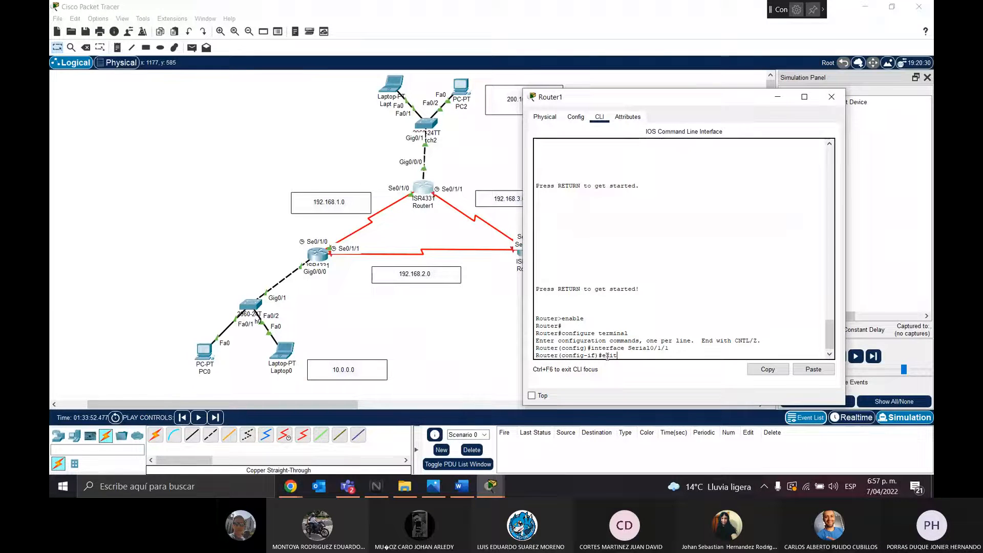
key("Return")
type("ine")
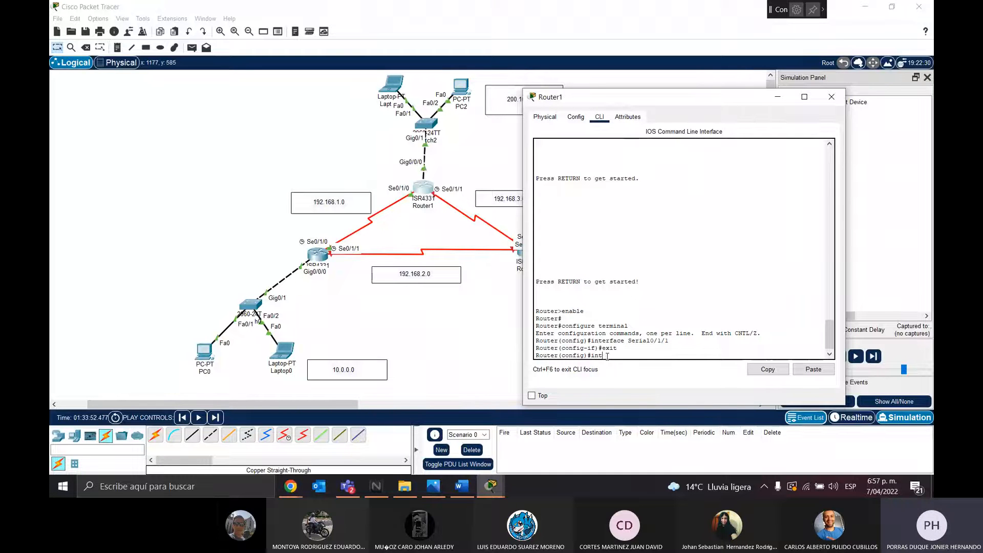
type("terface serial 0/1/1")
key("Return")
Assign IP address 192.168.3.10 with mask 255.255.255.0 to Router1's Serial 0/1/1 interface
type("ig-if)#ip addres")
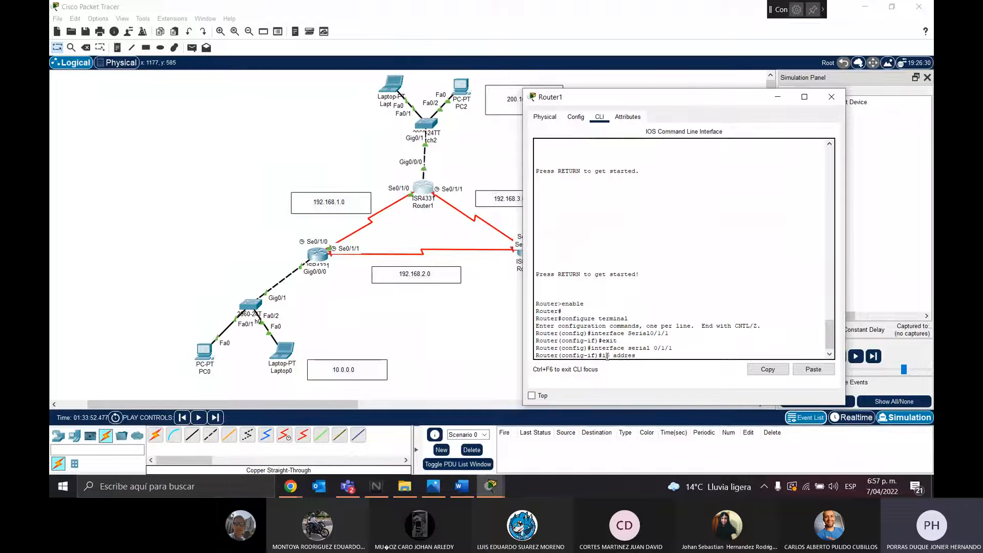
type("s 192.168.3.")
left_click_drag(581, 102, 680, 95)
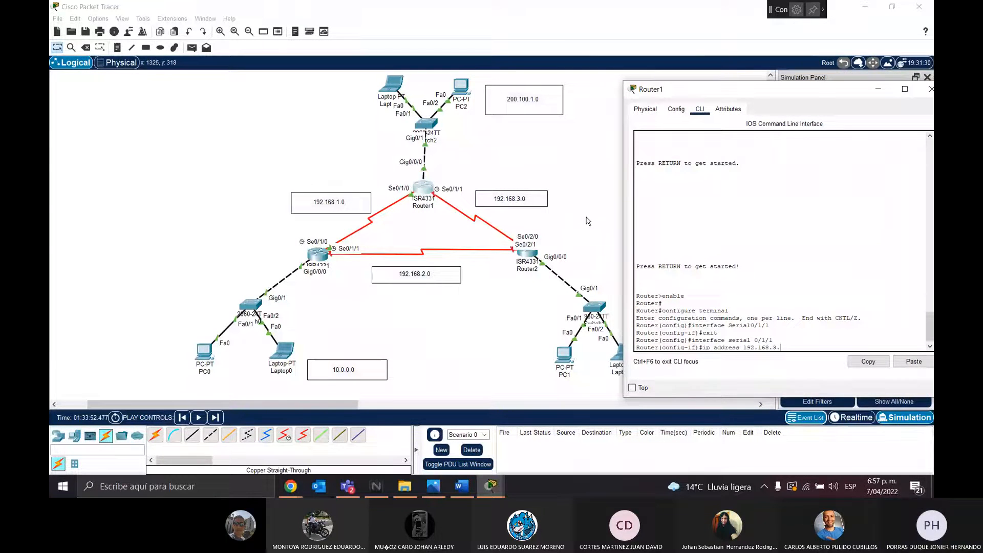
type("10")
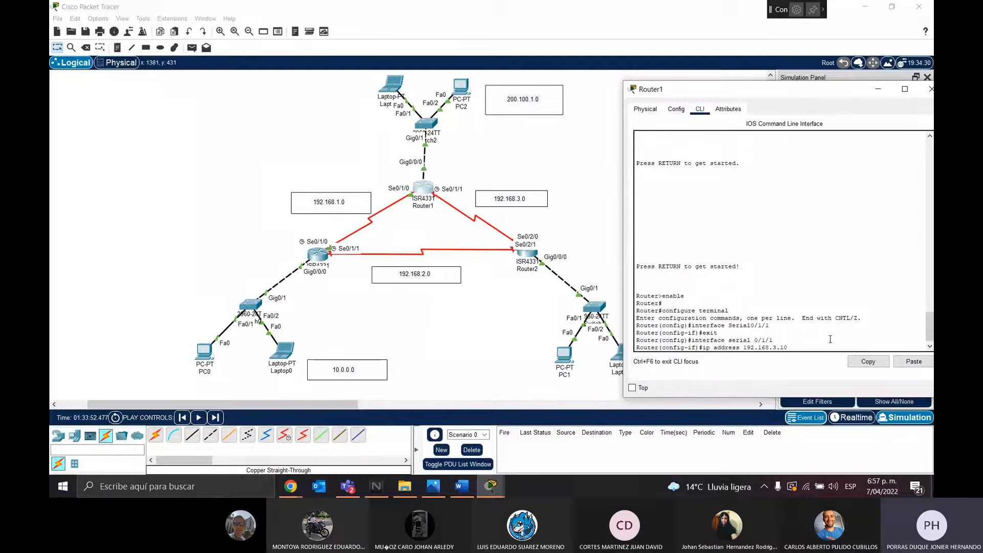
key("Return")
key("Up")
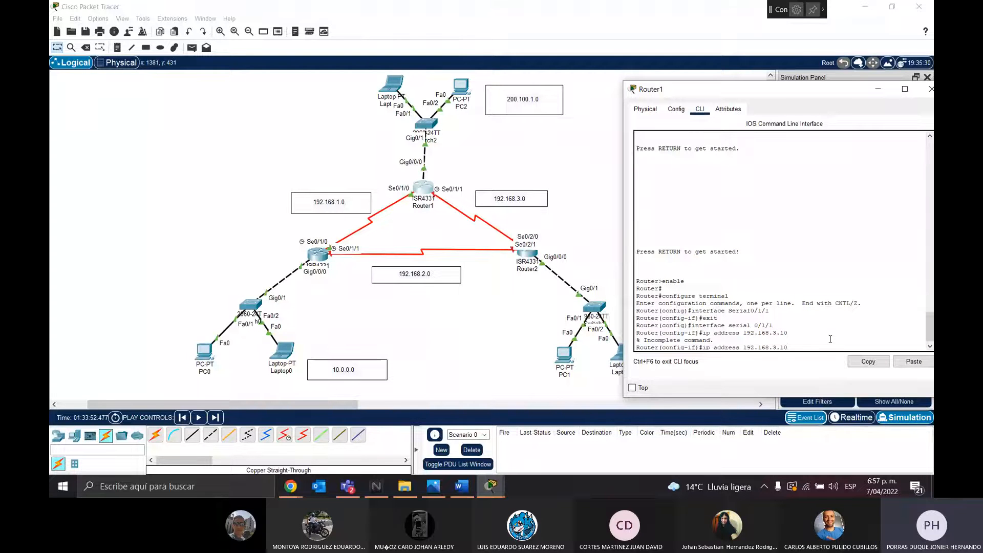
type("255.255.255.0")
key("Return")
Enable Router1's Serial 0/1/1 interface with no shutdown and close the router's window
type("no shutwo")
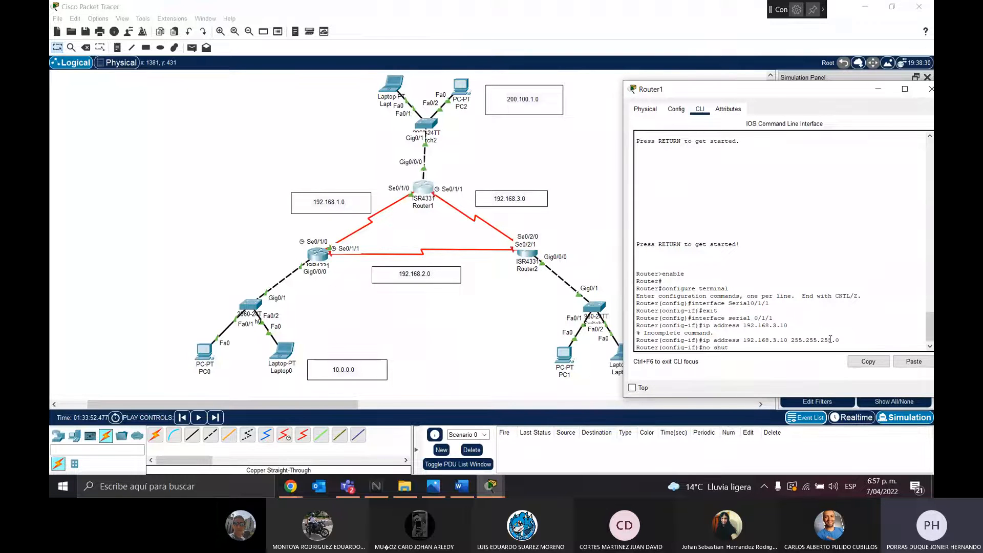
key("BackSpace")
key("BackSpace")
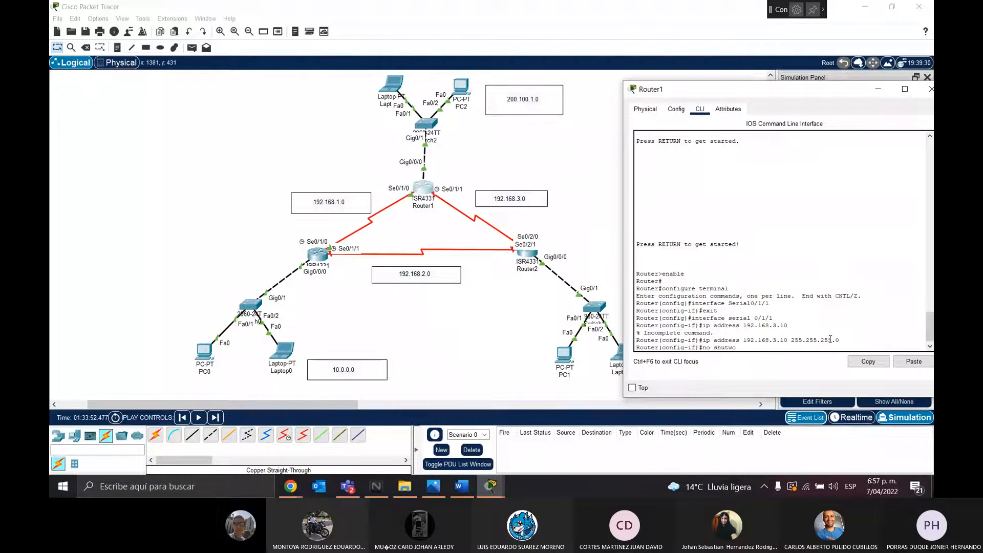
type("own")
key("Return")
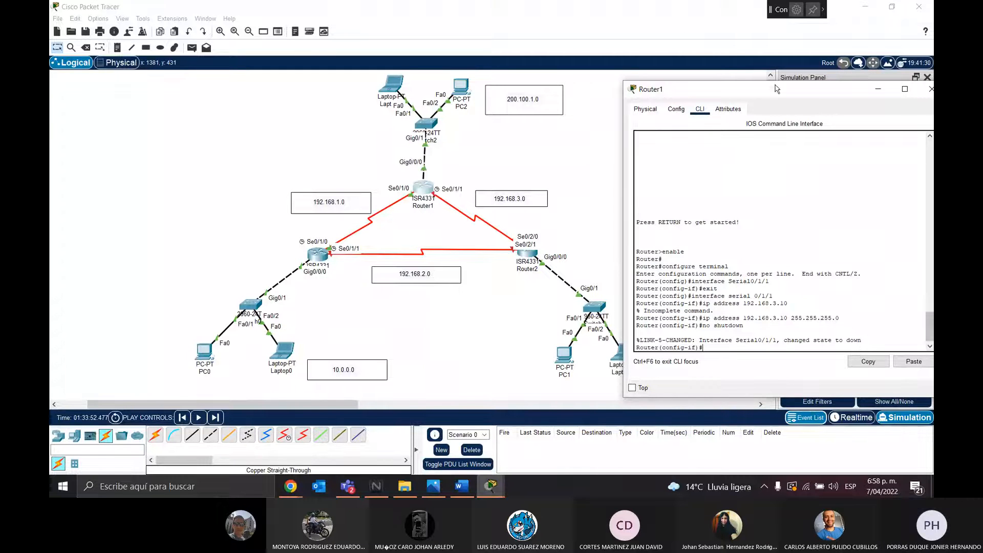
left_click_drag(757, 93, 524, 93)
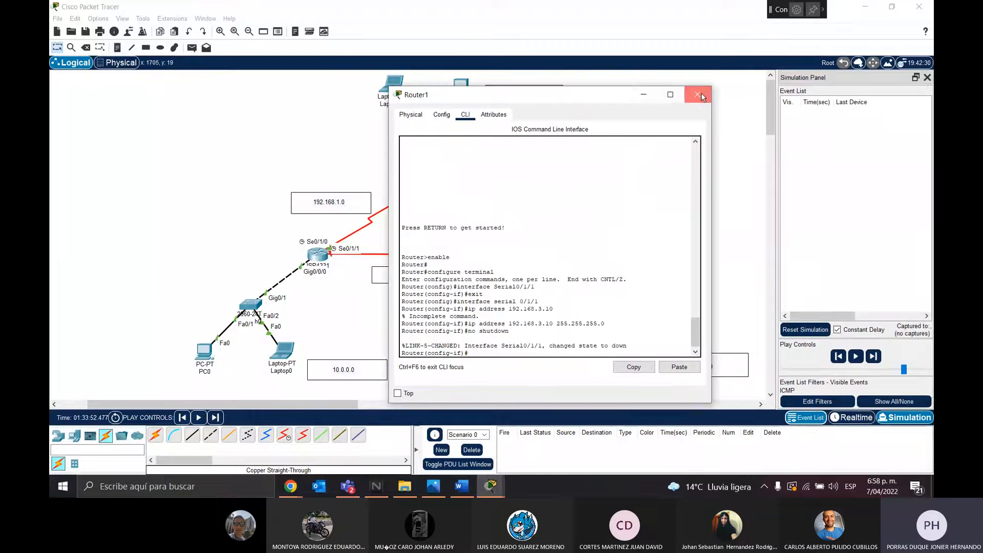
left_click(701, 93)
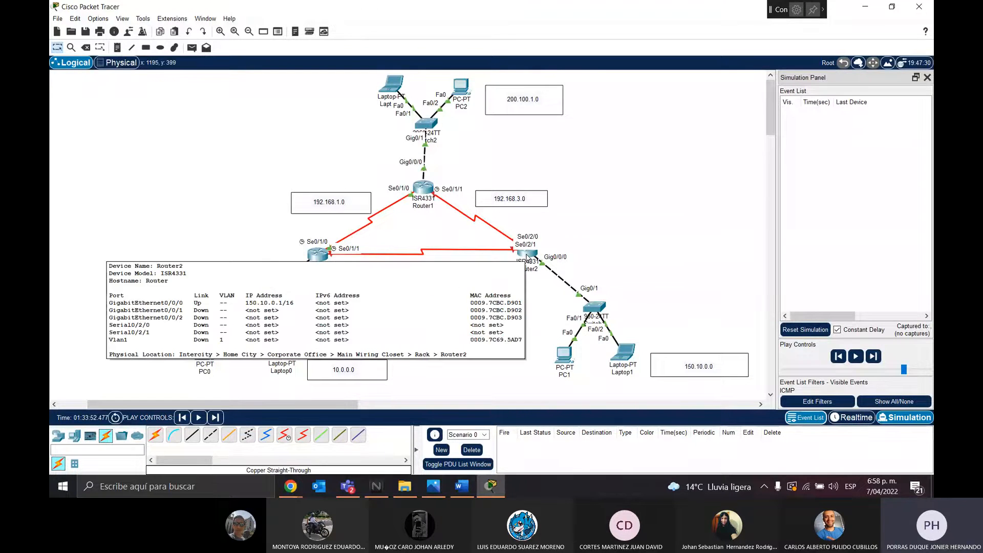
left_click(527, 257)
left_click_drag(415, 84, 624, 102)
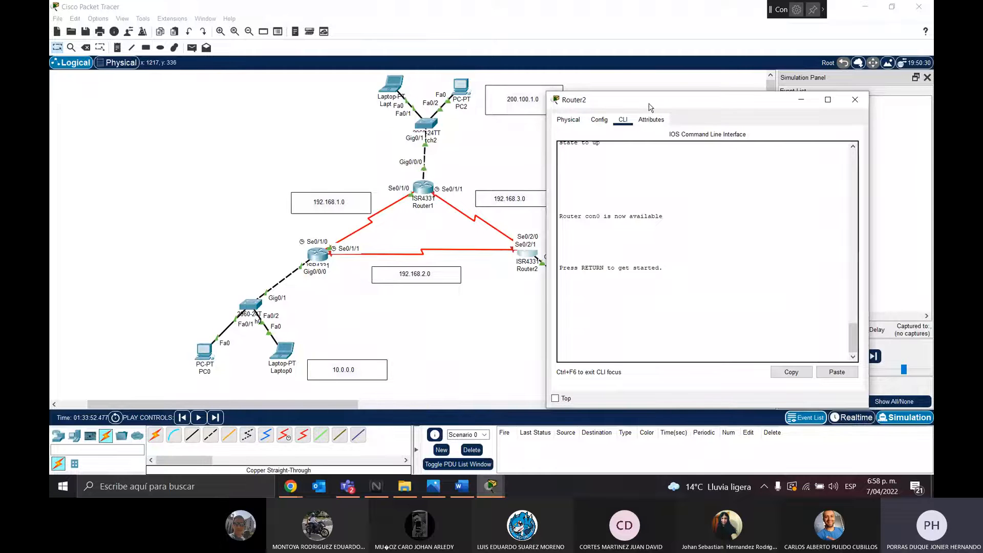
left_click(855, 99)
Simulate a simple PDU from Router1 to Router2 and clear the test
left_click(192, 47)
left_click(423, 188)
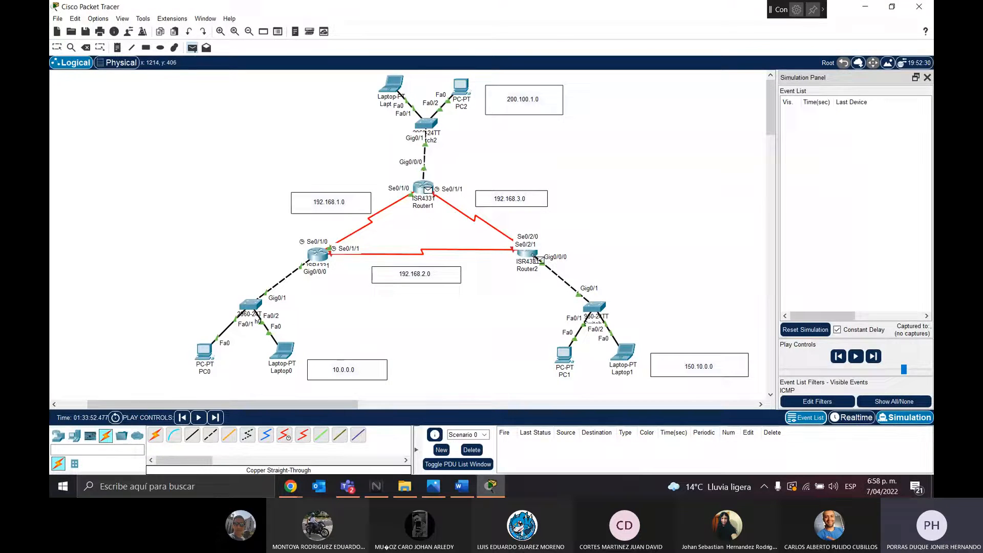
left_click(527, 253)
left_click(857, 357)
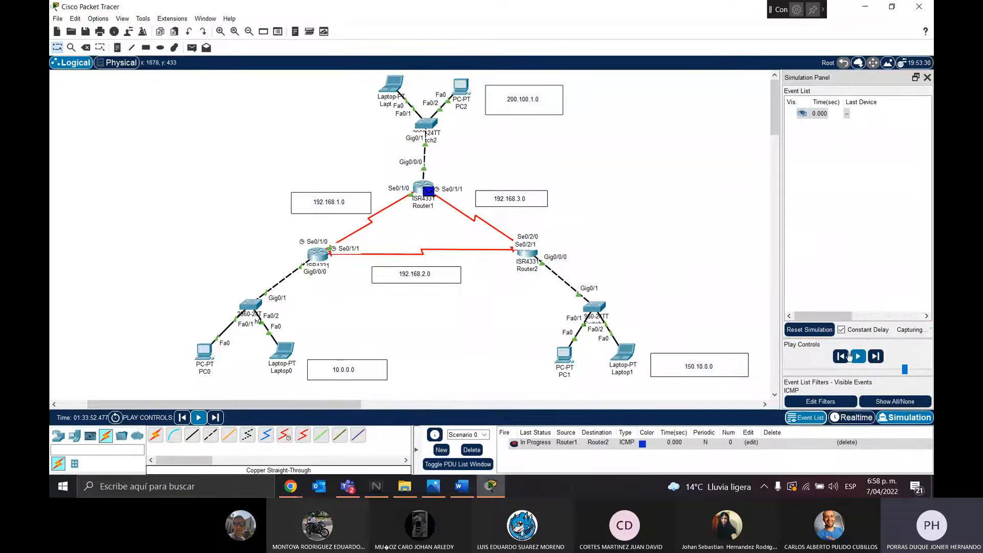
left_click(820, 331)
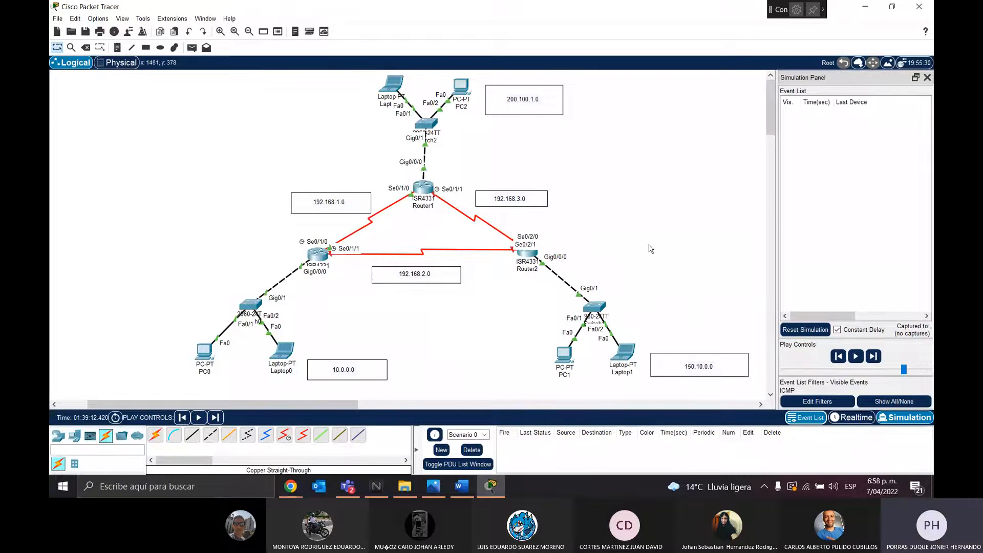
Open Router2's command line, enable privileged mode and enter global configuration with configure terminal
left_click(523, 259)
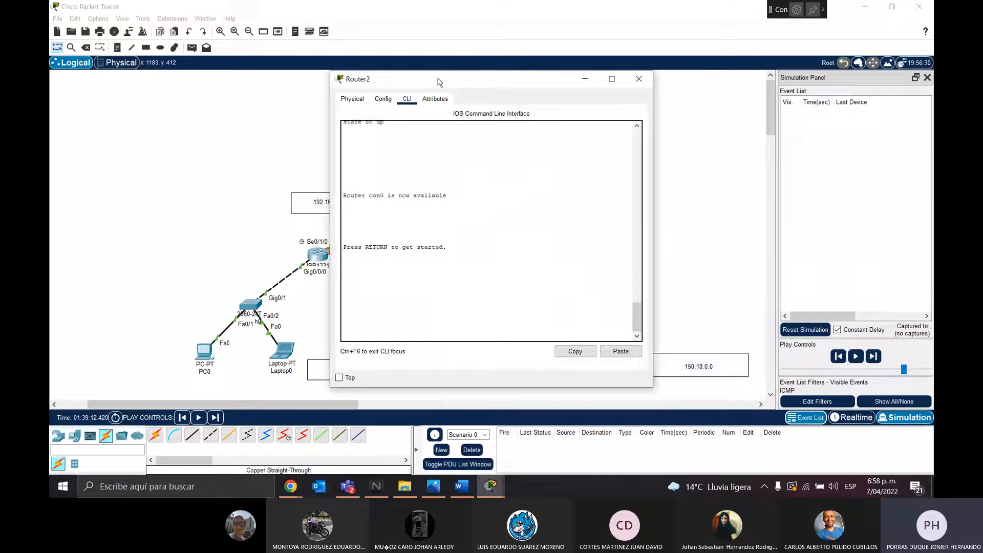
left_click_drag(423, 82, 695, 105)
key("Return")
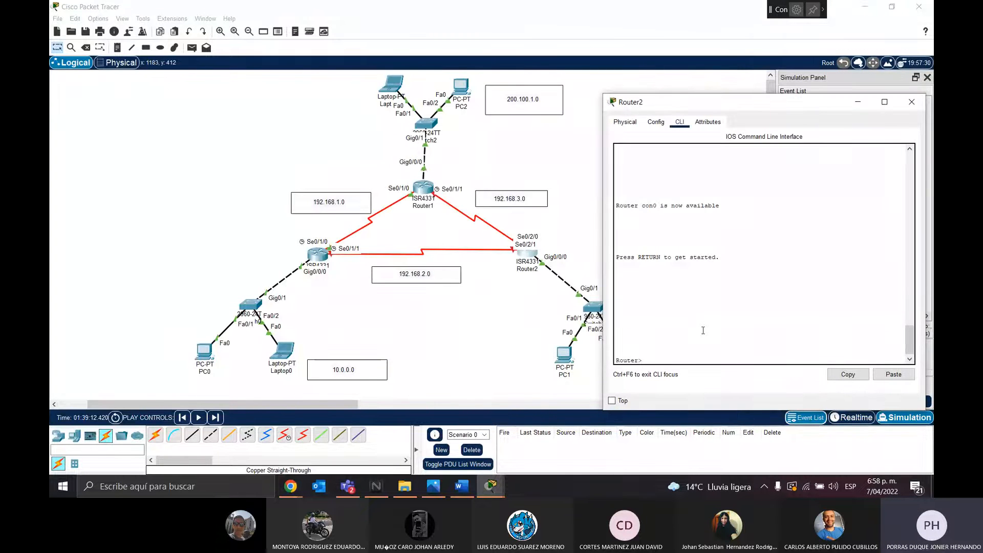
type("enable")
key("Return")
type("c")
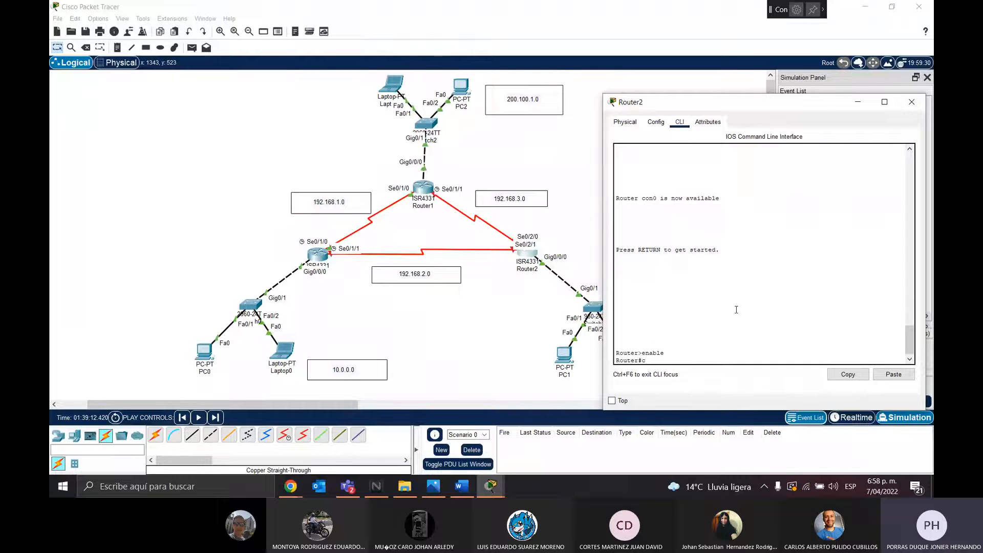
type("onfigure terminal")
key("Return")
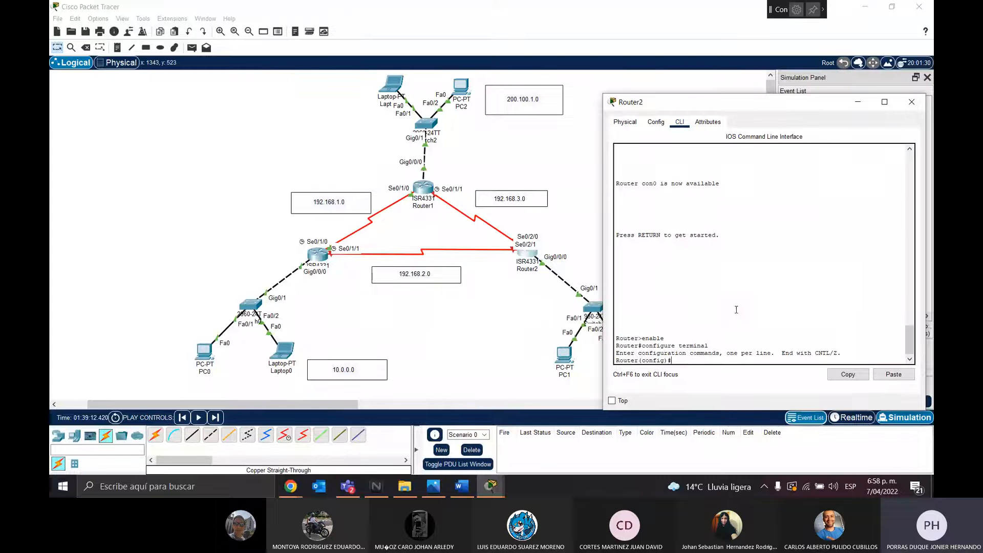
Enter the configuration mode of Router2's serial interface Se 0/2/0
type("interface")
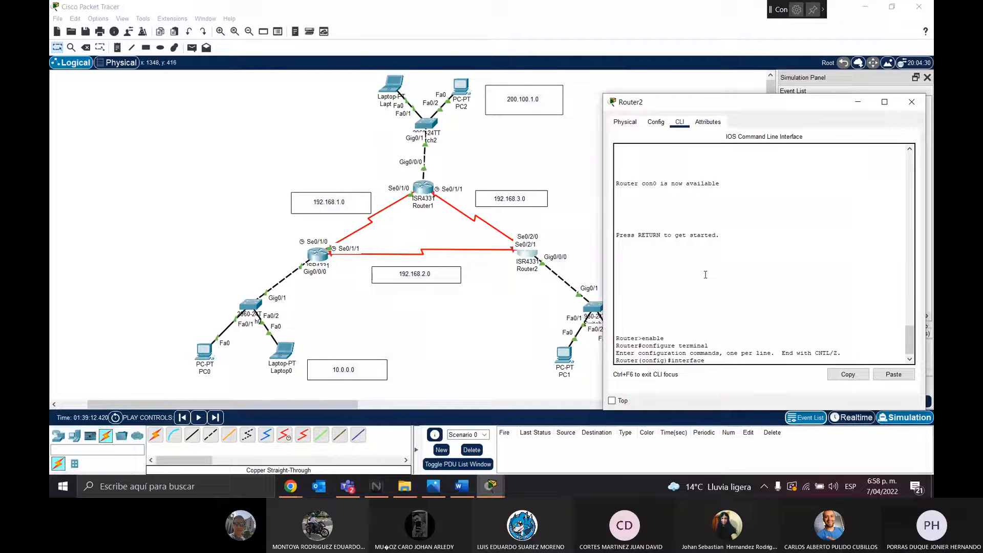
type(" Ser")
key("BackSpace")
key("BackSpace")
type("0")
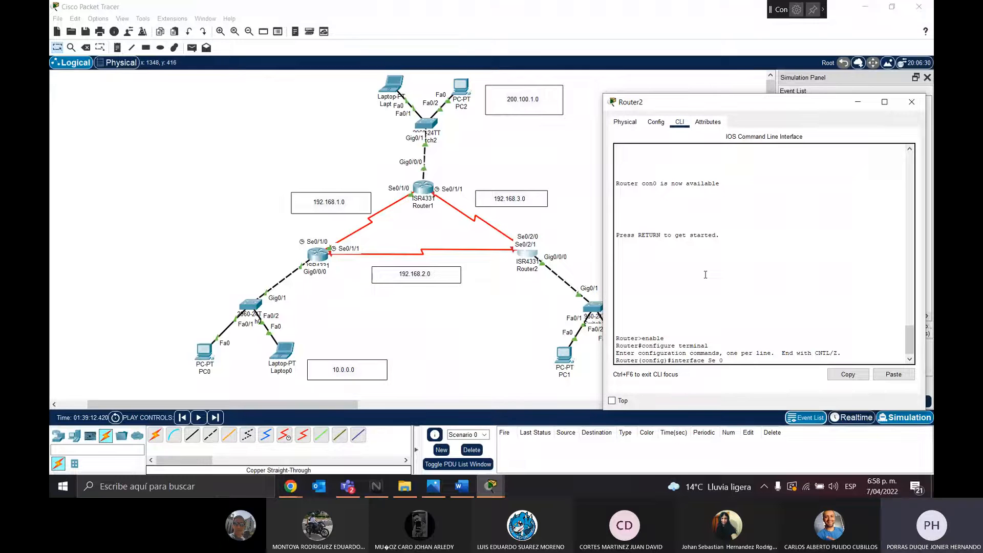
type("/2/")
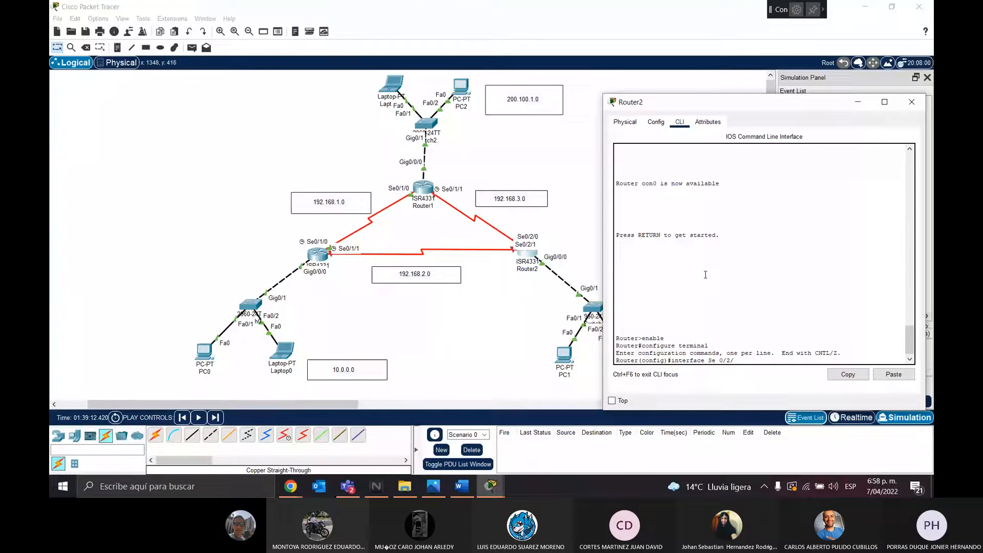
left_click(496, 281)
left_click(490, 485)
left_click(533, 254)
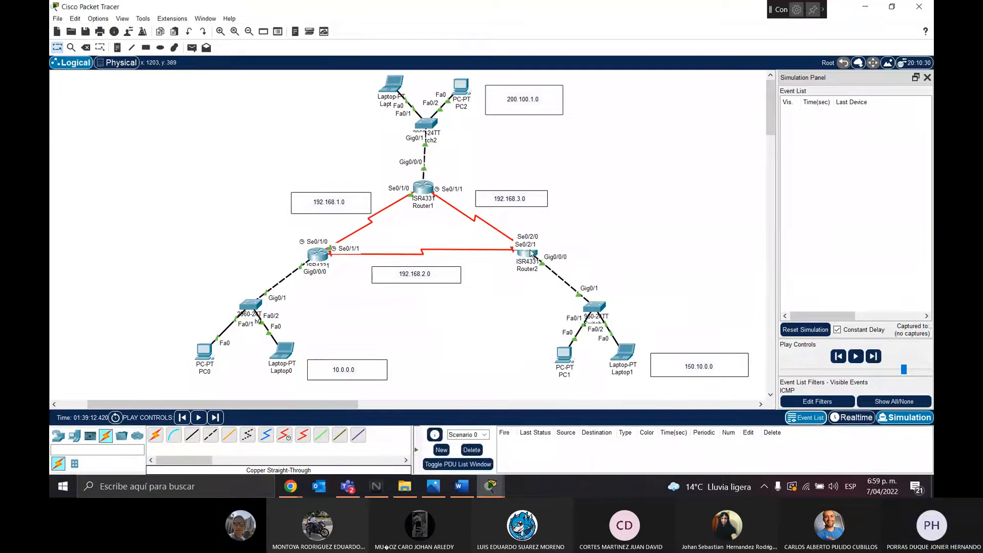
left_click(490, 485)
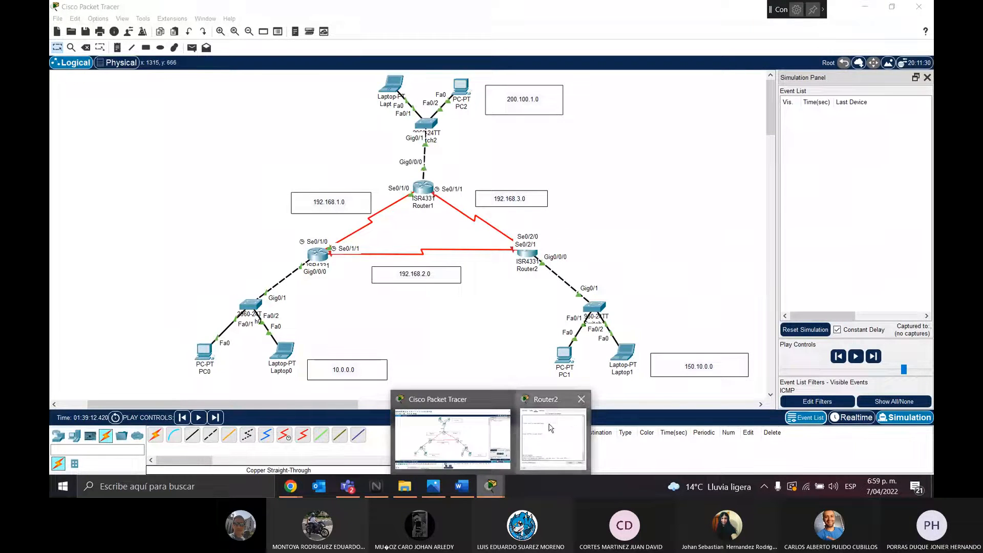
left_click(550, 427)
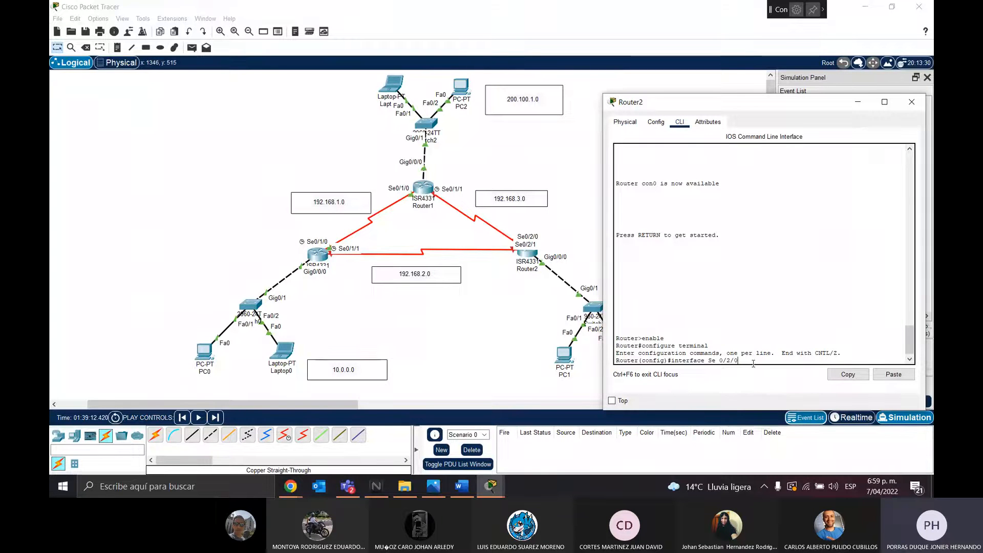
key("Return")
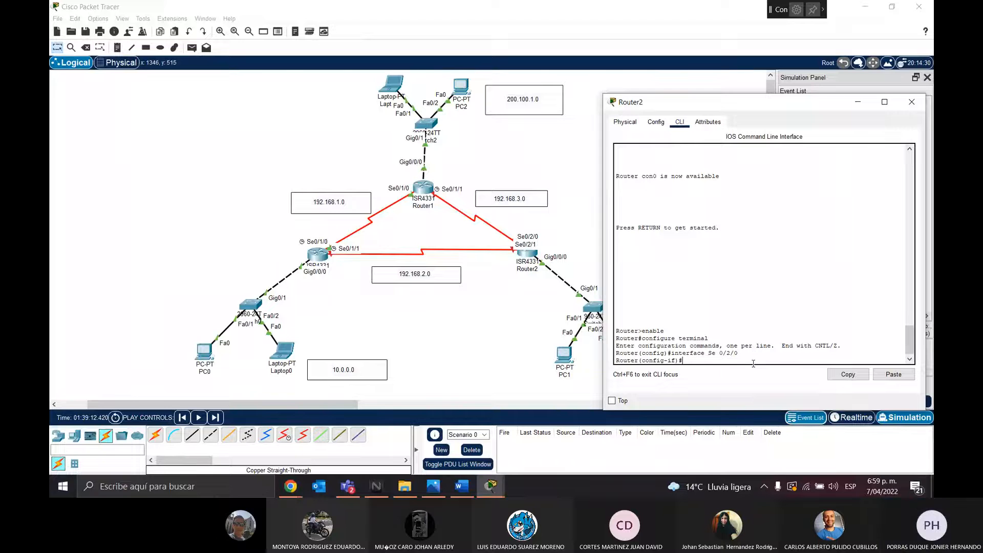
Enable Router2's Se 0/2/0 interface with no shutdown and assign it IP address 192.168.3.20 with mask 255.255.255.0
type("no shutdown")
key("Return")
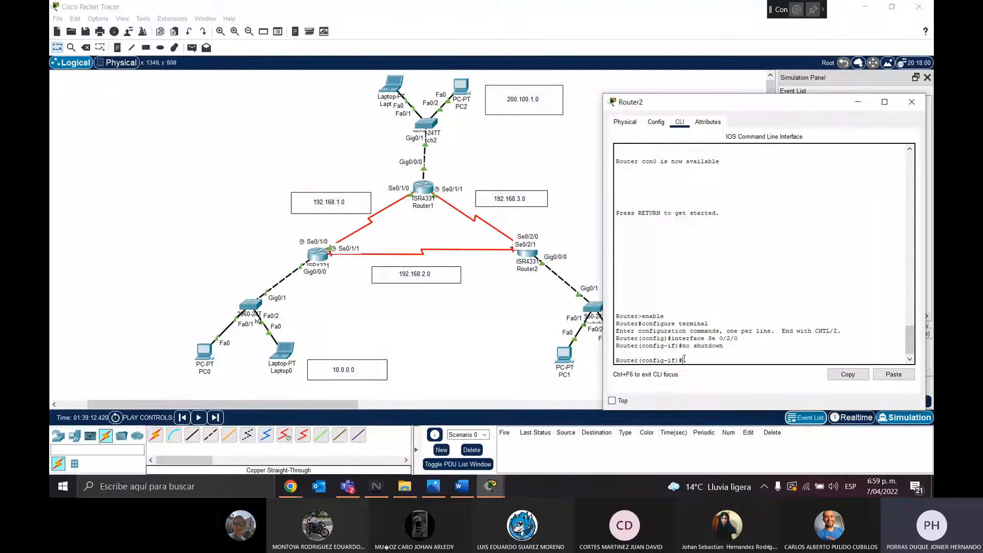
type("ip address")
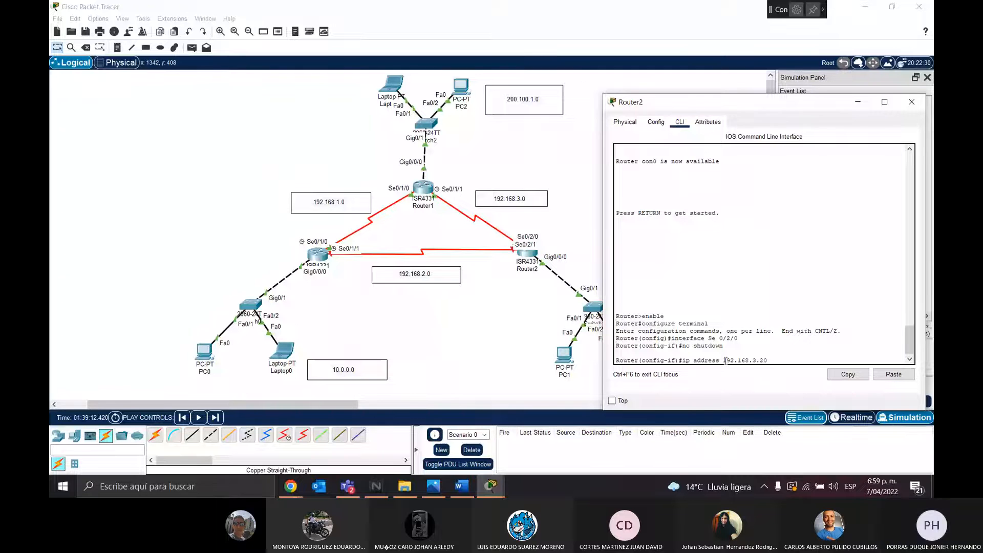
type("192.168.3.20 255.255.255.0")
key("Return")
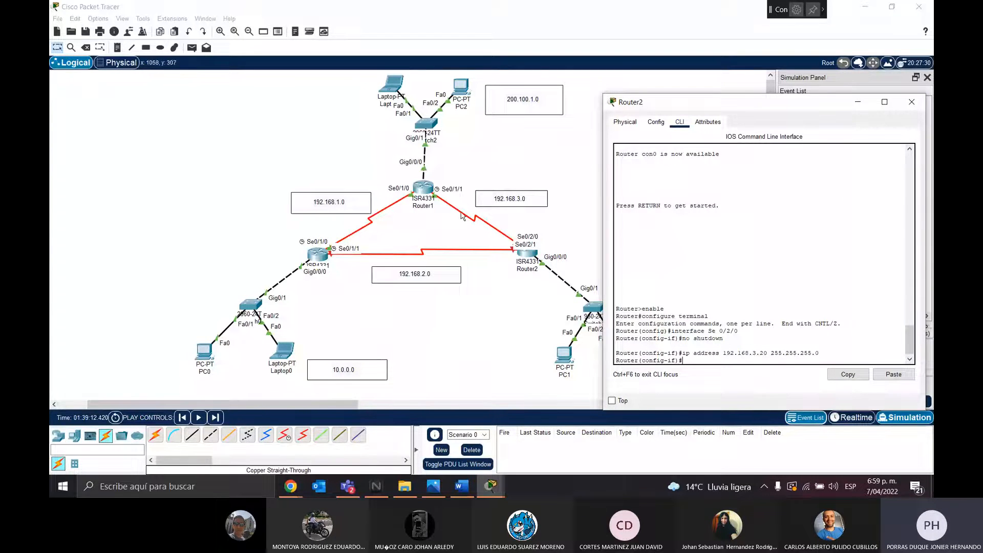
Exit the current interface mode on Router2 and enter interface Se 0/2/1
type("exit")
key("Return")
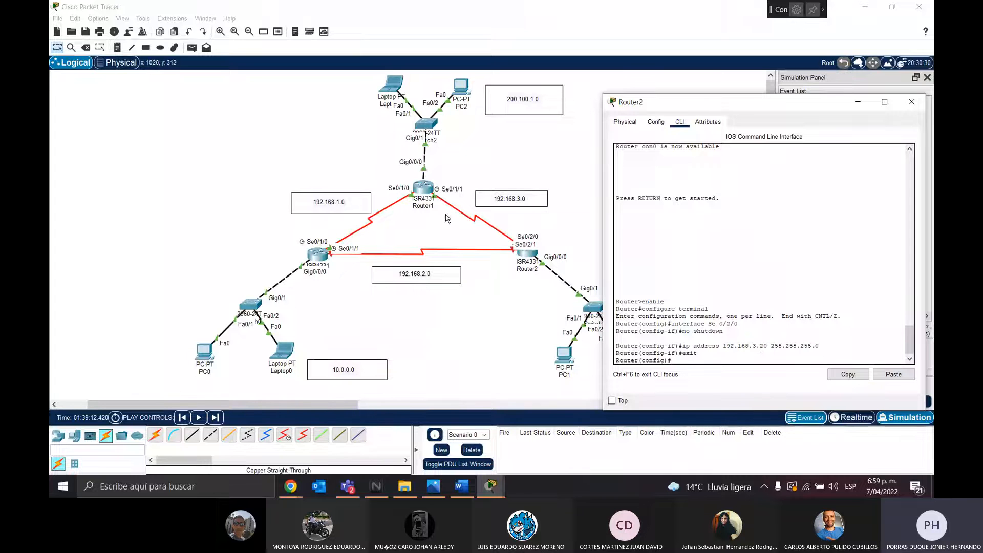
type("interface")
type(" Ser")
type(" 0/2/1")
key("Return")
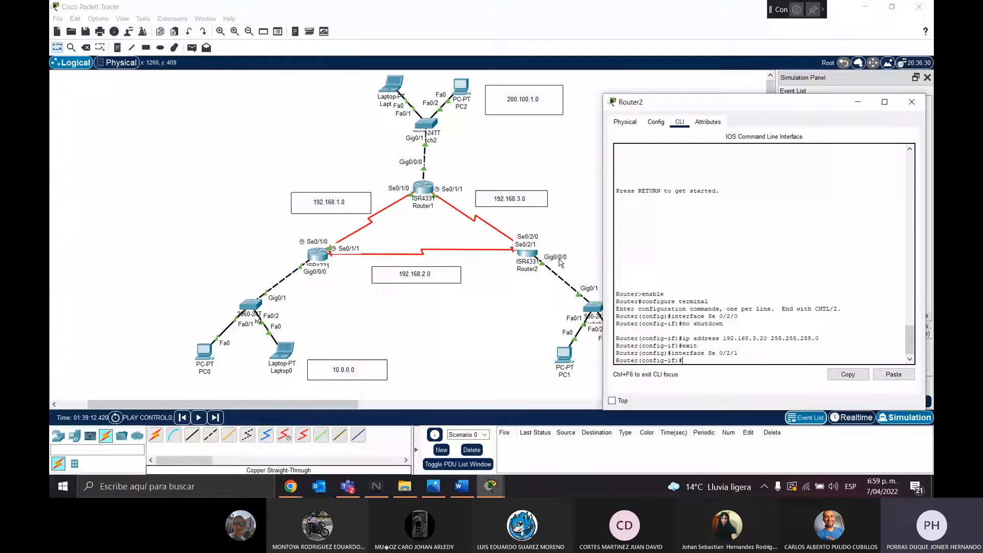
Assign IP address 192.168.2.20 with mask 255.255.255.0 to Router2's Se 0/2/1, enable it with no shutdown and close the router's window
type("ip address 192.168.2.20 255.255")
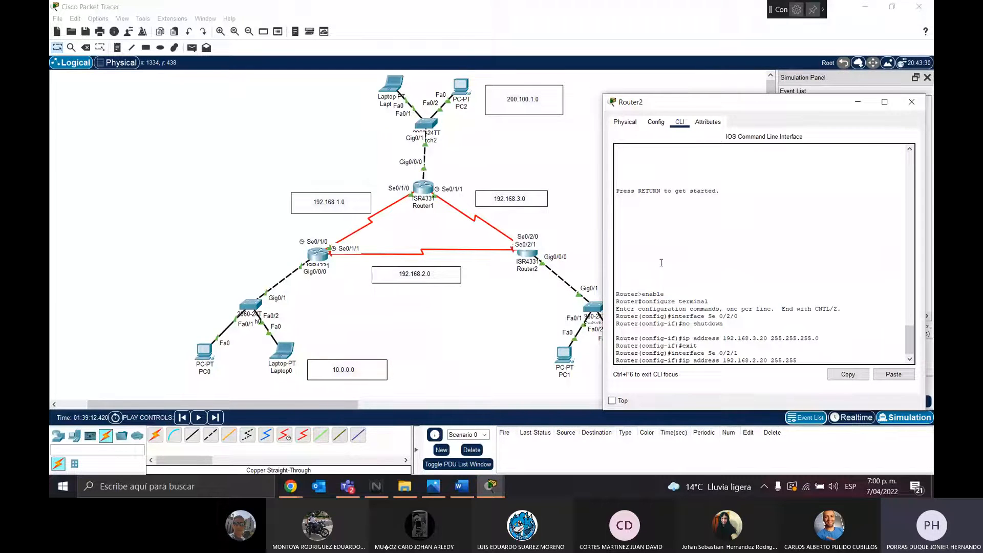
type(".255.0")
key("Return")
type("no shutdown")
key("Return")
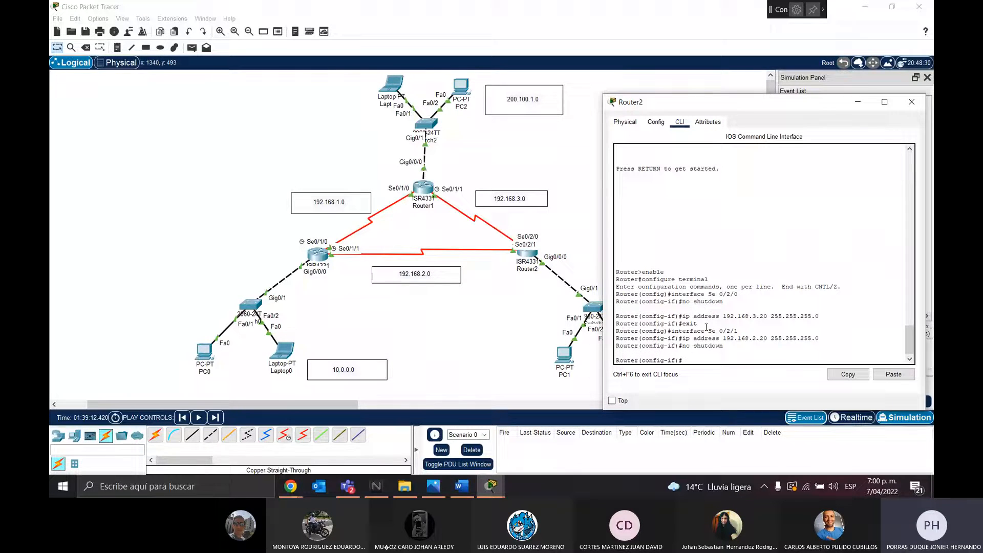
left_click(911, 101)
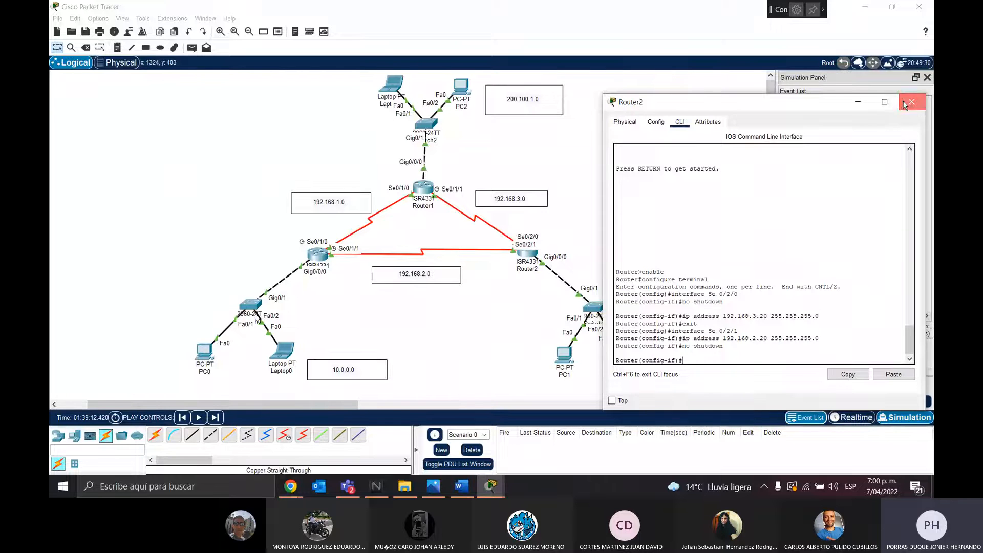
Simulate a simple PDU from Router0 to Router2, reset the simulation and delete the test scenario
left_click(192, 47)
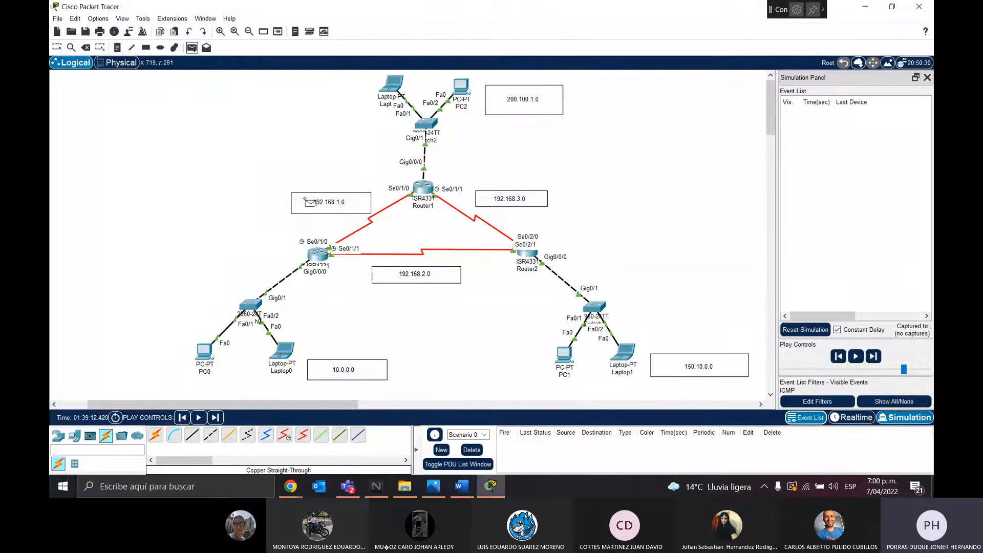
left_click(318, 254)
left_click(534, 252)
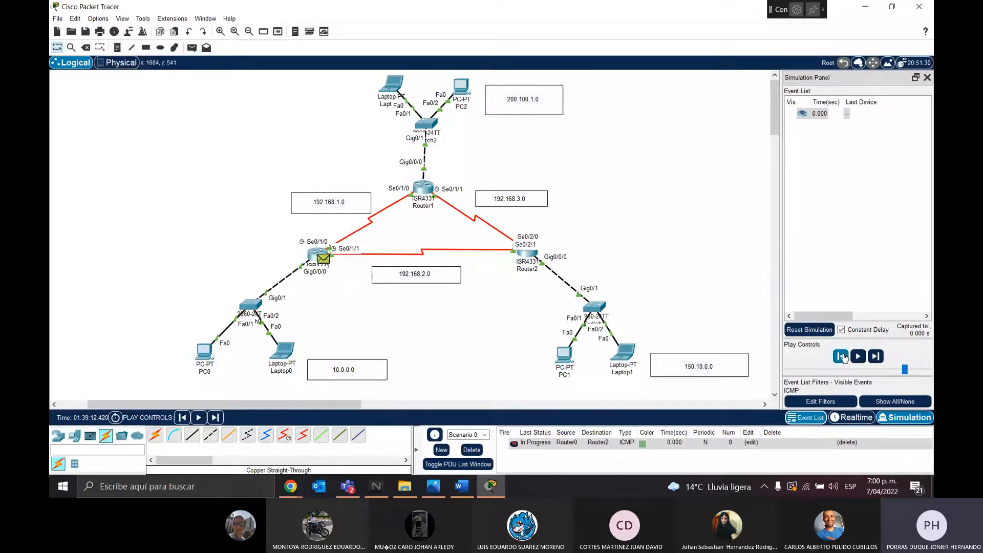
left_click(857, 356)
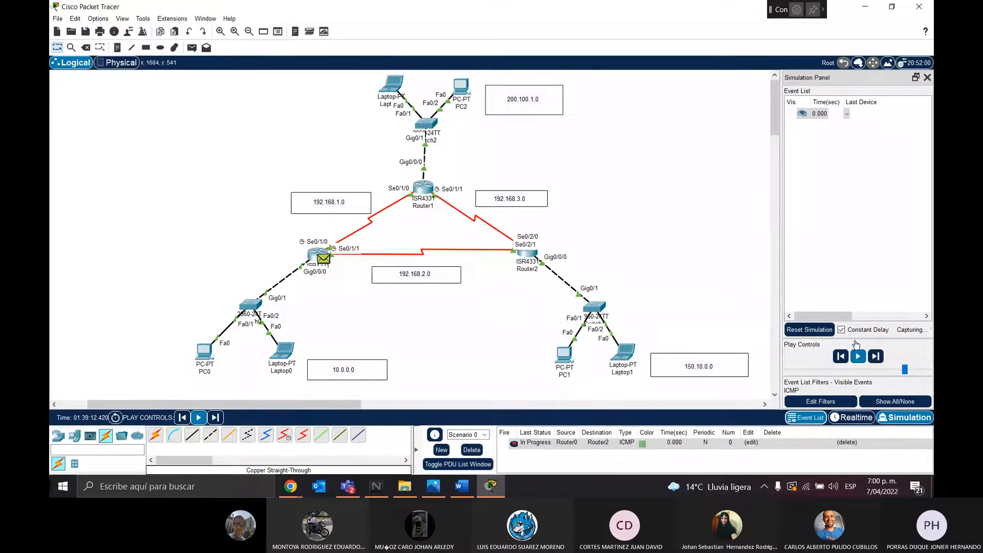
left_click(811, 329)
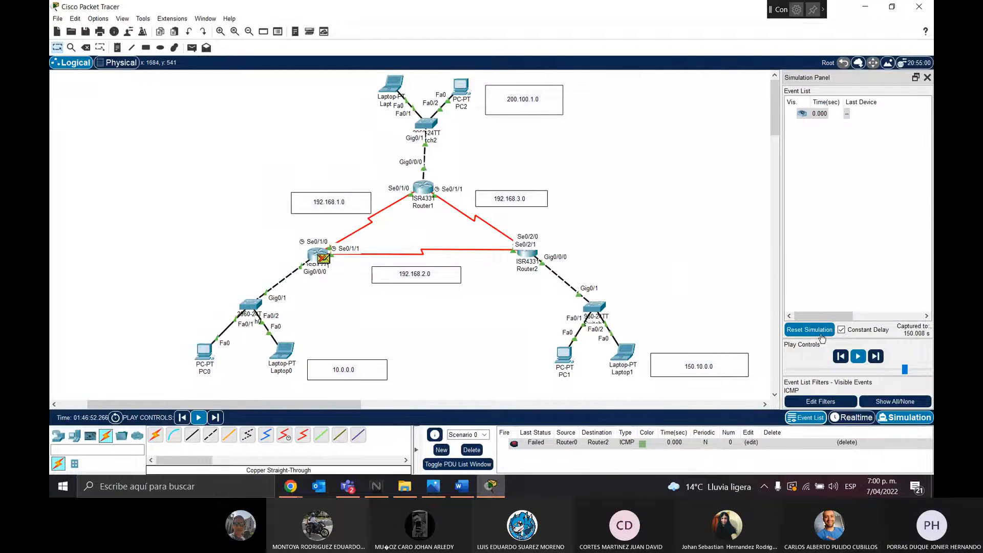
left_click(480, 451)
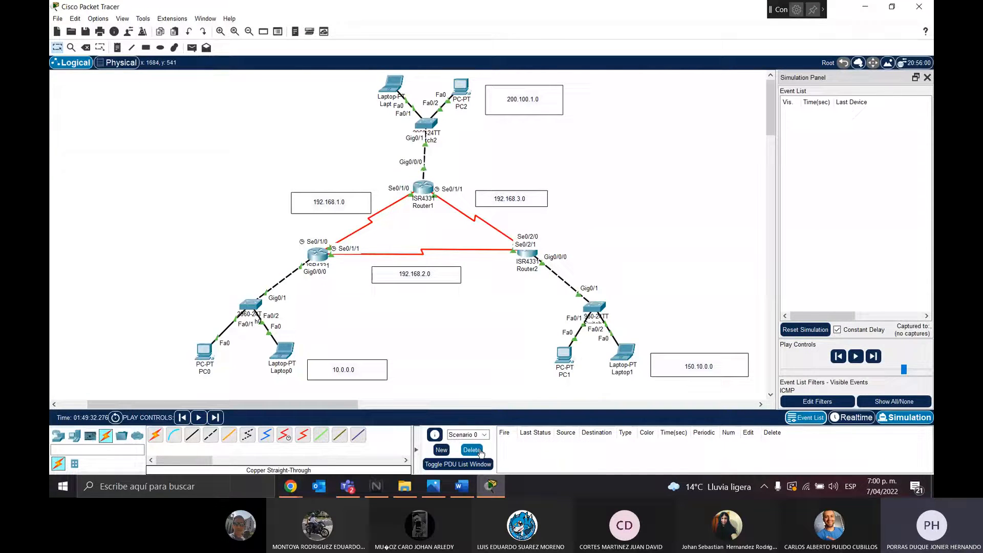
Repeat the simple PDU simulation from Router0 to Router2
left_click(192, 47)
left_click(318, 255)
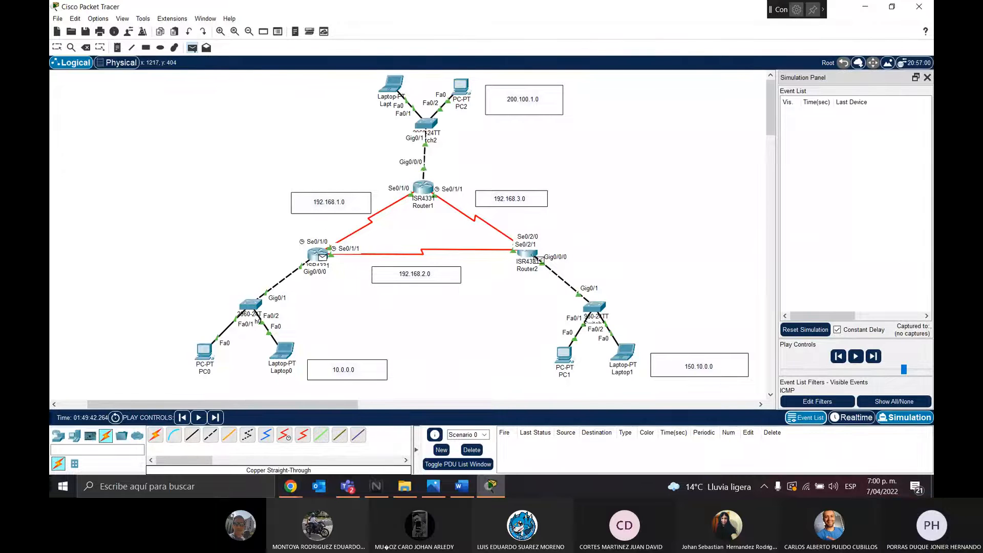
left_click(527, 252)
left_click(859, 357)
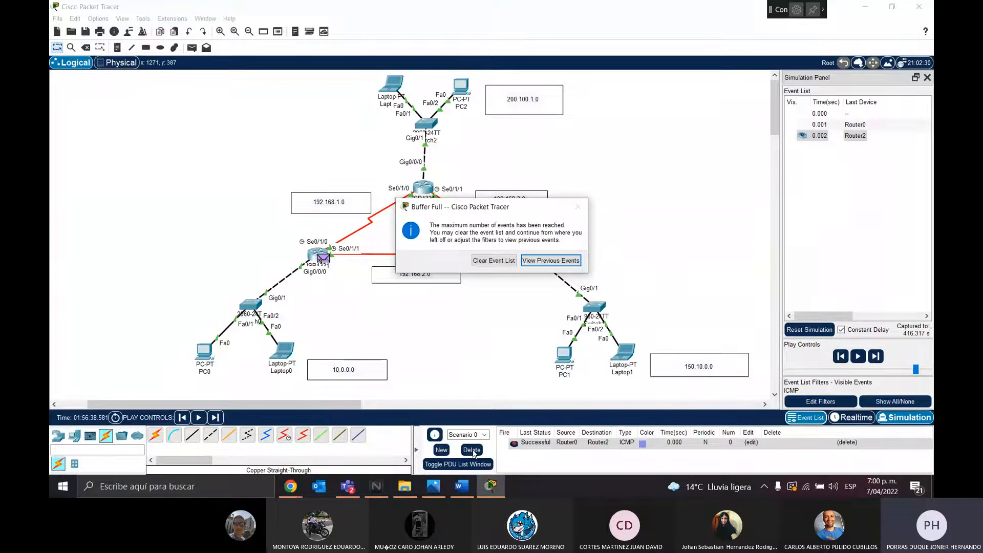
Clear the full event list and delete the Router0-to-Router2 test scenario
left_click(494, 260)
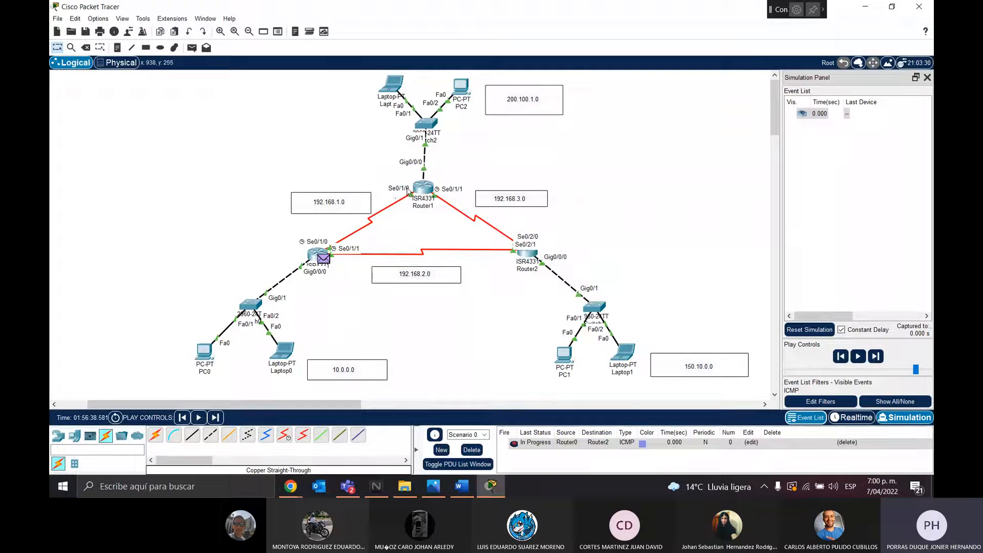
left_click(474, 453)
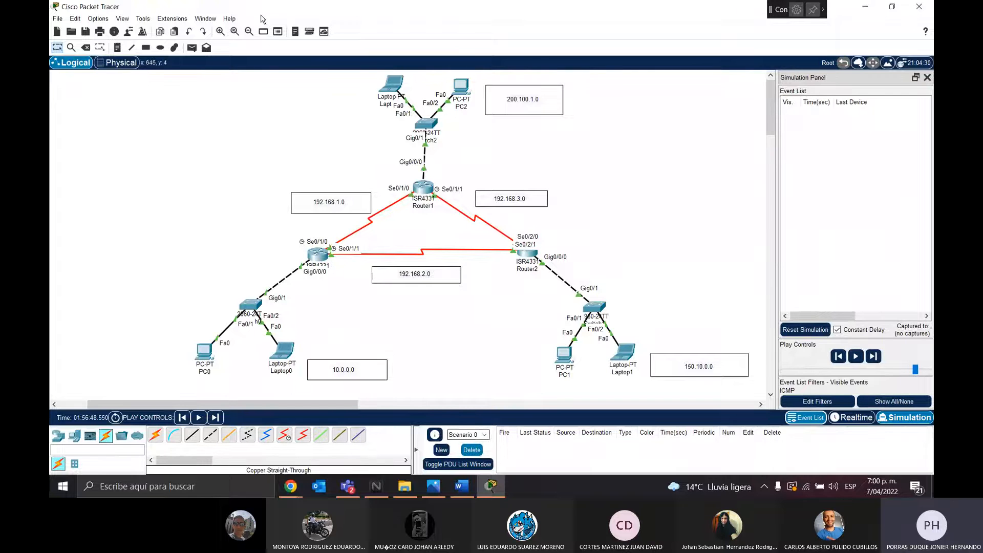
Simulate a simple PDU from Router1 to Router2 and delete the test scenario
left_click(192, 48)
left_click(424, 188)
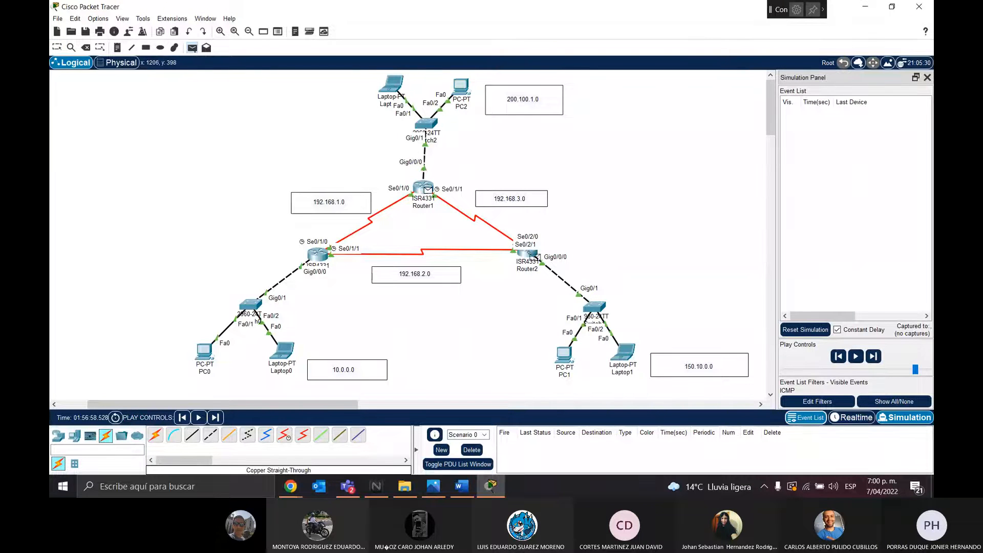
left_click(527, 252)
left_click(857, 358)
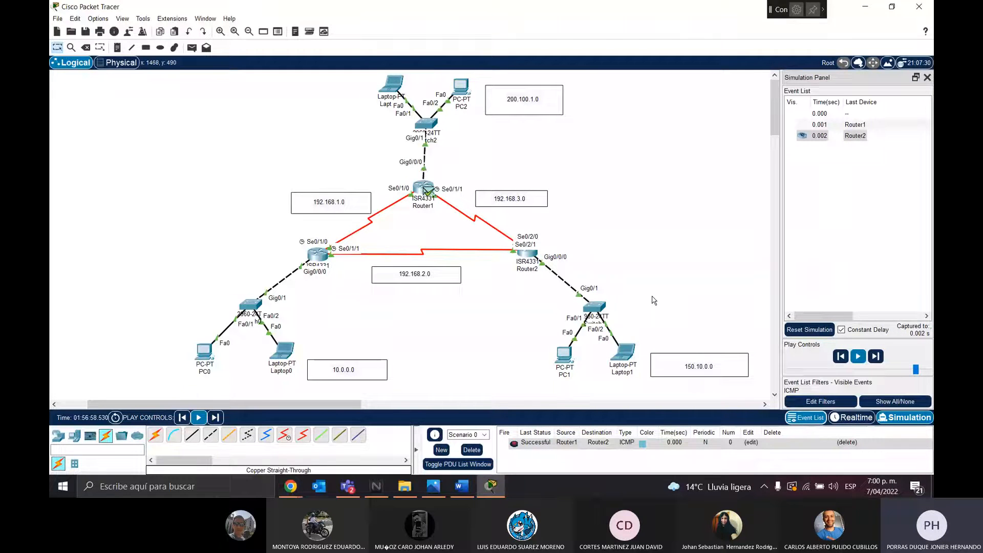
left_click(471, 450)
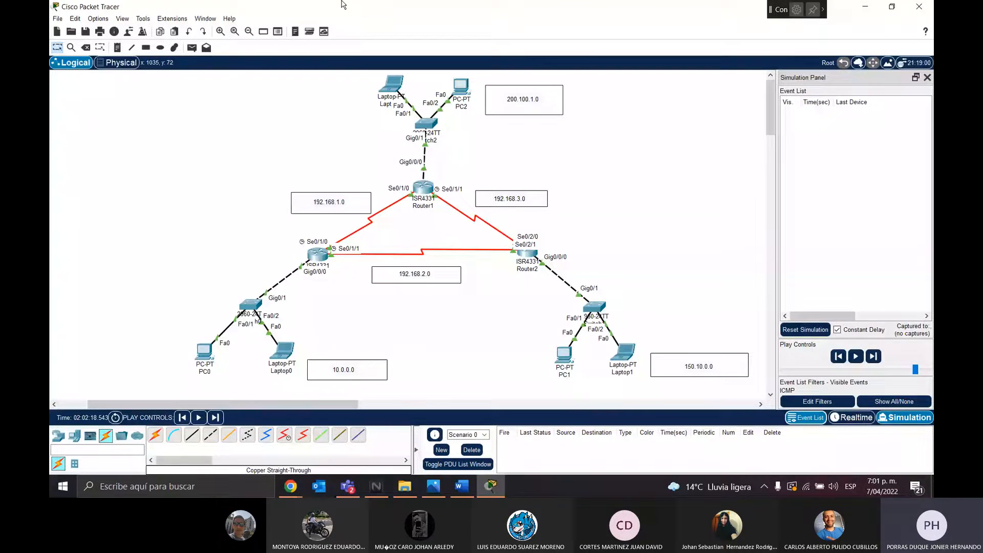
double_click(343, 4)
left_click_drag(358, 191, 447, 4)
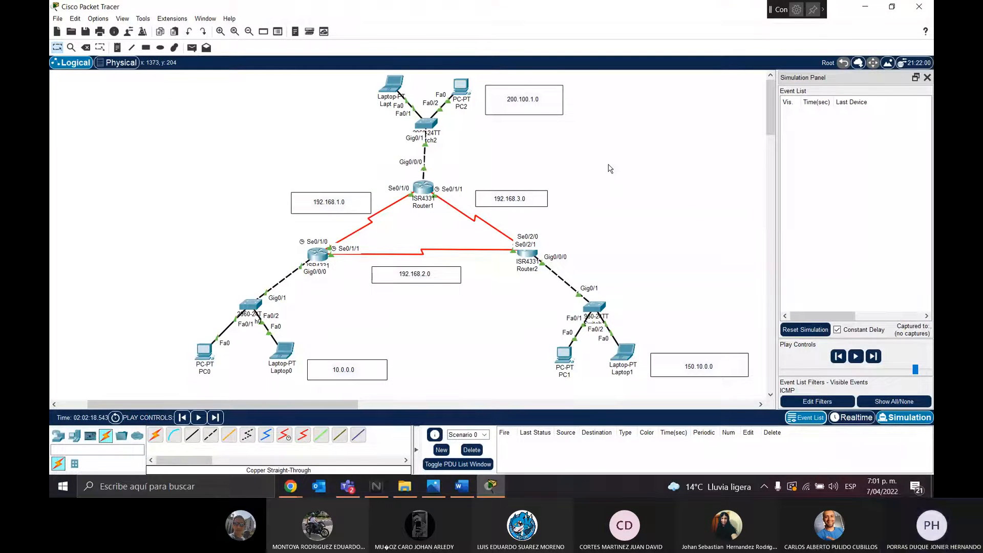
left_click_drag(221, 272, 388, 395)
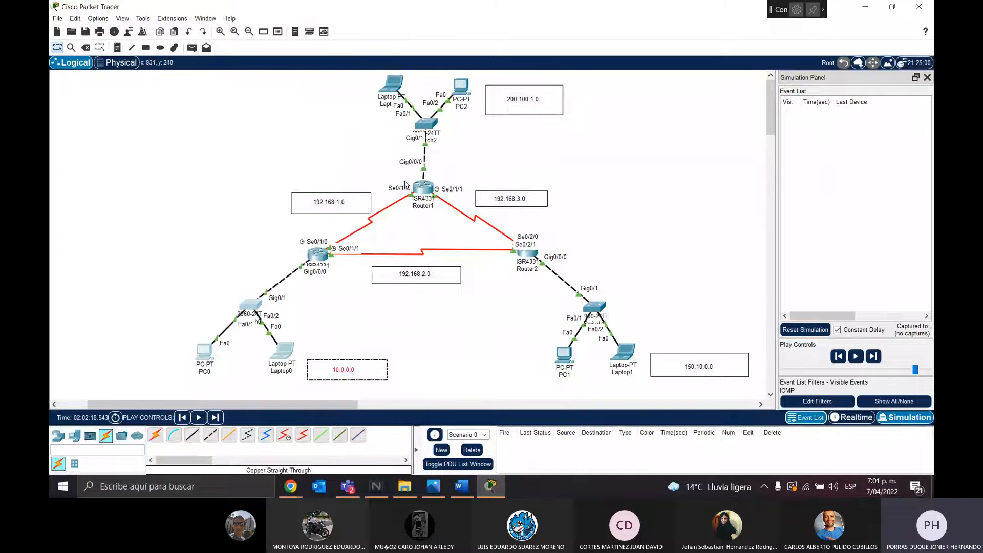
left_click(220, 123)
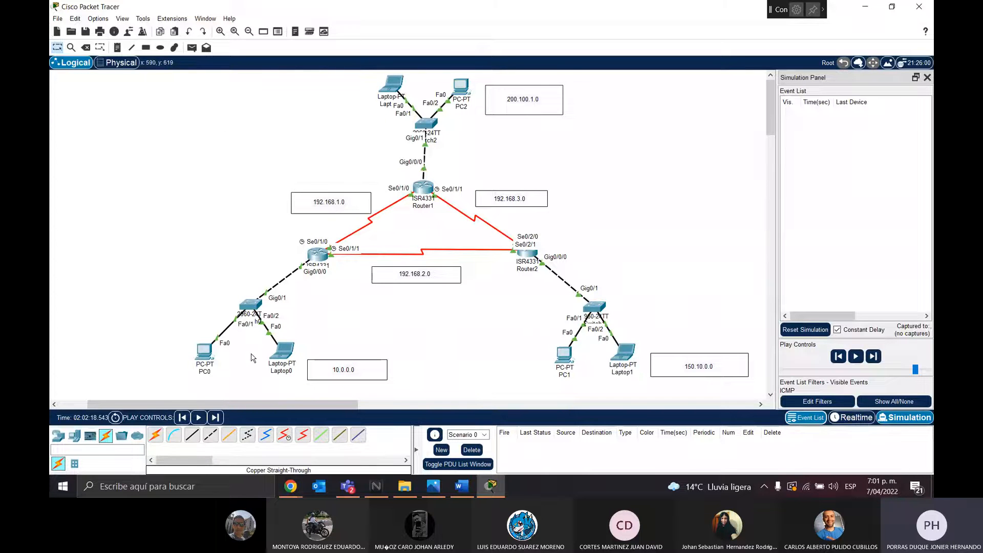
Open Router0's command line beside the topology and enter global configuration mode with enable and configure terminal
left_click(321, 252)
left_click_drag(390, 75, 556, 180)
left_click(572, 197)
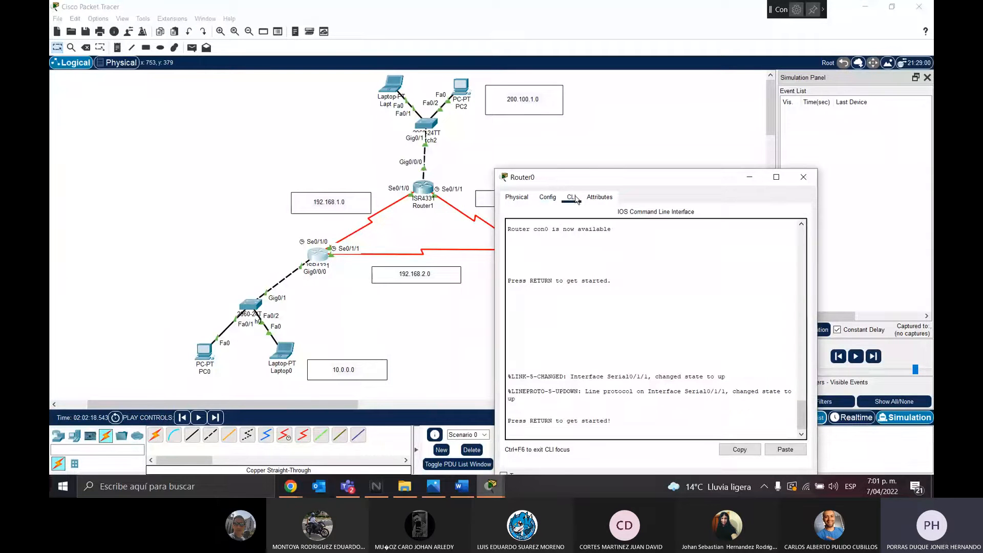
key("Return")
type("enable")
key("Return")
type("configure terminal")
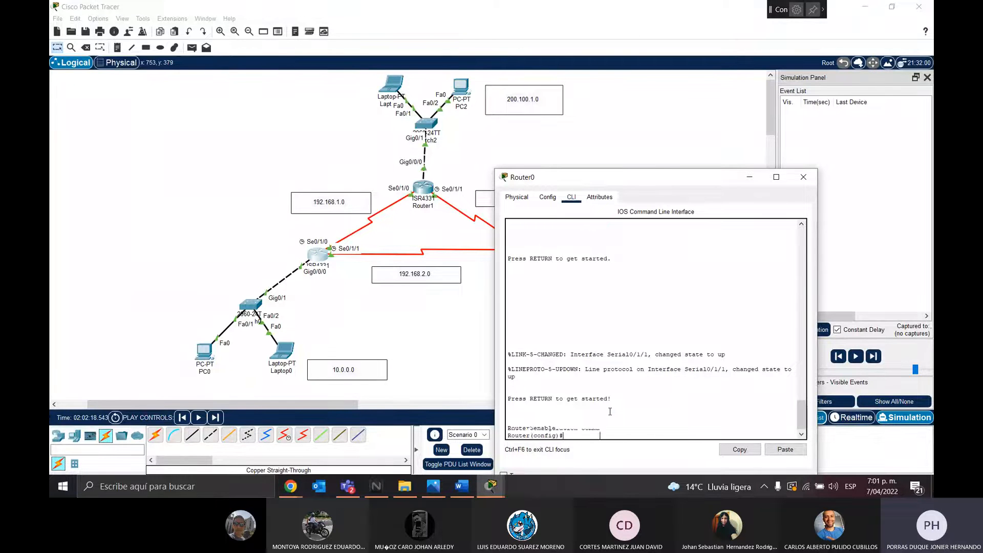
key("Return")
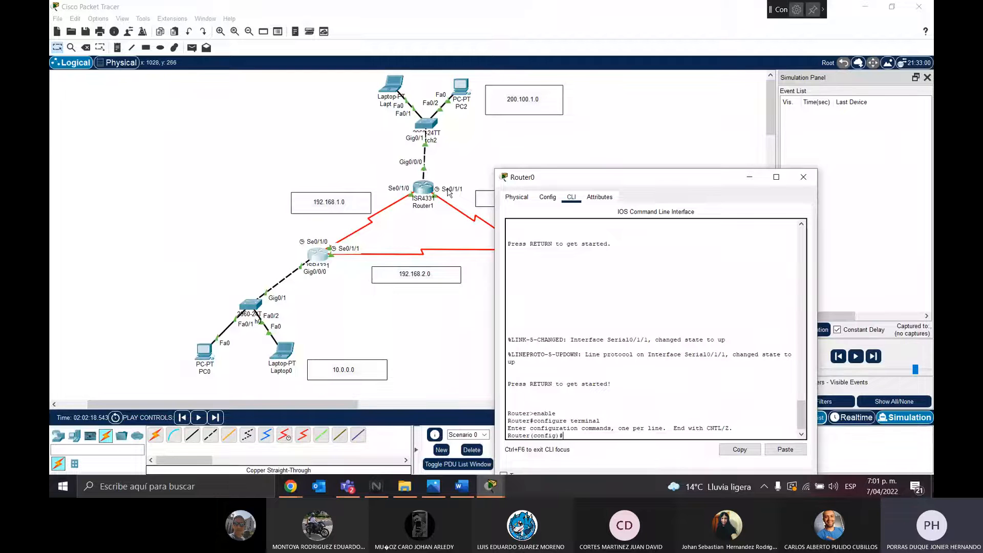
Add a static route on Router0 to network 200.100.1.0 with mask 255.255.255.0 via next hop 192.168.1.20
type("ip route")
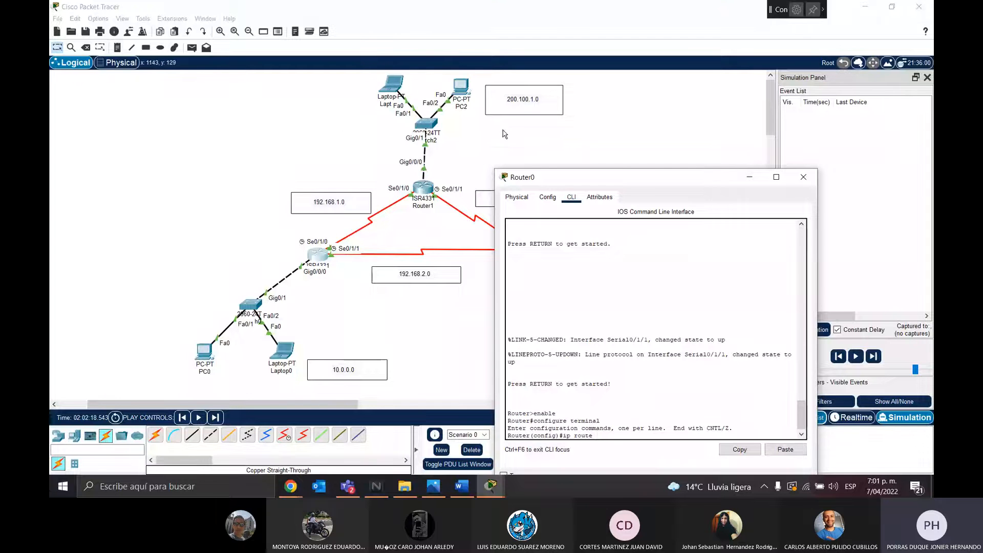
type("200.100.1.0")
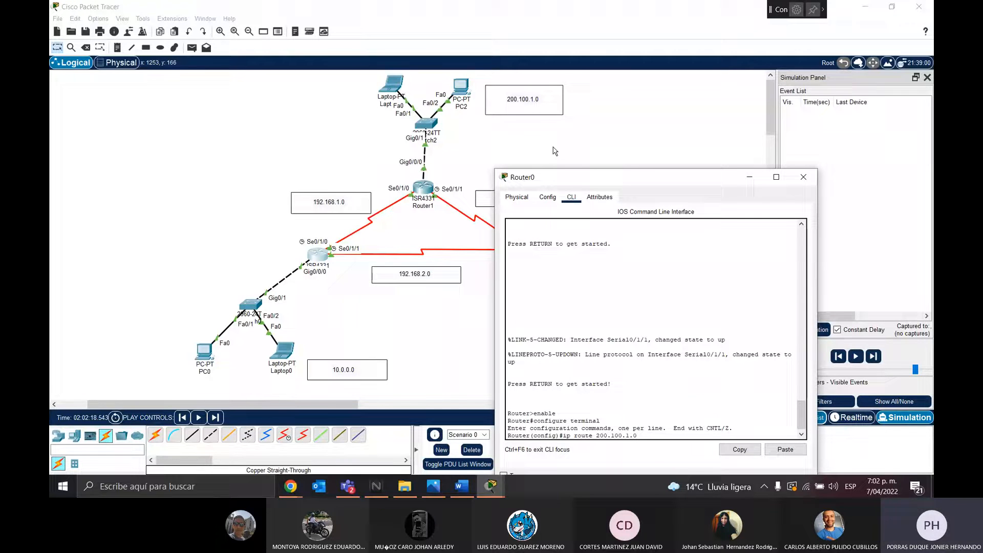
type(" 2")
type("255.0")
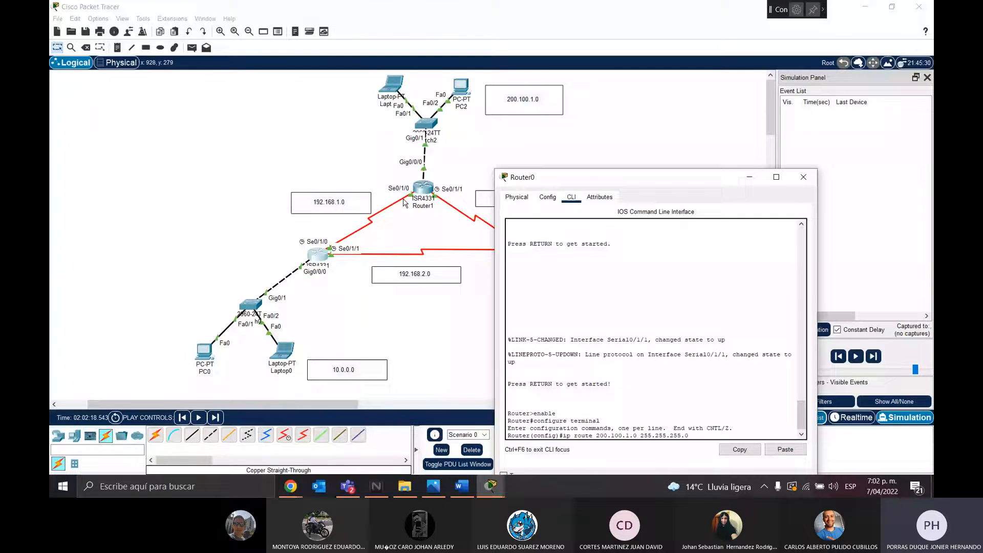
type("192.168.1.20")
left_click_drag(639, 435, 692, 435)
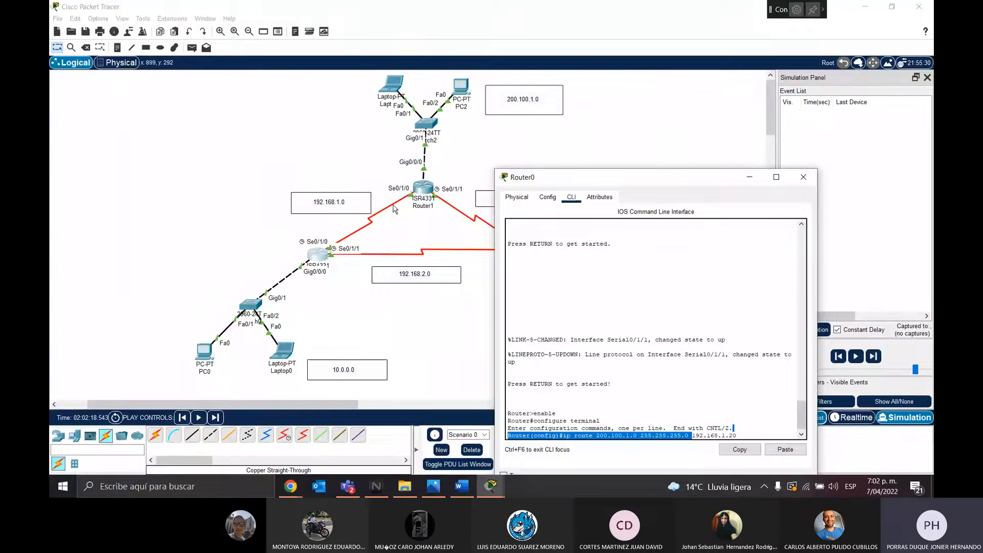
left_click(748, 437)
key("Return")
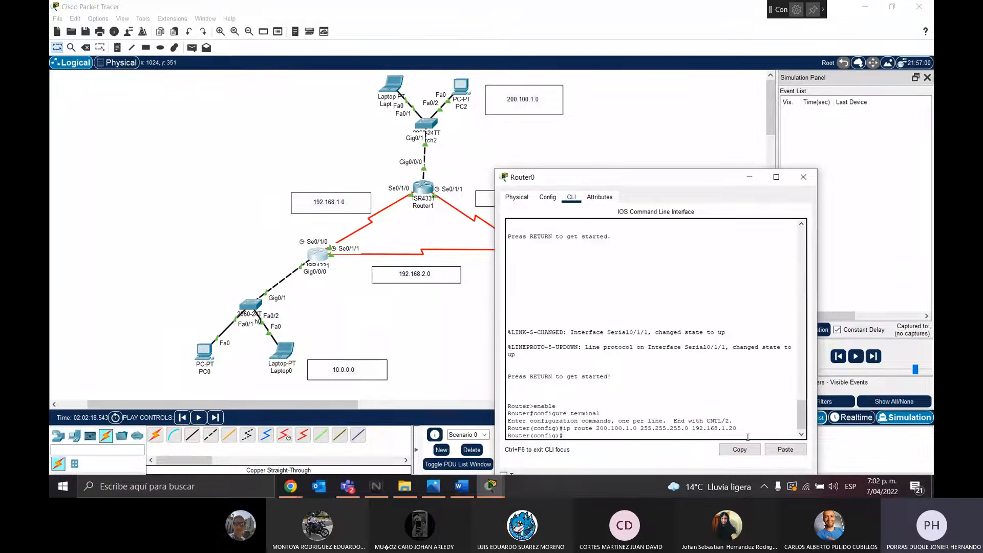
Close Router0's window, simulate a simple PDU from PC0 to Laptop2 and clear the test scenario
left_click(803, 177)
left_click(192, 48)
left_click(205, 352)
left_click(393, 83)
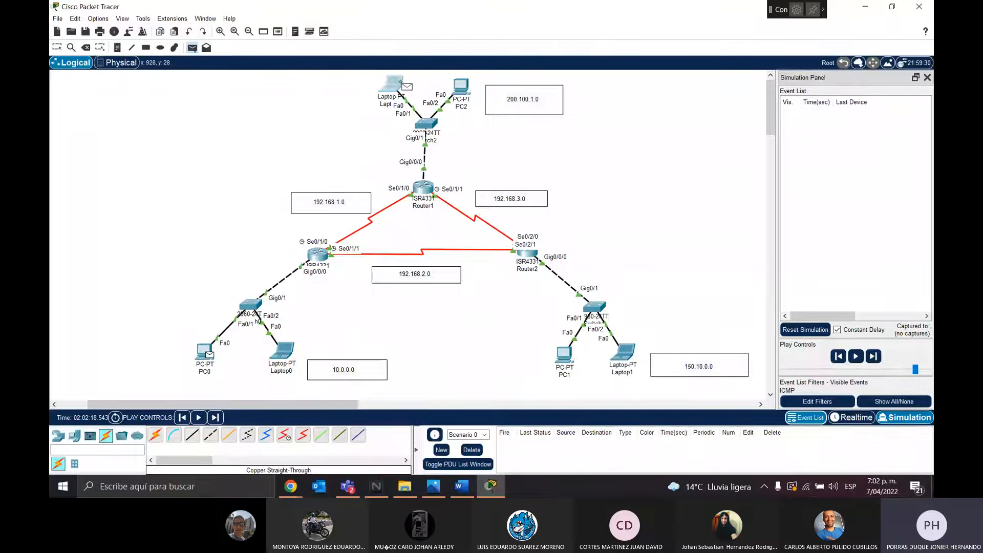
left_click(857, 356)
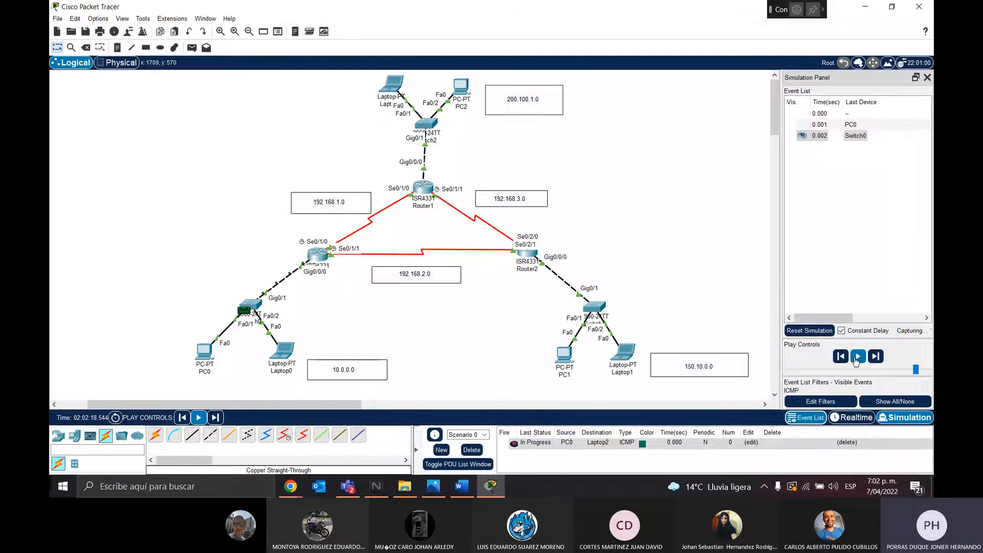
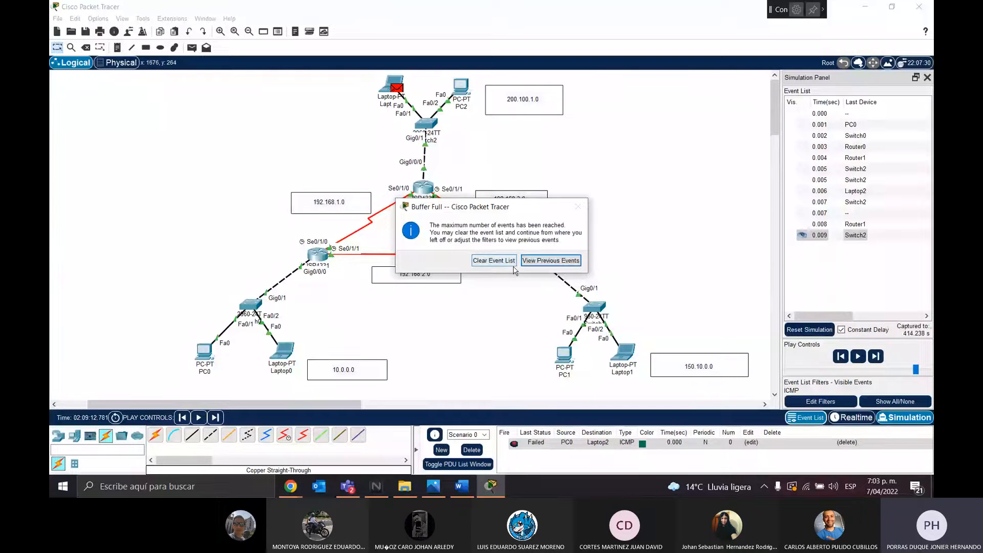
left_click(512, 261)
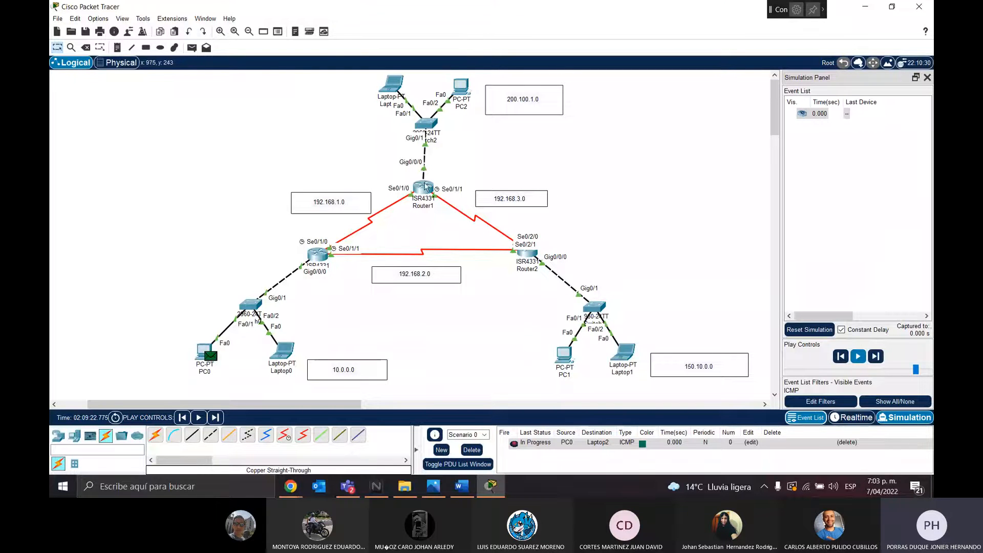
left_click(472, 449)
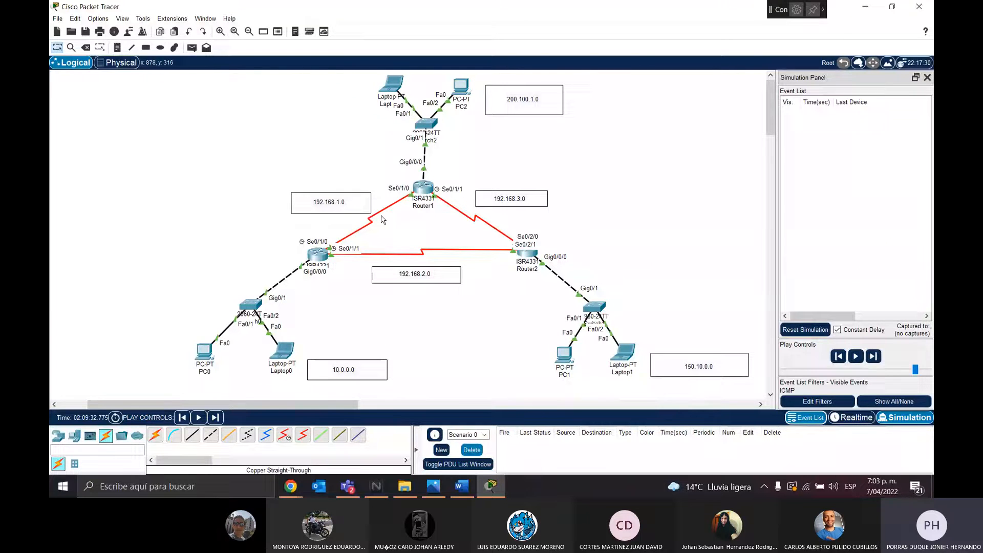
Open Router1's command line beside the topology and enter global configuration mode with enable and configure terminal
left_click(420, 188)
left_click_drag(384, 81, 636, 126)
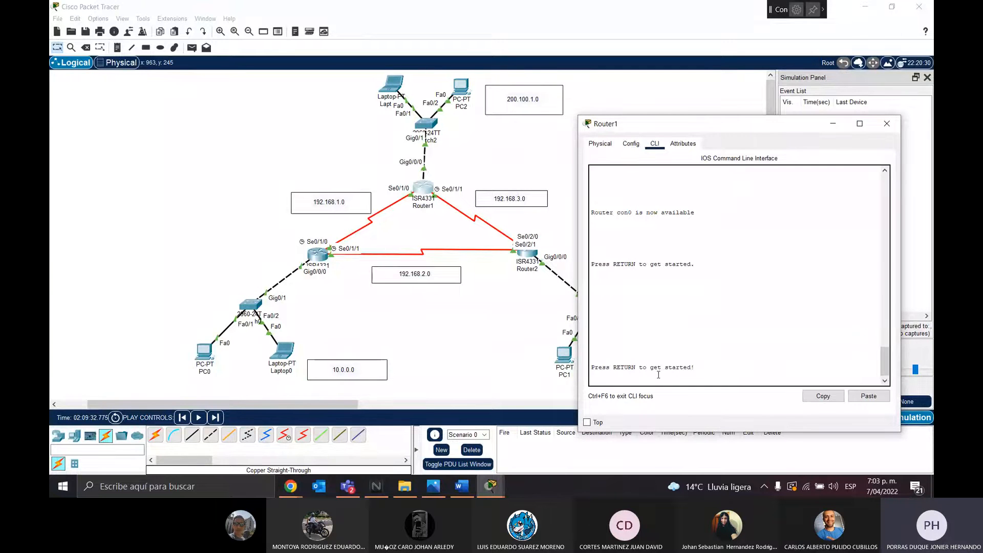
key("Return")
type("er>enabl")
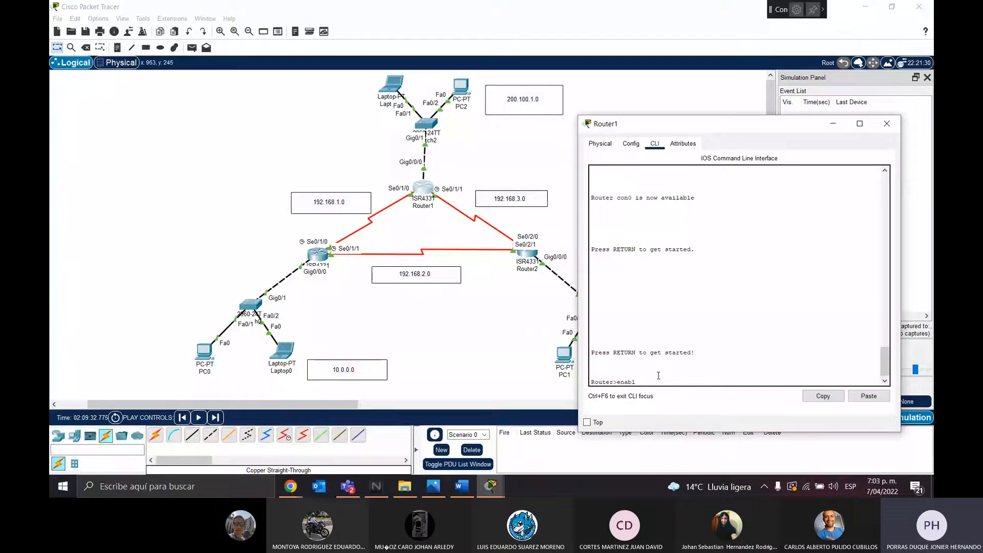
type("e")
key("Return")
type("configure terminal")
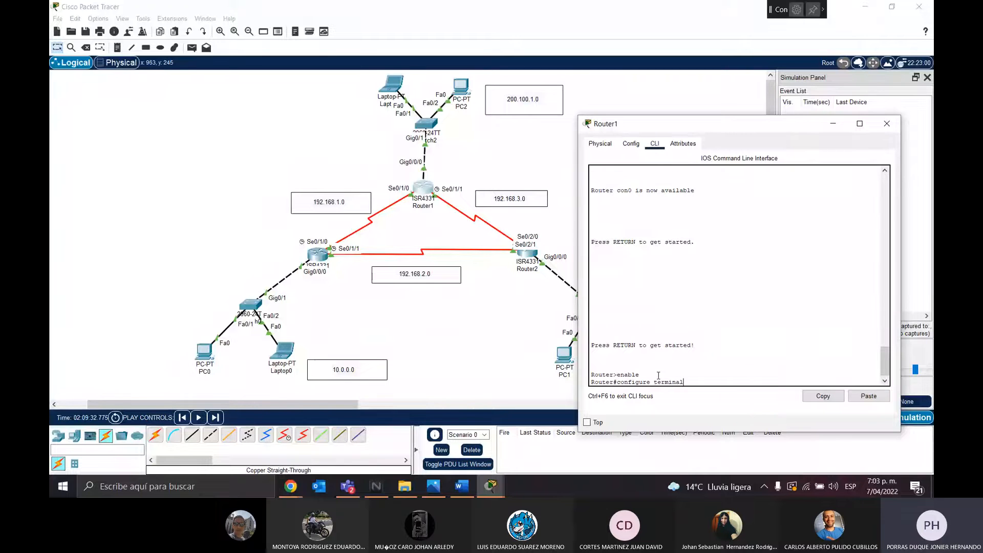
key("Return")
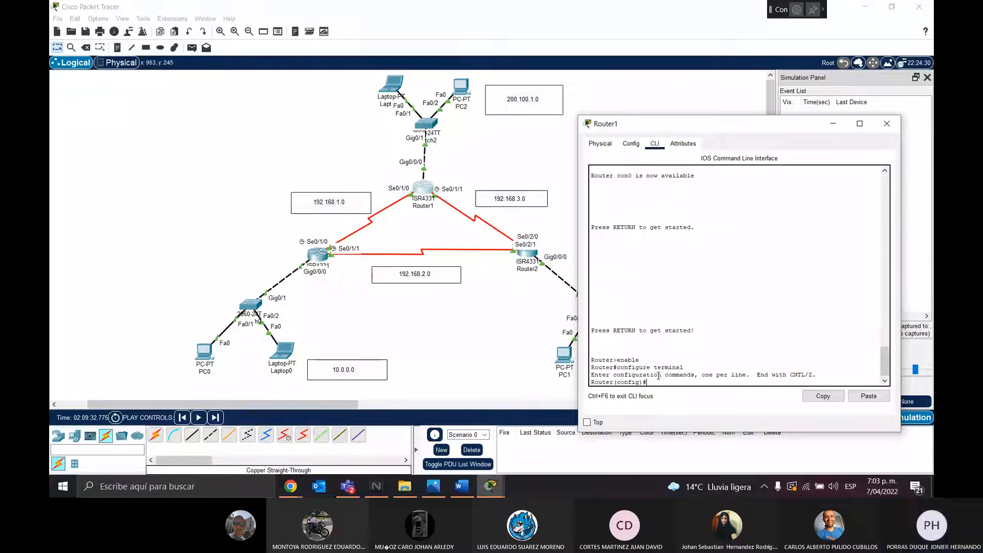
Try to add a static route on Router1 to network 10.0.0.0 with mask 255.0.0.0 via 192.168.110
type("ip route")
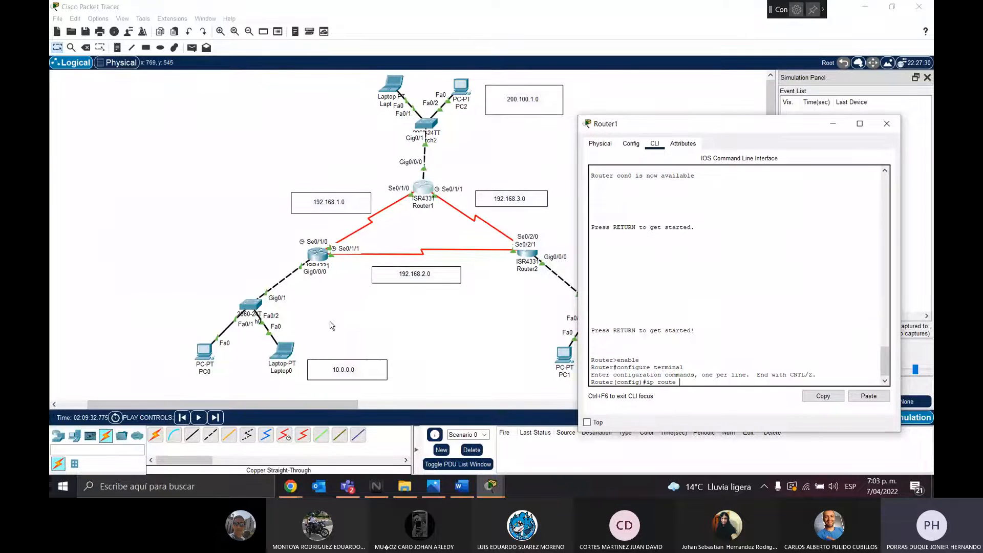
type("10.0.0.0")
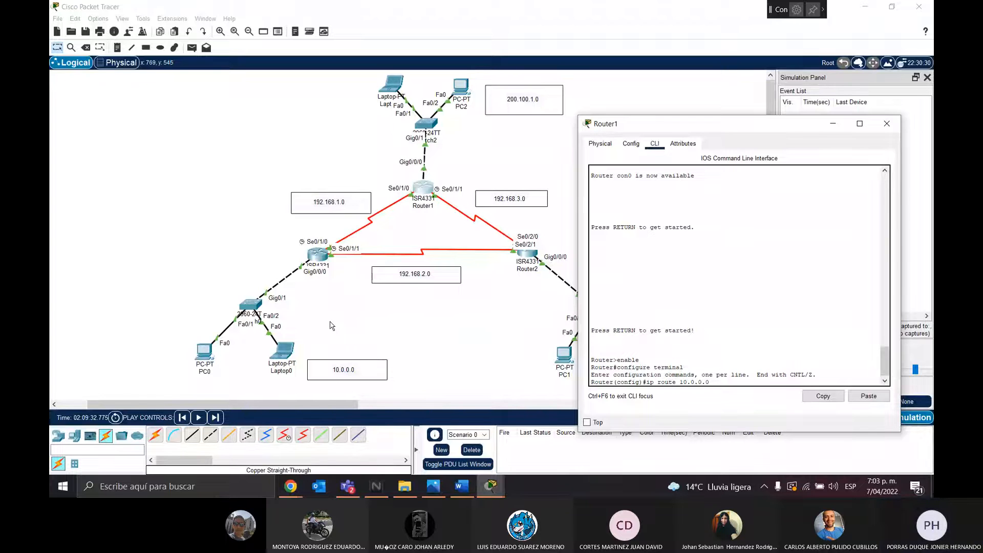
key("BackSpace")
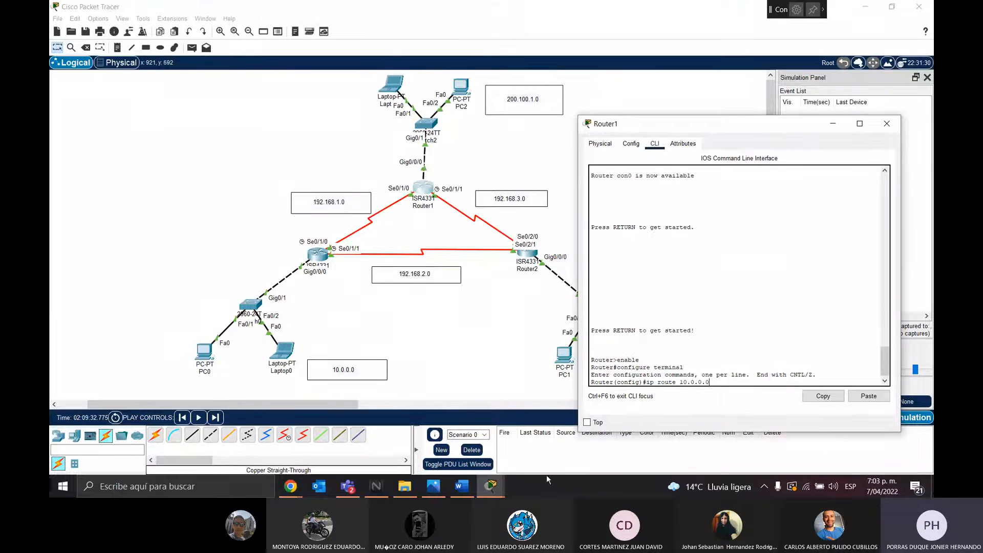
left_click_drag(675, 383, 709, 382)
left_click(720, 381)
type("55.2")
type("0.0.0")
type("192.1")
type("68.1")
type("10")
key("Return")
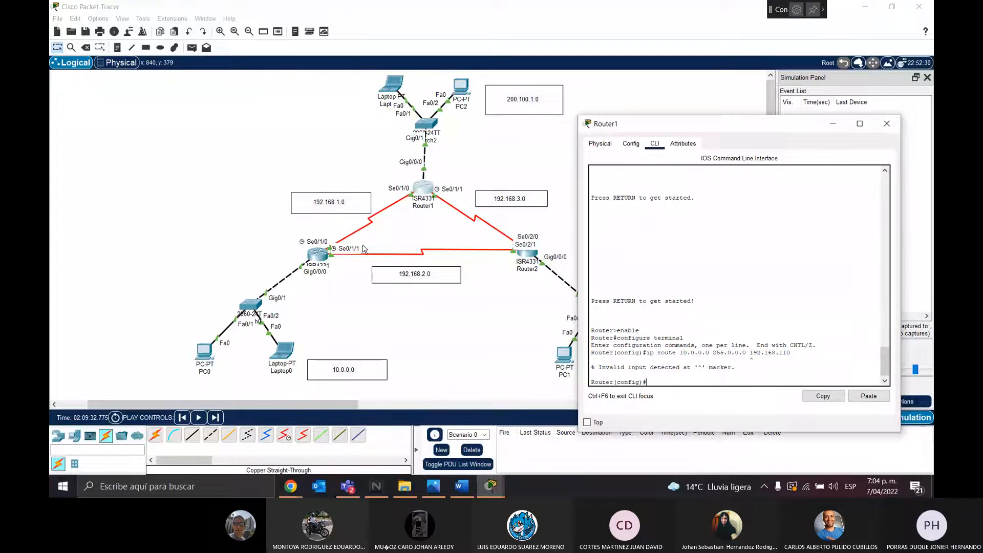
Rerun the 10.0.0.0 route command with the next hop corrected to 192.168.1.10 and close Router1's window
key("Up")
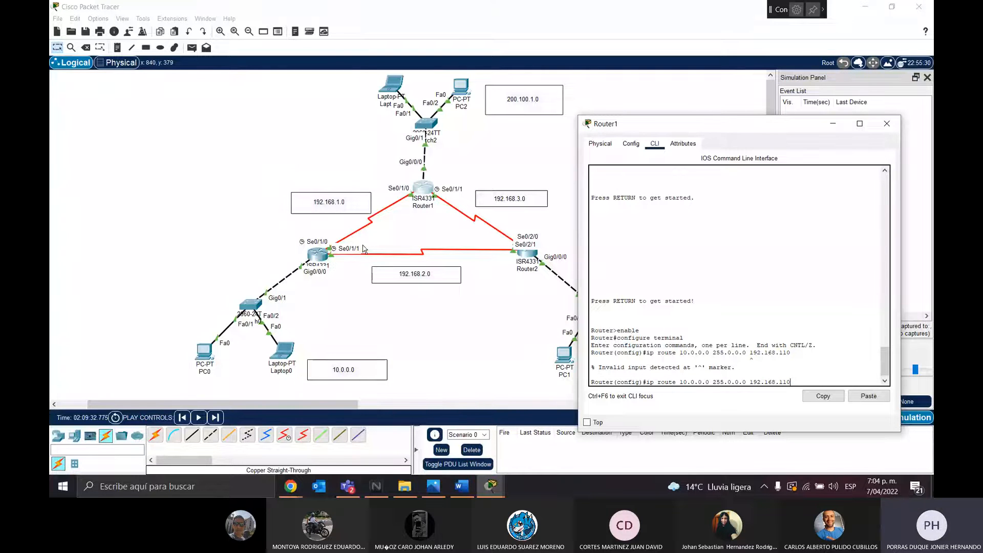
key("BackSpace")
key("BackSpace")
type("0")
key("BackSpace")
type(".10")
key("Return")
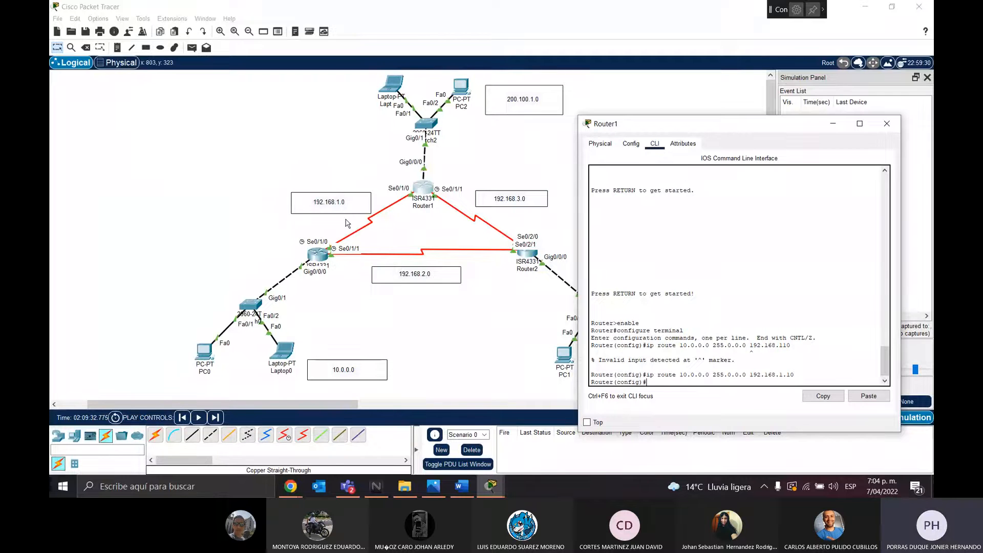
left_click(889, 123)
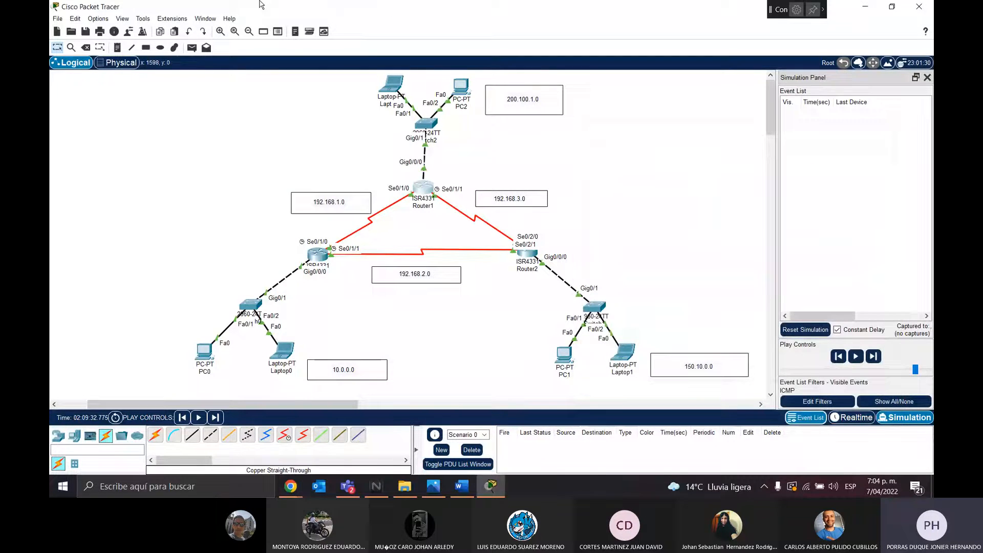
Simulate a simple PDU from PC0 to PC2 and reset the simulation to run it again
left_click(192, 48)
left_click(205, 352)
left_click(460, 87)
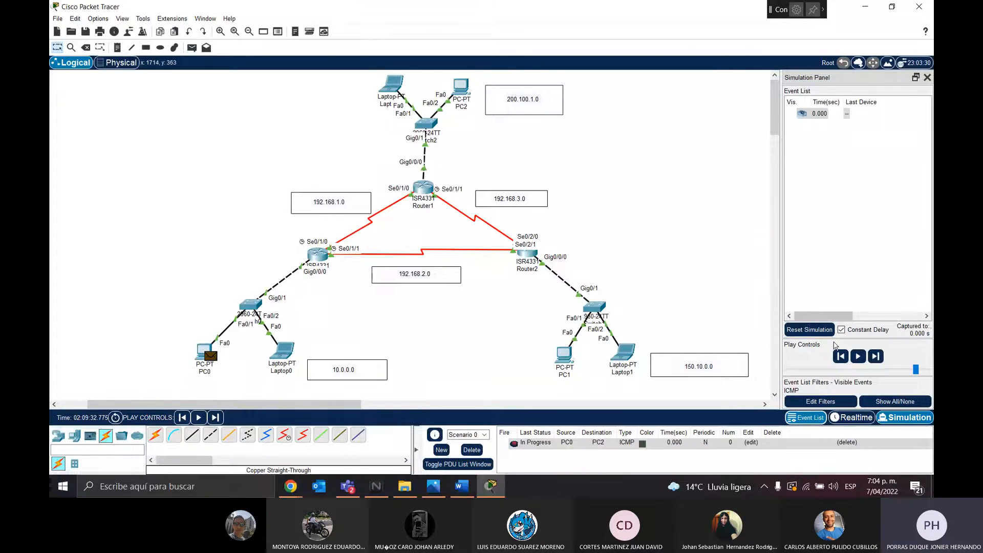
left_click(857, 356)
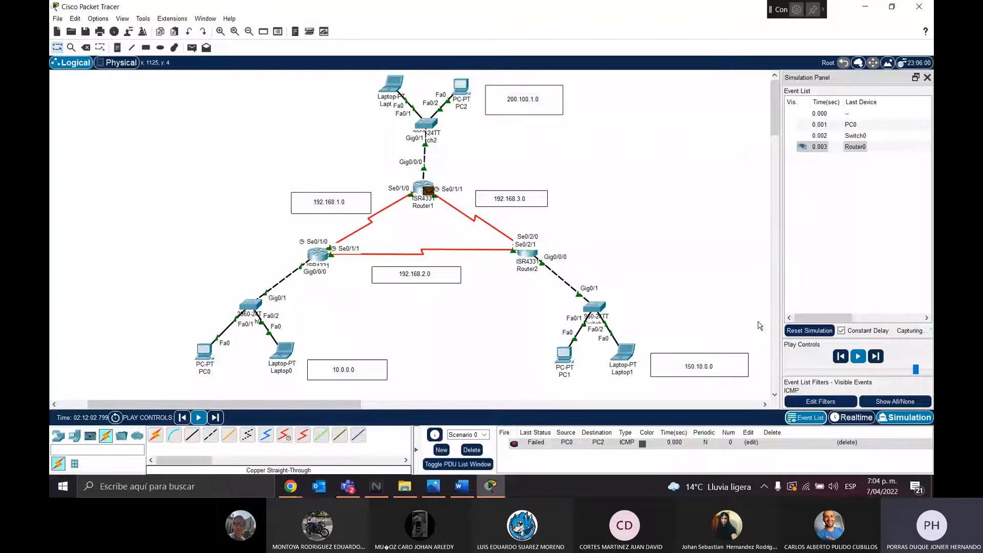
left_click(809, 331)
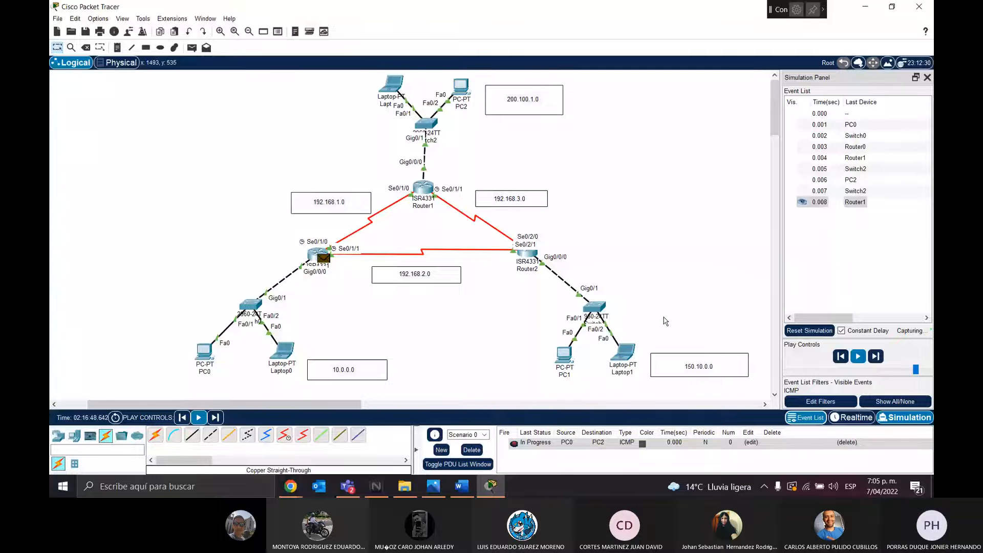
Replace the PC0 to PC2 test with a simple PDU from Laptop2 to Laptop0, simulate it twice, and delete the scenario
left_click(470, 450)
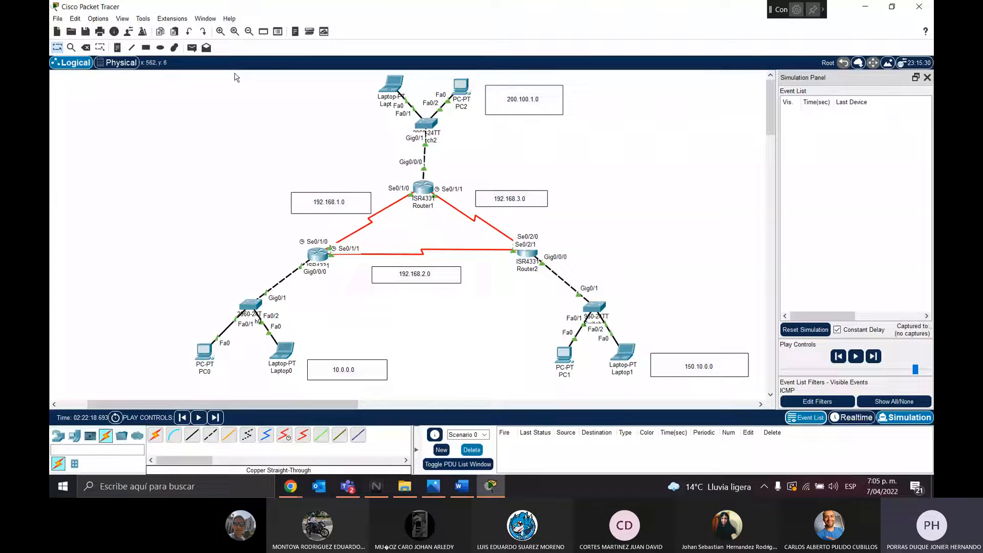
left_click(191, 48)
left_click(393, 84)
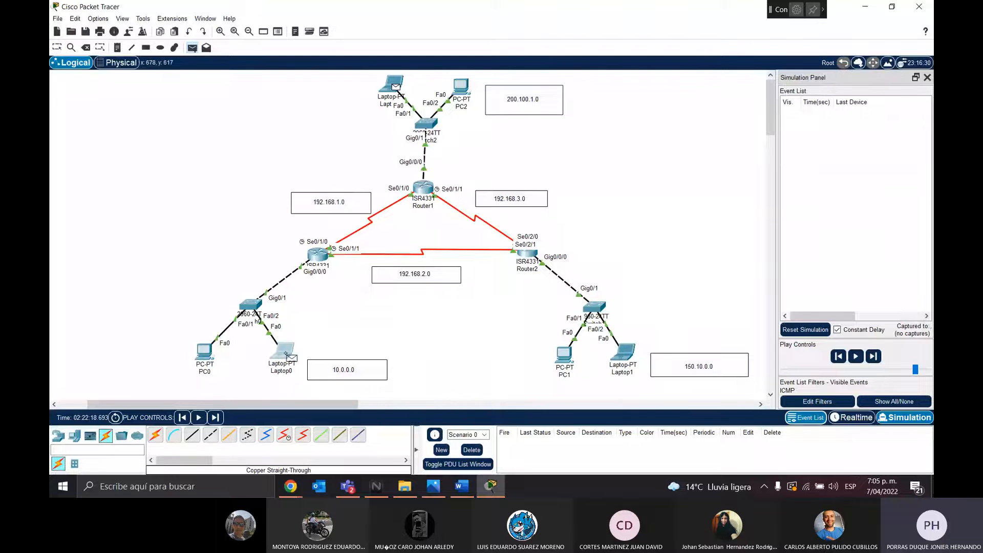
left_click(286, 353)
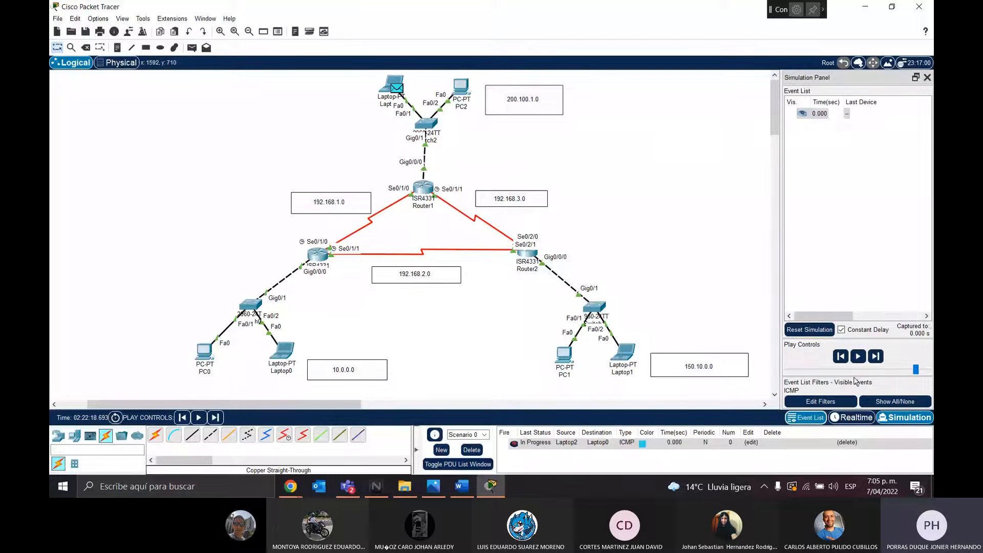
left_click(857, 355)
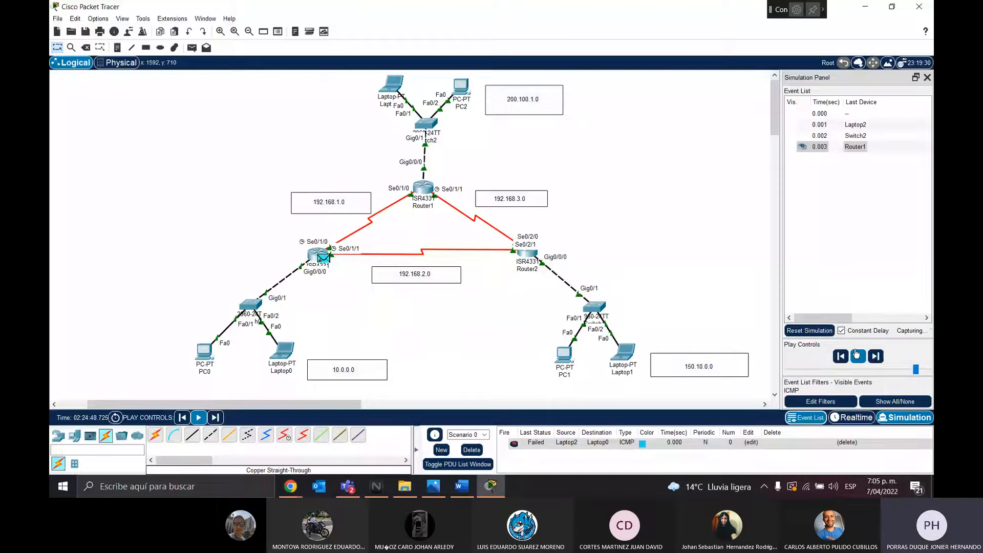
key("Escape")
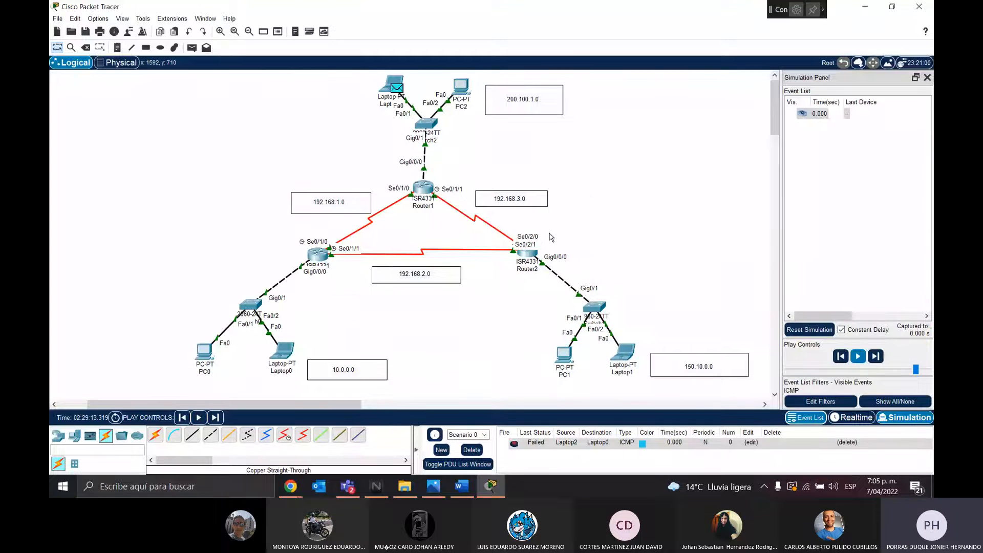
left_click(857, 356)
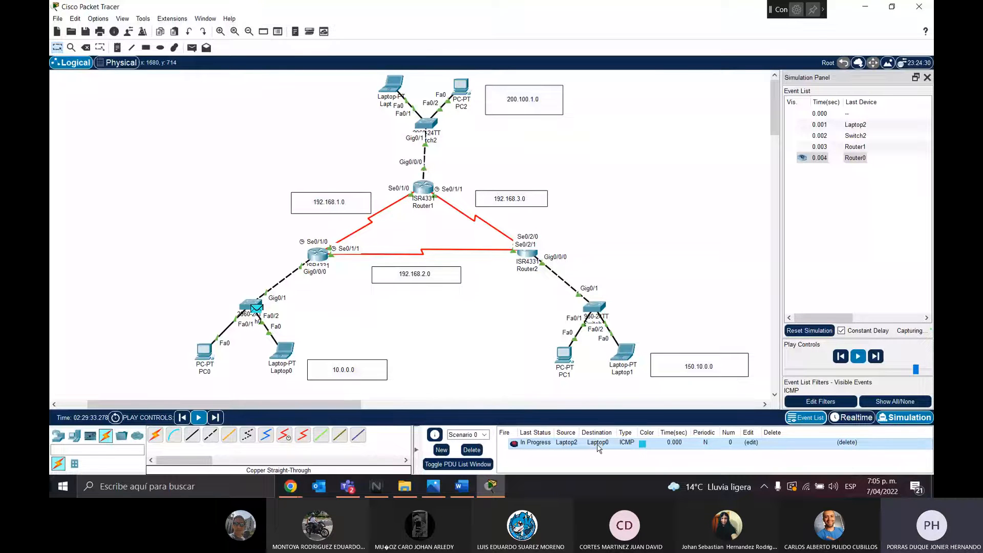
left_click(471, 449)
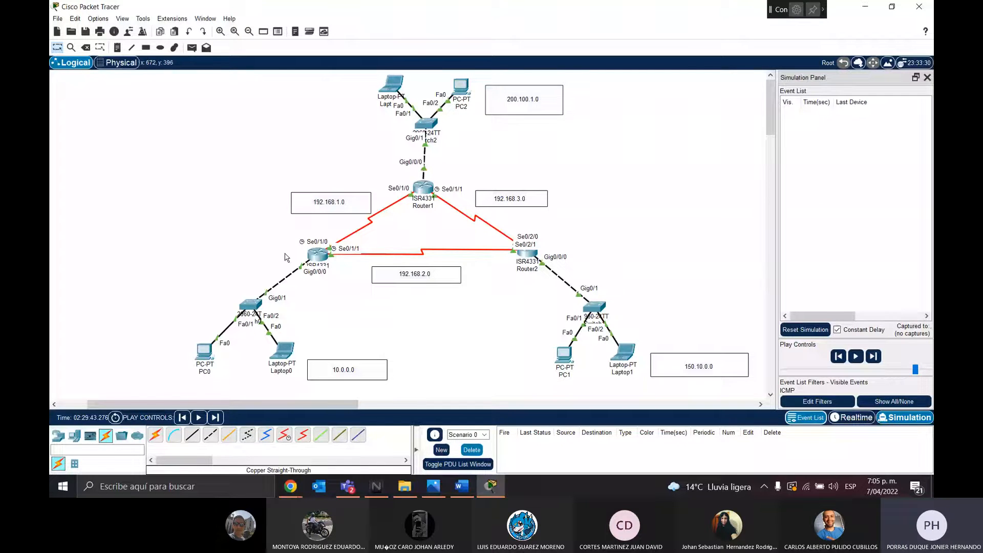
Open Router0's command line and enter global configuration mode with enable and configure terminal
left_click(321, 255)
key("Return")
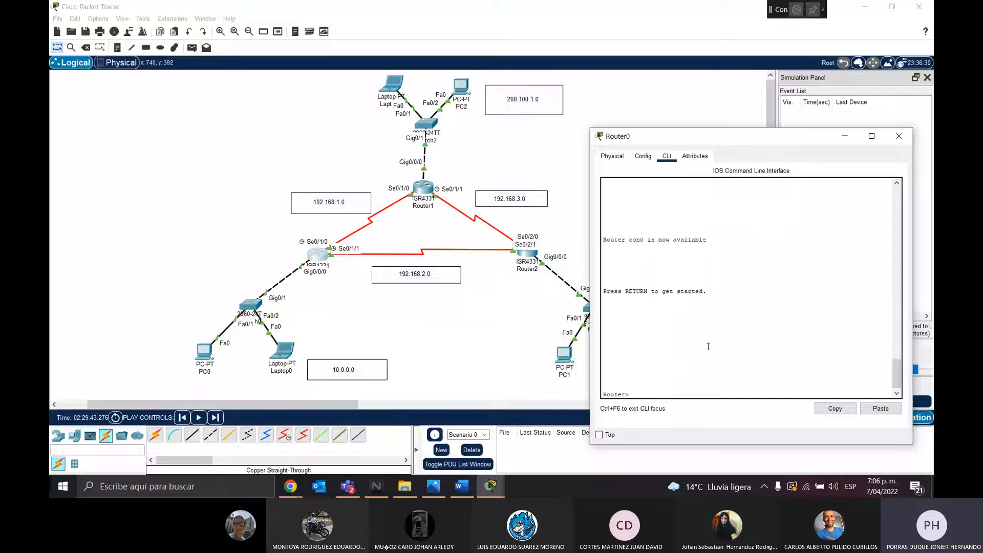
type("enable")
key("Return")
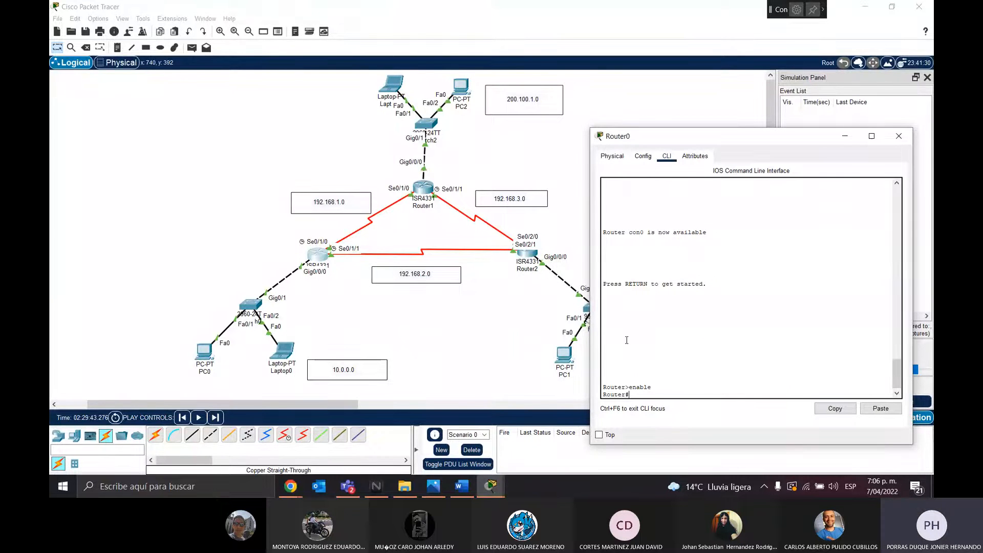
type("configure terminal")
key("Return")
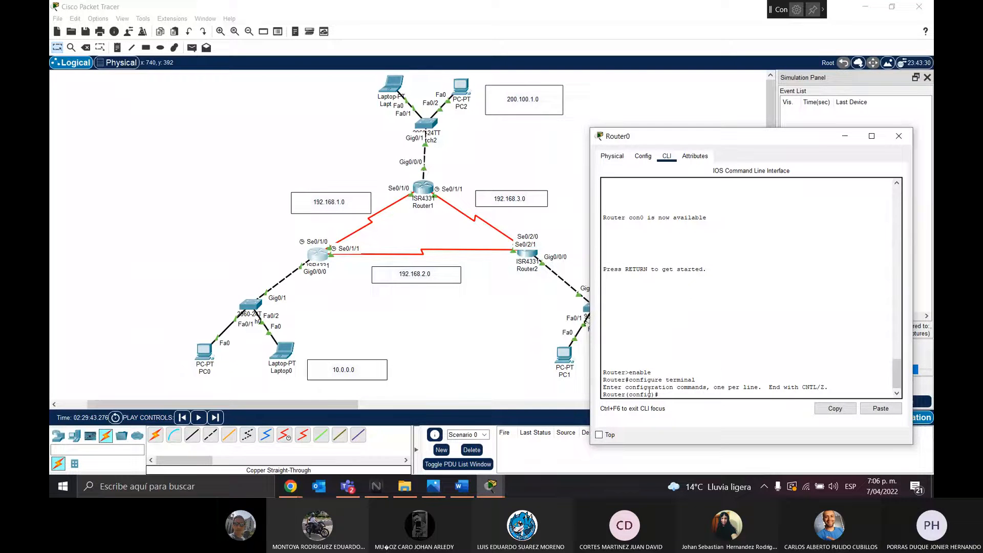
Add a static route on Router0 to network 150.10.0.0 with mask 255.255.0.0 via 192.168.1.20 and return to the topology
left_click(414, 241)
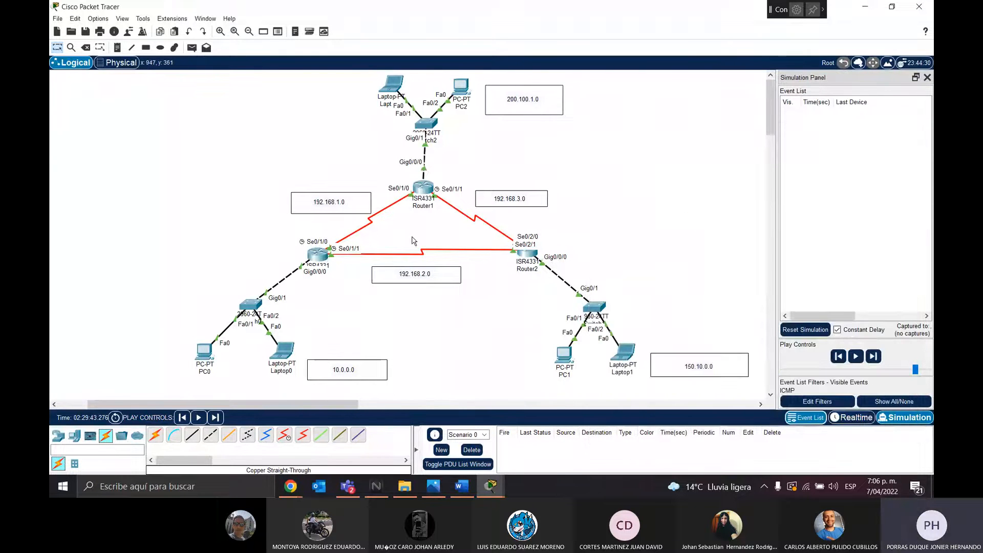
mouse_move(490, 486)
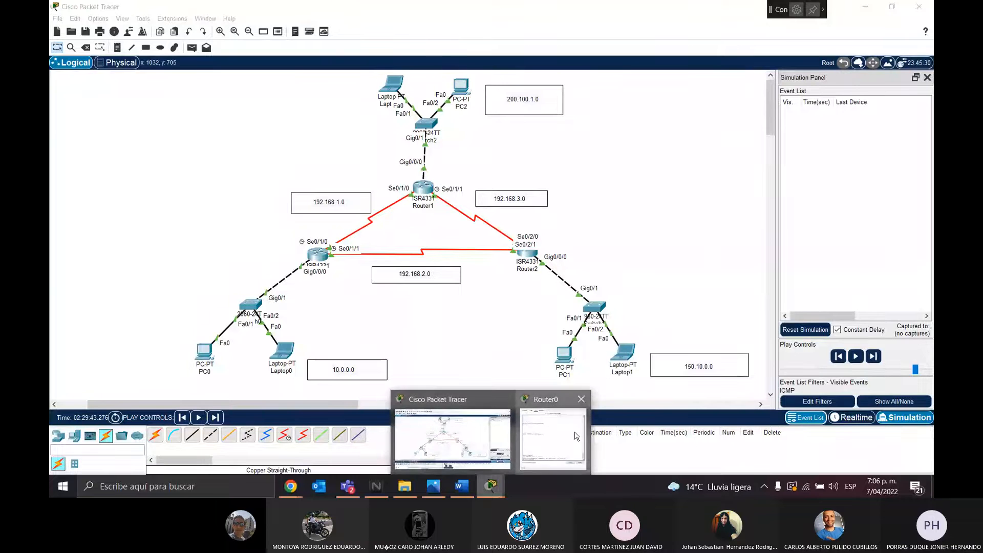
left_click(555, 433)
type("ip route")
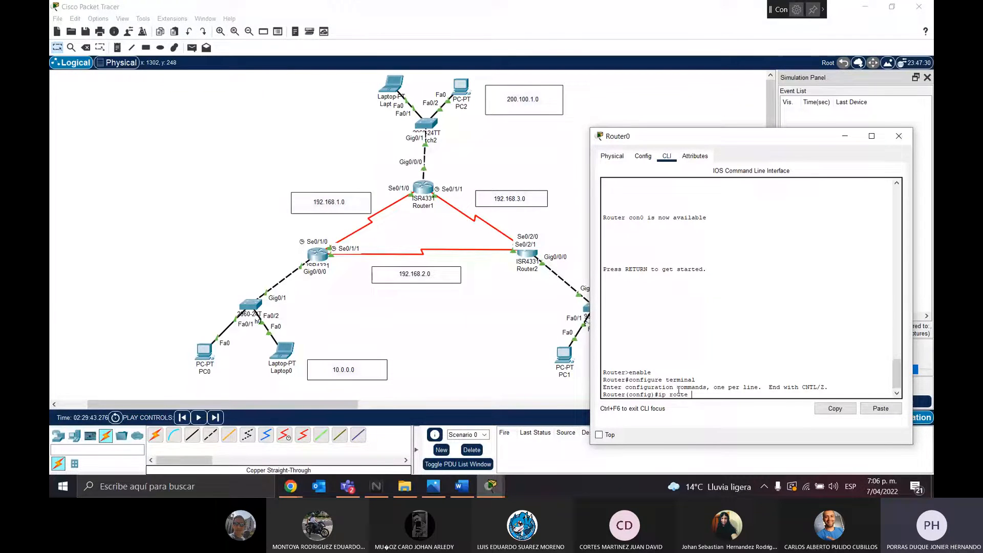
left_click_drag(733, 136, 341, 145)
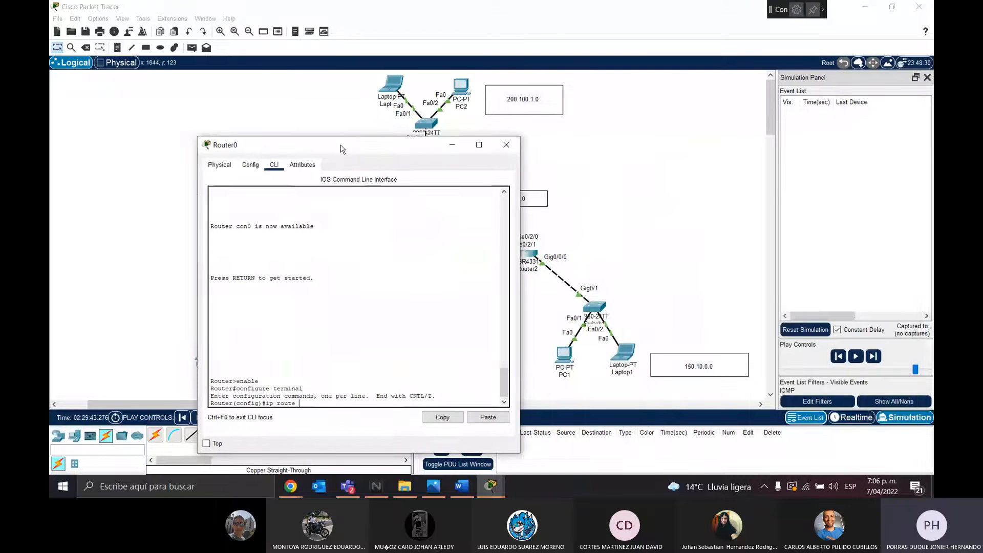
type("150.")
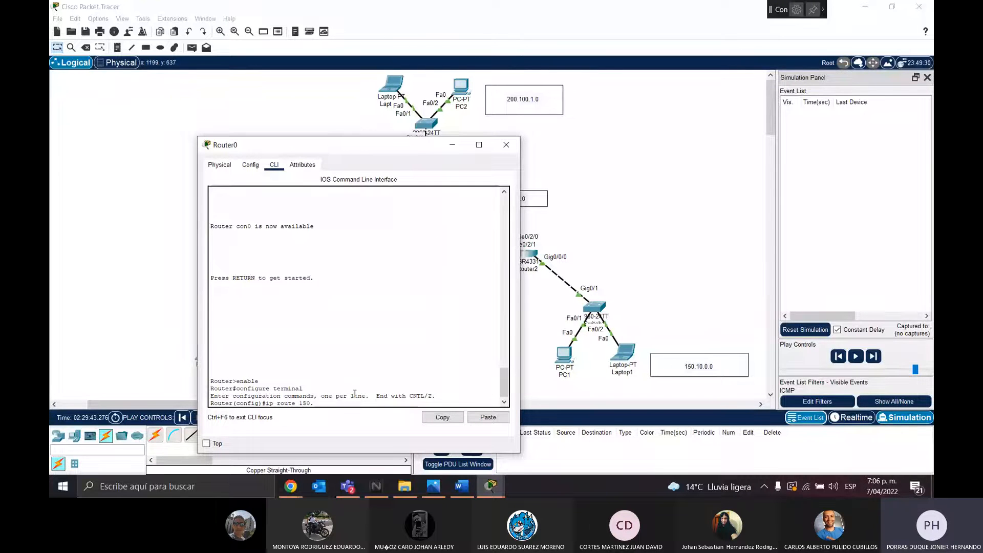
type("10.")
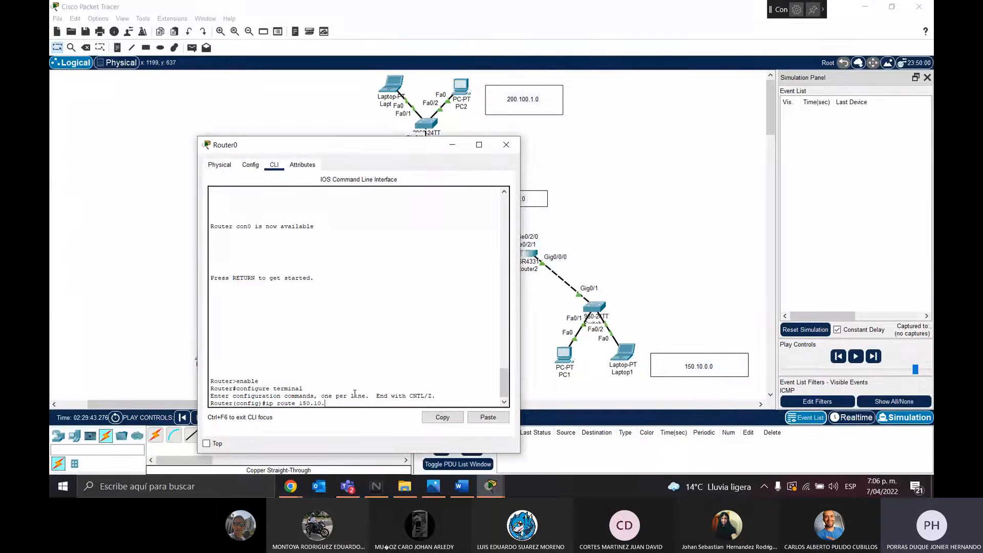
type("0.0")
left_click_drag(308, 148, 586, 145)
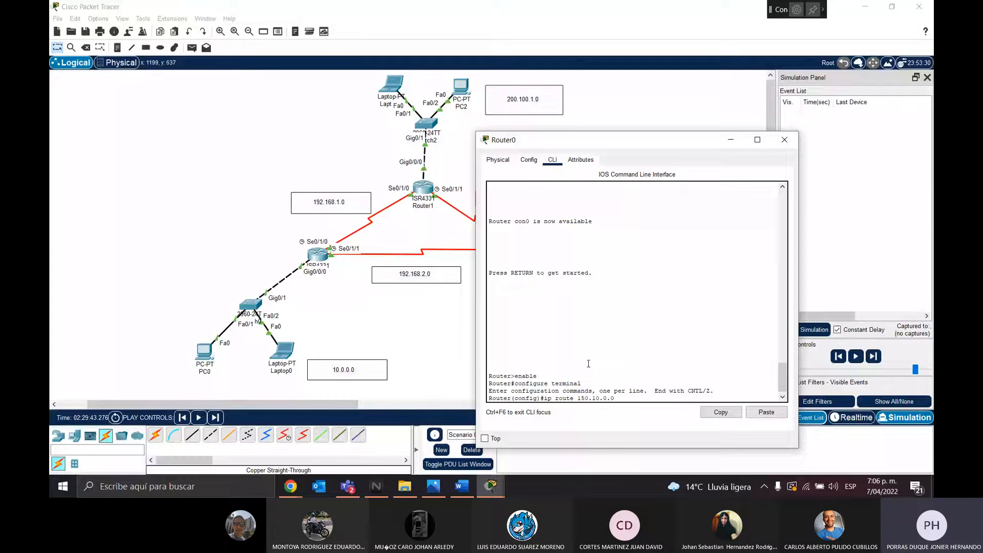
type("255.255.0.0")
left_click_drag(570, 146, 627, 109)
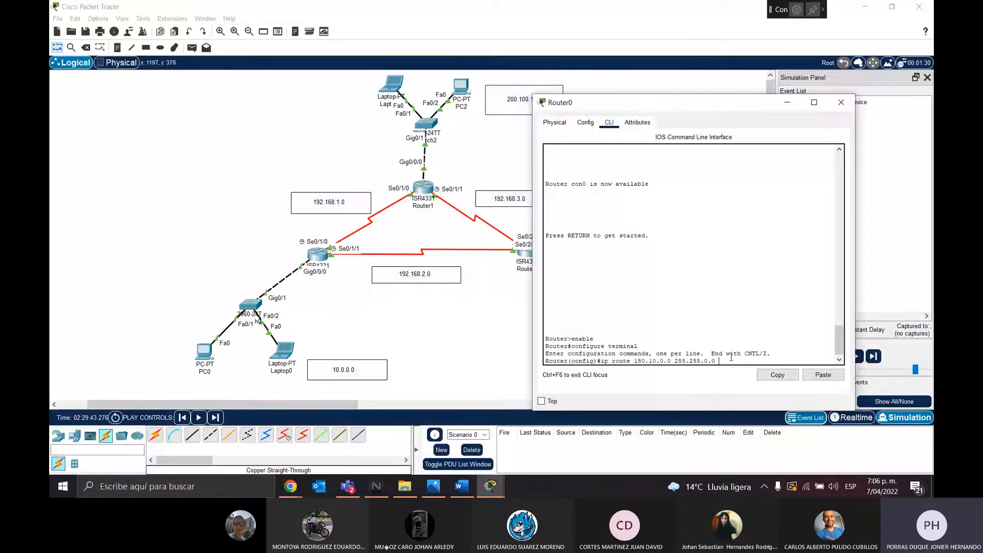
type("192.168.1.20")
key("Return")
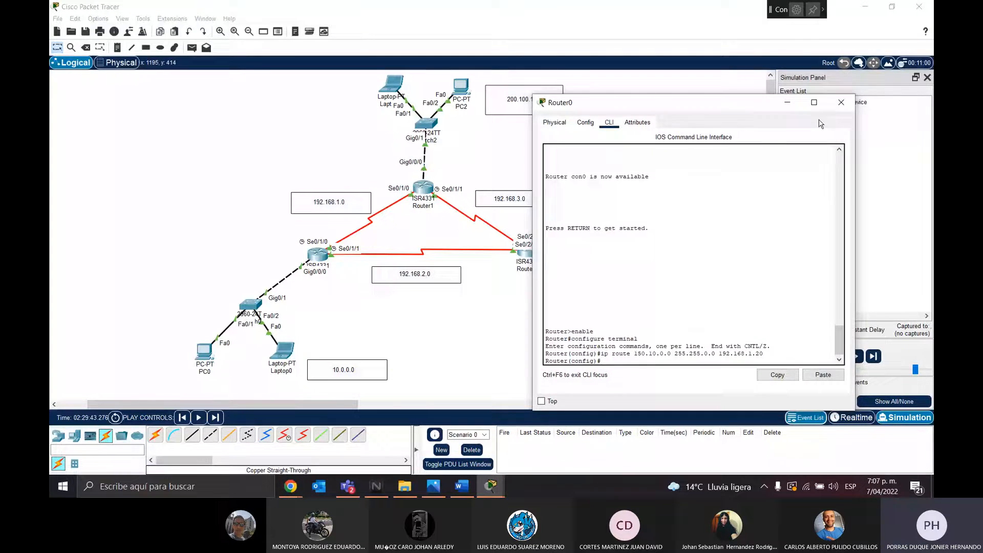
left_click(630, 382)
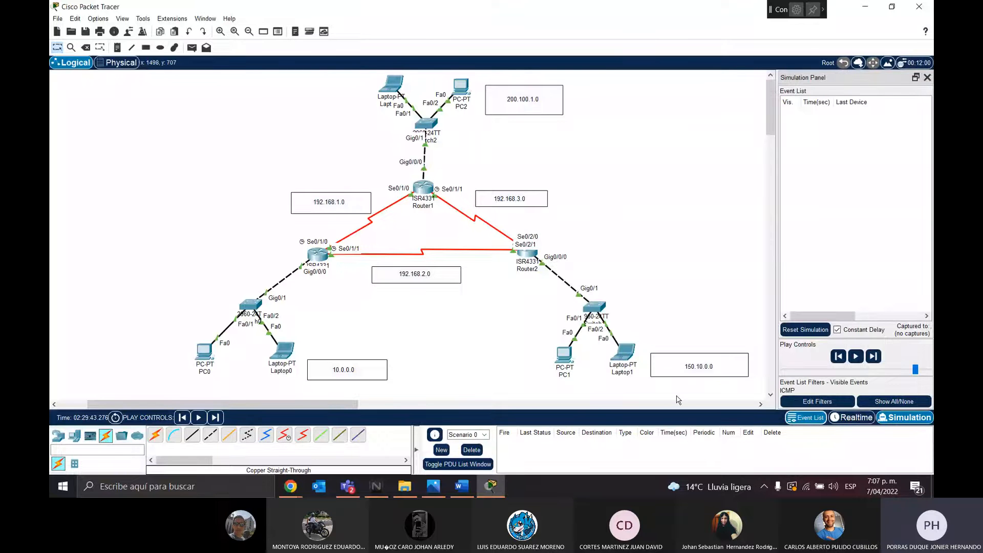
Simulate a simple PDU from PC0 to PC1 and delete the scenario once the packet's path has been observed
left_click(191, 48)
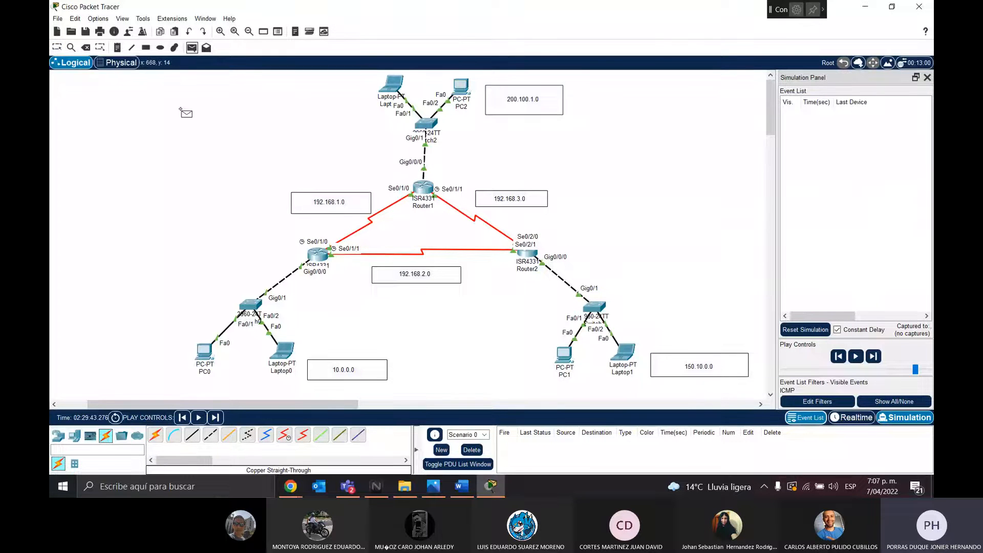
left_click(207, 353)
left_click(563, 353)
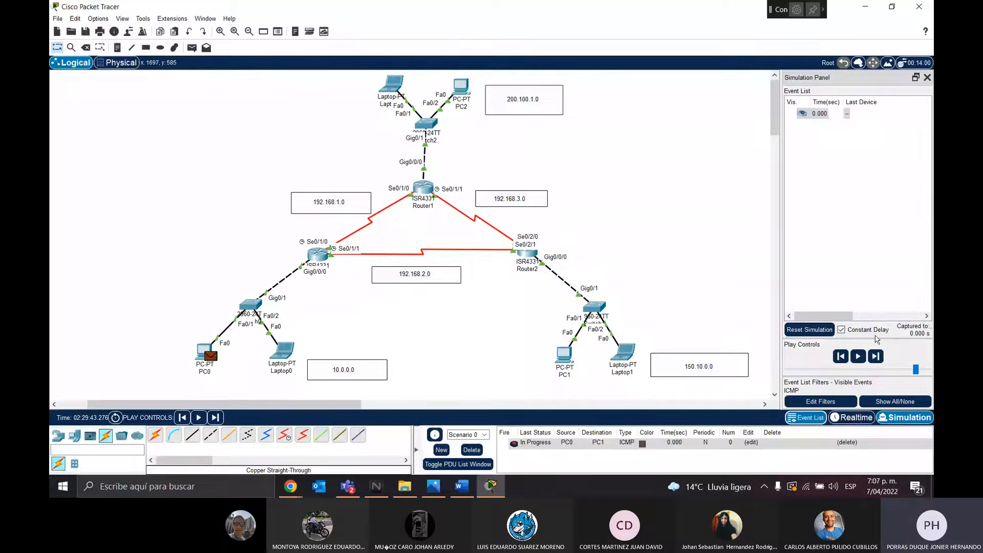
left_click(858, 355)
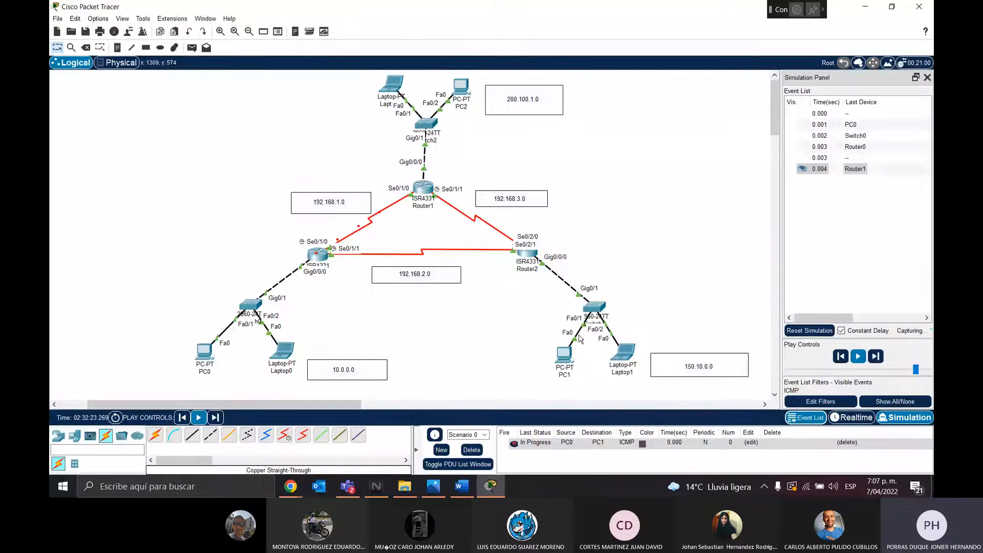
left_click(471, 449)
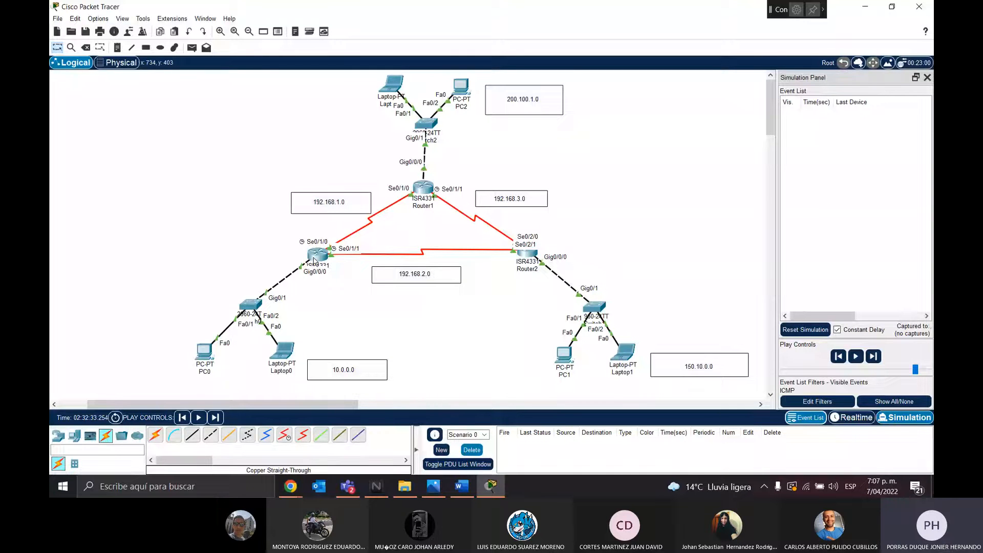
Open Router1's command line and enter global configuration mode with enable and configure terminal
mouse_move(422, 193)
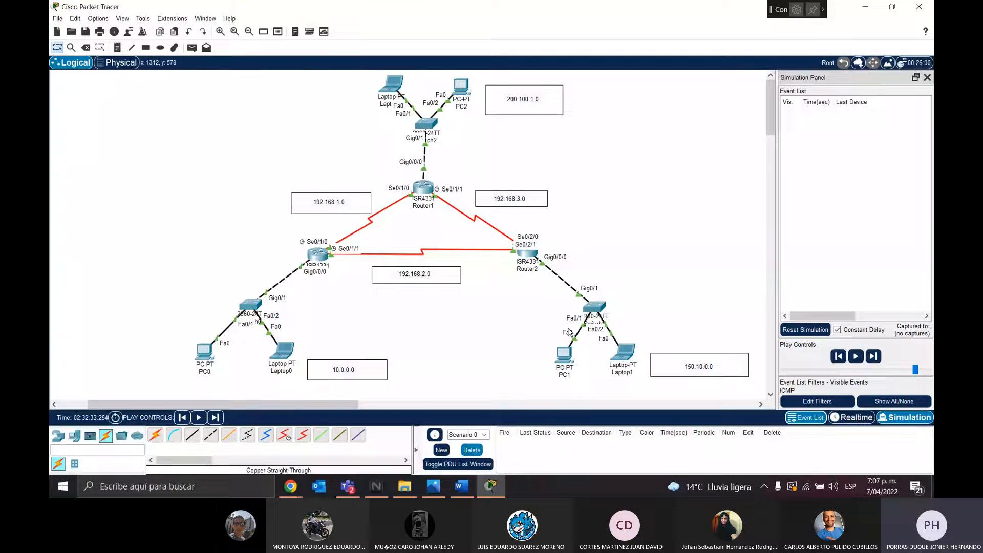
left_click(524, 256)
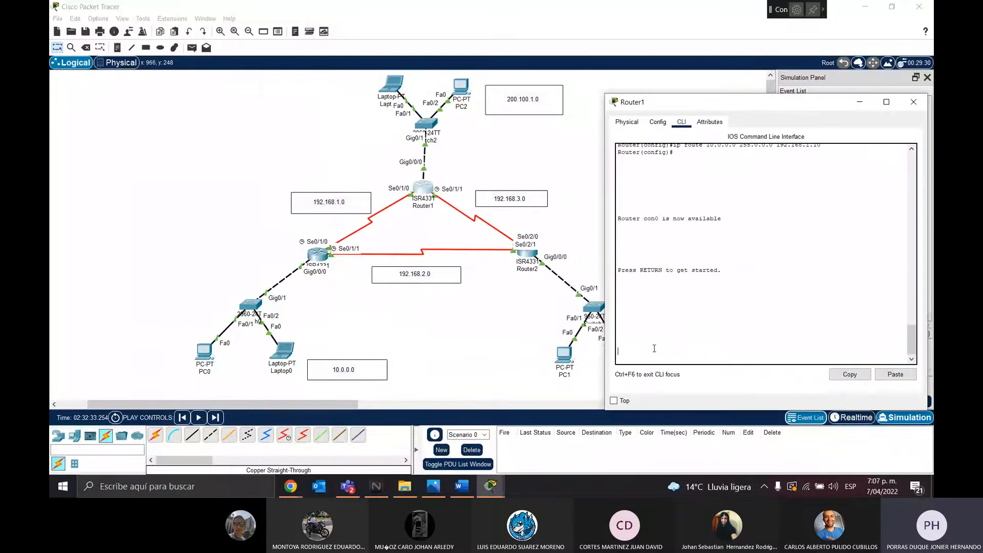
type("enable")
key("Return")
type("conf")
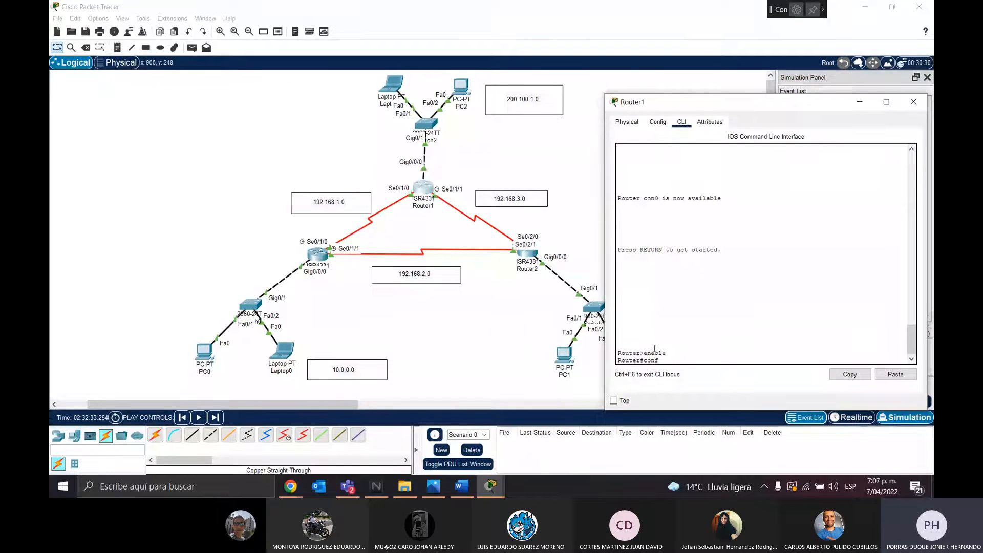
type("igure terminal")
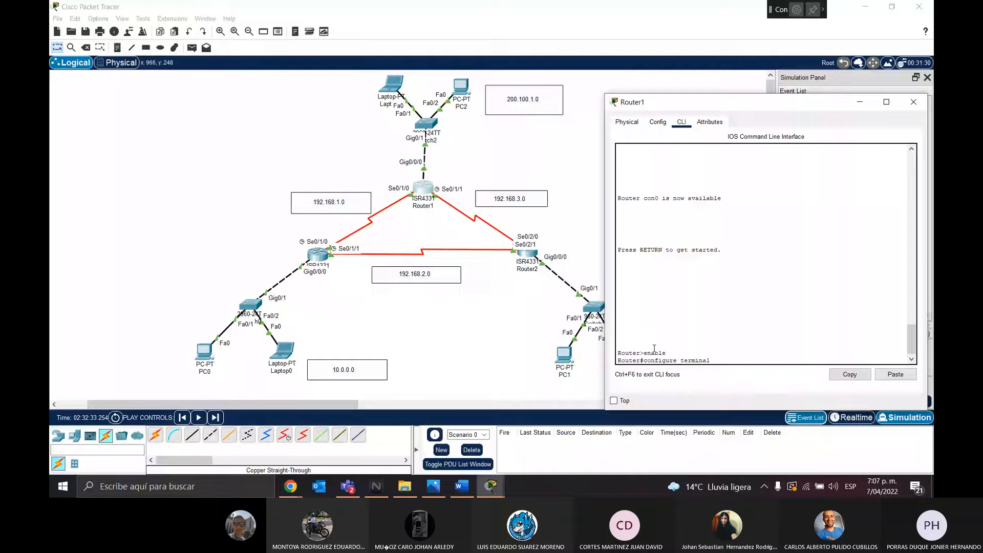
key("Return")
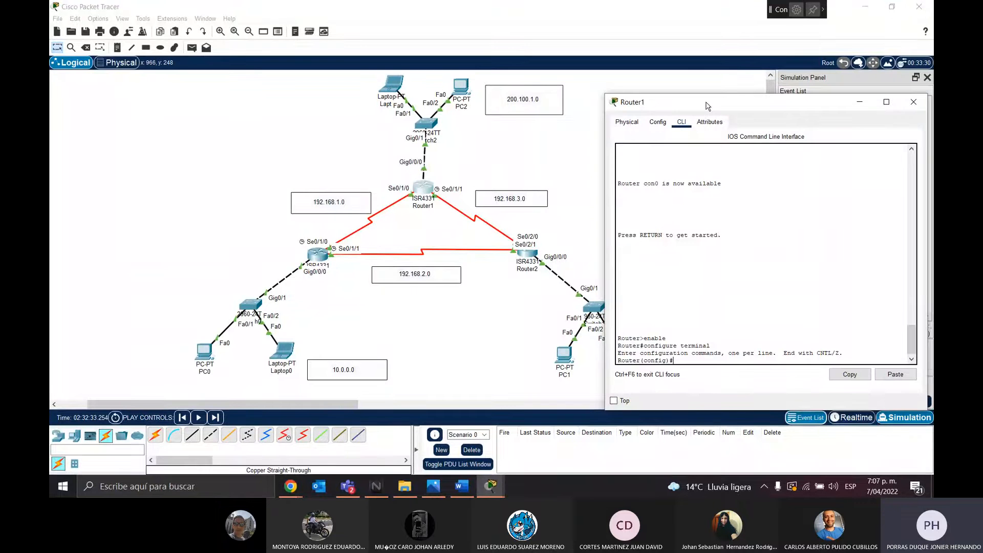
Add a static route on Router1 to network 150.10.0.0 with mask 255.255.0.0 via 192.168.3.20, keeping Router2's LAN in view
left_click_drag(705, 106, 194, 110)
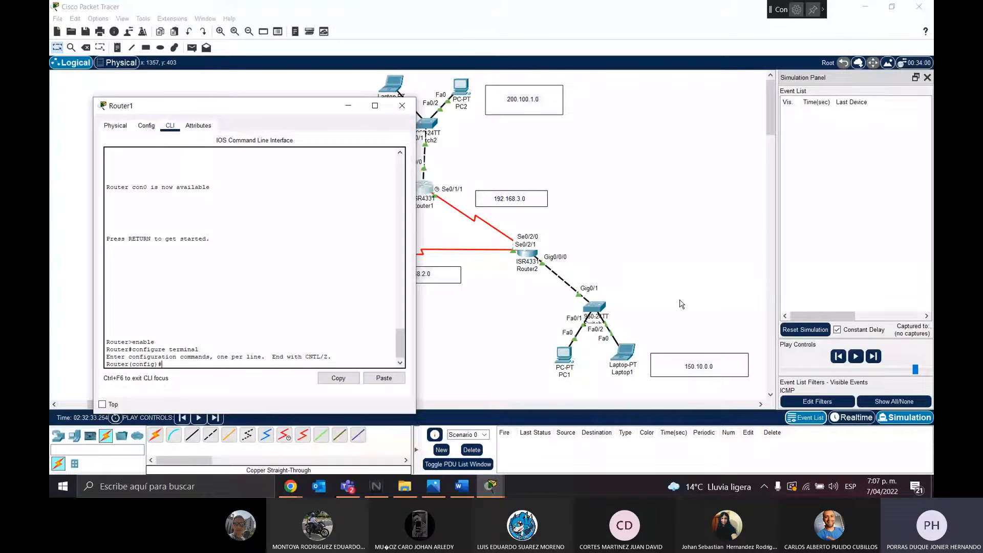
type("ip route ")
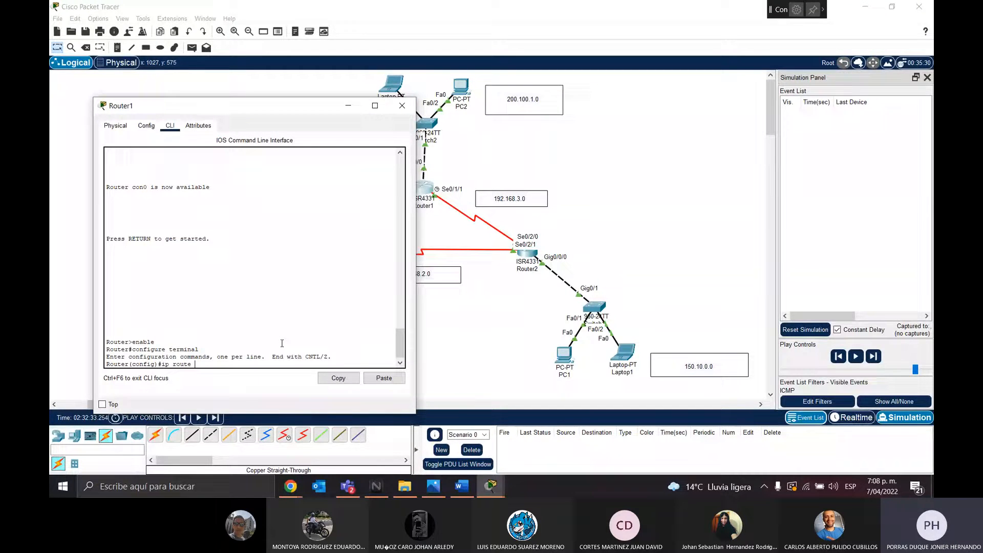
type("150.10")
type(".0.0 255.255.0.0")
type("192.168")
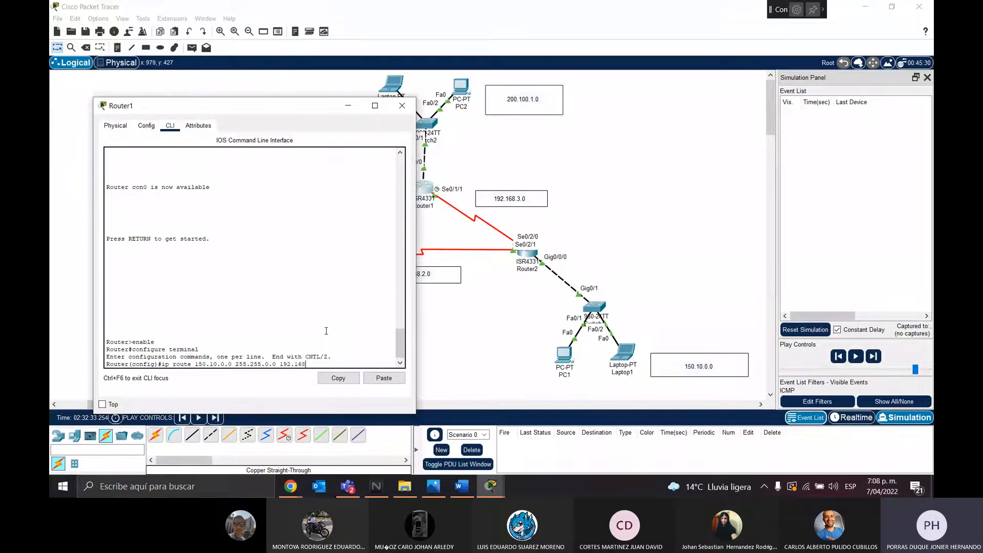
type(".3.20")
key("Return")
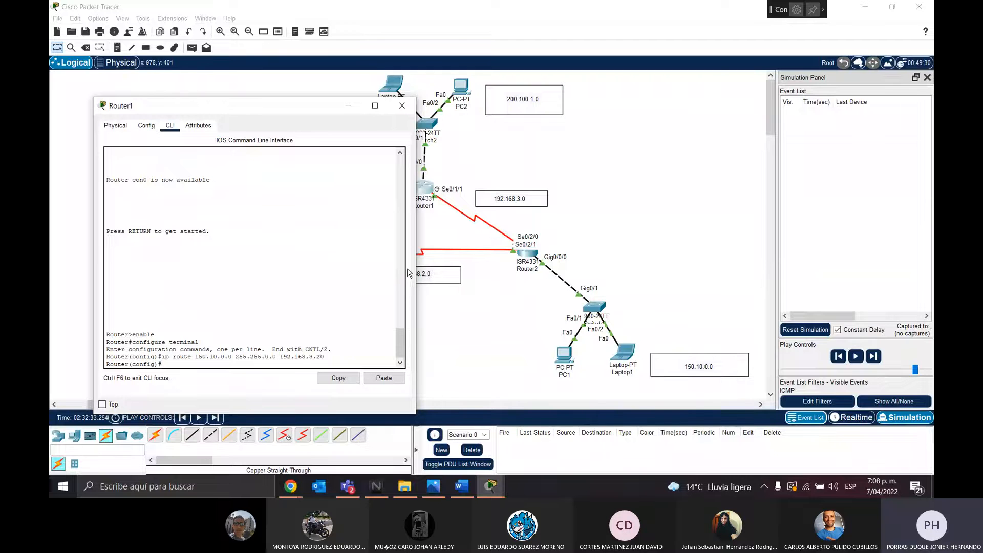
Recall Router1's 150.10.0.0 route command, prefix it with no, and remove that prefix without running the command
key("Up")
key("Left")
key("Left")
key("Left")
key("Left")
key("Left")
key("Left")
key("Left")
key("Left")
key("Left")
key("Left")
key("Left")
key("Left")
key("Left")
key("Left")
key("Left")
key("Left")
key("Left")
type("no")
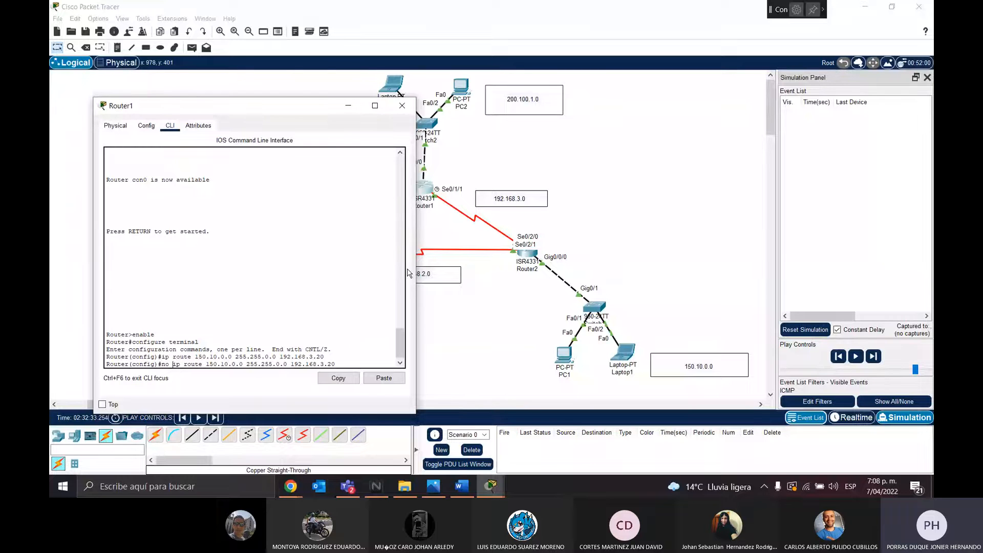
key("BackSpace")
key("BackSpace")
key("BackSpace")
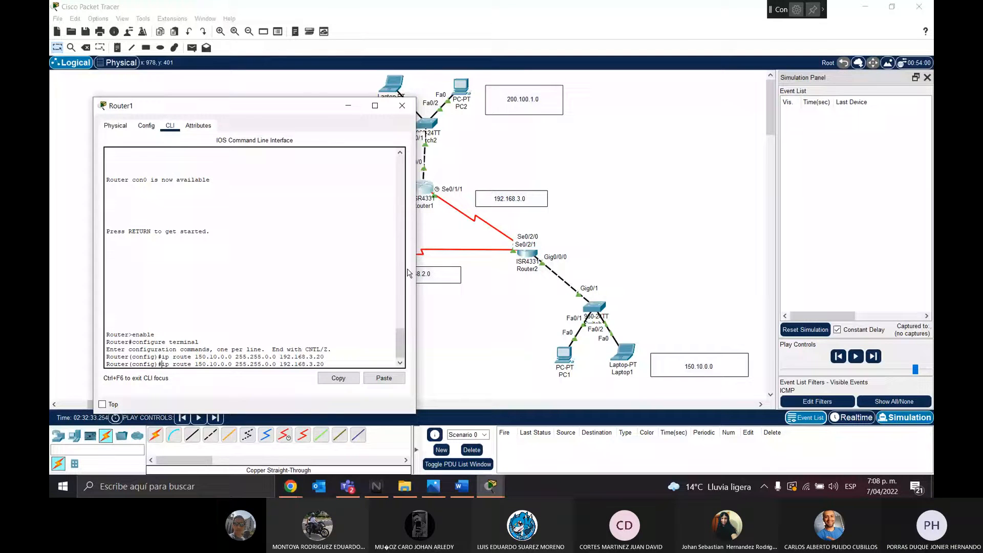
Erase the unrun 150.10.0.0 route command from Router1's command line and close the router's window
key("BackSpace")
key("BackSpace")
key("BackSpace")
key("BackSpace")
key("BackSpace")
key("BackSpace")
key("BackSpace")
key("BackSpace")
key("BackSpace")
key("BackSpace")
key("BackSpace")
key("BackSpace")
key("BackSpace")
key("BackSpace")
key("BackSpace")
key("BackSpace")
key("BackSpace")
key("BackSpace")
key("BackSpace")
key("BackSpace")
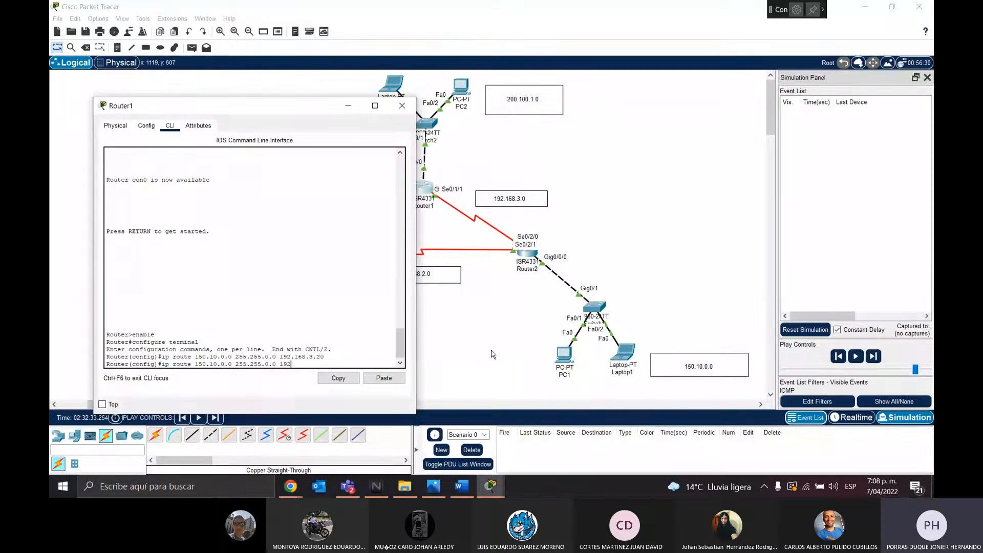
key("BackSpace")
key("BackSpace")
key("BackSpace")
key("BackSpace")
key("BackSpace")
key("BackSpace")
key("BackSpace")
key("BackSpace")
key("BackSpace")
left_click(402, 106)
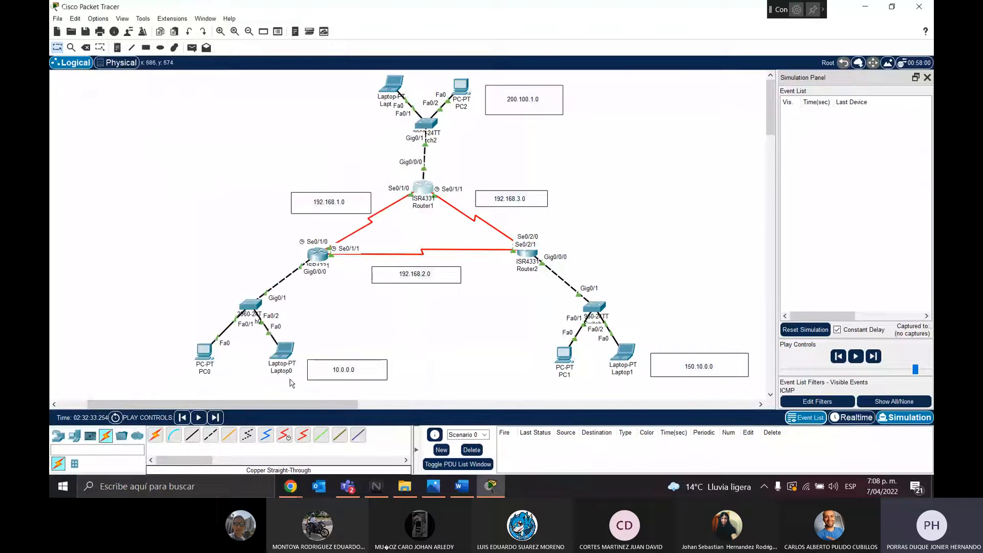
Create a simple PDU from PC0 to PC1 and play the simulation to test the new route
left_click(192, 47)
left_click(205, 351)
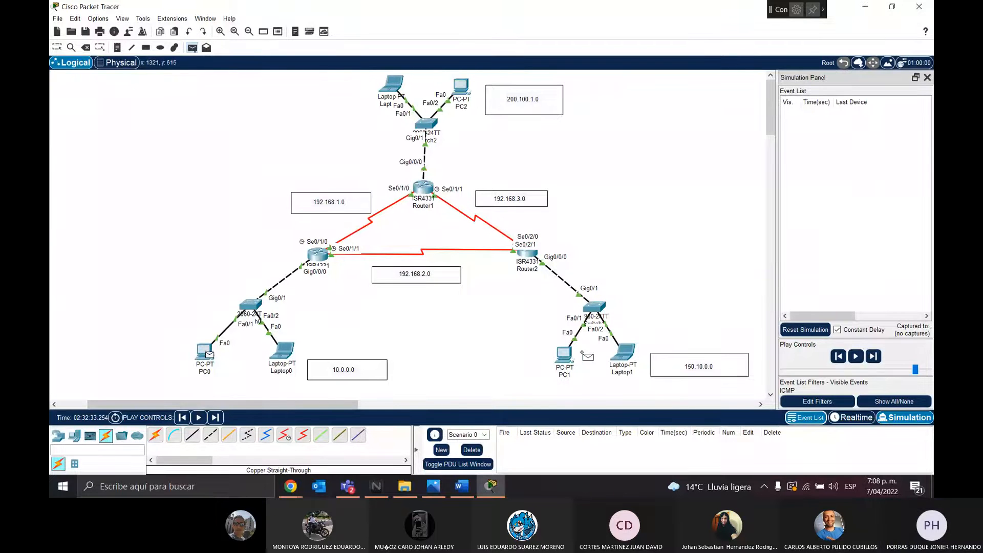
left_click(565, 354)
left_click(856, 357)
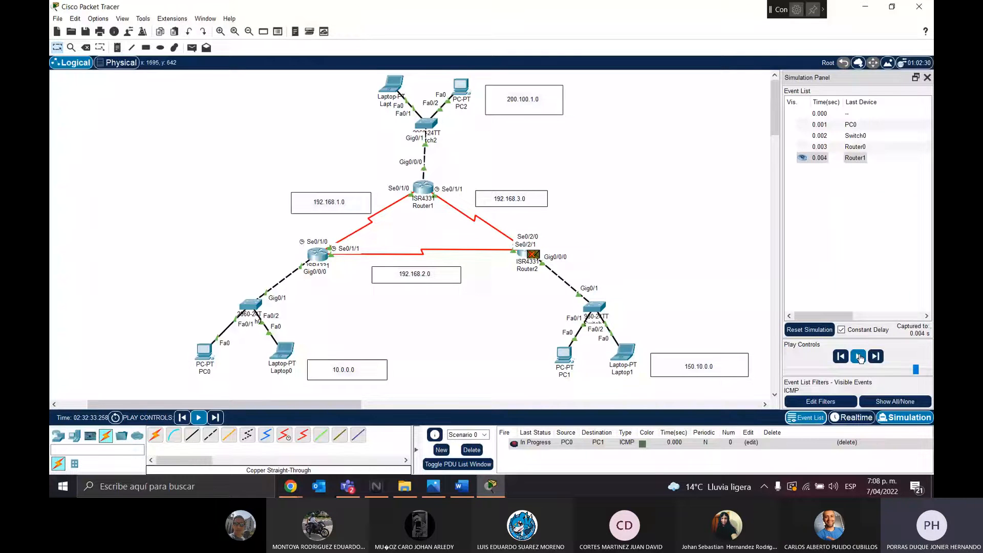
left_click(859, 356)
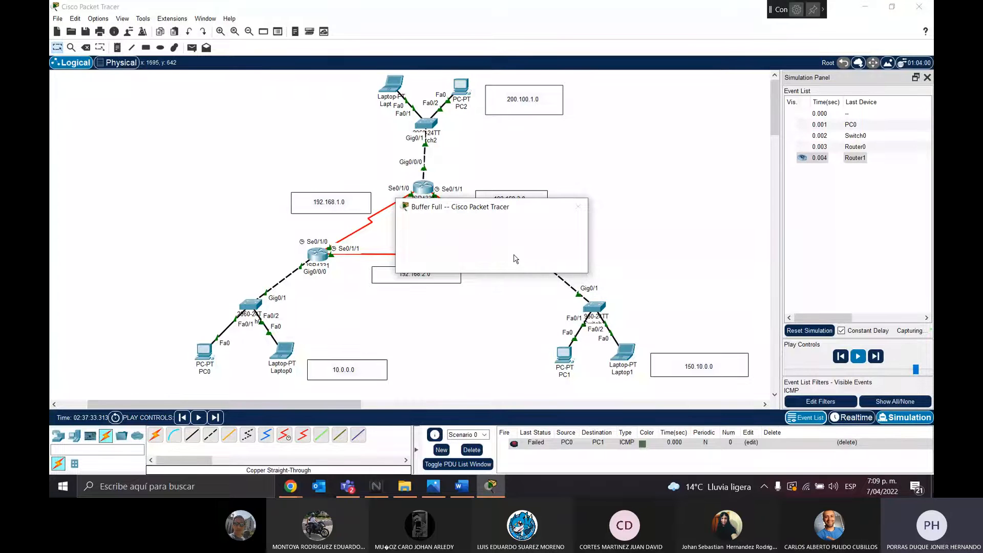
Reset and replay the PC0 to PC1 simulation twice to follow the packet's path
left_click(809, 330)
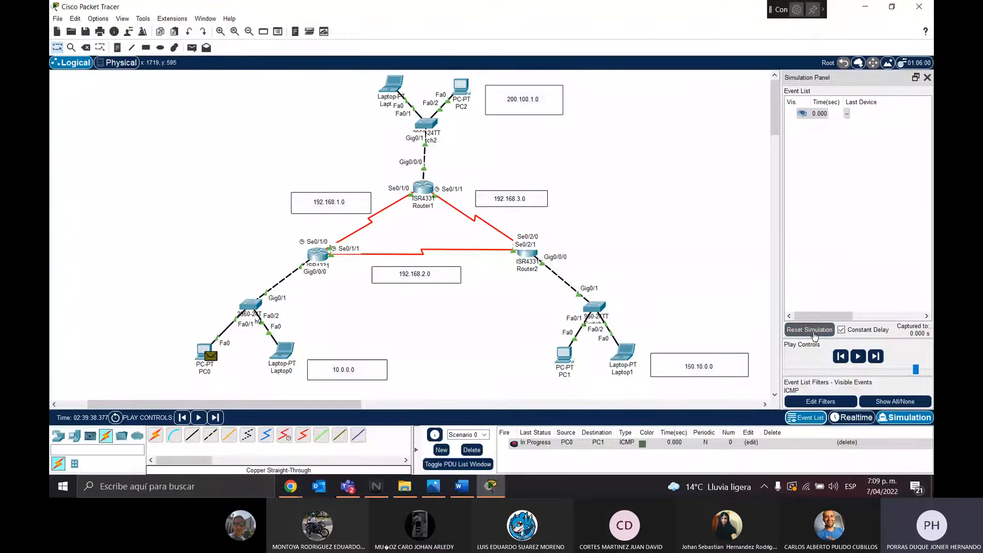
left_click(858, 357)
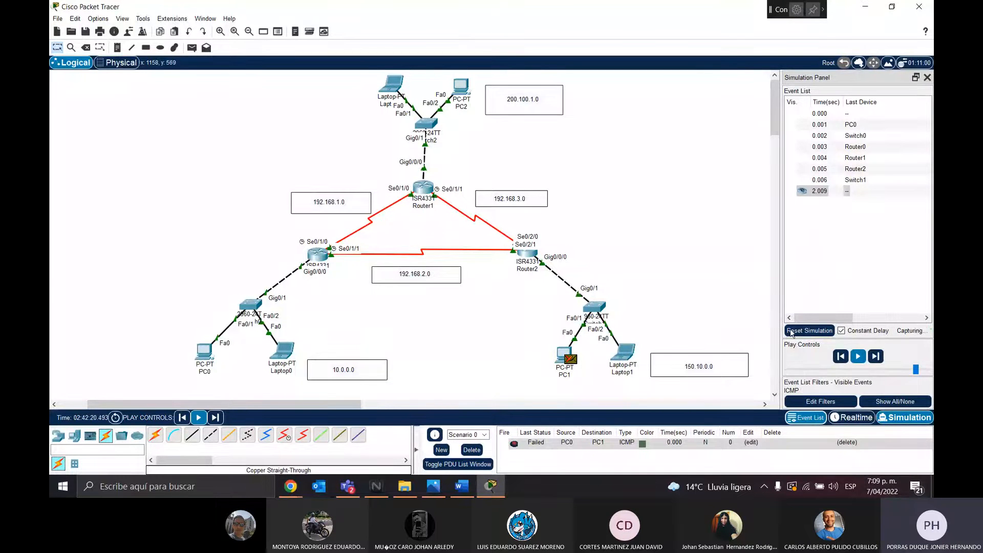
left_click(809, 330)
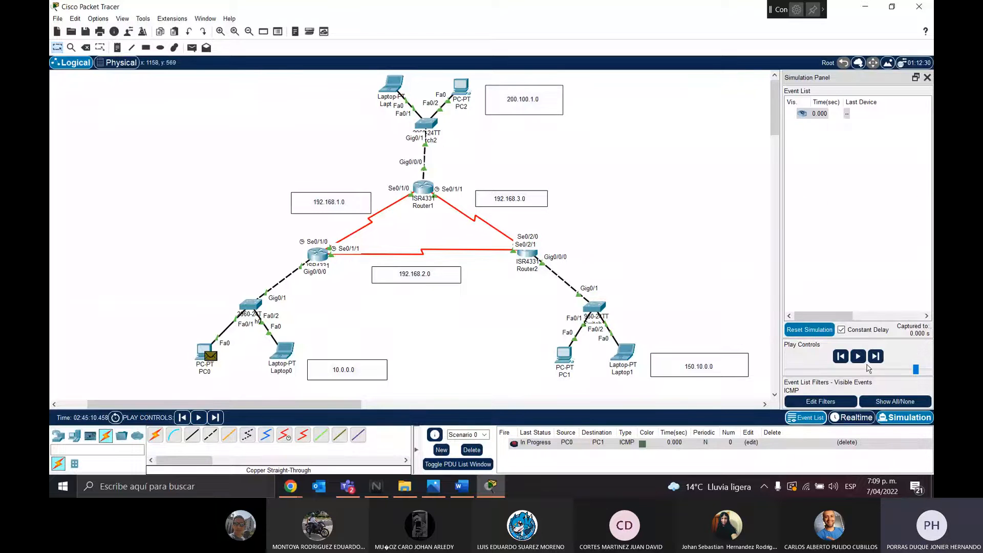
left_click(857, 356)
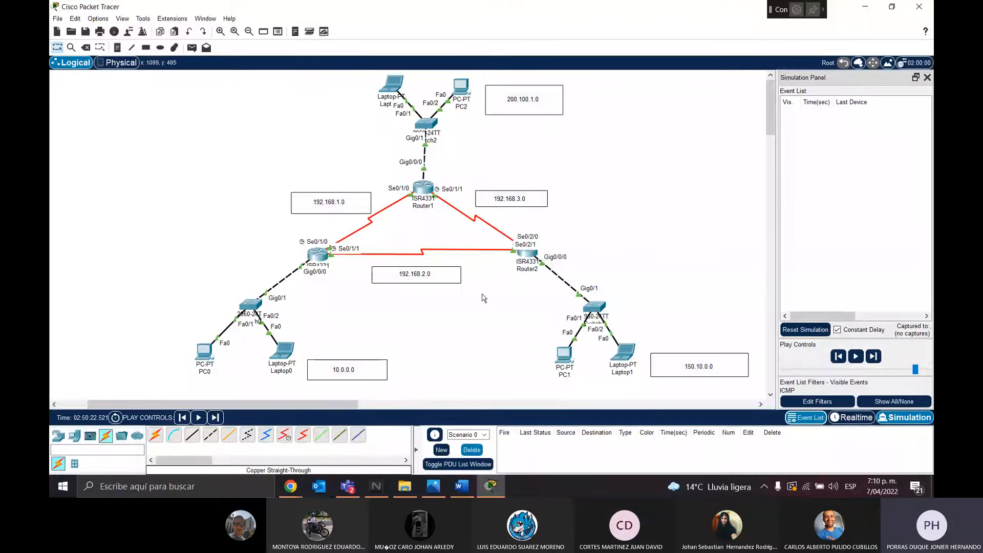
Open Router2's command line and enter global configuration mode with enable and configure terminal
left_click(526, 253)
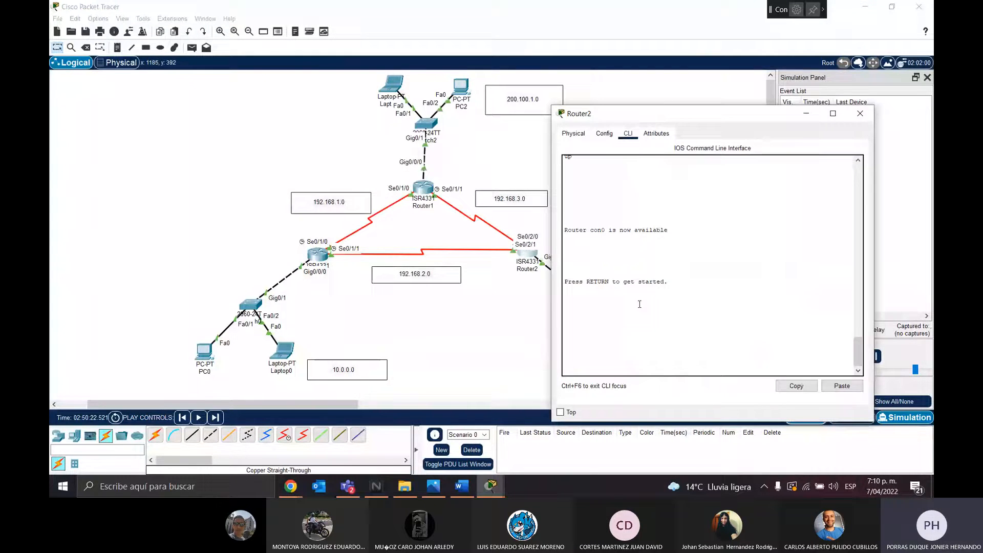
key("Return")
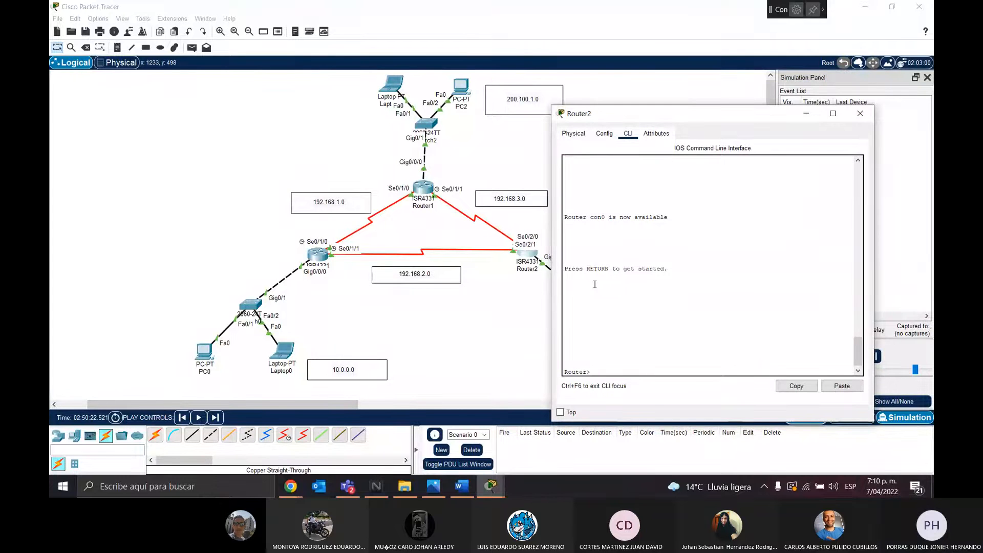
type("enable")
key("Return")
type("configure t")
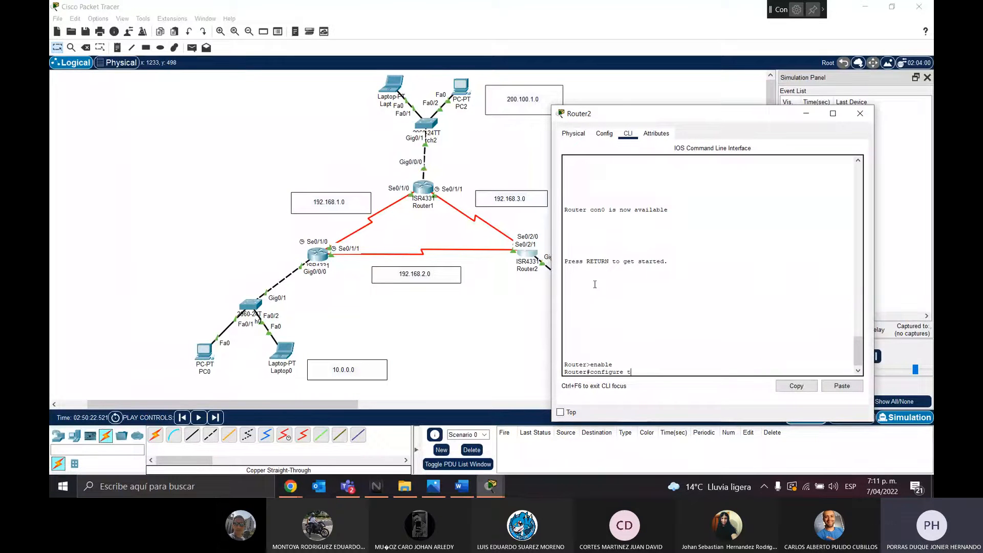
type("erminal")
key("Return")
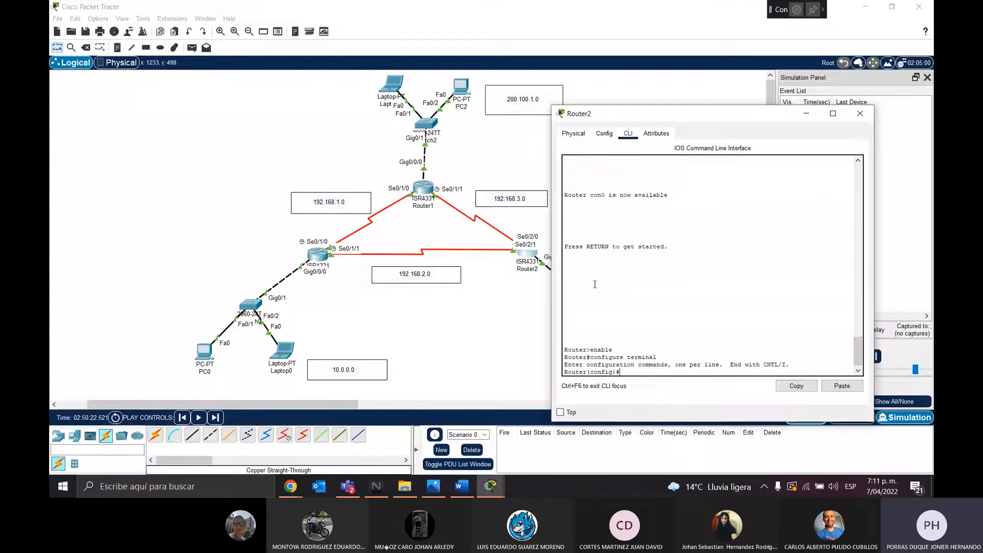
Add a static route on Router2 to network 10.0.0.0 with mask 255.0.0.0 via 192.168.2.10 and close the router's window
type("ip route 10.0.0.0 255.")
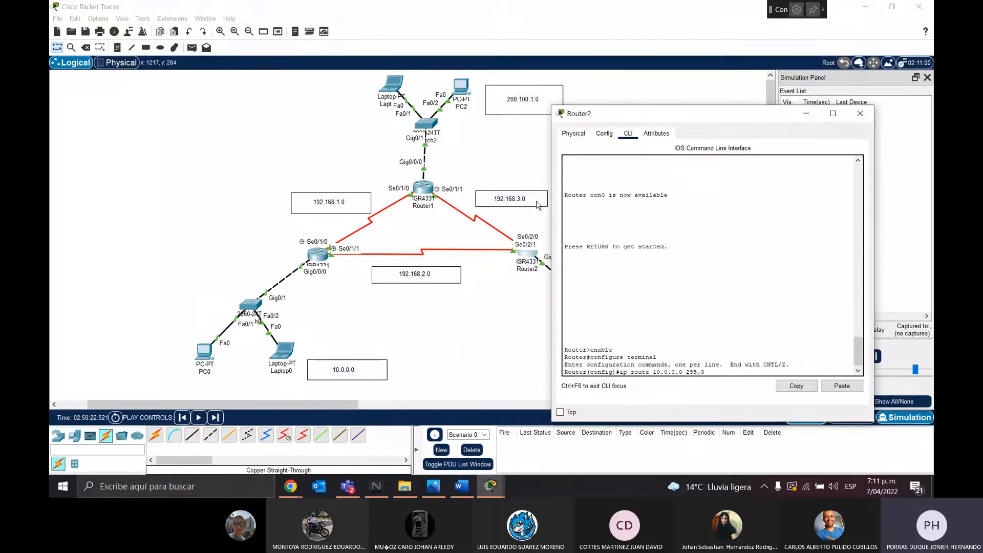
type("0.0.0")
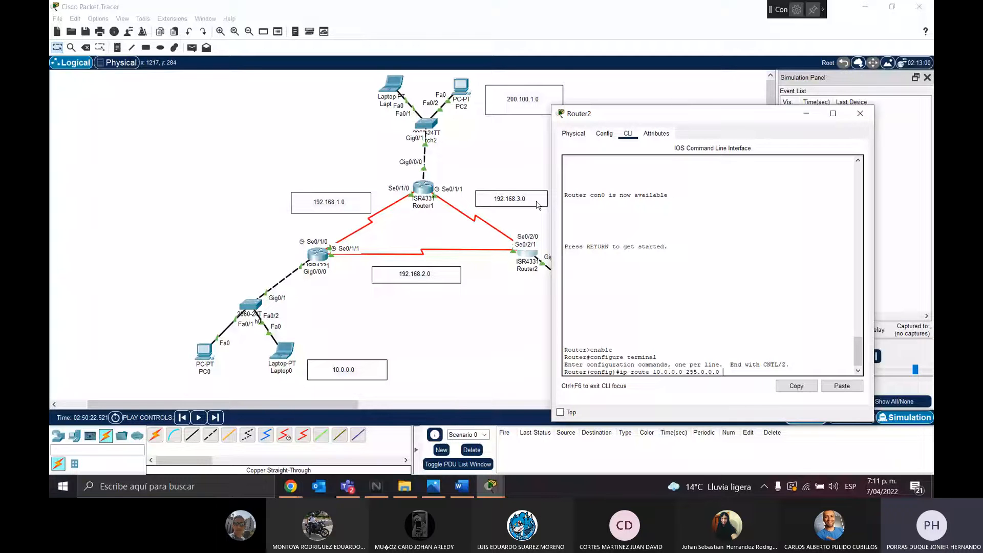
type("192.168.2.")
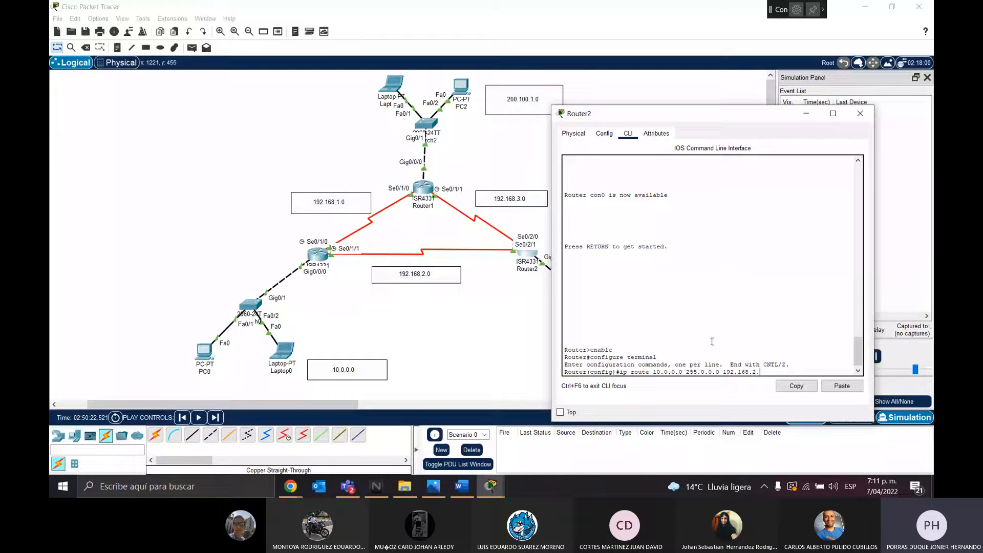
type("10")
key("Return")
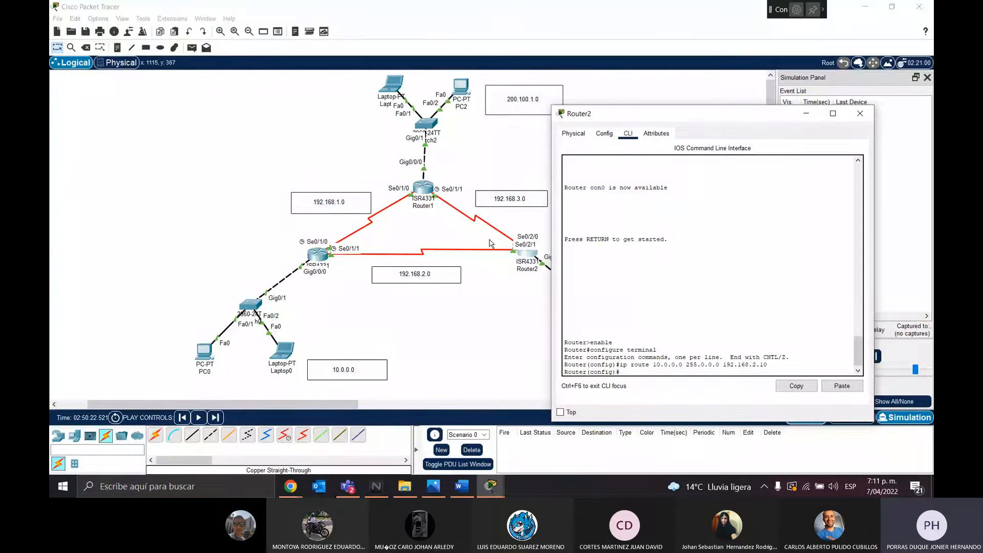
left_click(861, 113)
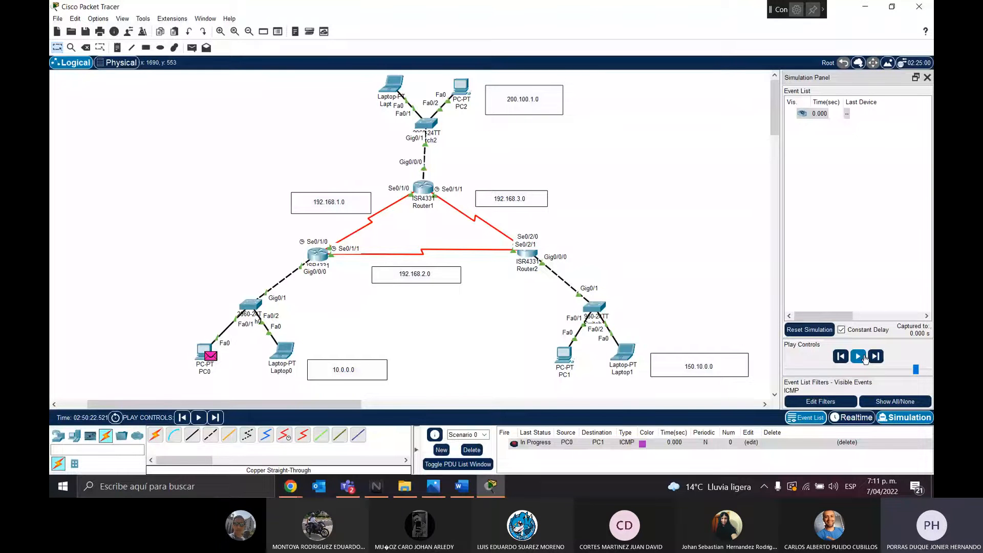
Play the PC0 to PC1 simulation, reset and replay it, and clear the full event list
left_click(858, 357)
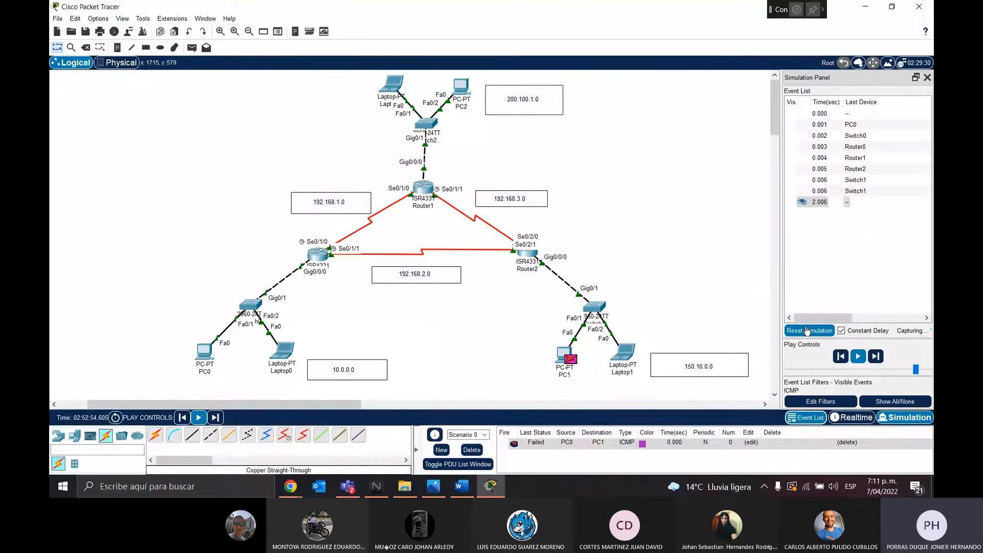
left_click(807, 331)
left_click(858, 356)
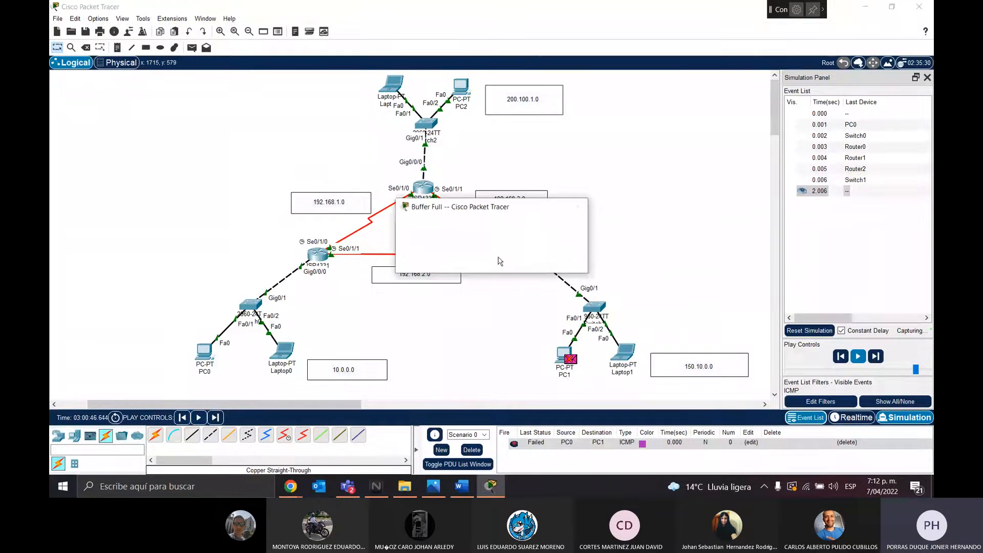
left_click(494, 260)
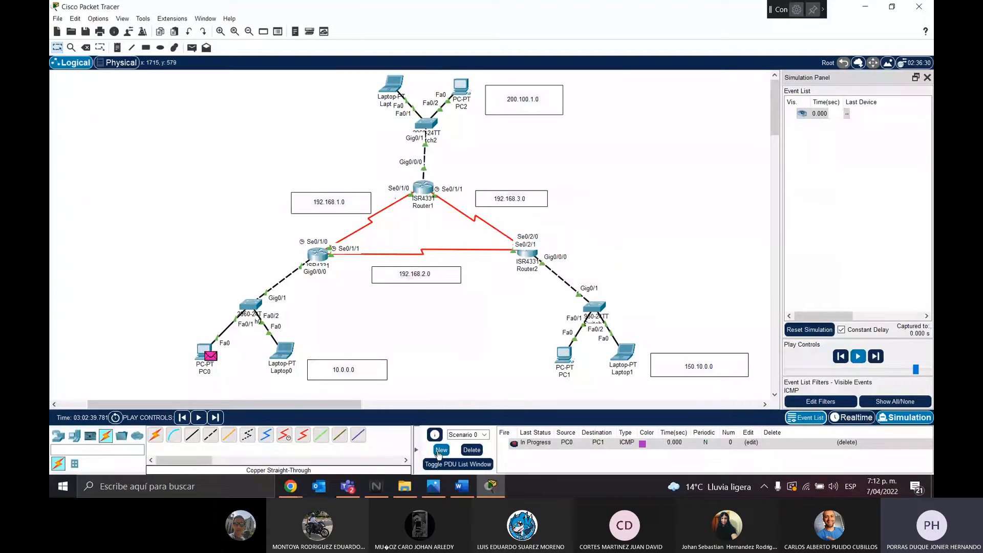
Simulate a fresh simple PDU from PC0 to PC1, clear the event list and delete the scenario
left_click(190, 50)
left_click(207, 363)
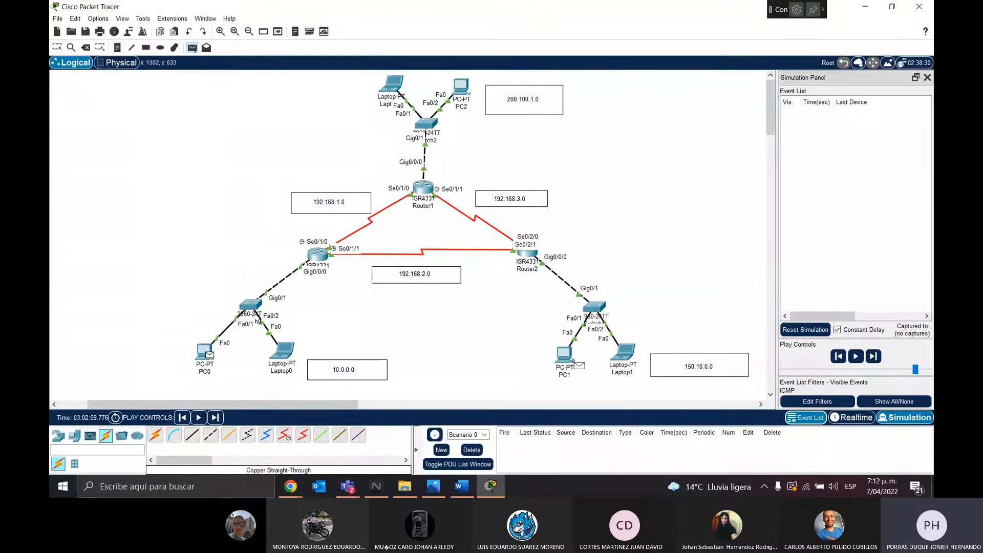
left_click(568, 357)
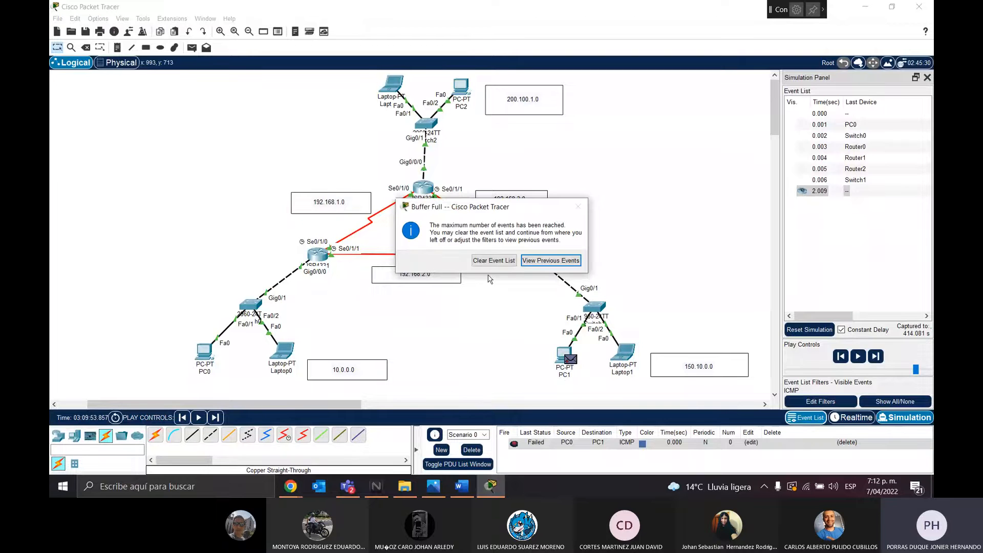
left_click(492, 262)
left_click(471, 449)
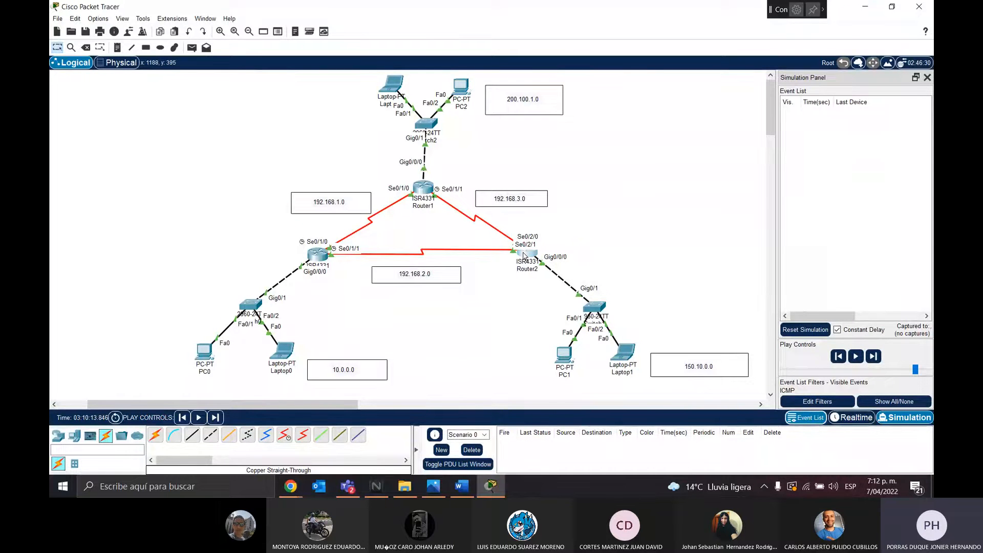
Review Router2's entered static route and the IP configuration of its Serial0/2/1 interface
left_click(524, 254)
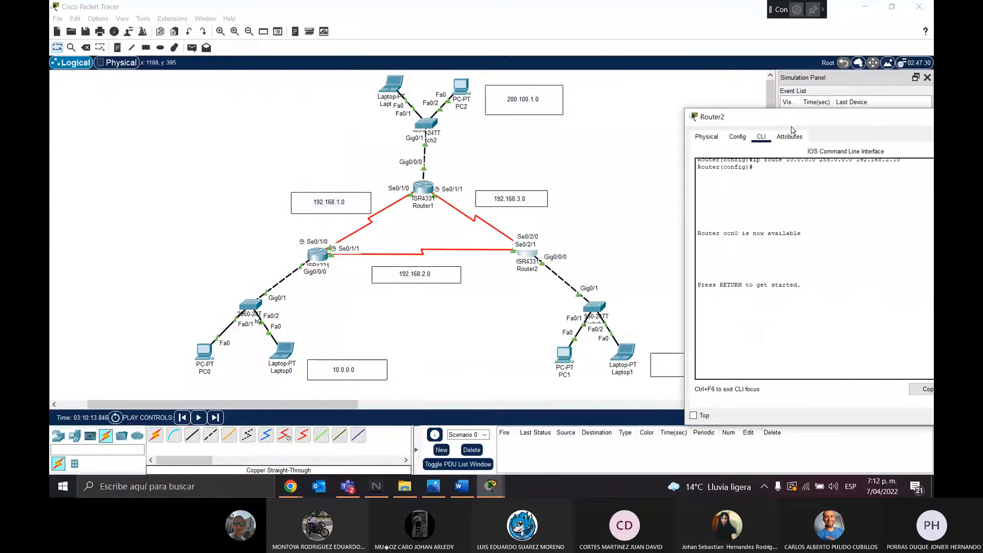
scroll(792, 166, "up", 2)
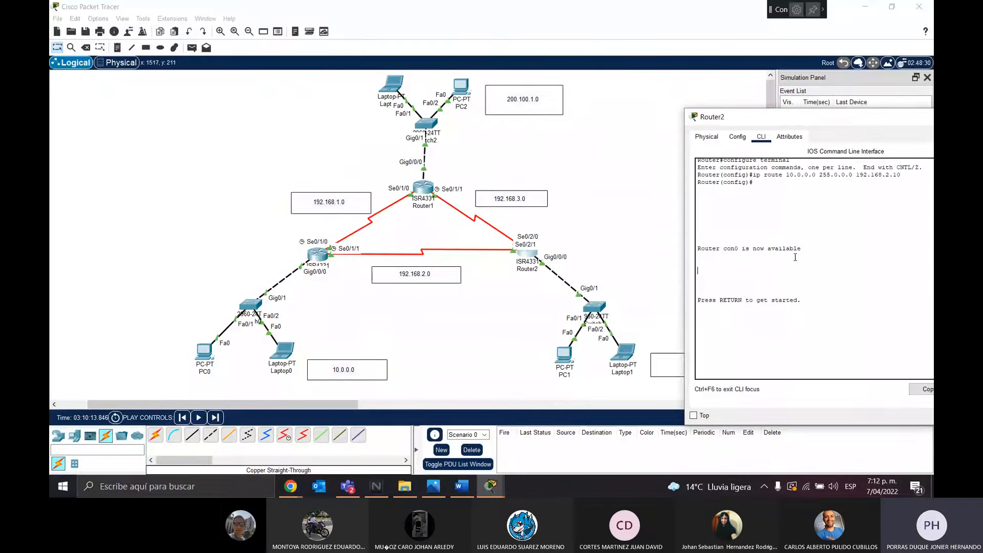
left_click_drag(819, 116, 674, 100)
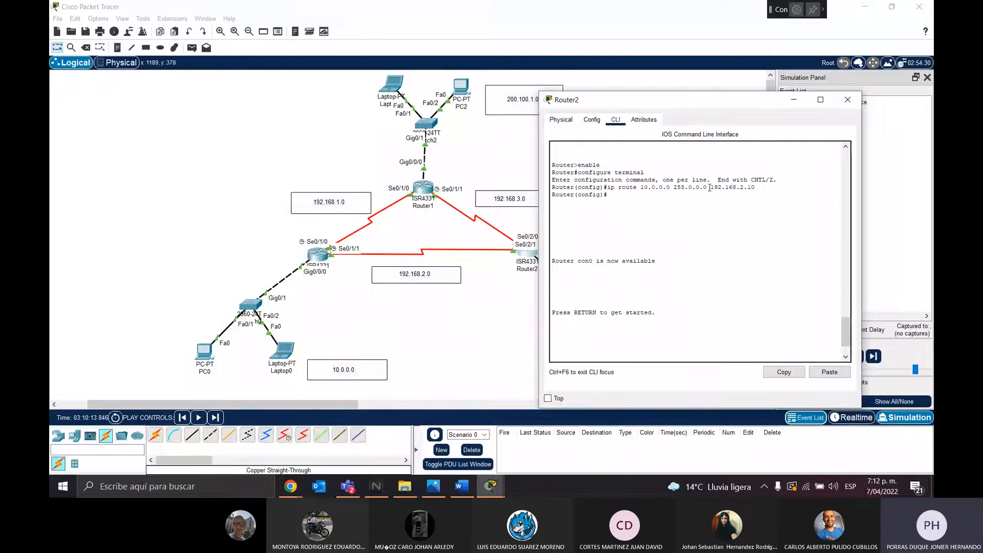
left_click(592, 119)
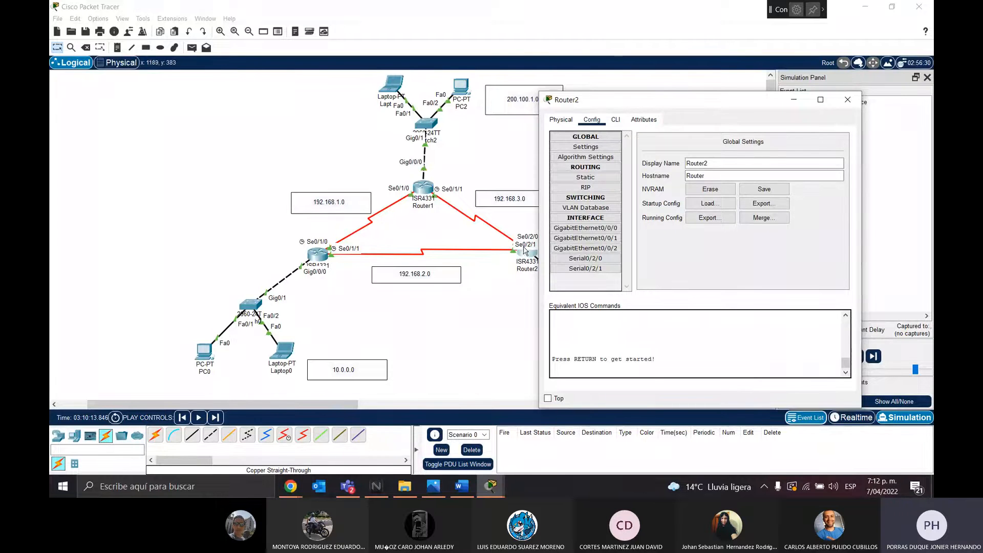
left_click(586, 268)
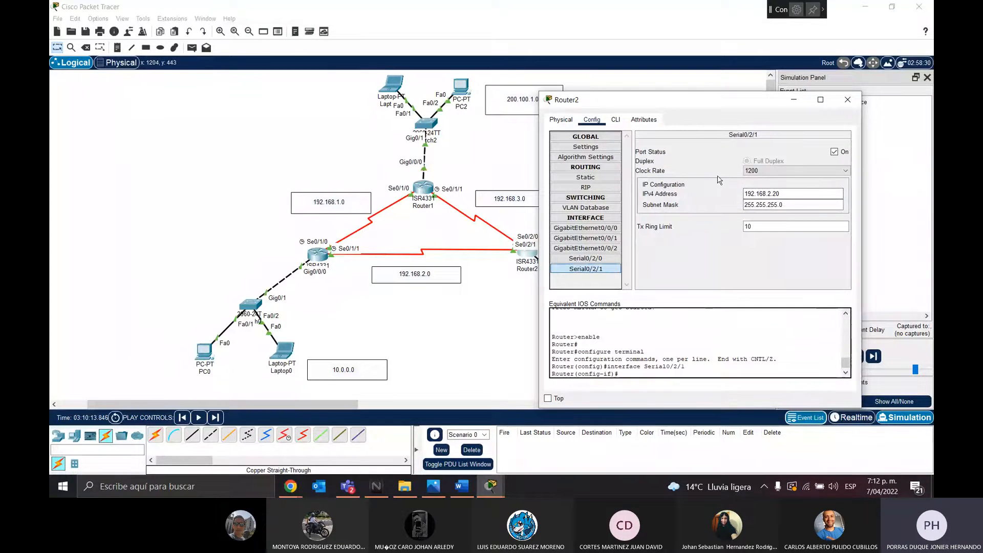
left_click(847, 101)
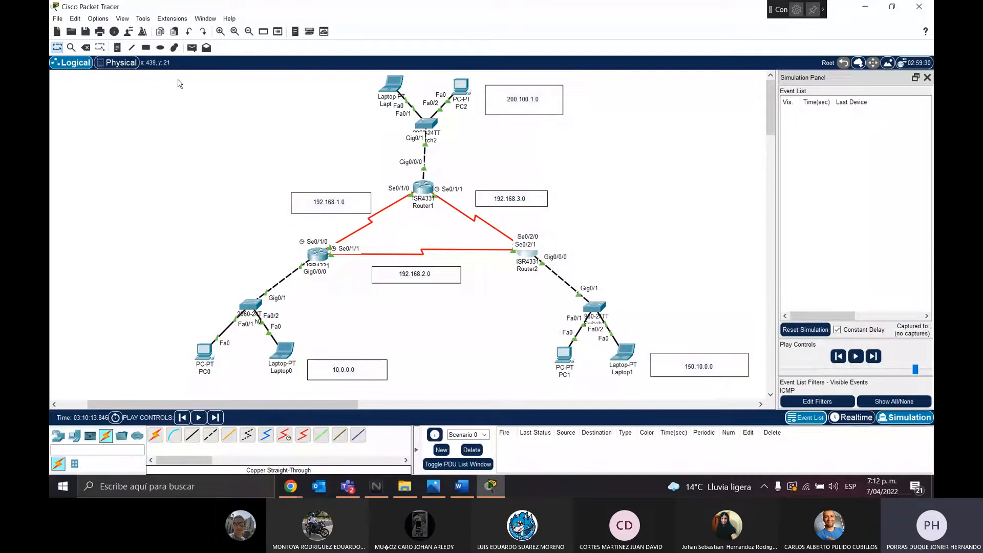
Simulate a simple PDU from PC1 to Laptop0 and delete the scenario
left_click(189, 48)
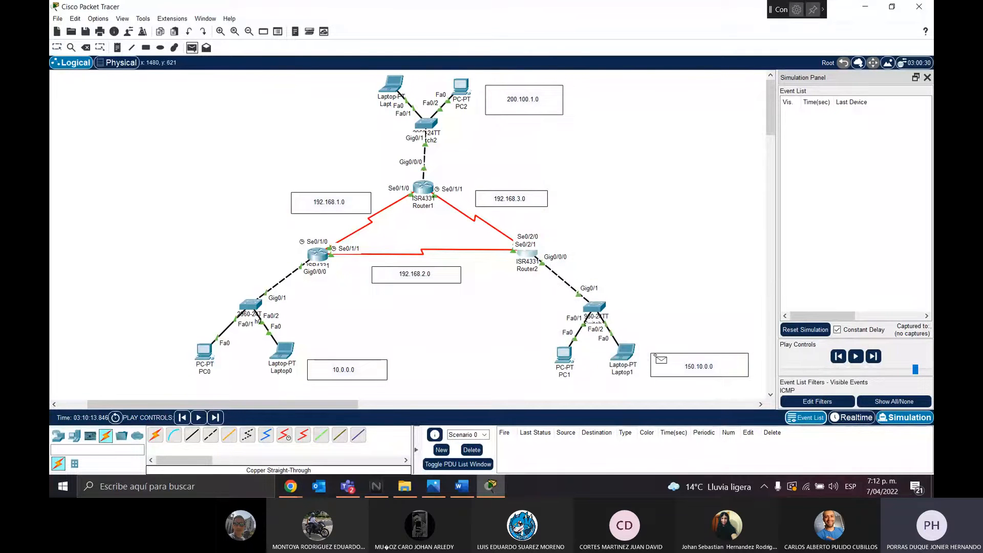
left_click(564, 353)
left_click(282, 351)
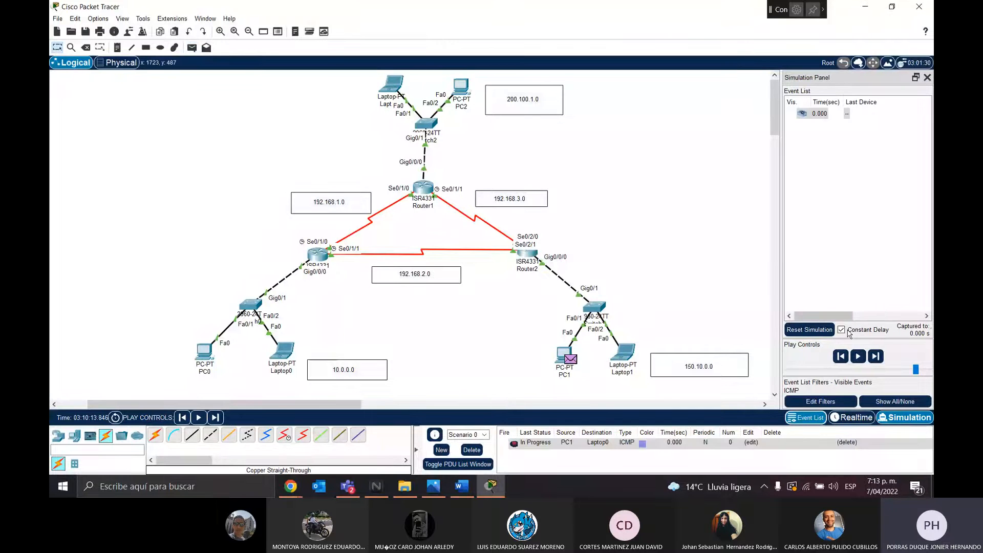
left_click(862, 357)
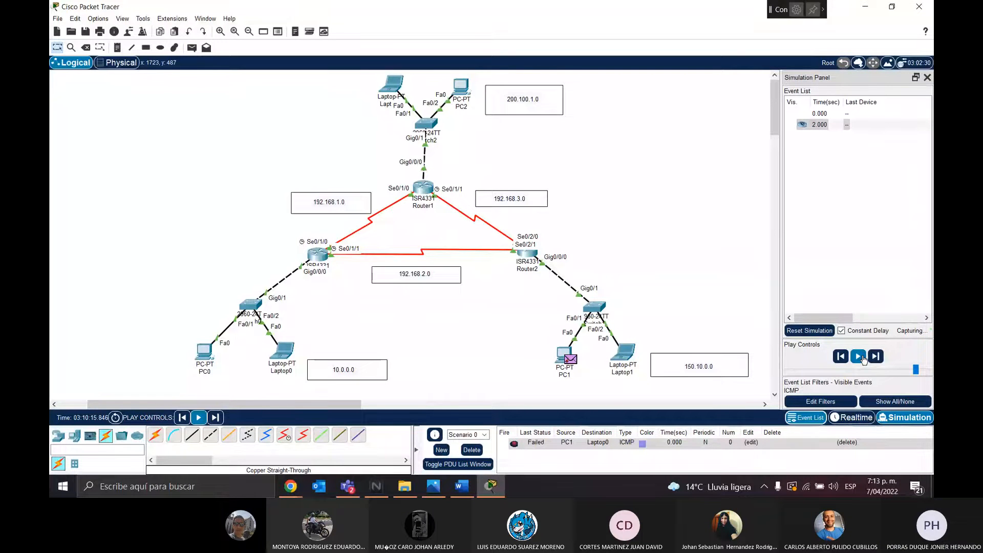
left_click(478, 449)
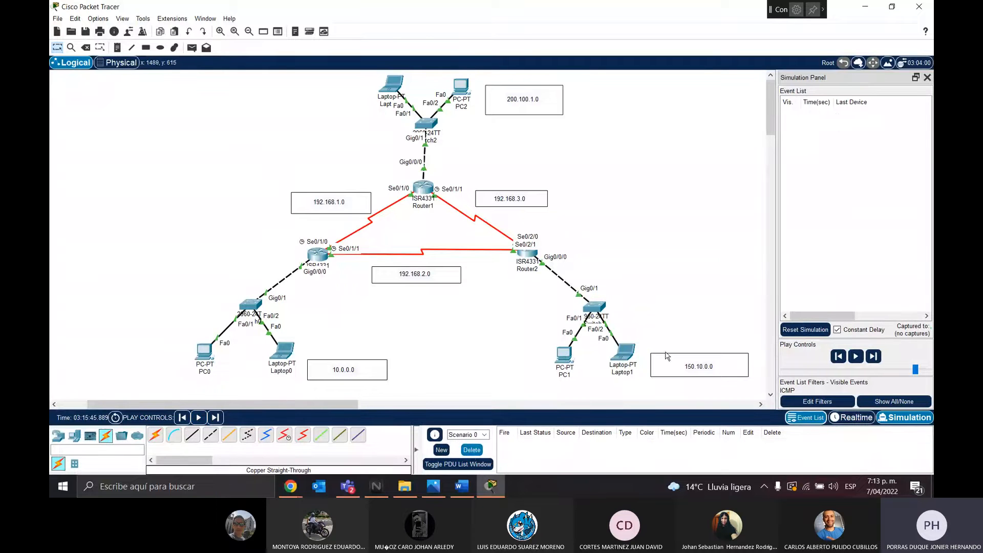
Simulate a simple PDU from Laptop1 to Laptop0 and delete the scenario
left_click(192, 47)
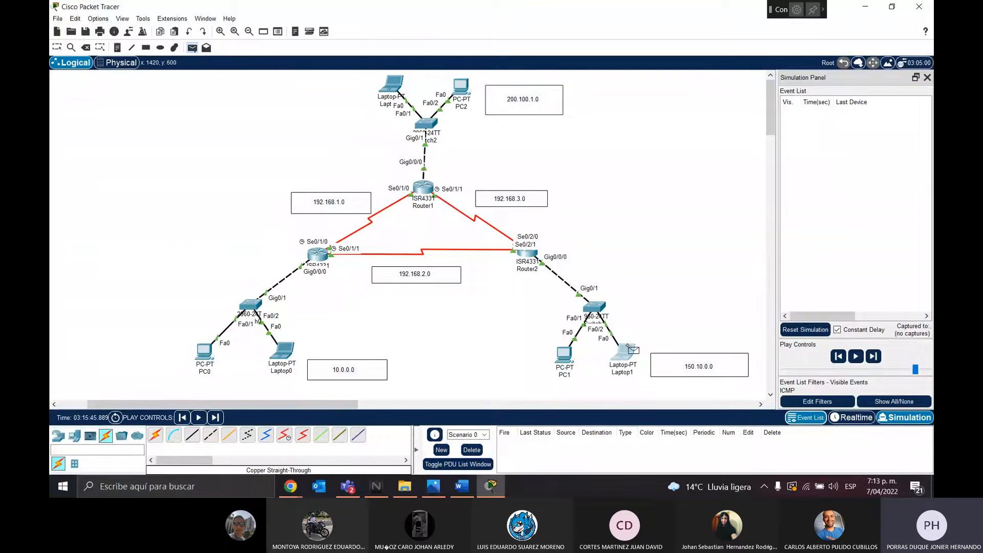
left_click(625, 350)
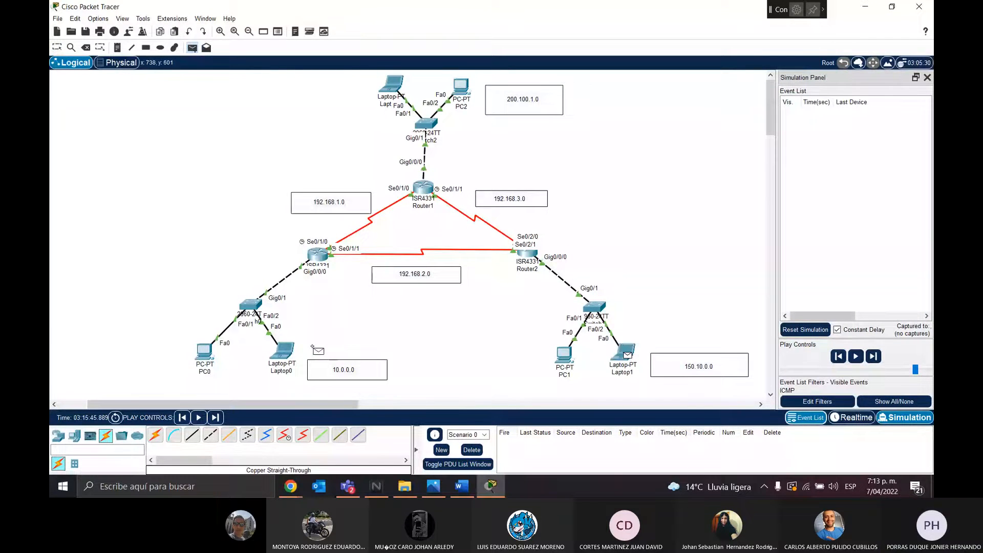
left_click(282, 351)
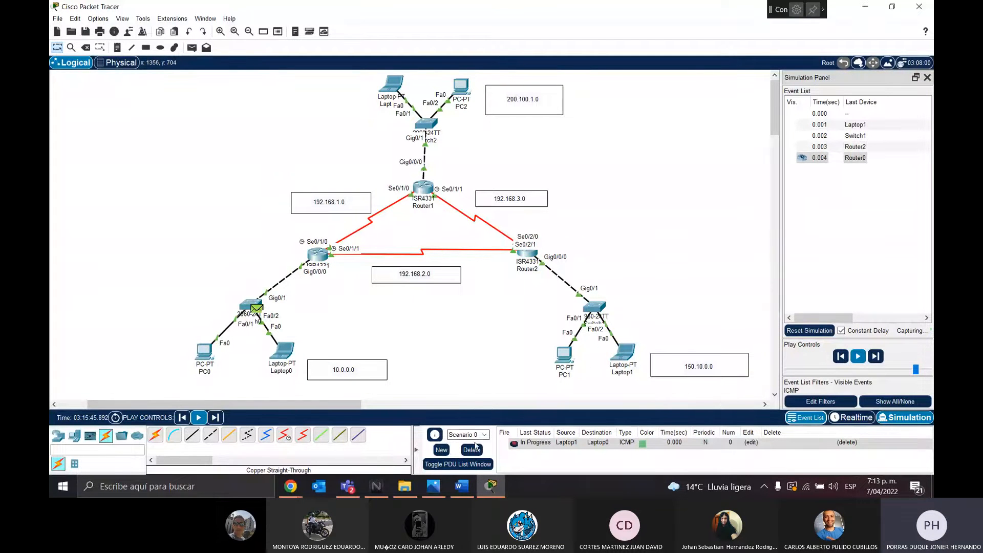
left_click(473, 449)
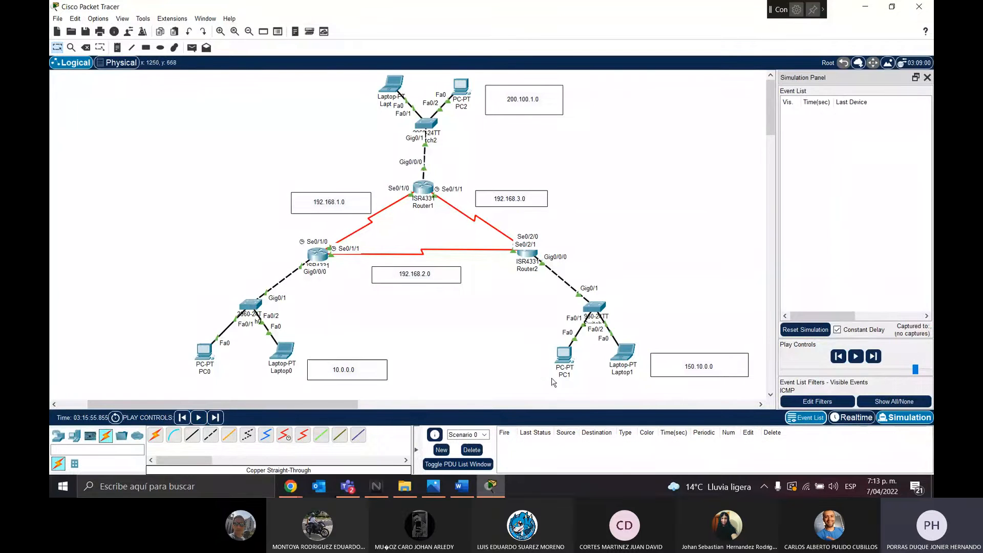
Correct PC1's default gateway to 150.10.0.1 in its IP configuration
left_click(564, 364)
left_click(383, 149)
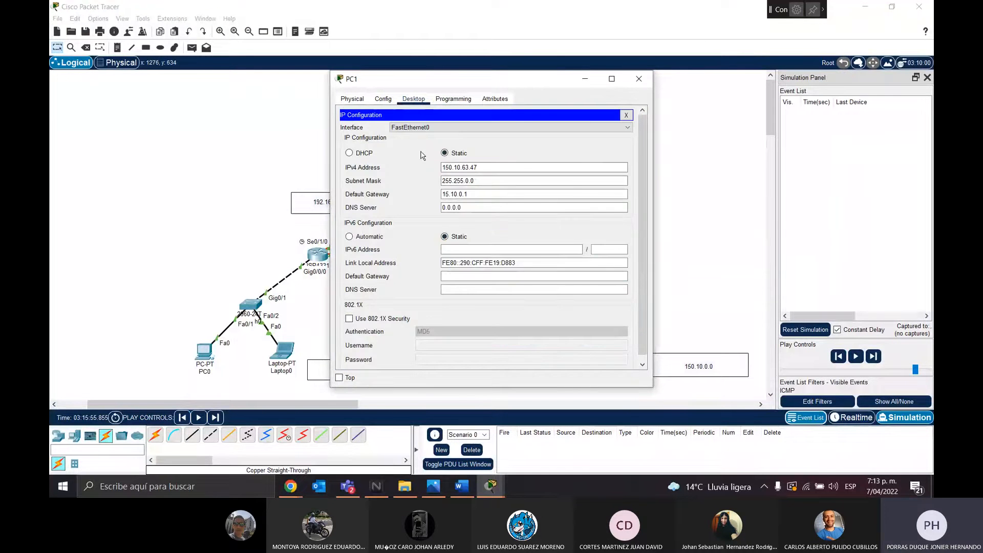
left_click_drag(451, 80, 209, 78)
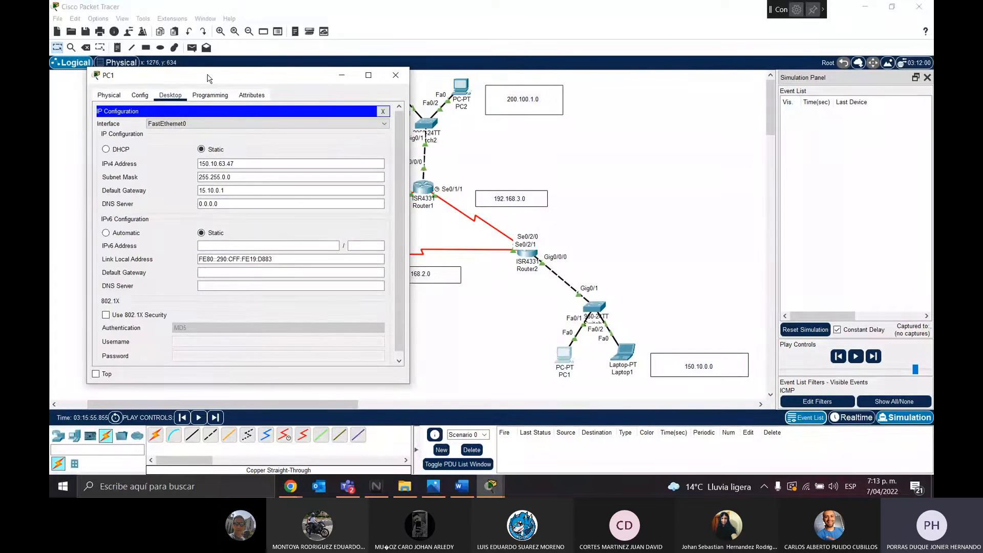
left_click(207, 191)
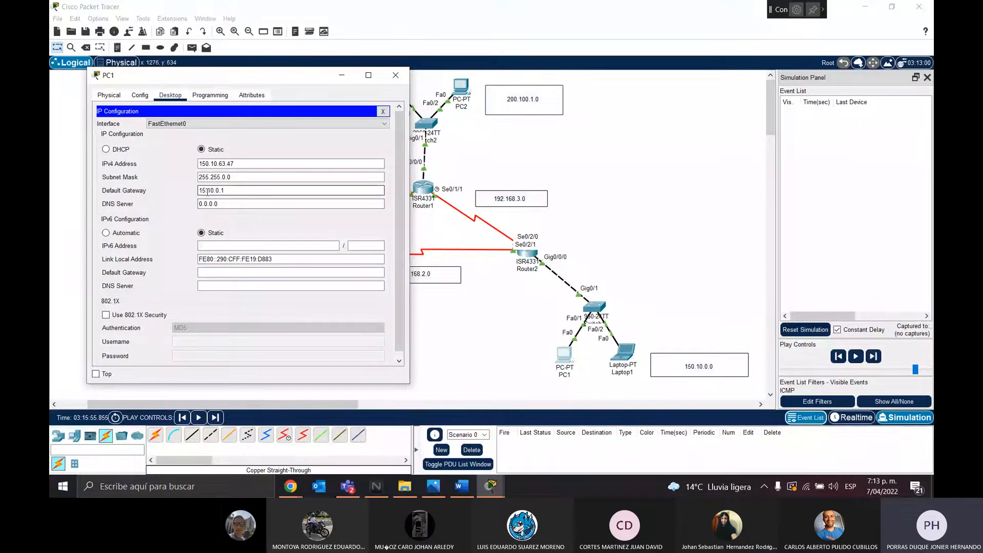
type("0")
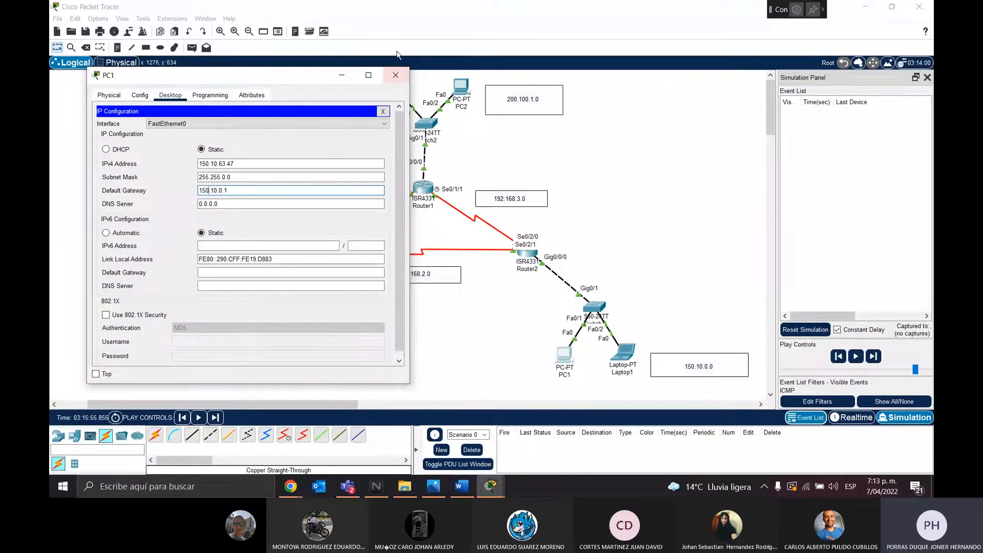
left_click(396, 75)
Simulate a simple PDU from PC1 to Laptop0, clear the event list and delete the scenario
left_click(192, 47)
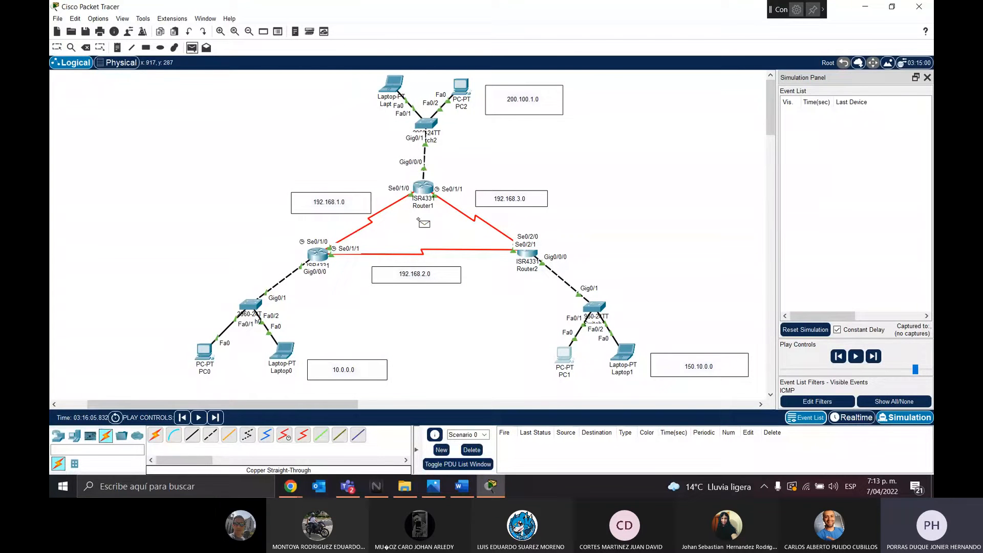
left_click(563, 354)
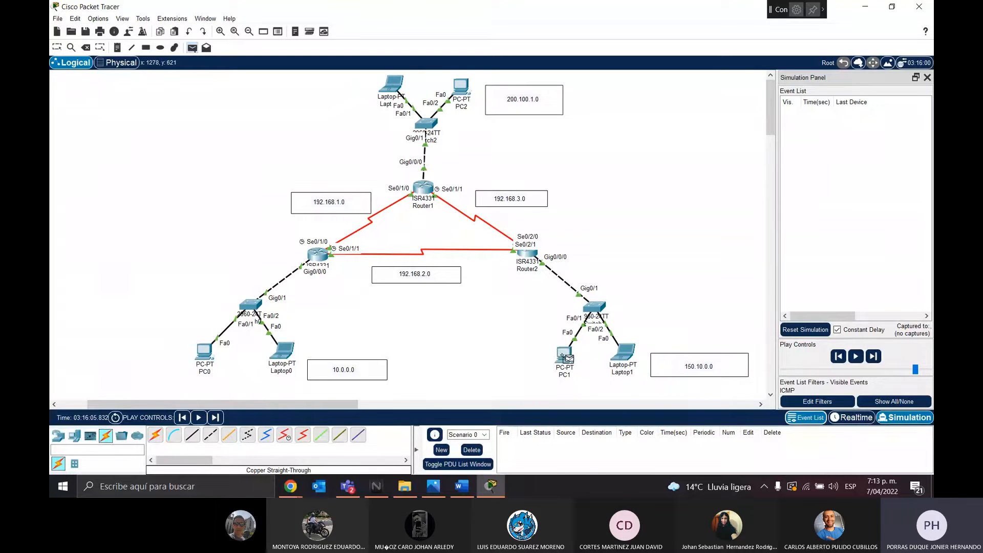
left_click(285, 354)
left_click(857, 356)
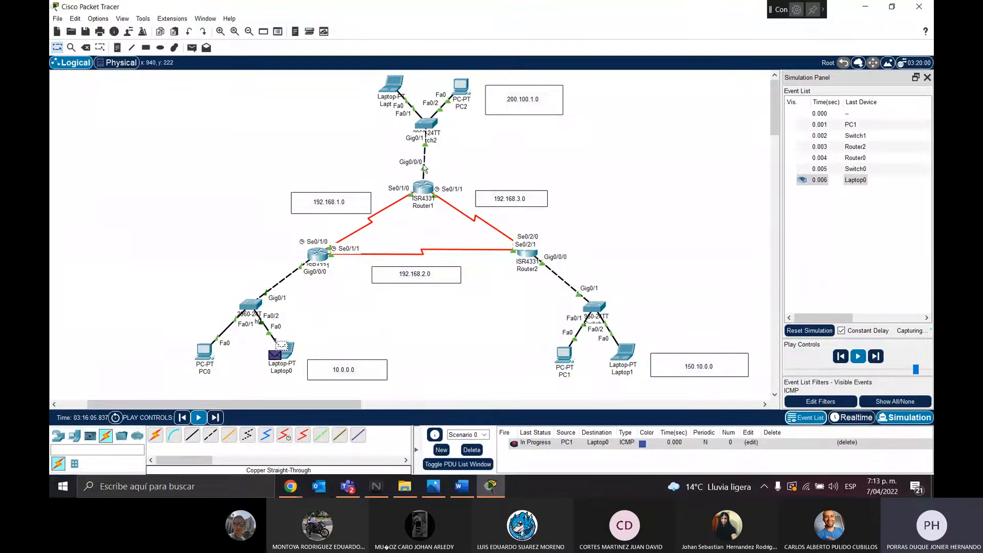
mouse_move(611, 350)
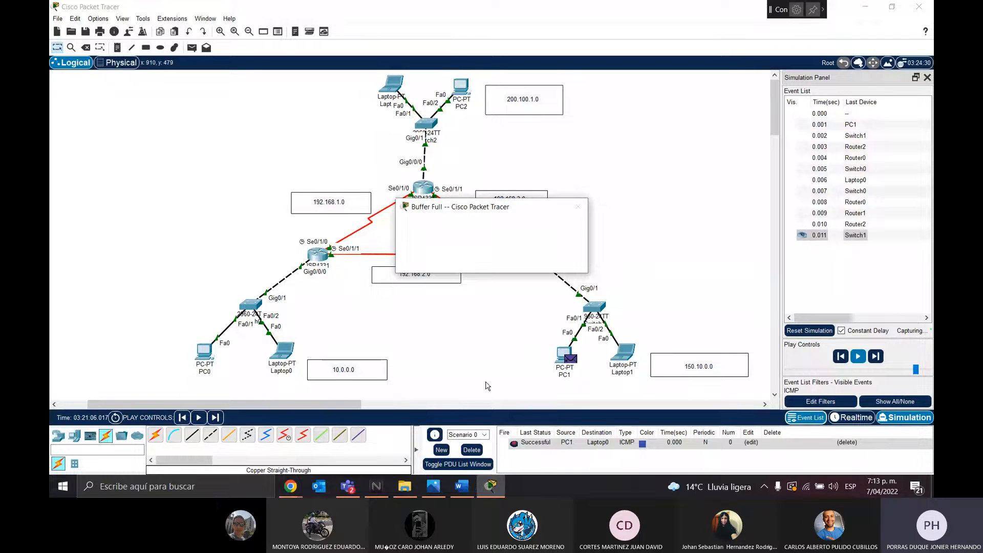
left_click(494, 263)
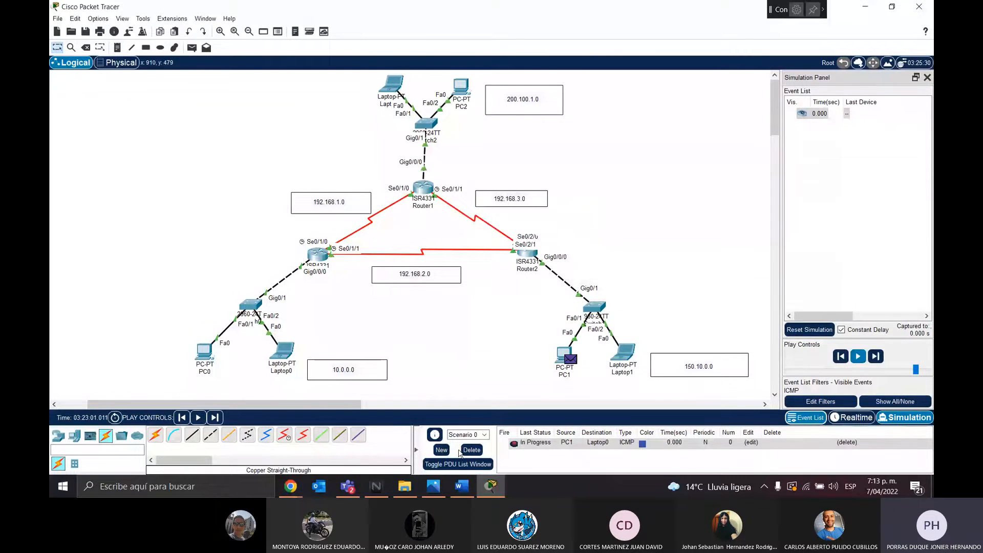
left_click(471, 450)
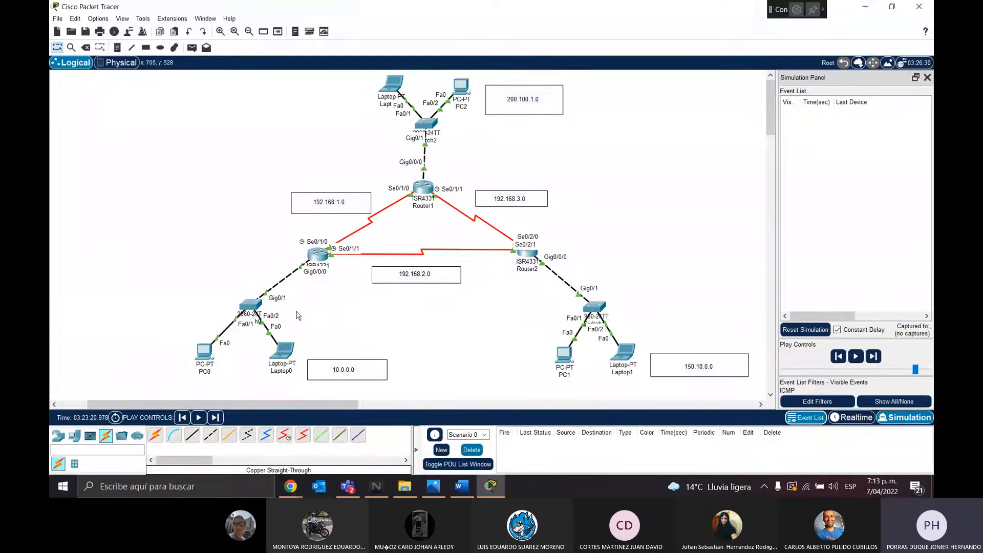
Open Router0's command line and enter global configuration mode with enable and configure terminal
left_click(317, 254)
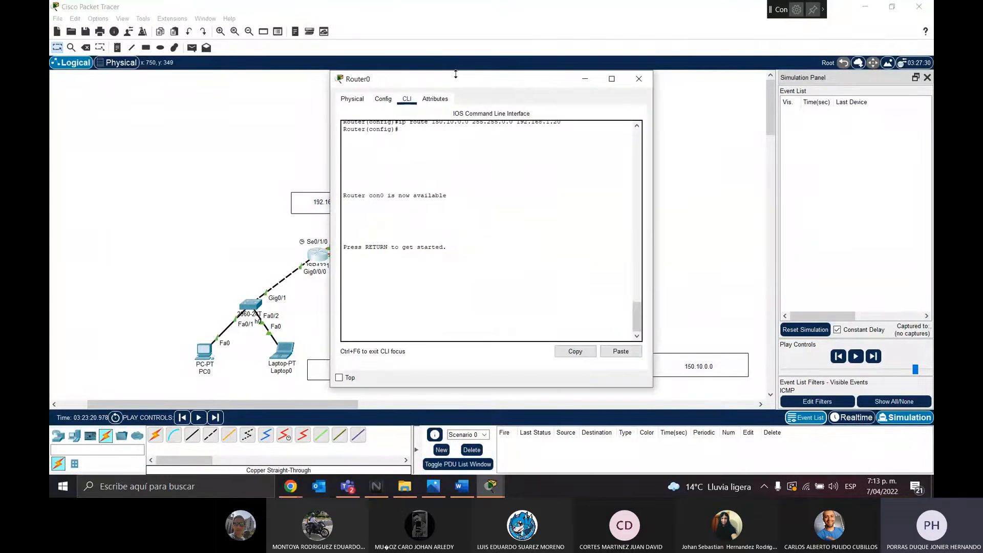
left_click_drag(454, 81, 700, 117)
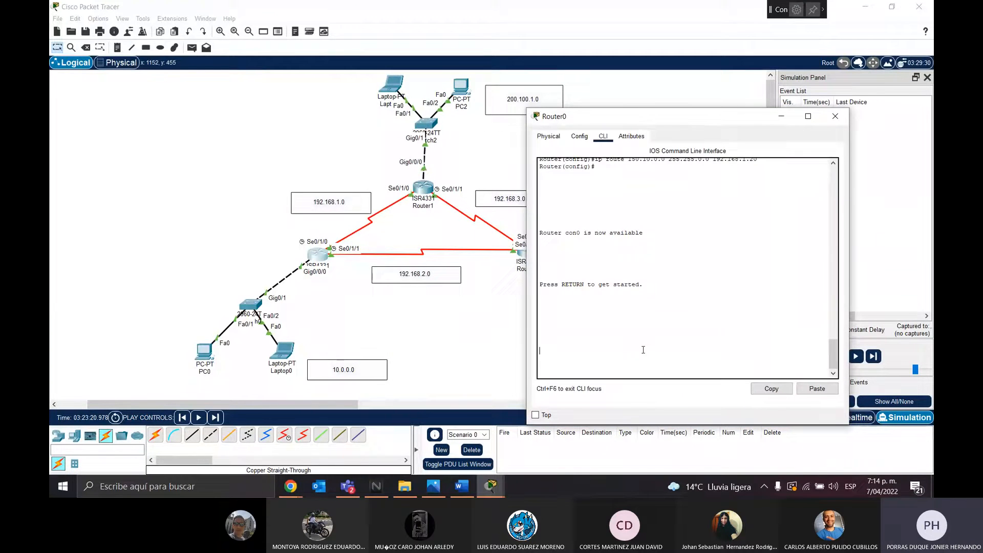
key("Return")
type("enable")
key("Return")
type("configure terminal")
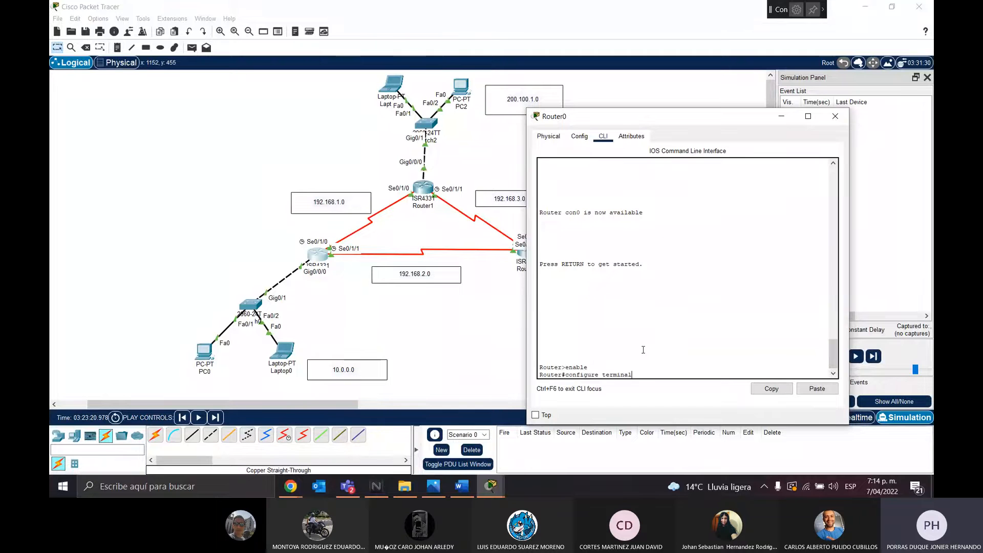
key("Return")
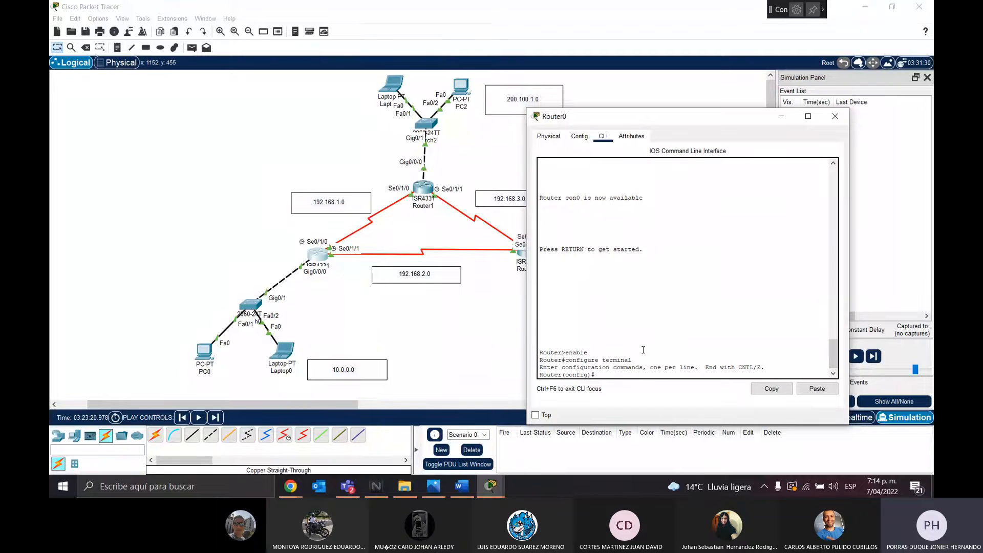
left_click_drag(649, 128, 146, 134)
type("150.1")
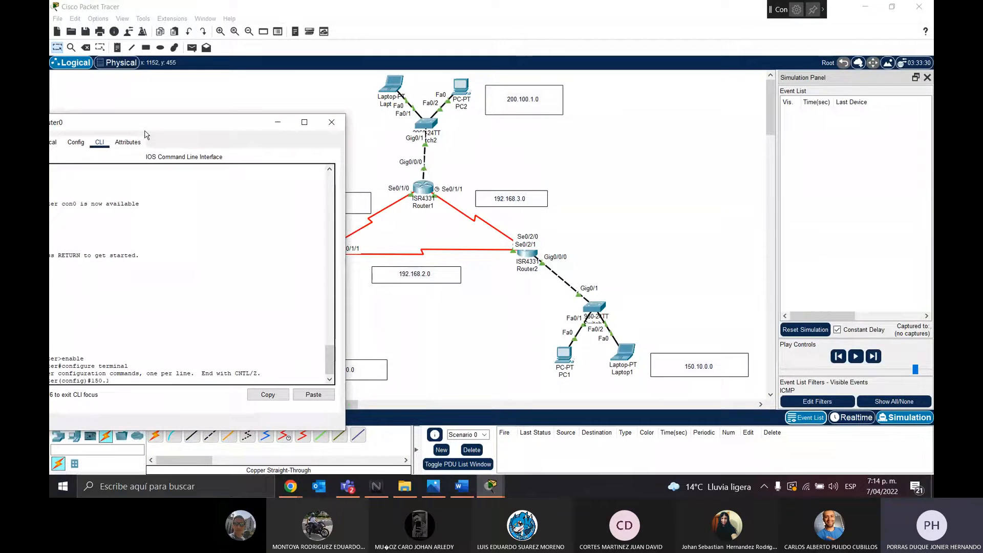
type("0")
left_click_drag(145, 135, 243, 91)
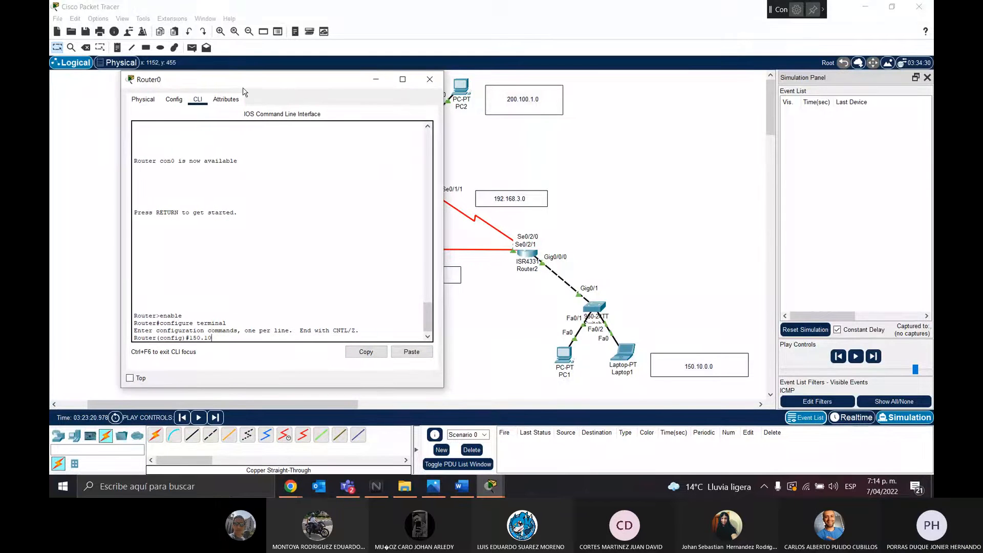
type(".0")
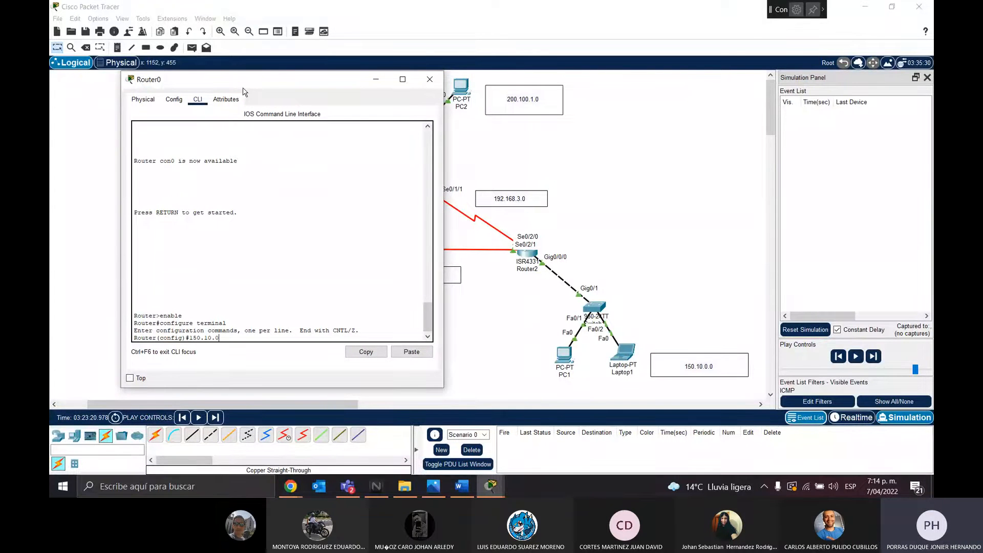
key("BackSpace")
key("BackSpace")
key("BackSpace")
key("BackSpace")
key("BackSpace")
key("BackSpace")
key("BackSpace")
key("BackSpace")
Add a static route on Router0 to 150.10.0.0 with mask 255.255.0.0 via 192.168.2.20, and close its window
type("ip route 150.")
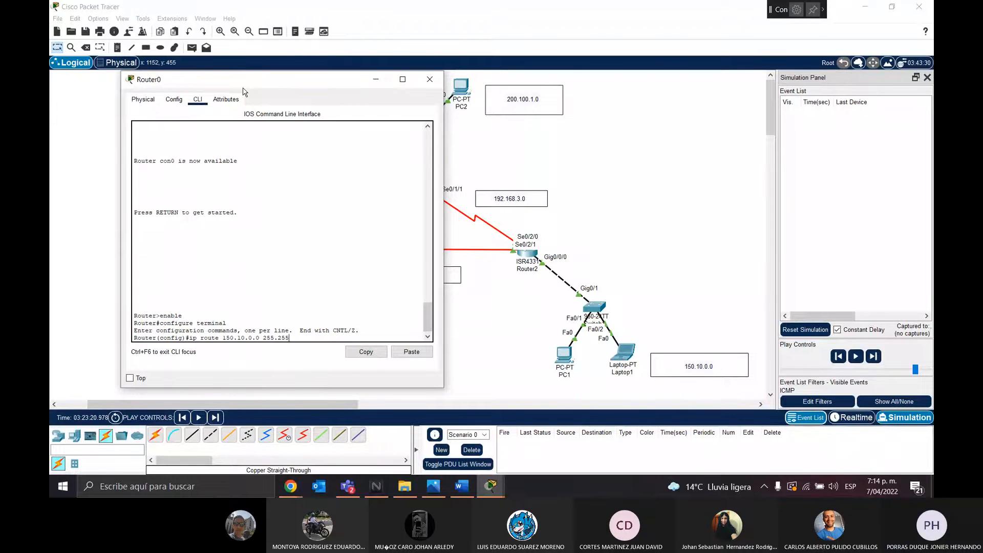
type(".0.0")
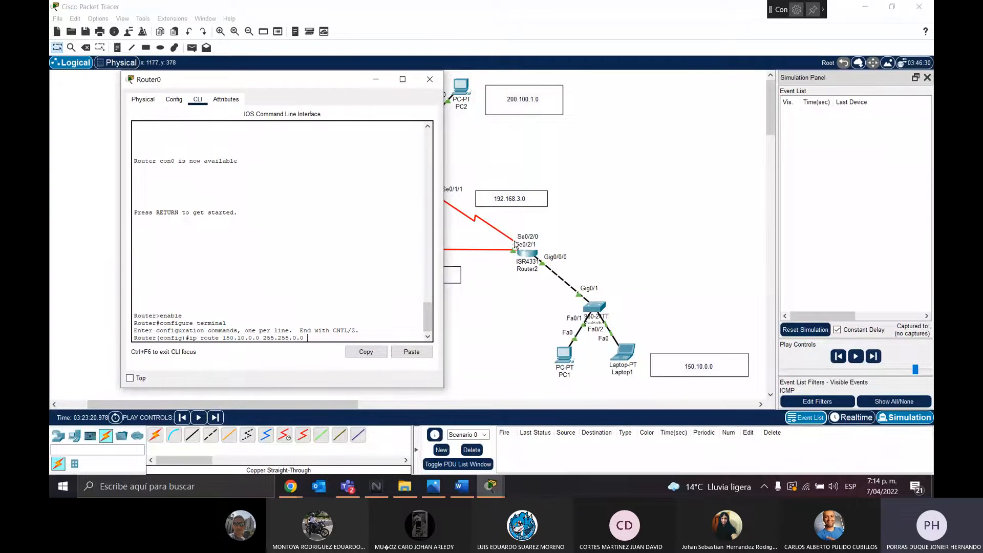
left_click_drag(292, 87, 158, 95)
type("192.168.2.20")
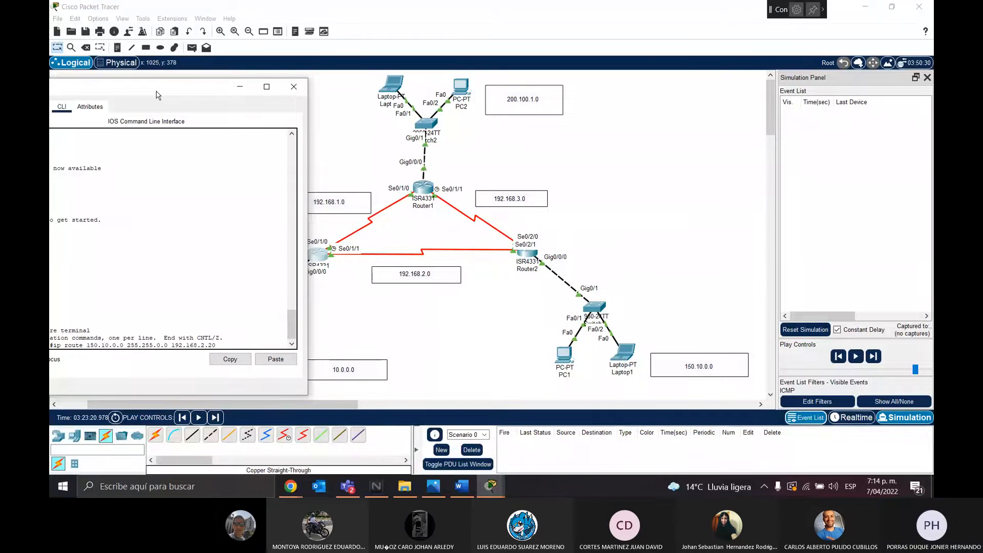
key("Return")
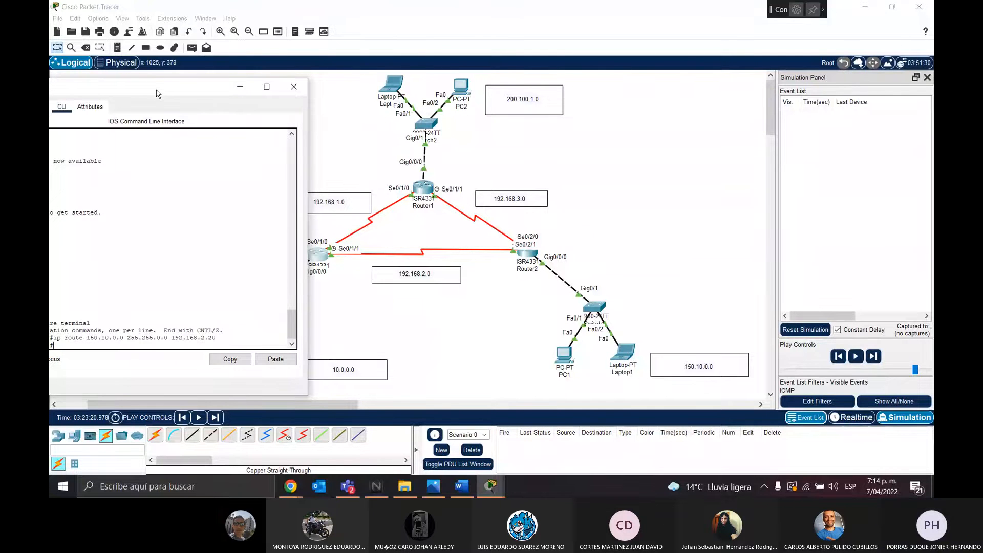
left_click_drag(157, 94, 329, 80)
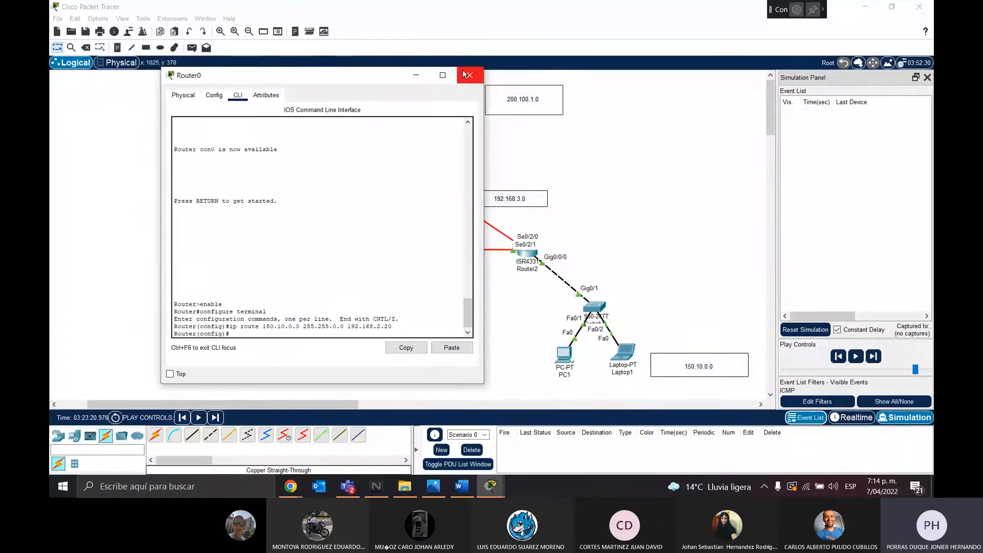
left_click(467, 72)
Simulate a simple PDU from PC0 to PC1, then reset and replay it to follow the packet's path
left_click(192, 47)
left_click(208, 354)
left_click(564, 353)
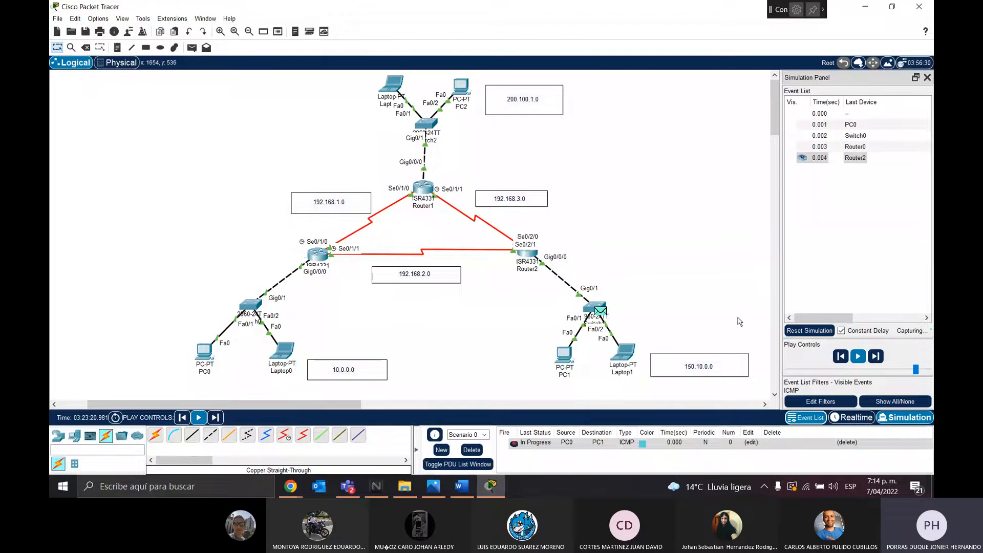
left_click(788, 329)
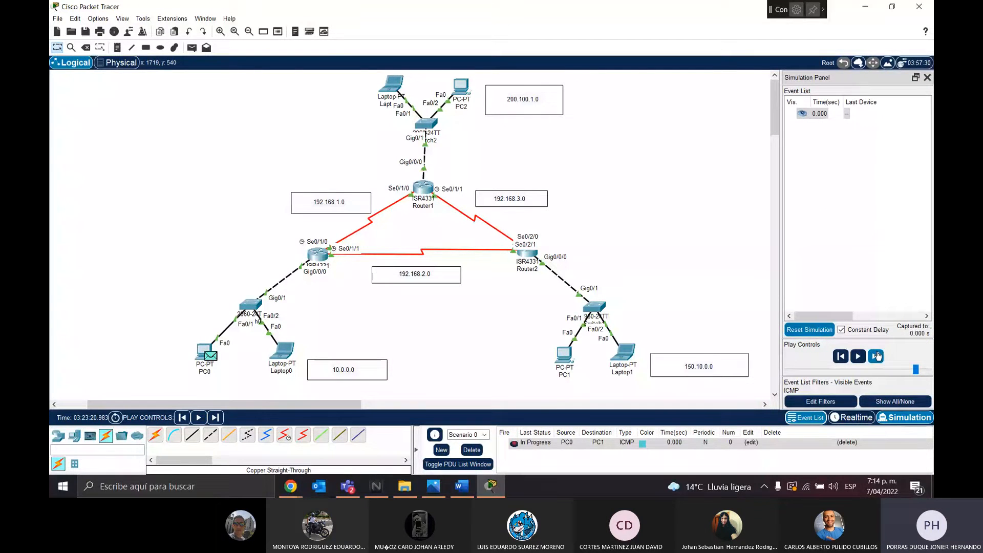
left_click(864, 361)
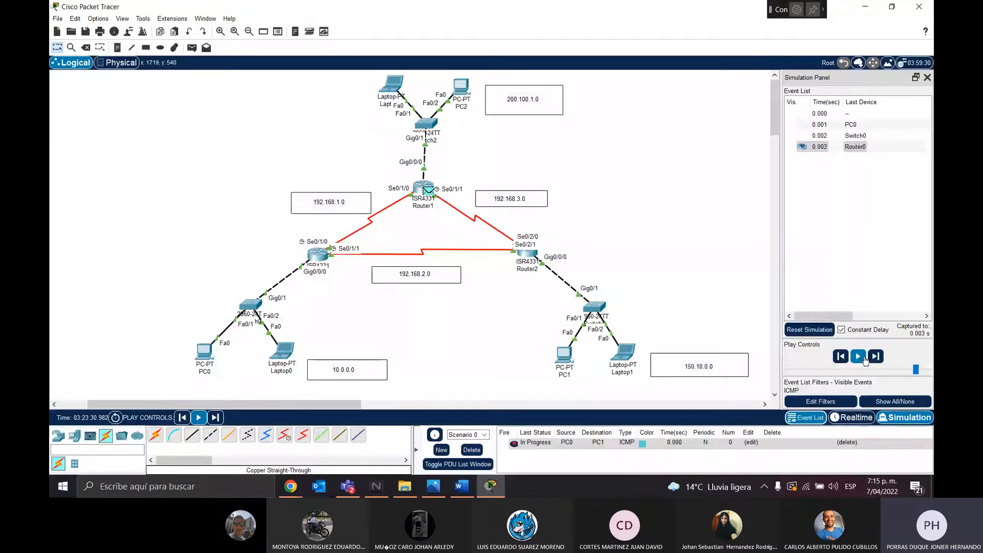
left_click(841, 356)
left_click(858, 356)
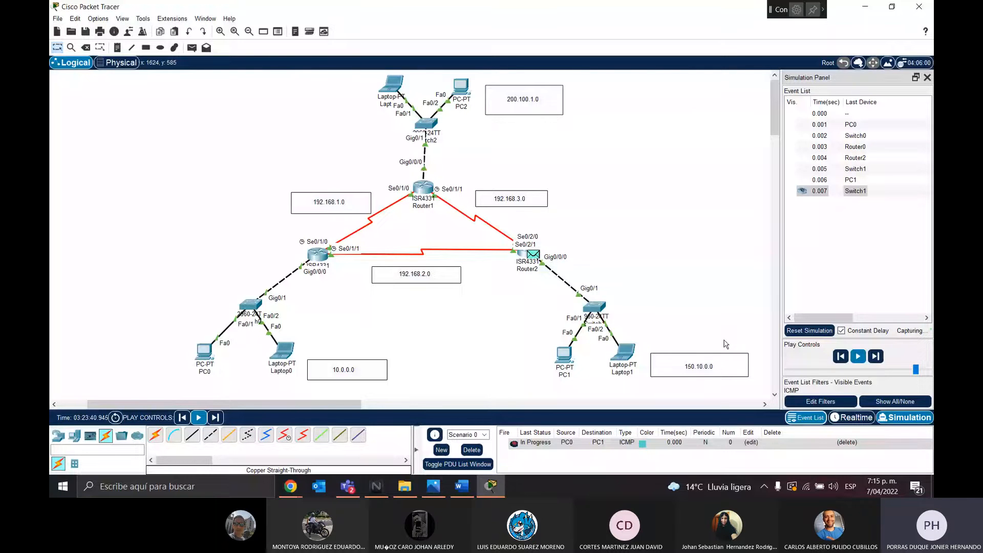
Reset the PC0 to PC1 simulation once more, replay it and delete the scenario
left_click(809, 331)
left_click(858, 357)
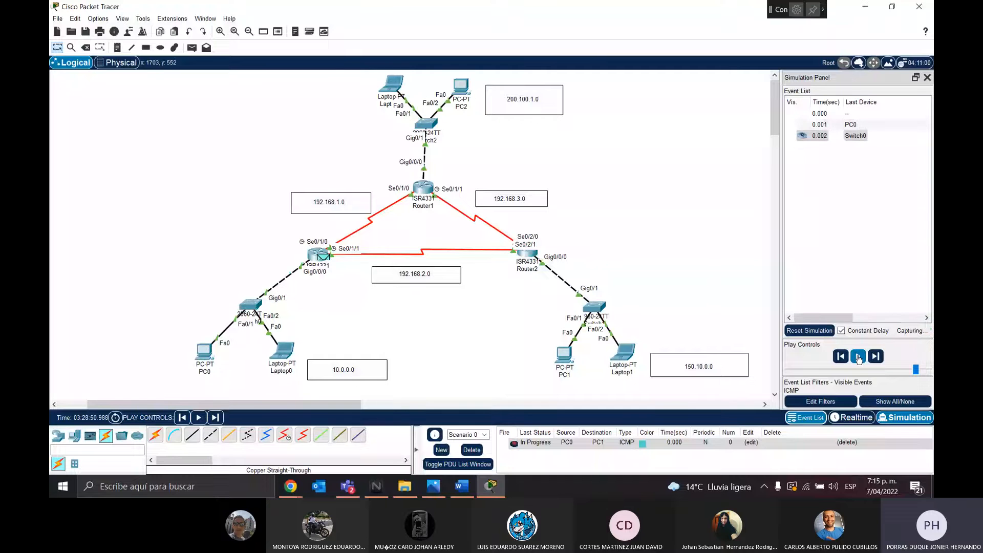
left_click(858, 356)
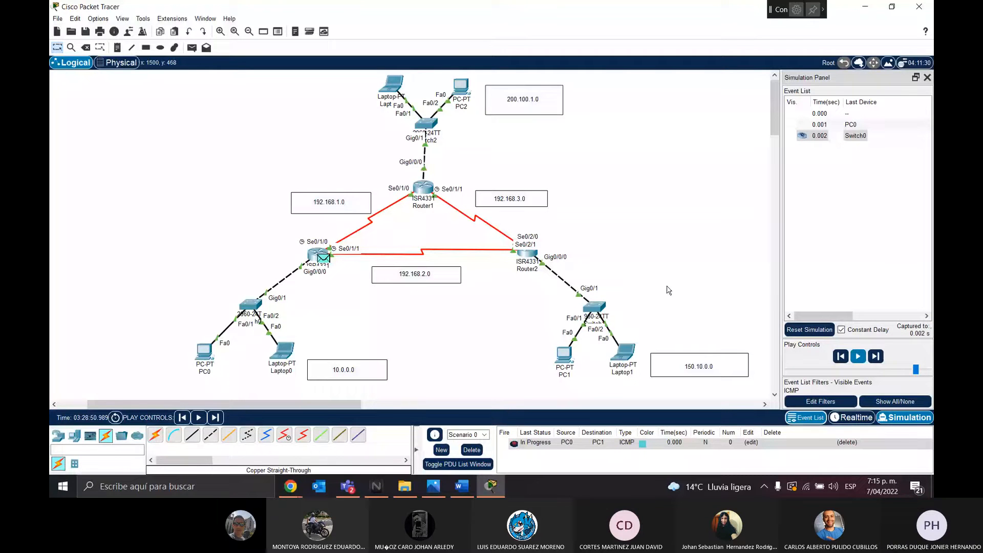
left_click(858, 357)
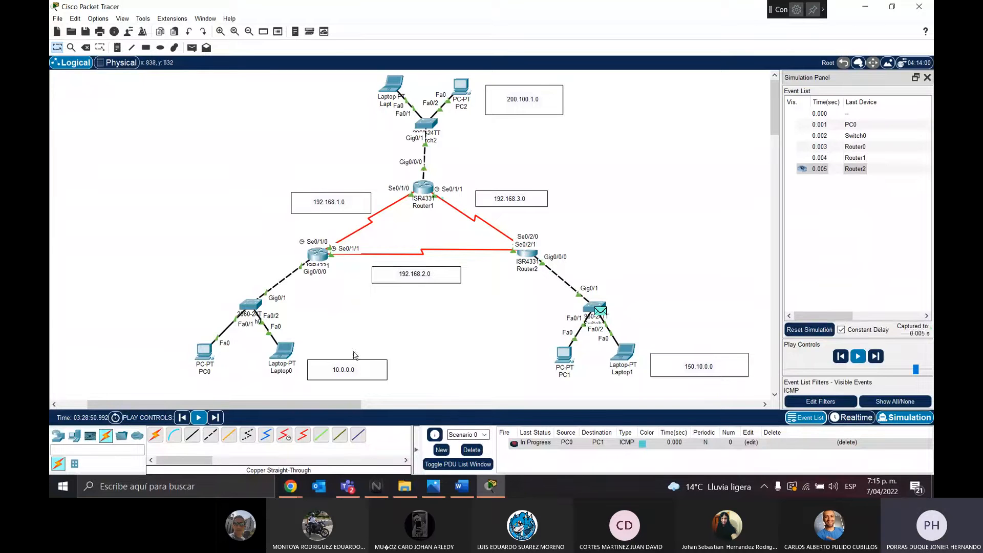
left_click(472, 450)
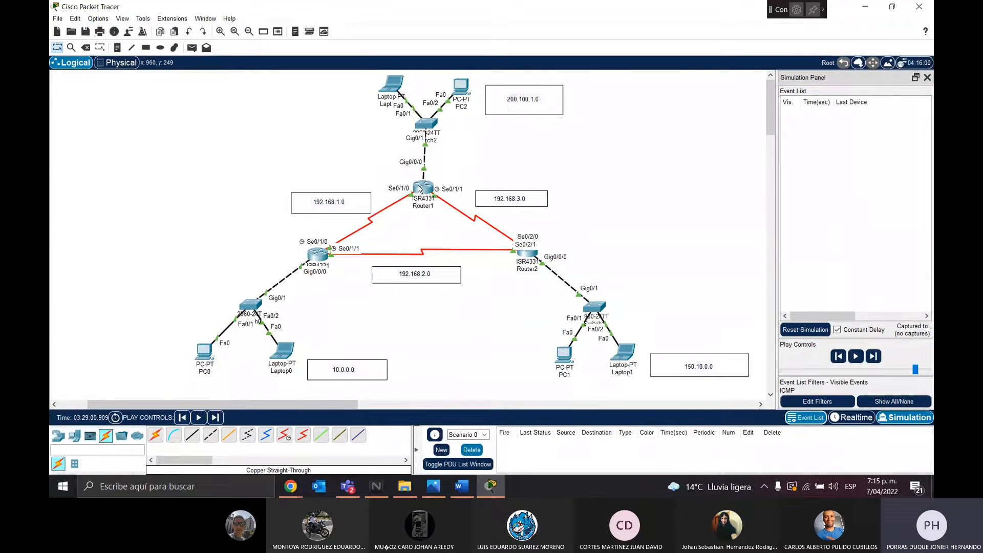
Simulate a simple PDU from Laptop2 to PC1, replay it to follow the packet's path, and delete the scenario
left_click(192, 47)
left_click(394, 84)
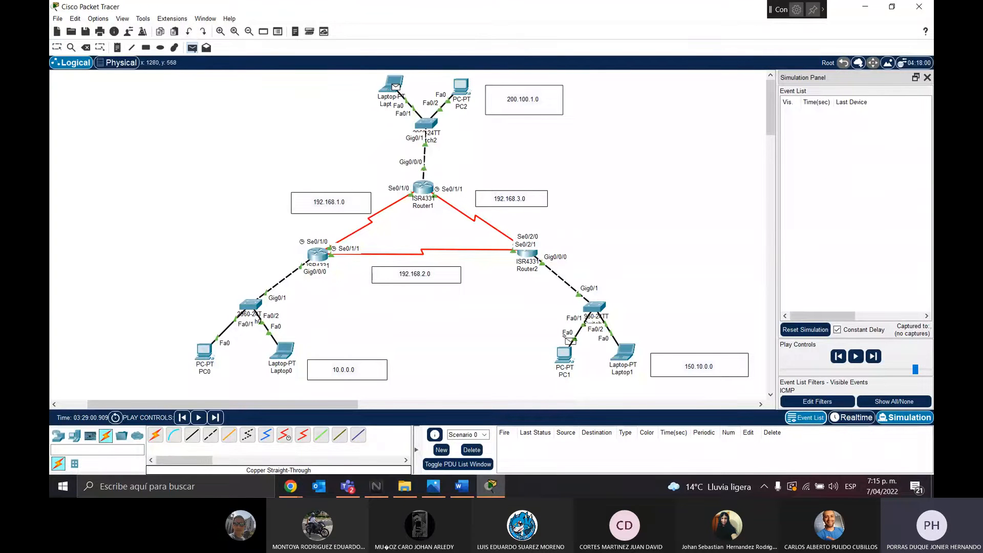
left_click(565, 356)
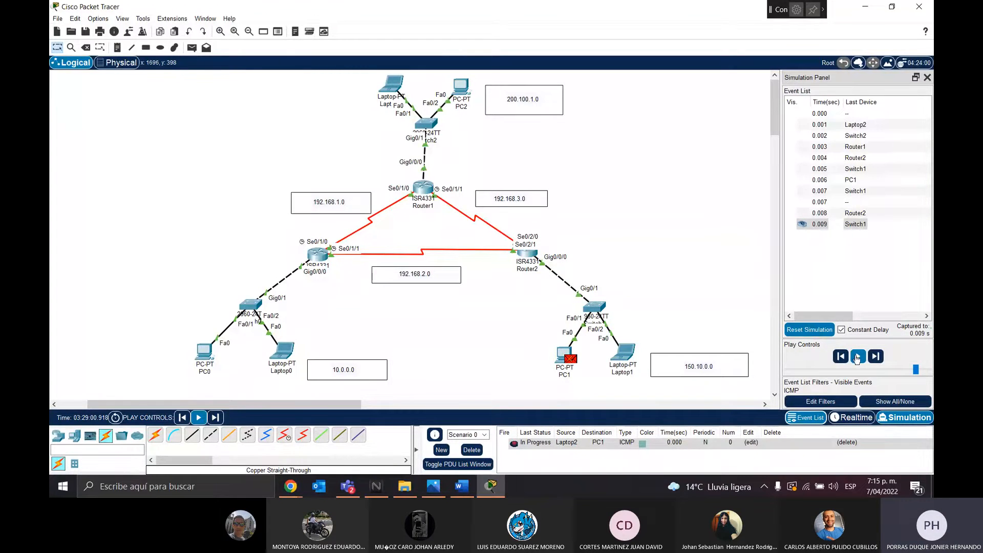
left_click(844, 354)
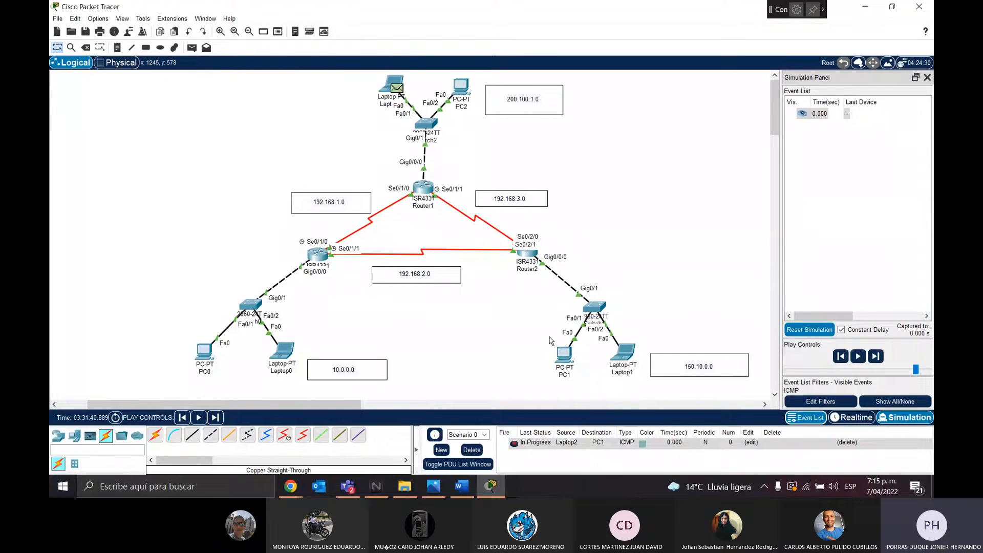
left_click(856, 356)
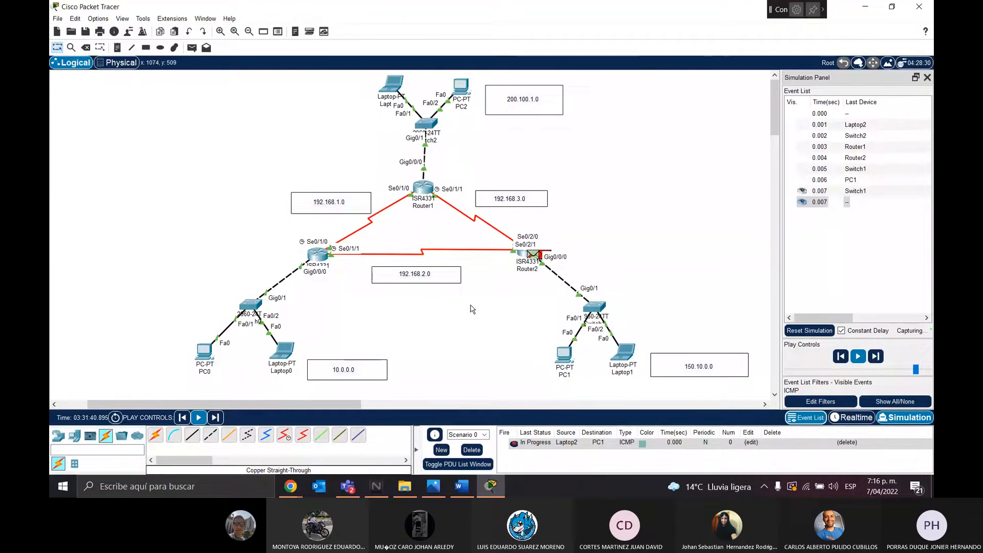
left_click(472, 449)
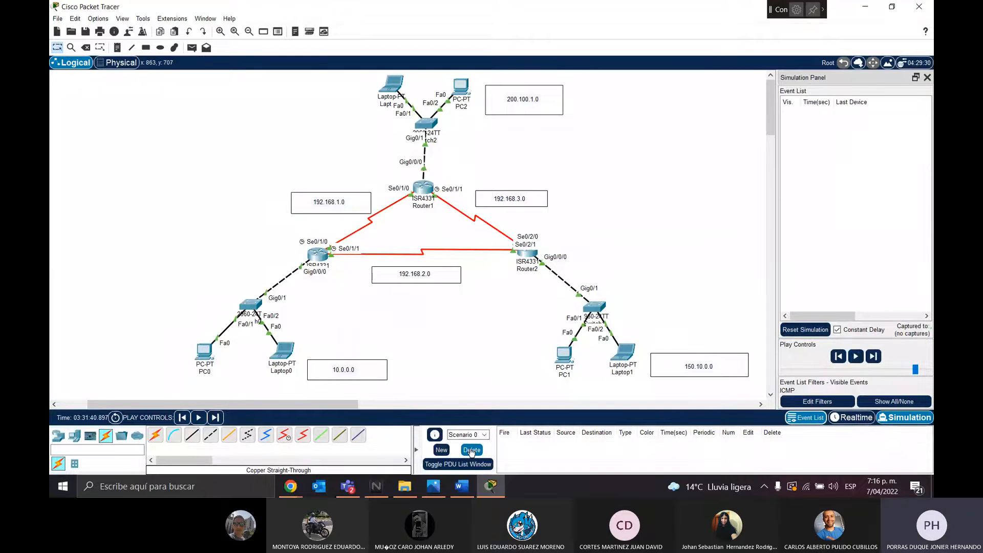
Open Router2's command line and enter global configuration mode with enable and configure terminal
left_click(526, 250)
left_click_drag(451, 79, 157, 222)
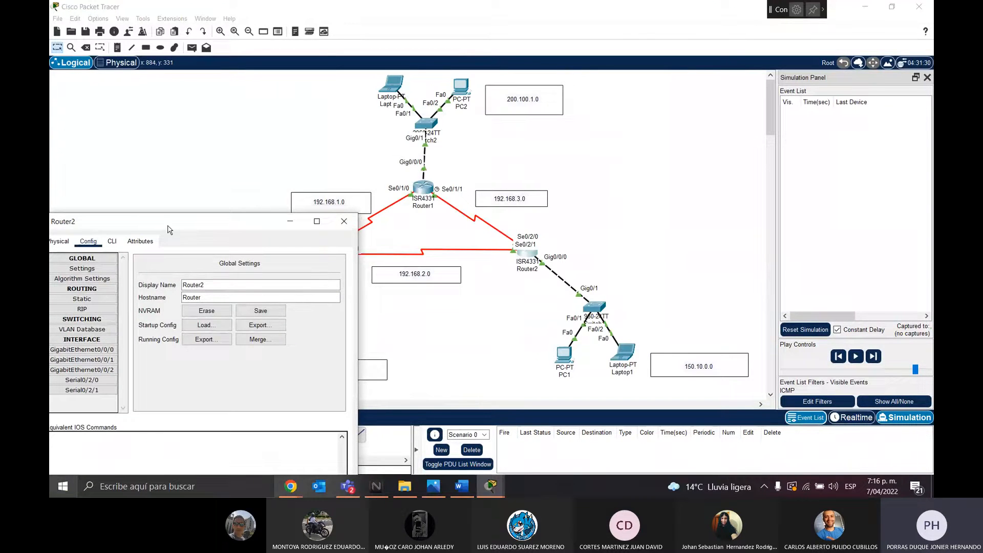
left_click(112, 242)
left_click_drag(161, 226, 307, 44)
key("Return")
type("enable")
key("Return")
type("configure terminal")
key("Return")
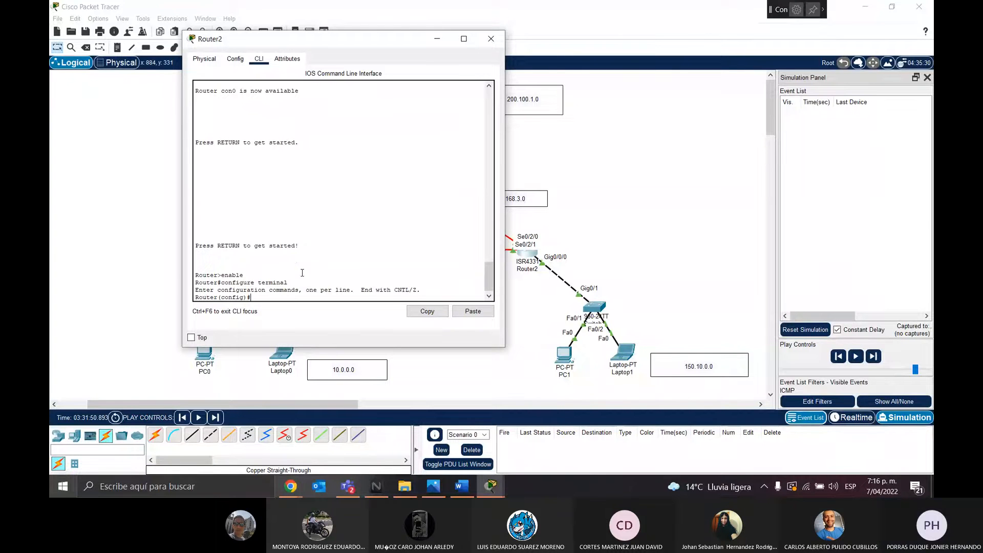
Add a static route on Router2 to 200.100.1.0 with mask 255.255.255.0 via 192.168.3.10
left_click_drag(340, 45, 224, 84)
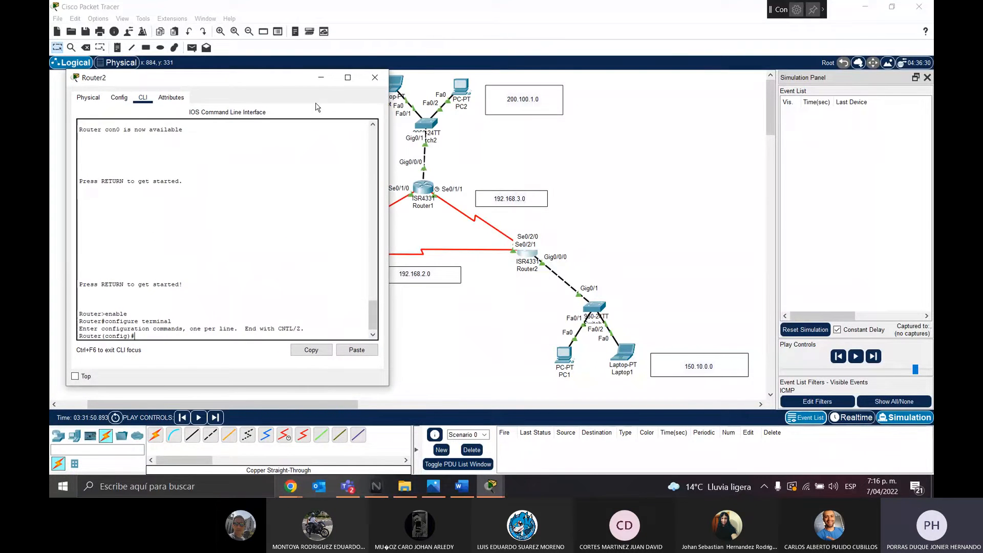
type("ip route 200.100.1.0")
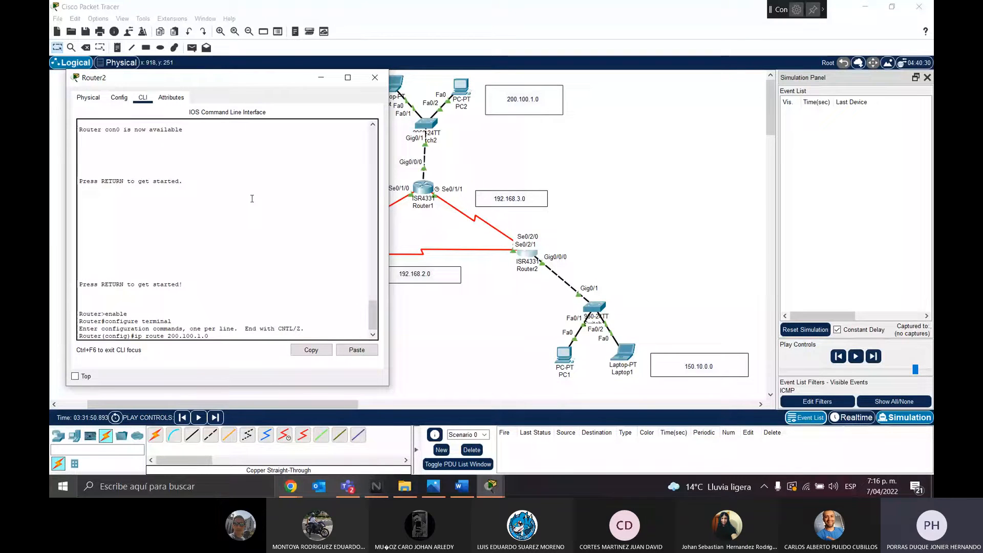
type(" 255")
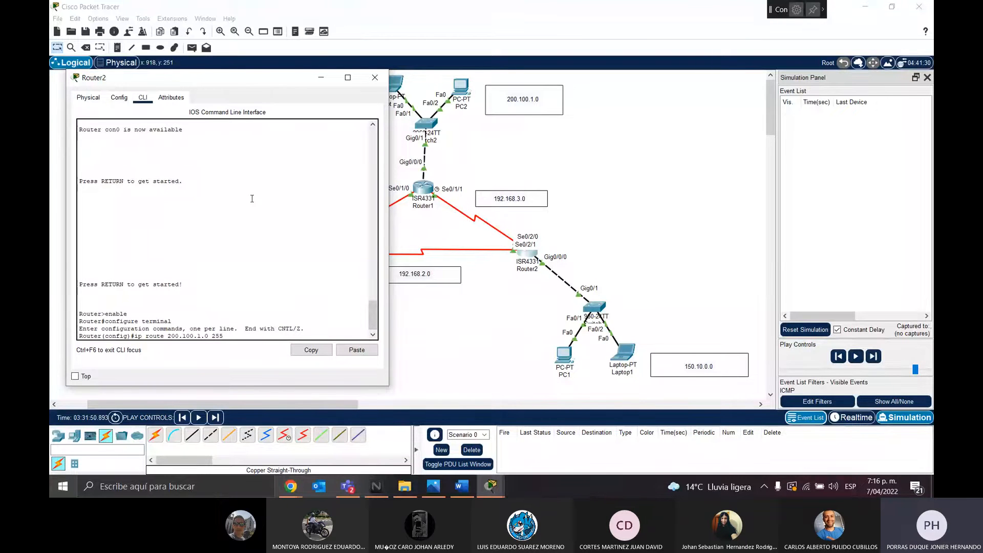
type(".255.255.0")
type("192.168.3.10")
key("Return")
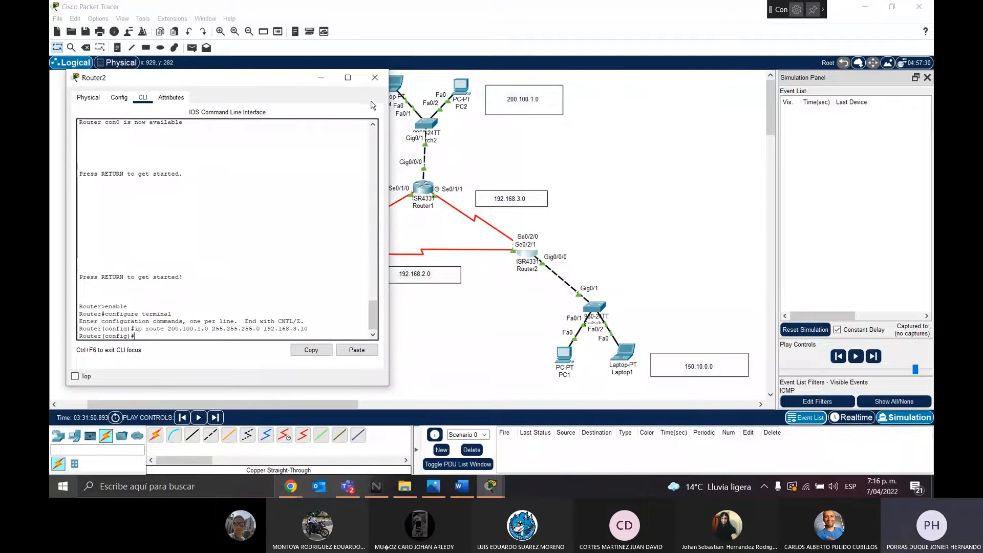
Try the commands ip show and show ip in Router2's global configuration mode
type("ip w")
type("how")
key("Return")
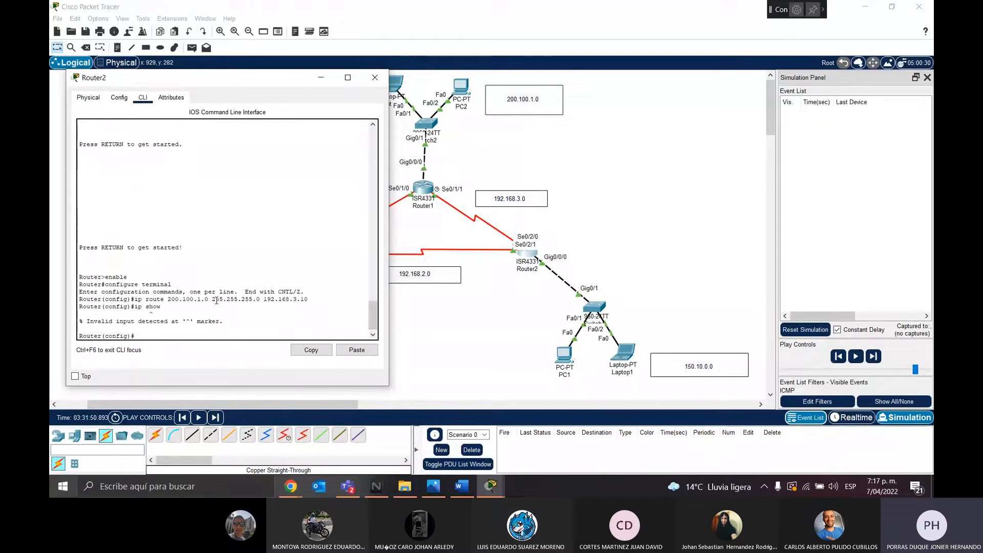
type("iprou")
key("BackSpace")
key("BackSpace")
key("BackSpace")
key("BackSpace")
key("BackSpace")
type("show ip")
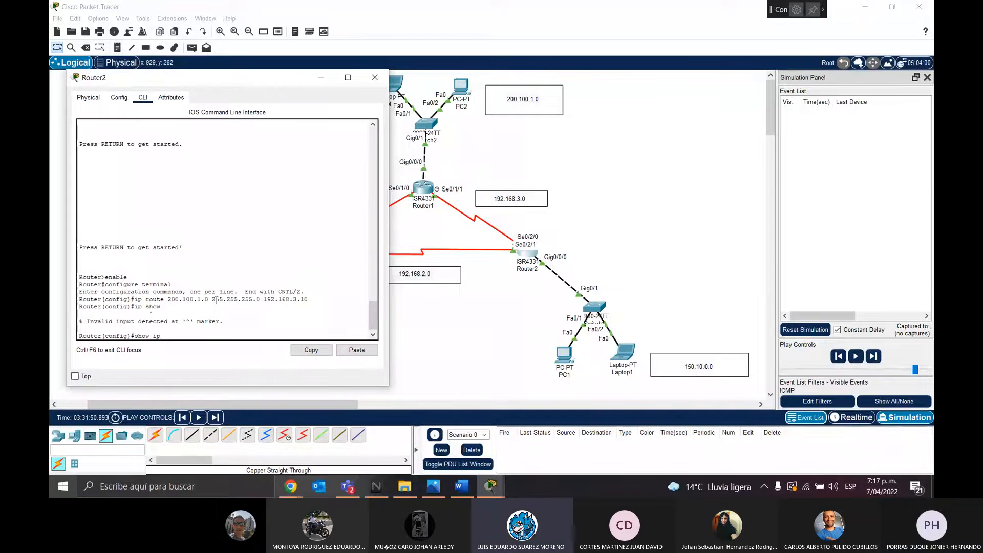
key("Return")
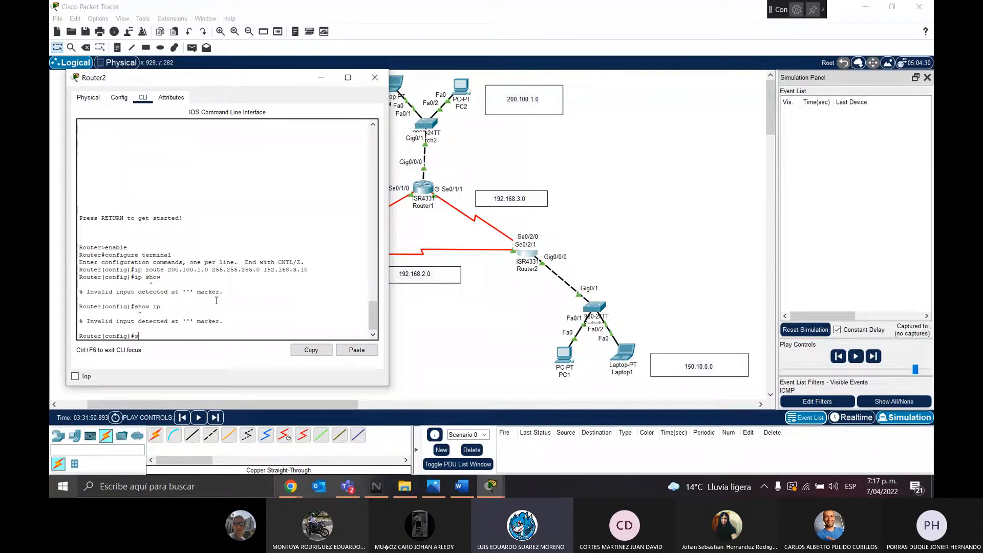
Try to display Router2's routing table from global configuration mode with show ip route and show iproute
type("show ip route")
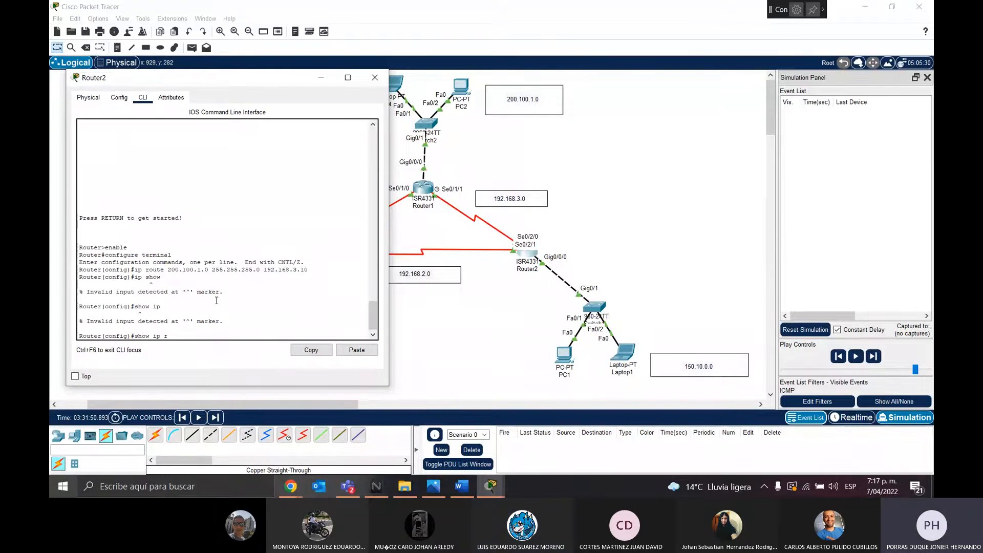
key("Return")
key("Up")
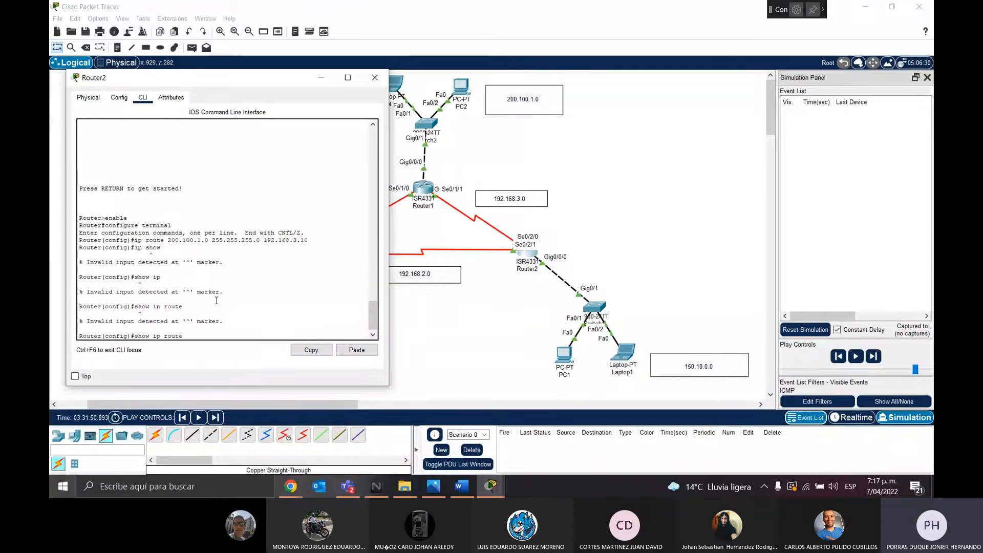
key("BackSpace")
type("ro")
type("pt")
type("route")
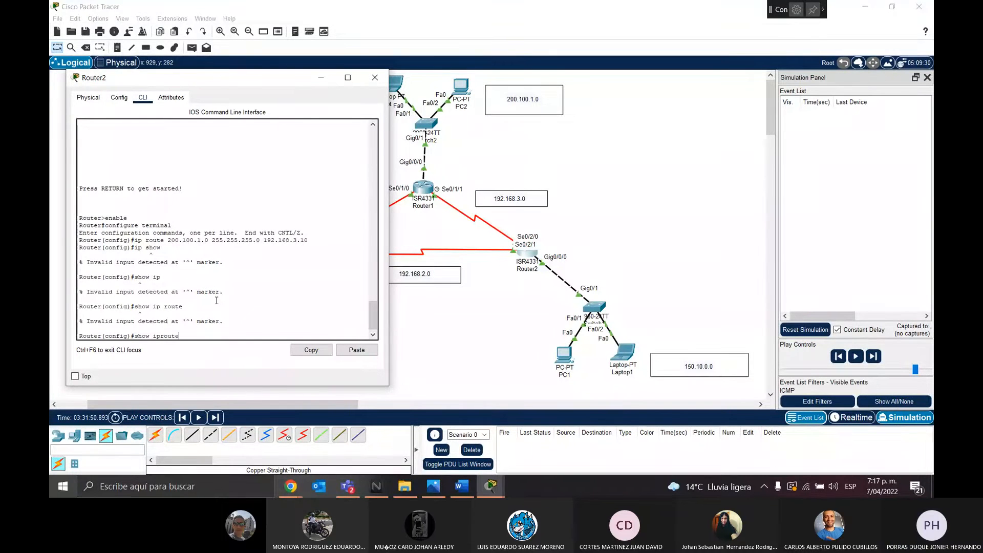
key("Return")
type("how ip route")
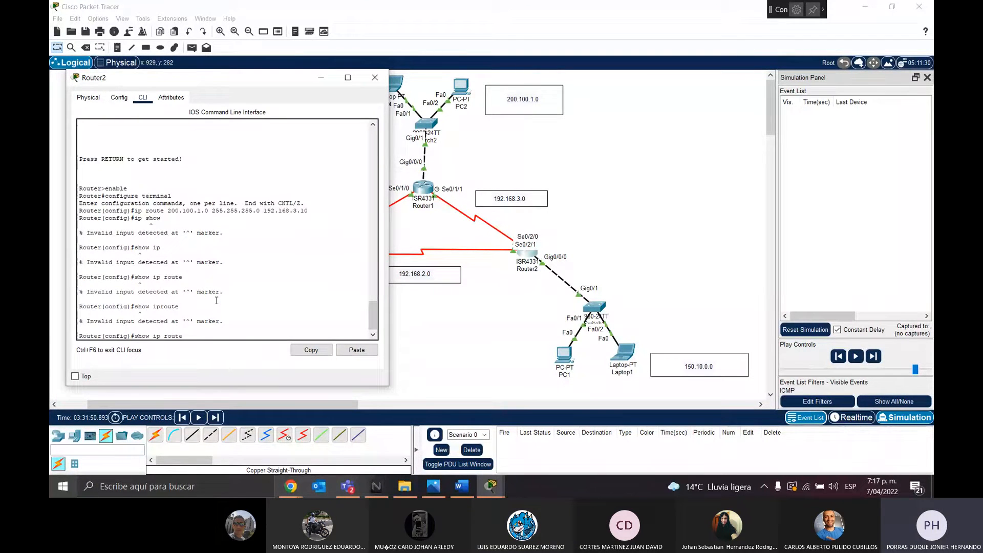
key("Return")
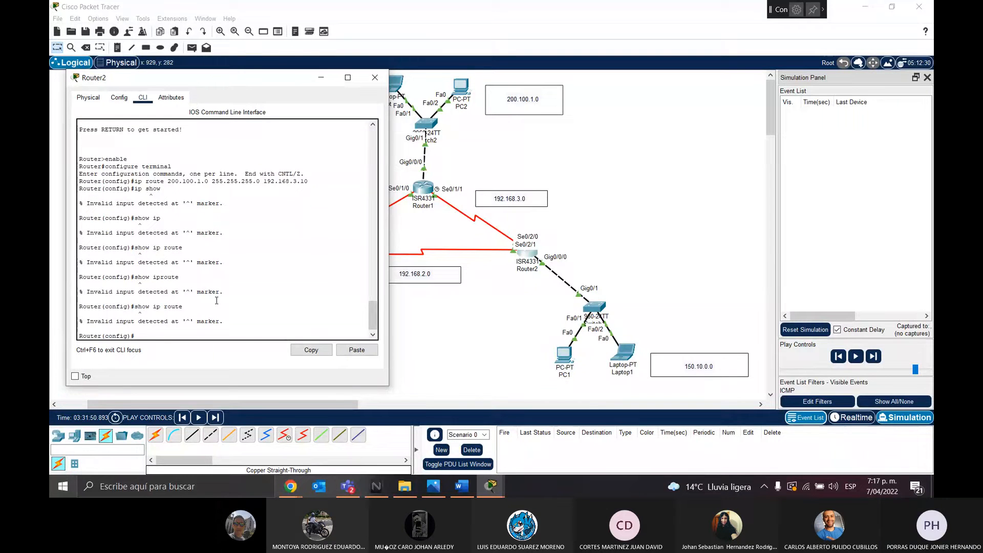
Exit Router2's global configuration mode and try the command show iproute in privileged mode
type("exit")
key("Return")
key("Up")
key("BackSpace")
key("BackSpace")
key("BackSpace")
key("BackSpace")
key("BackSpace")
key("BackSpace")
key("BackSpace")
key("BackSpace")
key("BackSpace")
key("BackSpace")
key("BackSpace")
key("BackSpace")
key("BackSpace")
key("BackSpace")
key("BackSpace")
key("BackSpace")
key("BackSpace")
key("BackSpace")
type("show iproute")
key("Return")
Correct the command to show ip route, run it and look through Router2's routing table
key("Up")
key("BackSpace")
key("BackSpace")
key("BackSpace")
key("BackSpace")
key("BackSpace")
key("BackSpace")
type("p ro")
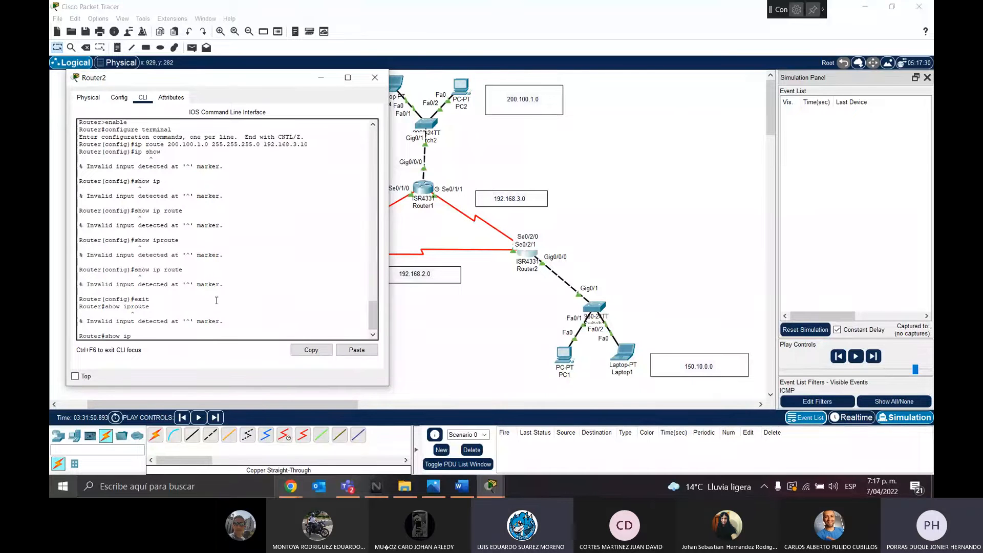
type("ute")
key("Return")
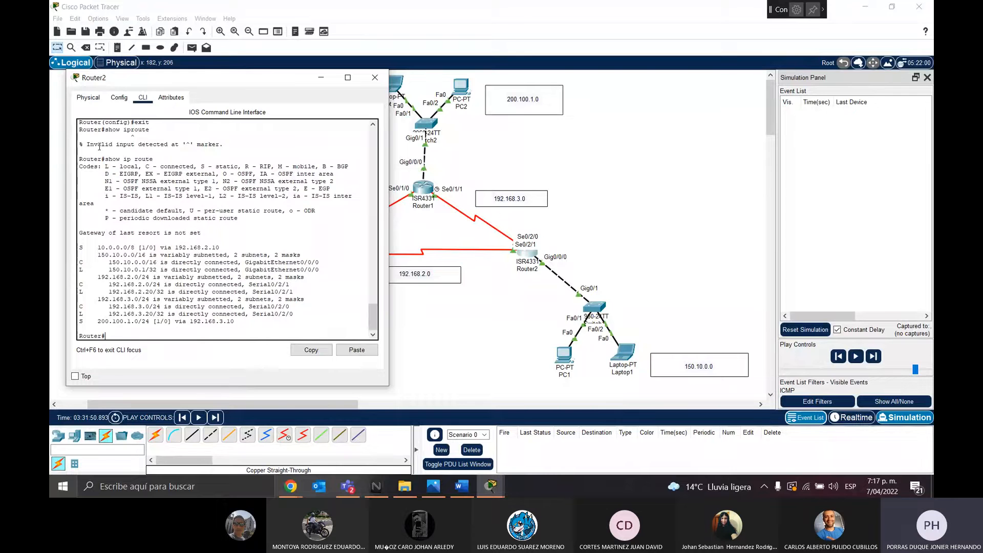
scroll(102, 149, "up", 1)
scroll(101, 150, "down", 1)
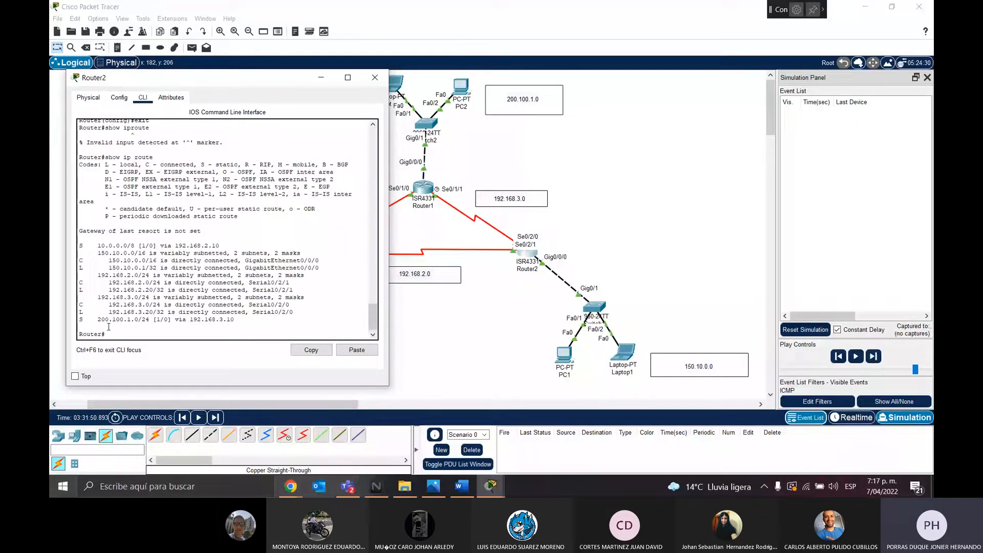
Display Router2's routing table once more with show ip route
type("ip sho")
key("BackSpace")
key("BackSpace")
key("BackSpace")
key("BackSpace")
type("show ip route")
key("Return")
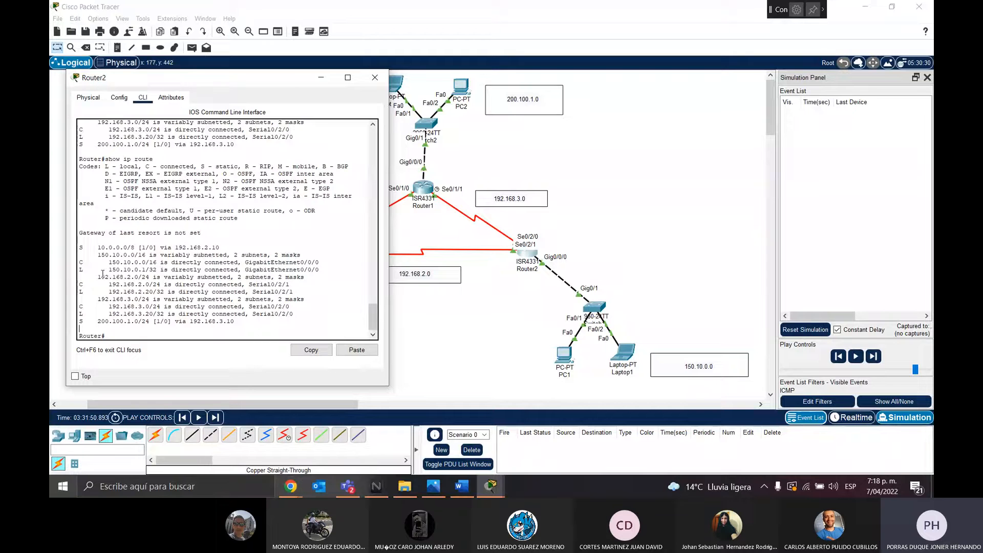
Examine the connected and local entries for 150.10.0.0, 192.168.2.0 and 192.168.3.0 in the routing table, and close Router2's window
left_click_drag(319, 270, 144, 270)
left_click(135, 299)
left_click_drag(320, 270, 79, 265)
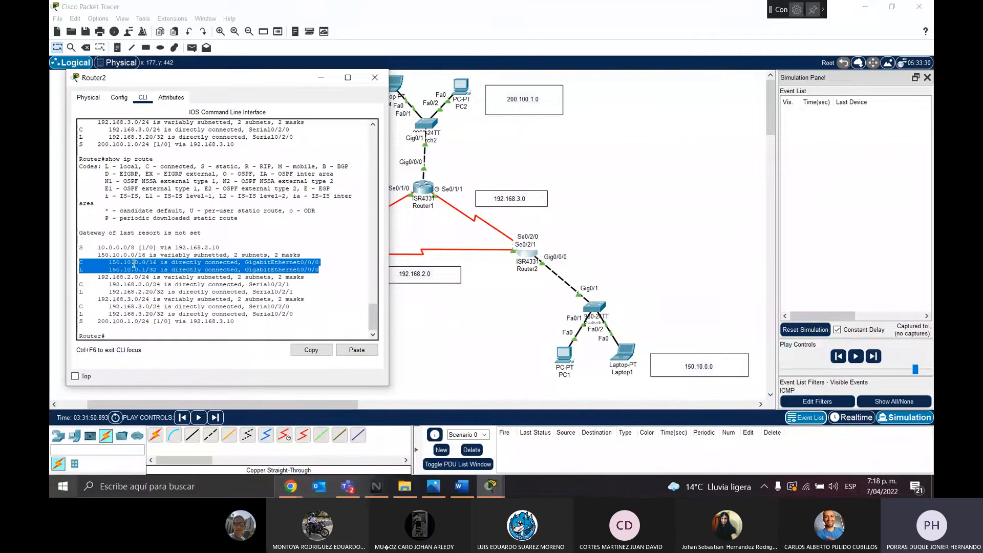
left_click(320, 269)
triple_click(320, 269)
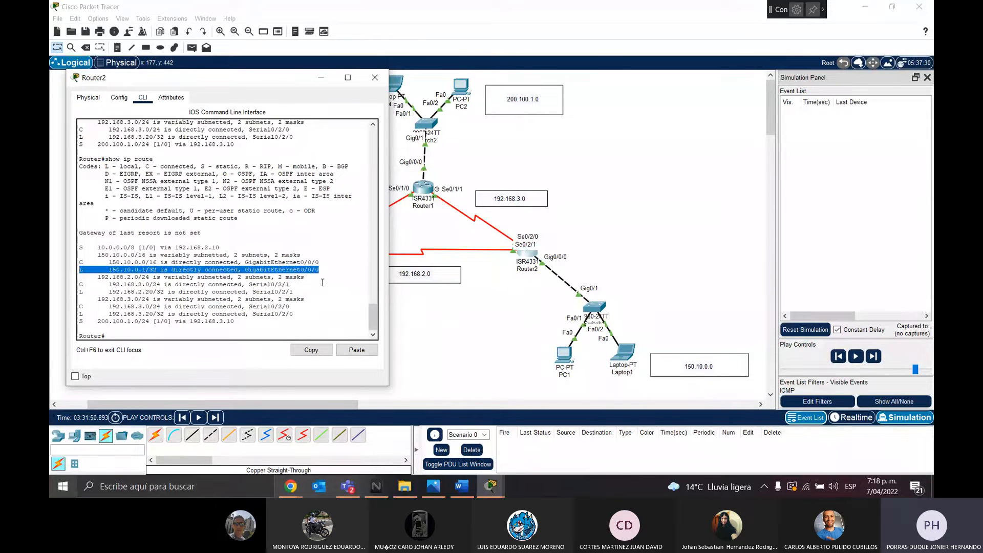
left_click_drag(289, 284, 80, 312)
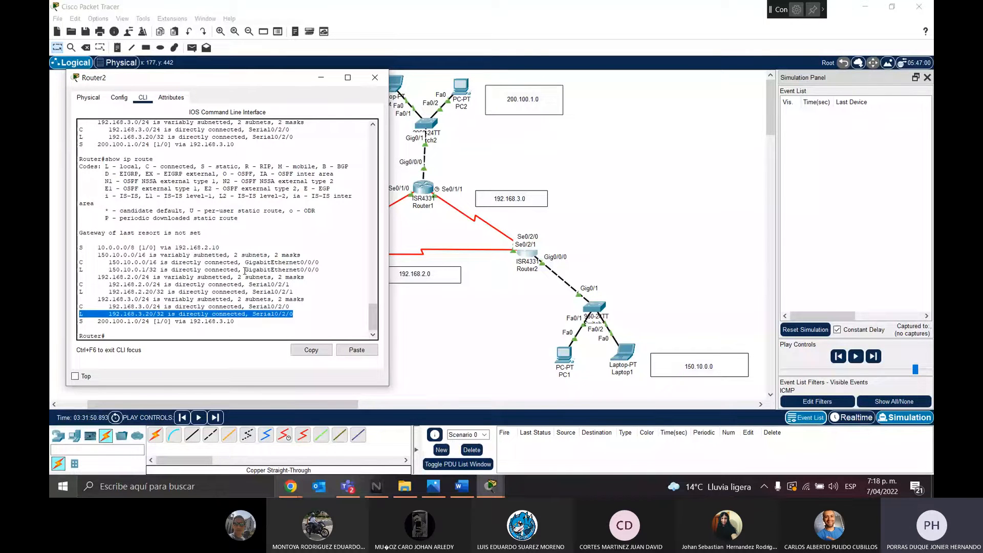
left_click_drag(302, 255, 97, 254)
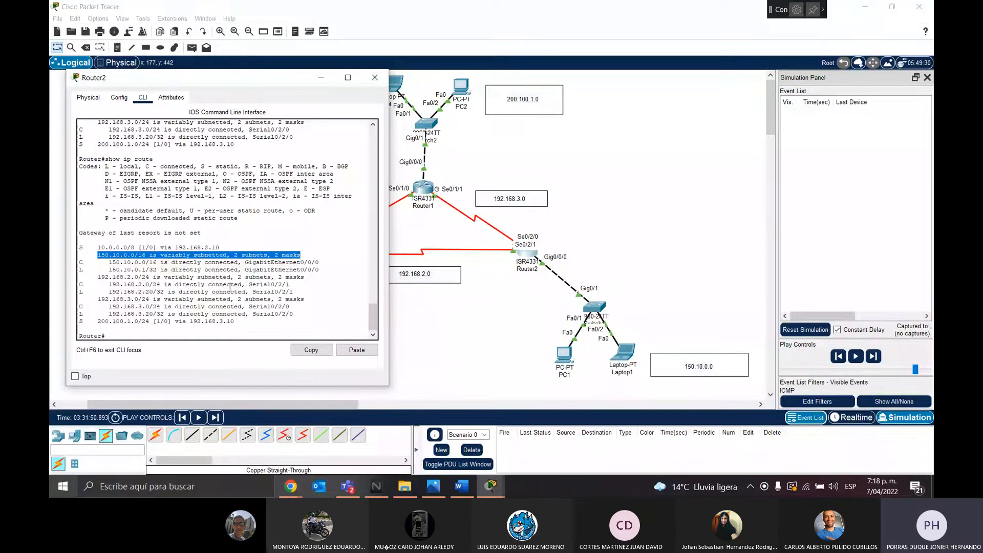
left_click(242, 291)
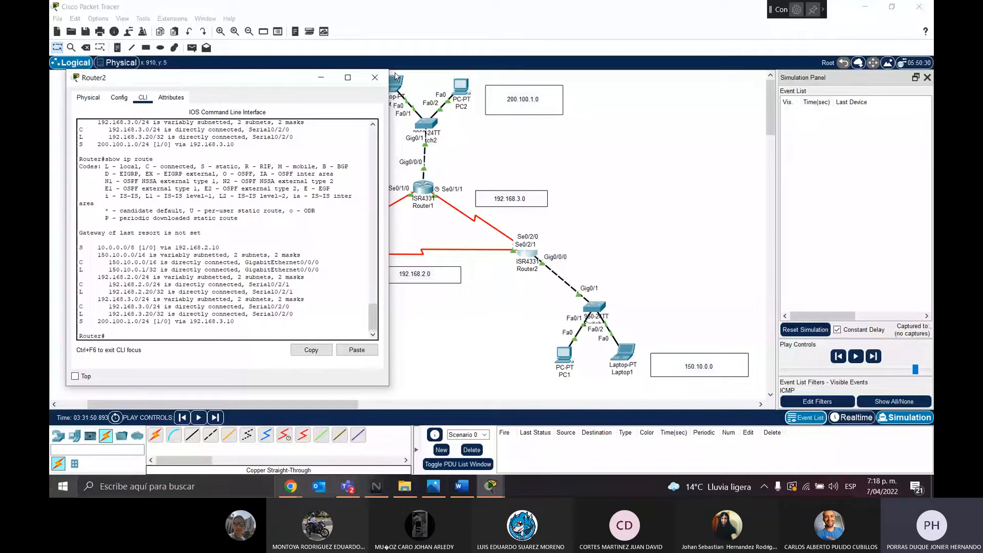
left_click(375, 77)
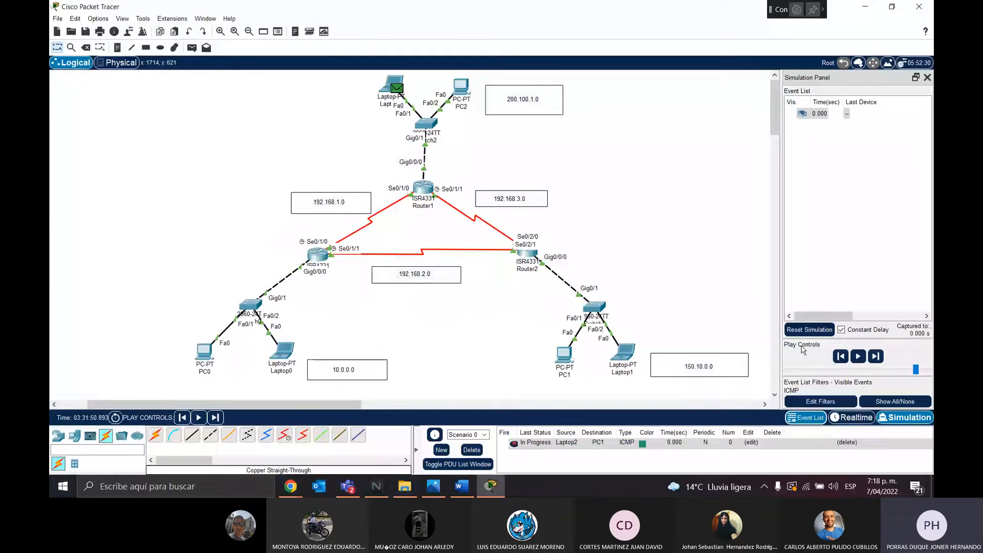
Run the simple PDU simulation from Laptop2 to PC1 and clear the full event list
left_click(851, 362)
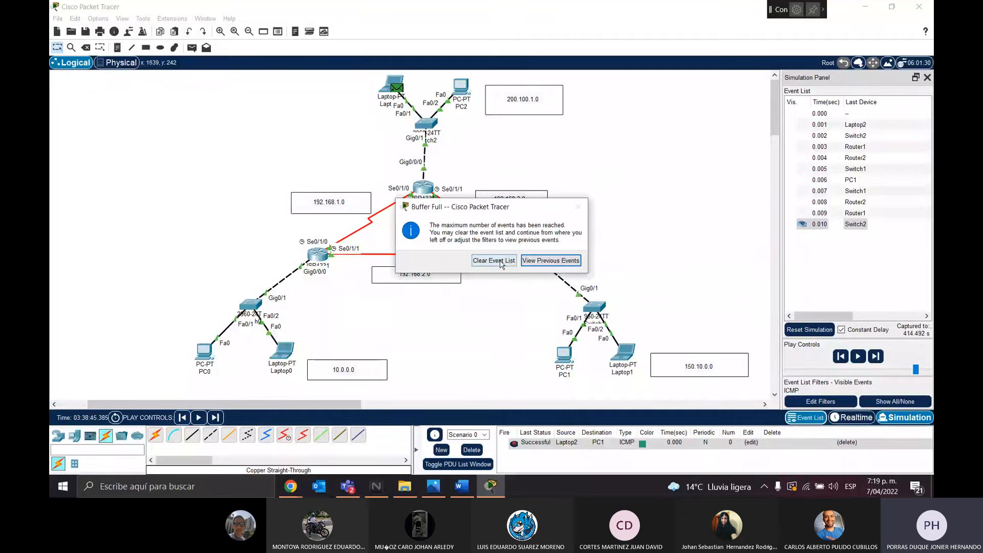
left_click(494, 260)
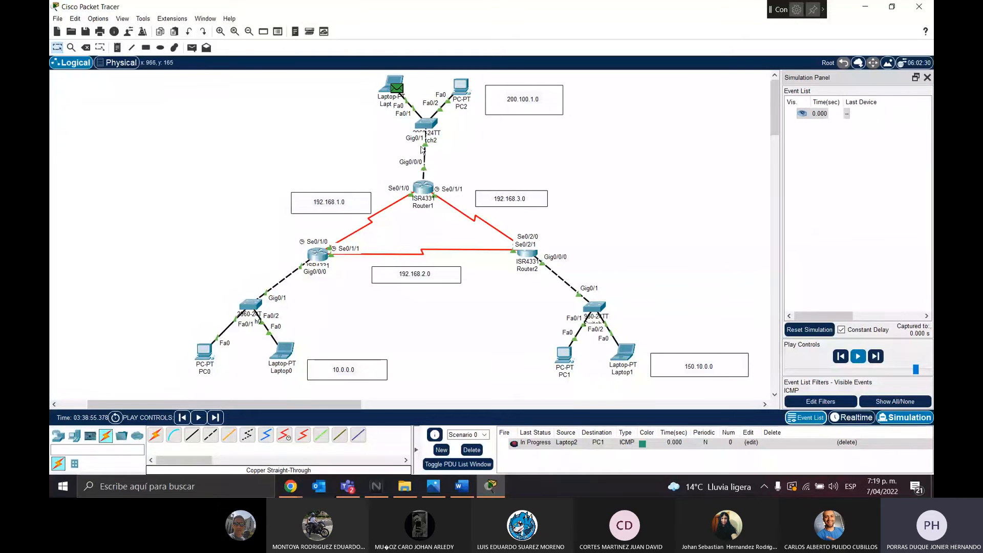